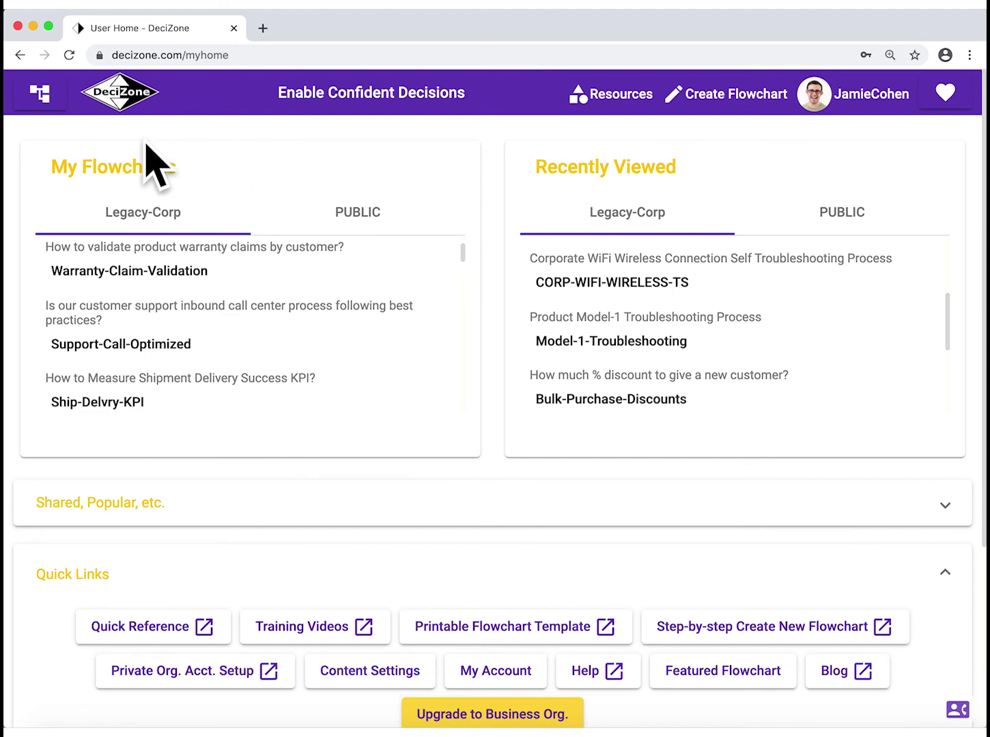
- Open the goal "How to handle product returns from customers?" under Legacy-Corp, Customer Support, Returns in the category tree
left_click(45, 97)
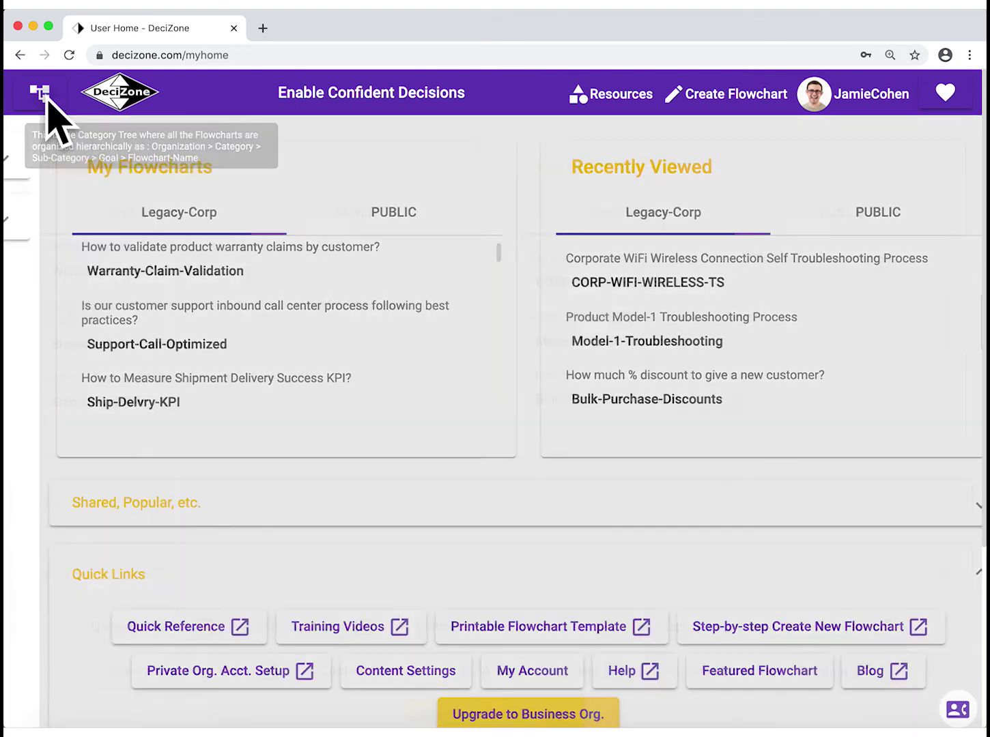
left_click(84, 145)
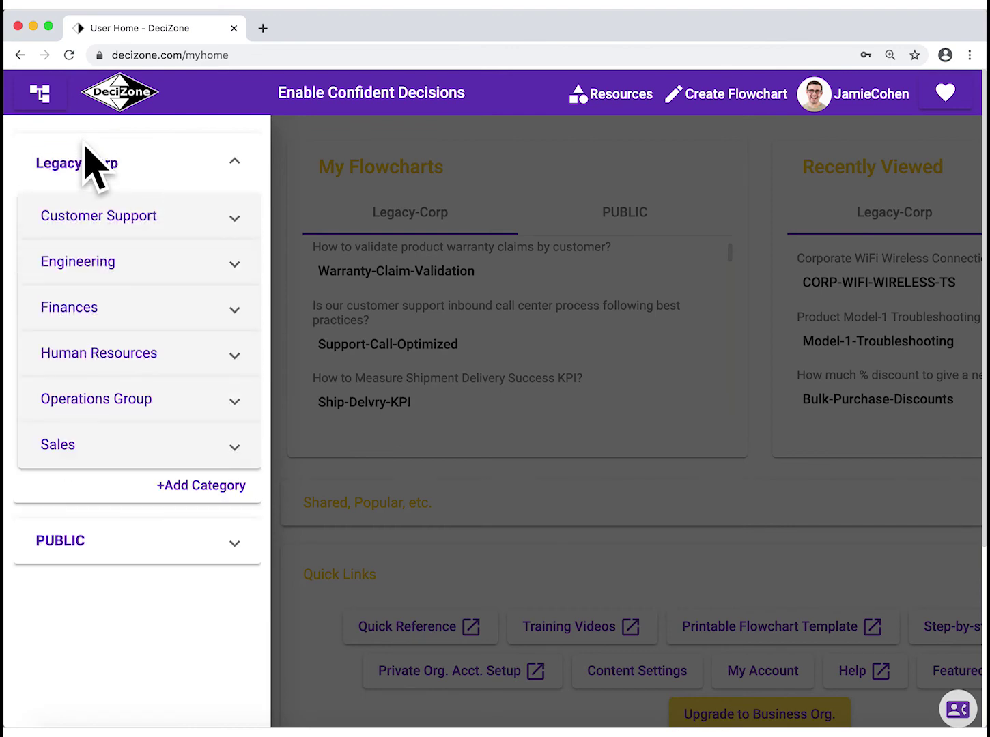
left_click(187, 212)
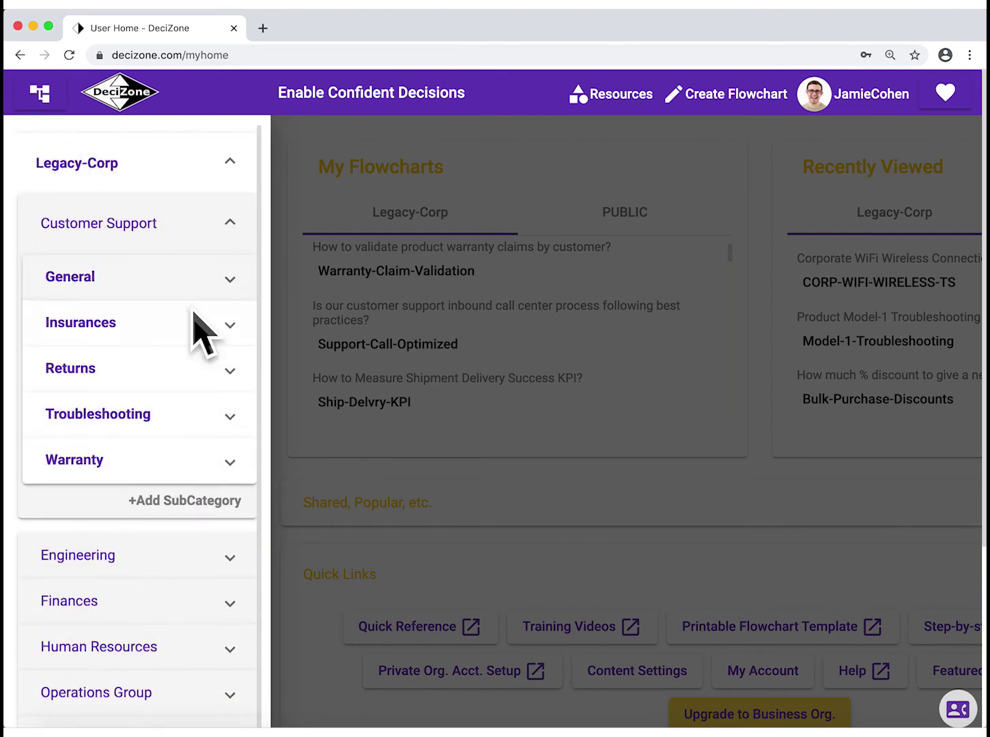
left_click(204, 382)
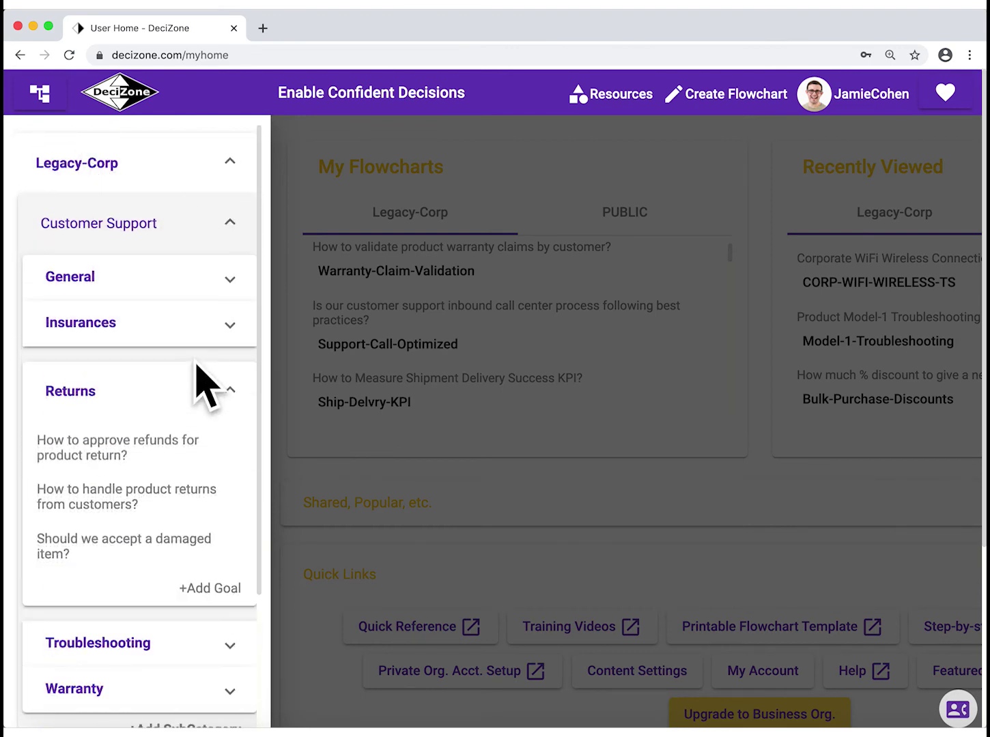
left_click(172, 509)
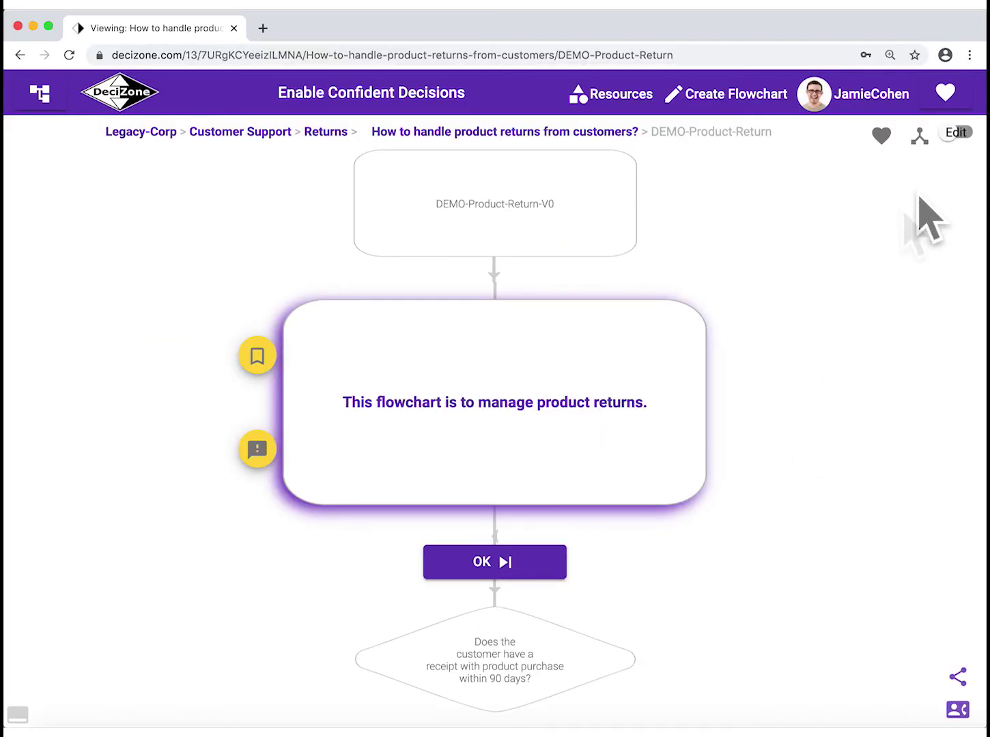
- Clone version DEMO-Product-Return-V0 into a new version and make the clone the master version
left_click(964, 137)
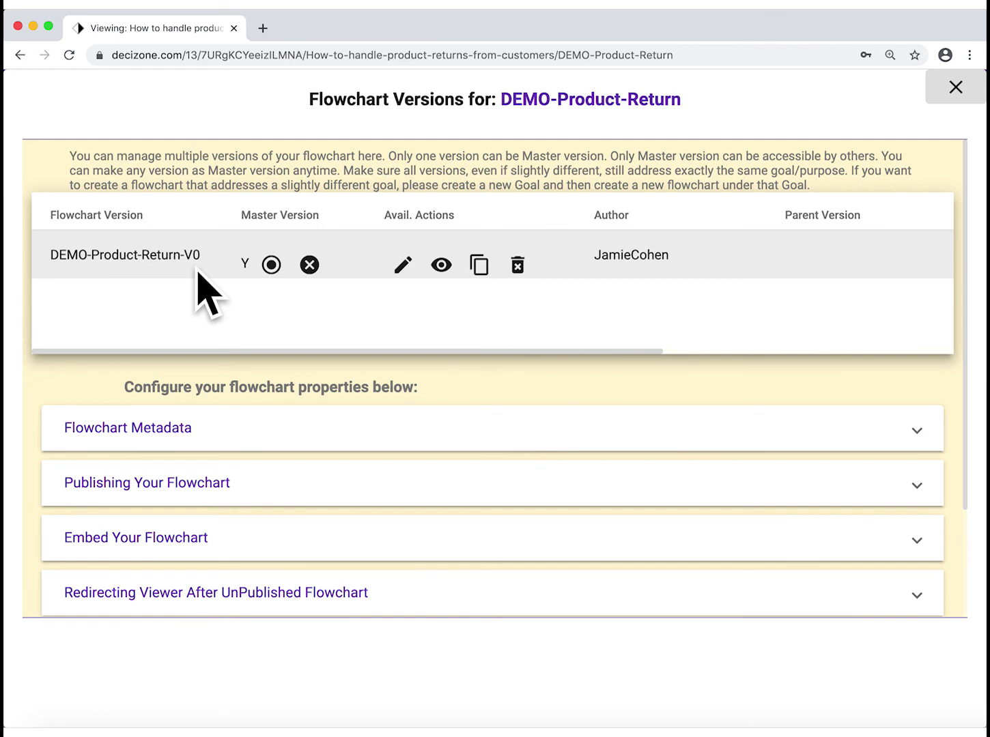
left_click(480, 270)
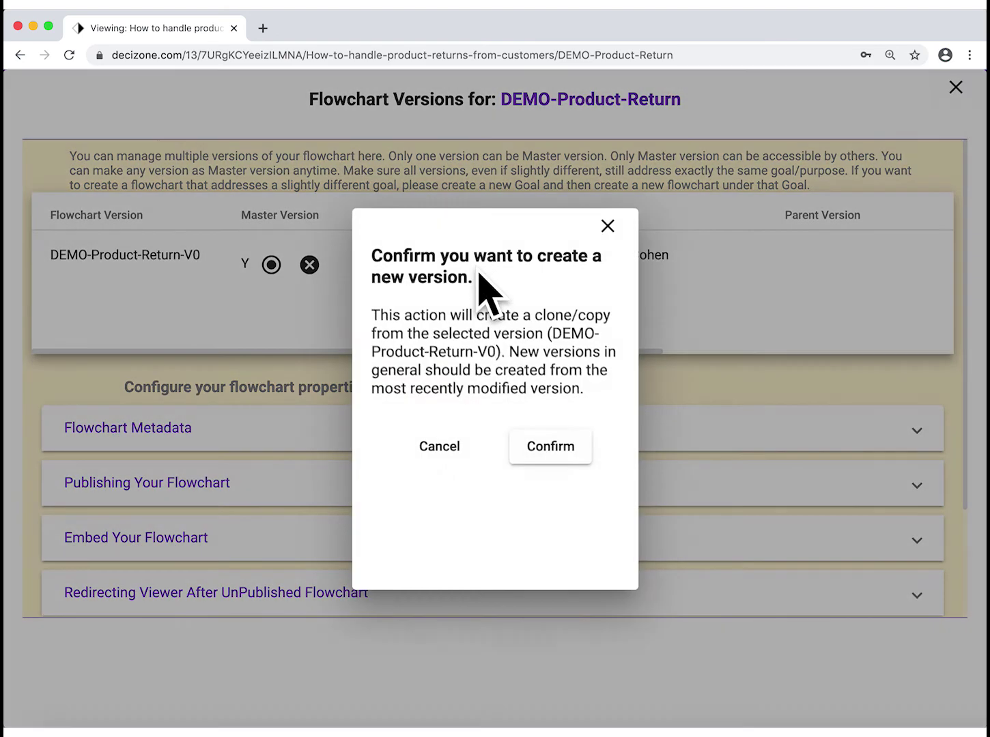
left_click(543, 440)
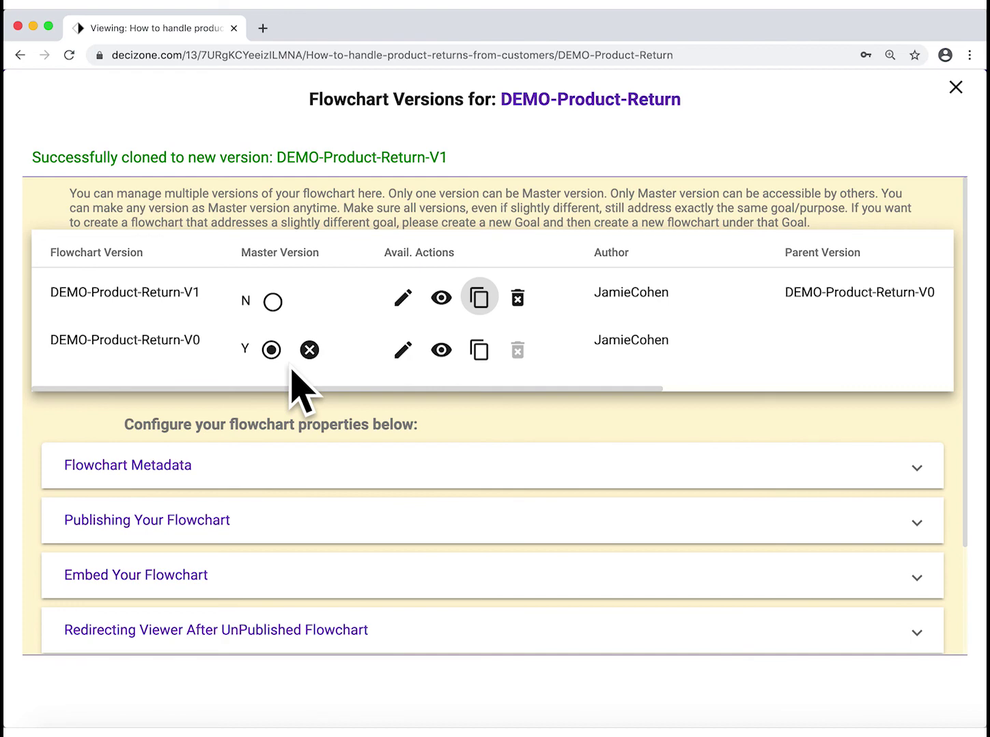
left_click(273, 302)
left_click(545, 454)
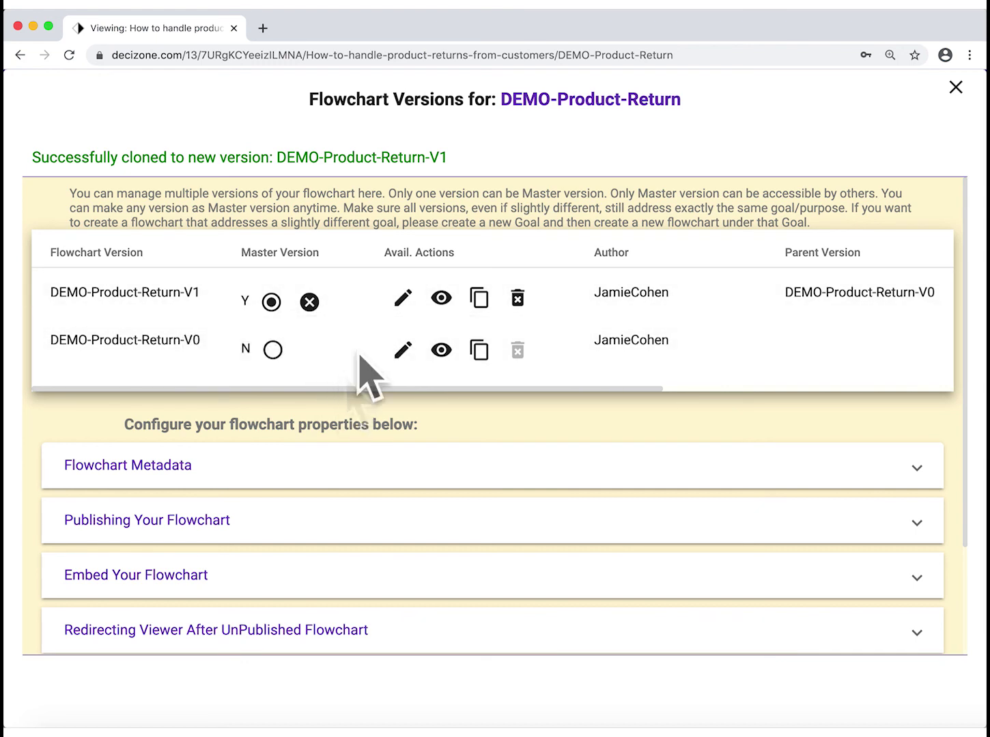
- Open DEMO-Product-Return-V1 for editing with Remove Master Status & Edit, and view the editor tools of its opening statement box
left_click(403, 301)
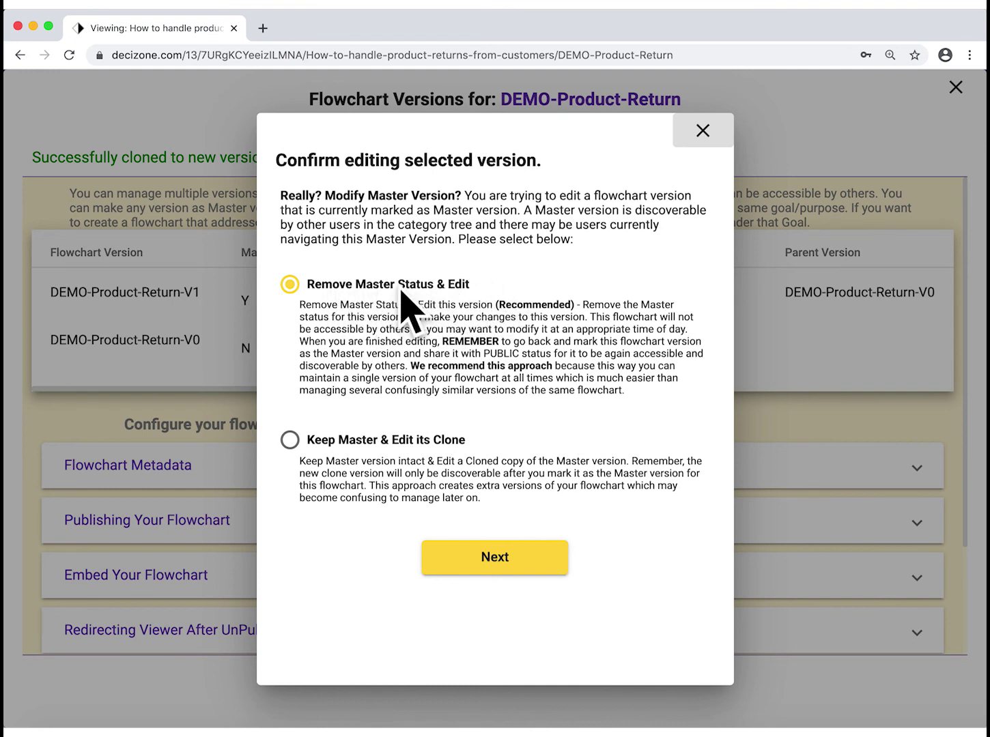
left_click(499, 556)
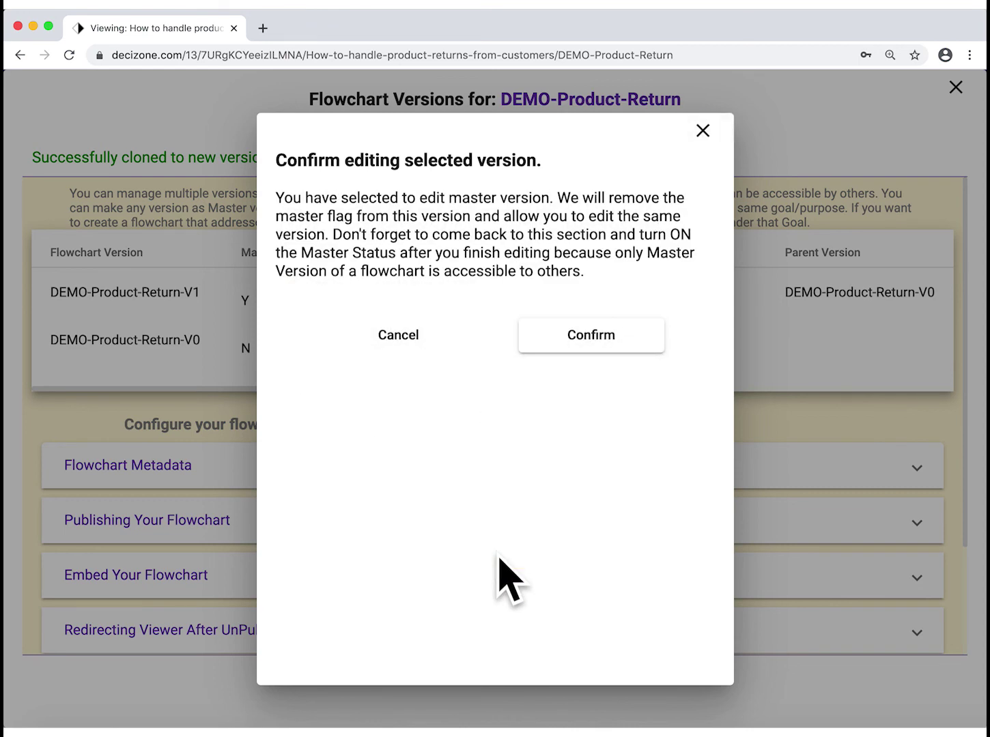
left_click(599, 338)
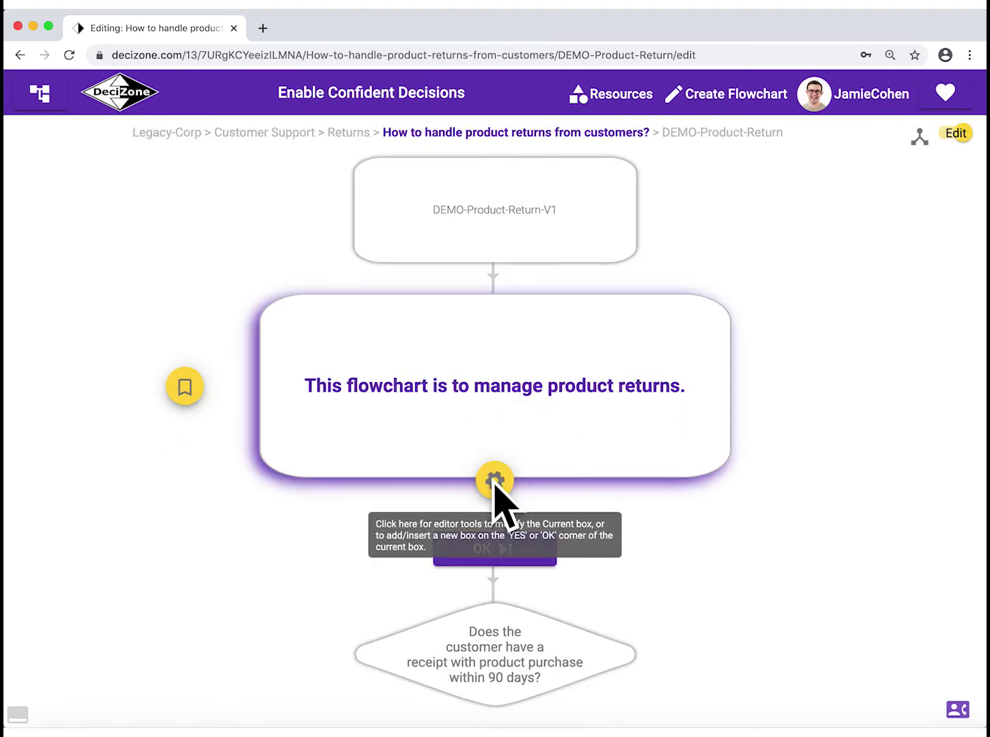
left_click(493, 481)
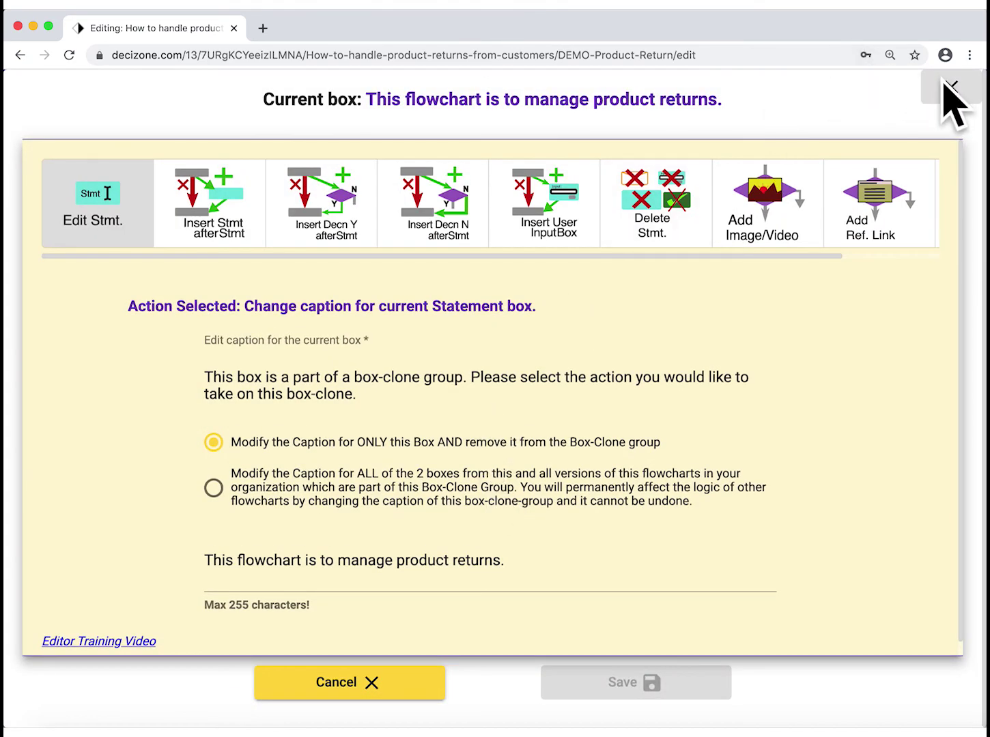
left_click(943, 82)
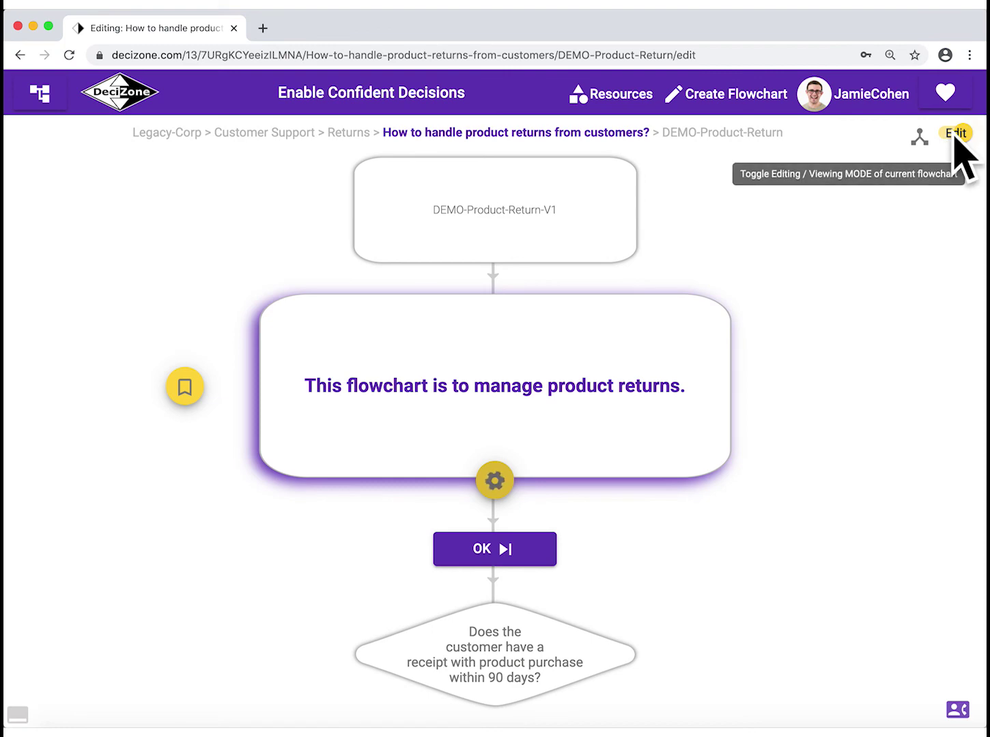
- Leave edit mode by way of the flowchart status settings and make DEMO-Product-Return-V1 the master version again
left_click(956, 135)
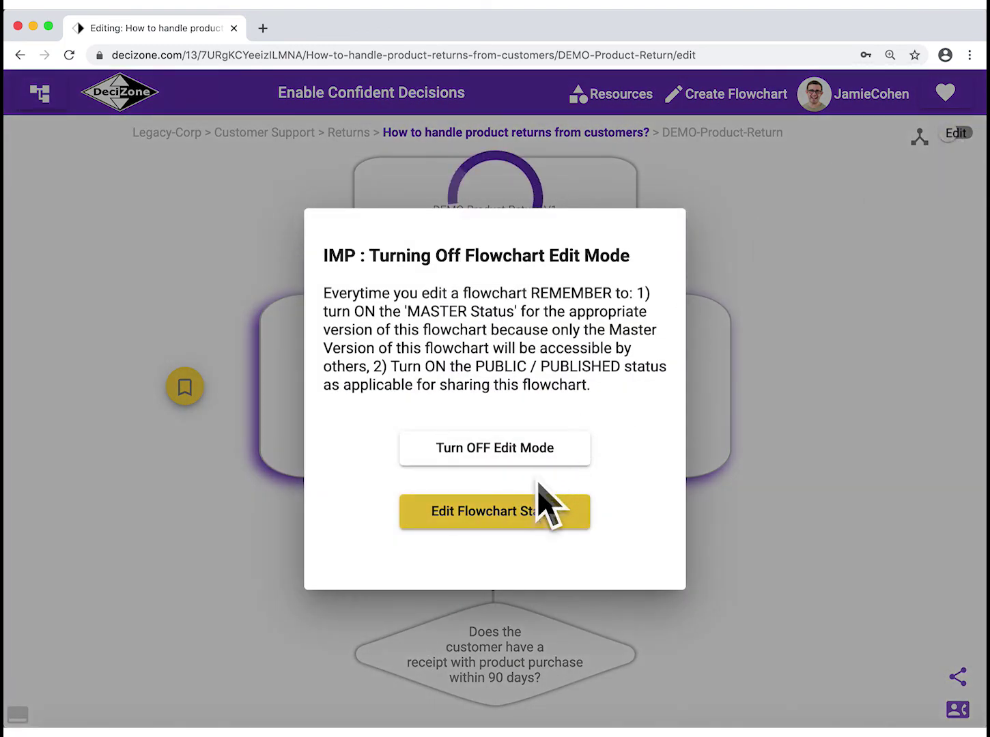
left_click(485, 522)
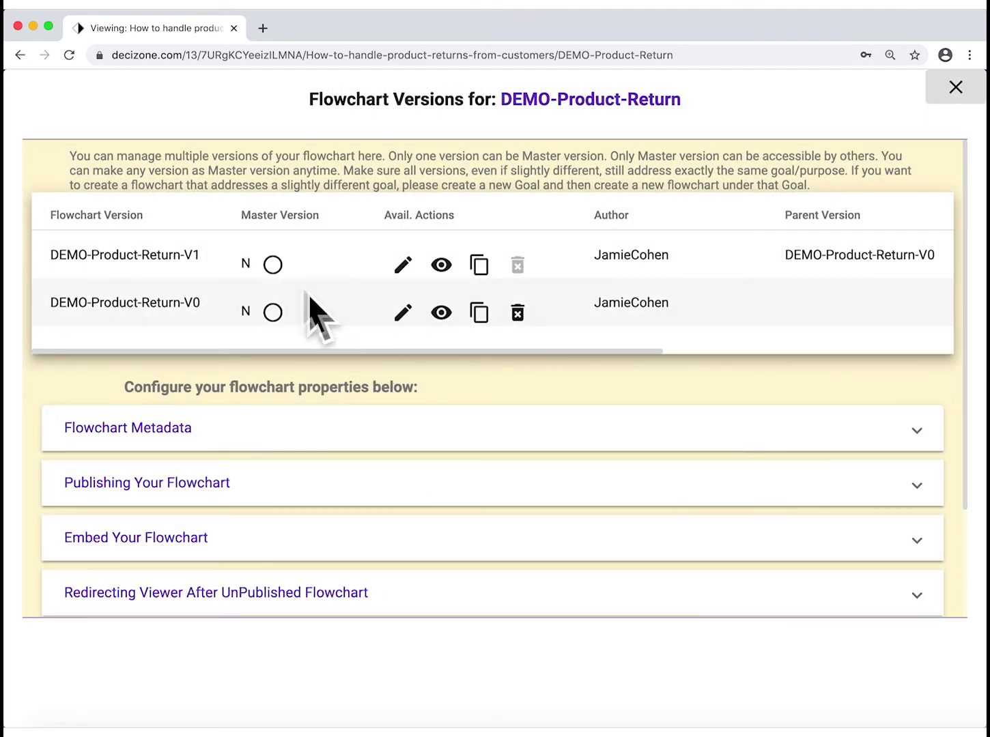
left_click(273, 267)
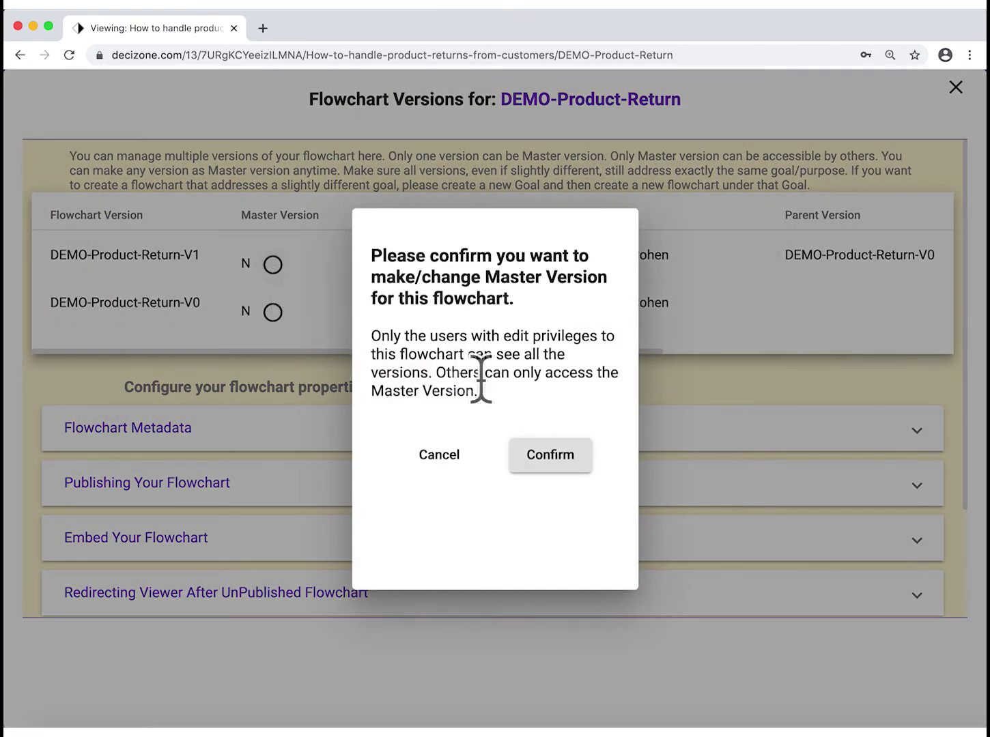
left_click(551, 455)
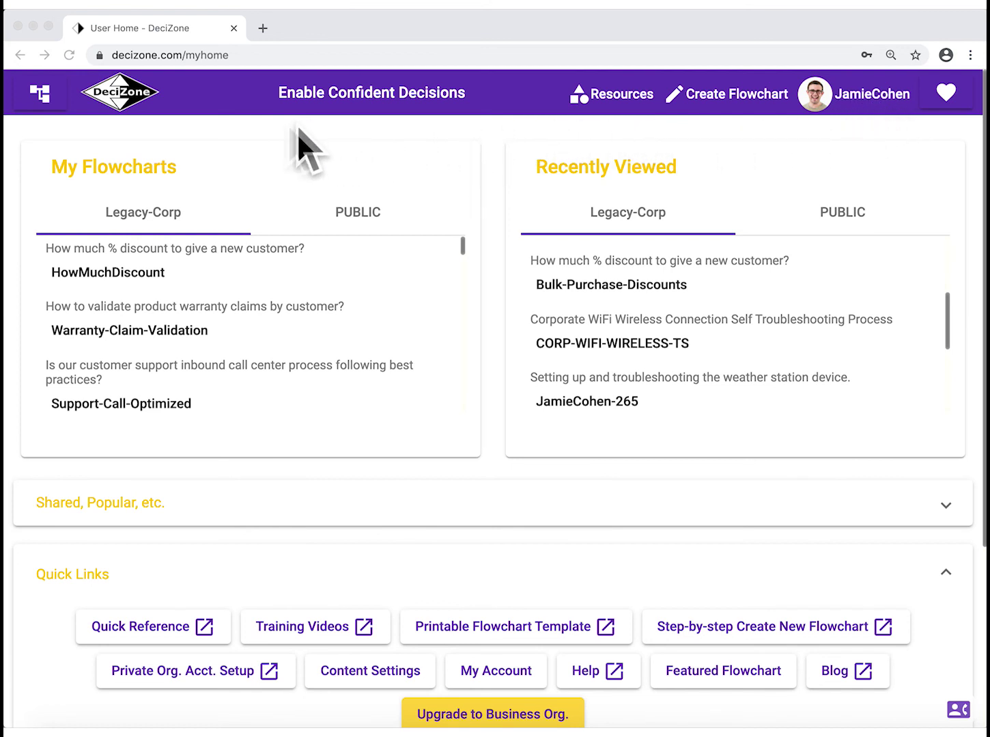
- Check the organizations in the category tree and look through the Step-by-step Create New Flowchart guide up to its example flowchart
left_click(43, 97)
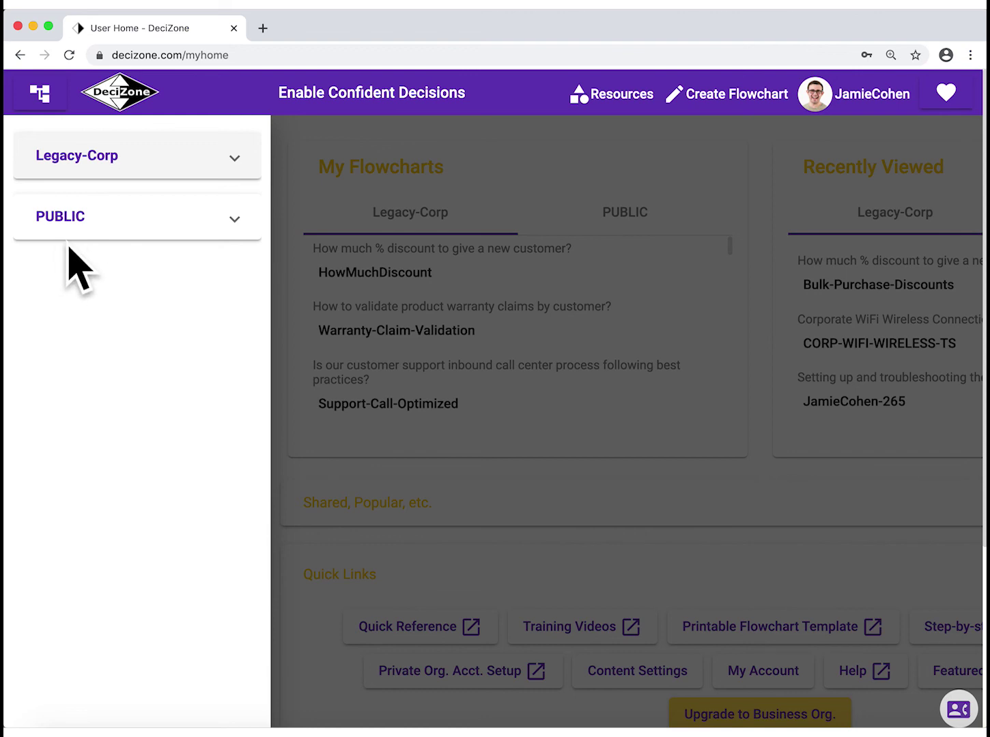
left_click(41, 95)
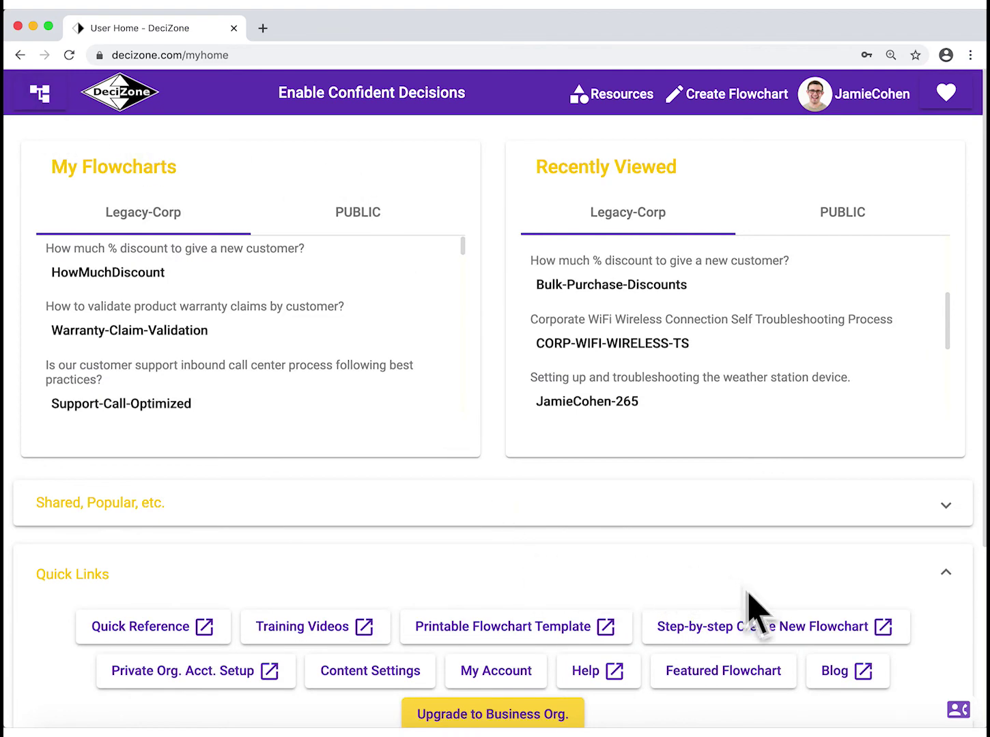
left_click(766, 641)
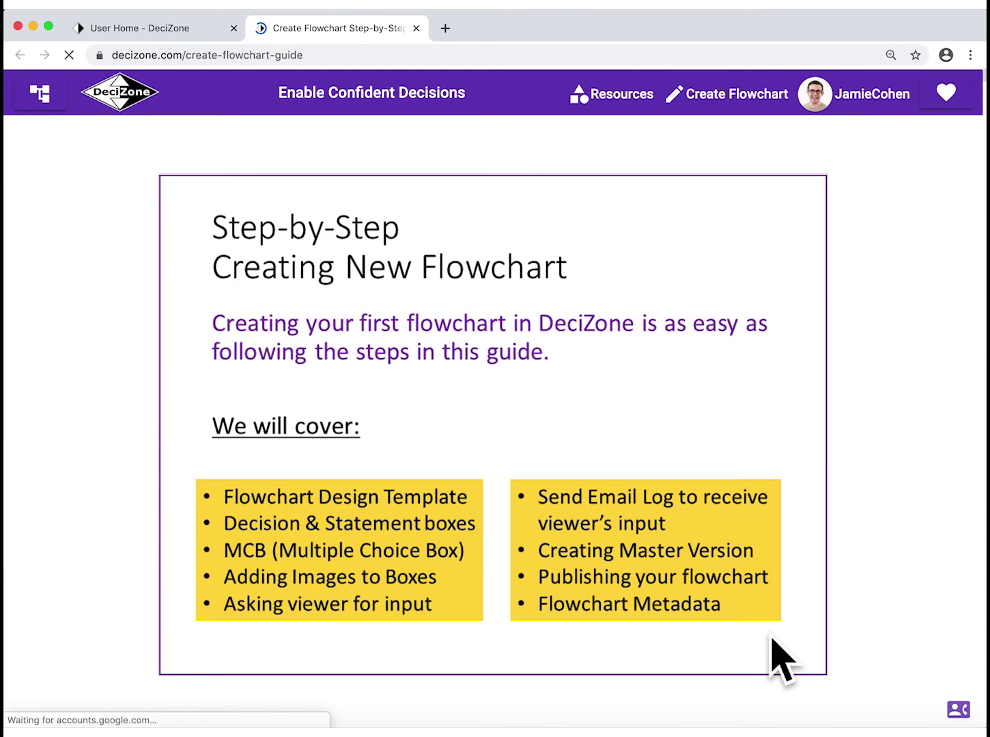
scroll(773, 642, "down", 1)
scroll(773, 641, "down", 10)
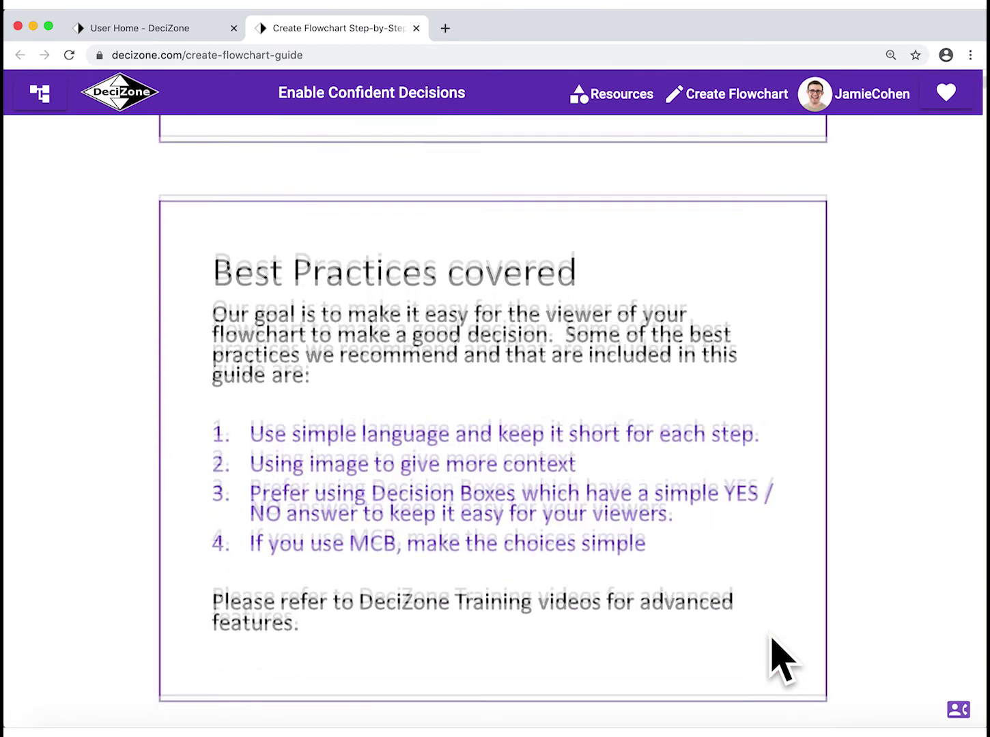
scroll(778, 659, "down", 10)
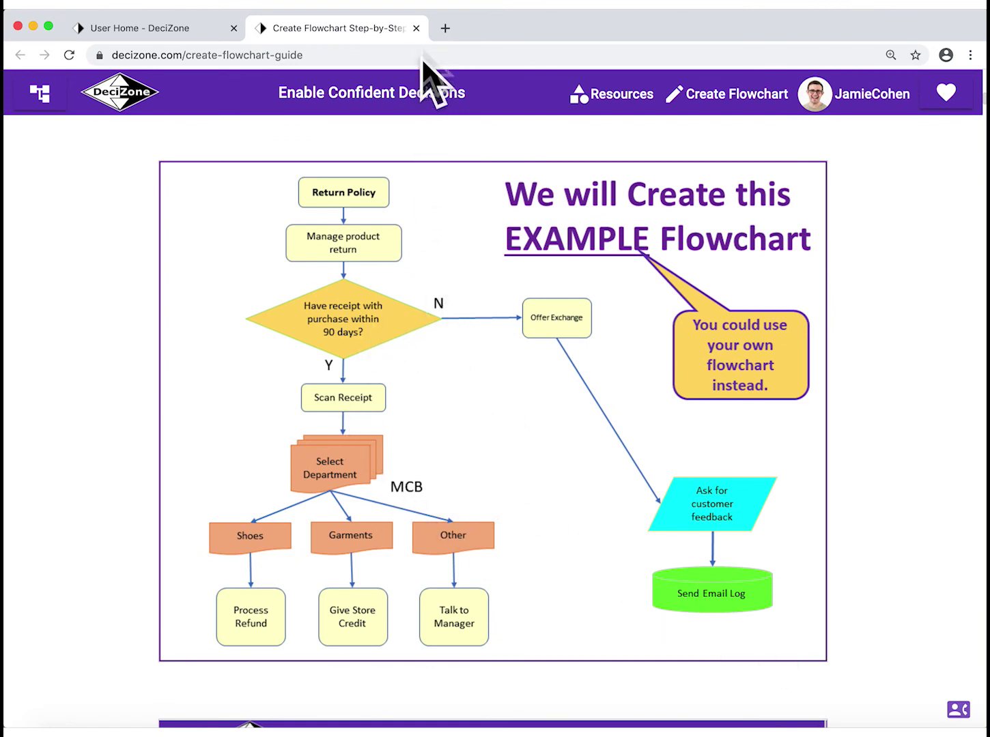
left_click(415, 28)
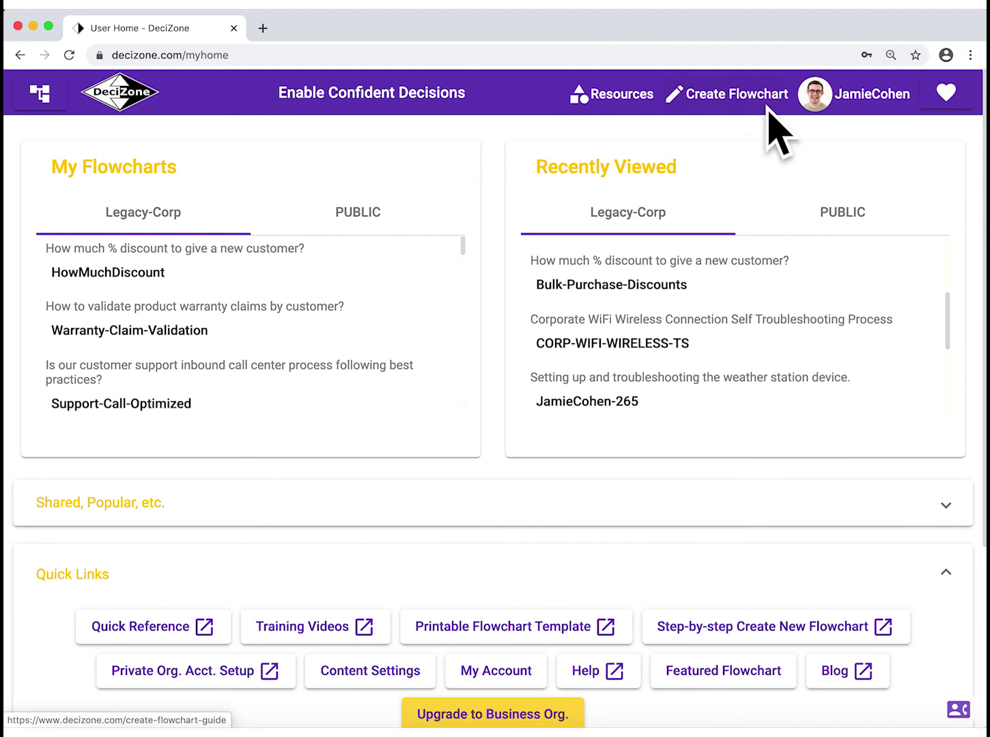
- Create a new flowchart in Legacy-Corp, category Customer Support, subcategory Returns, for the goal "How to handle product returns from customers?"
left_click(747, 97)
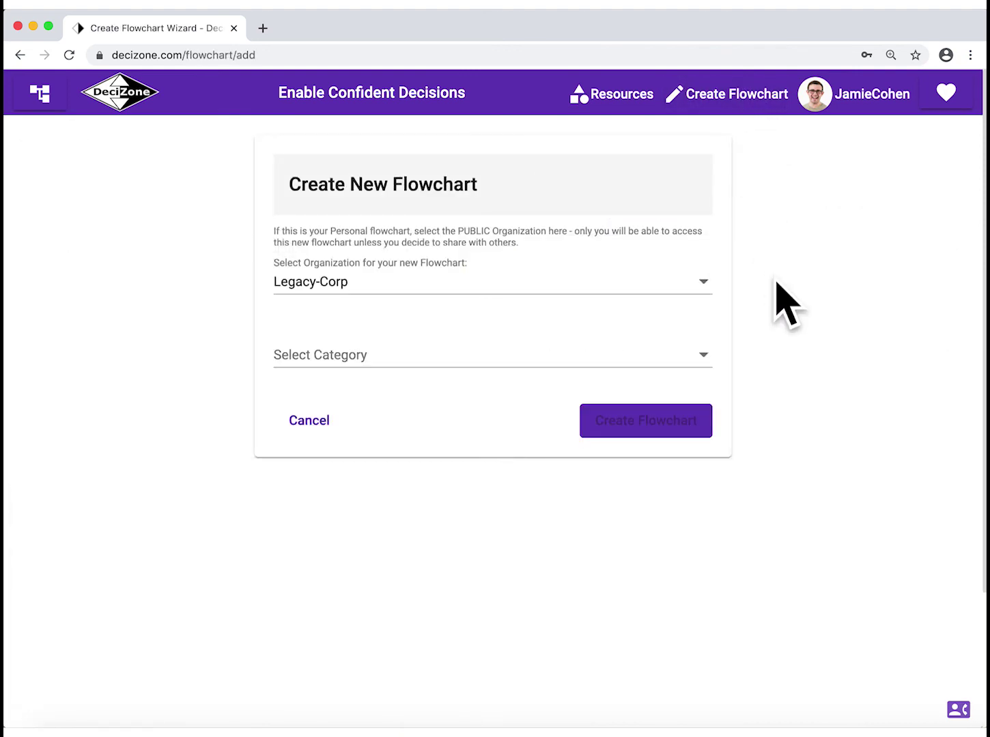
left_click(638, 274)
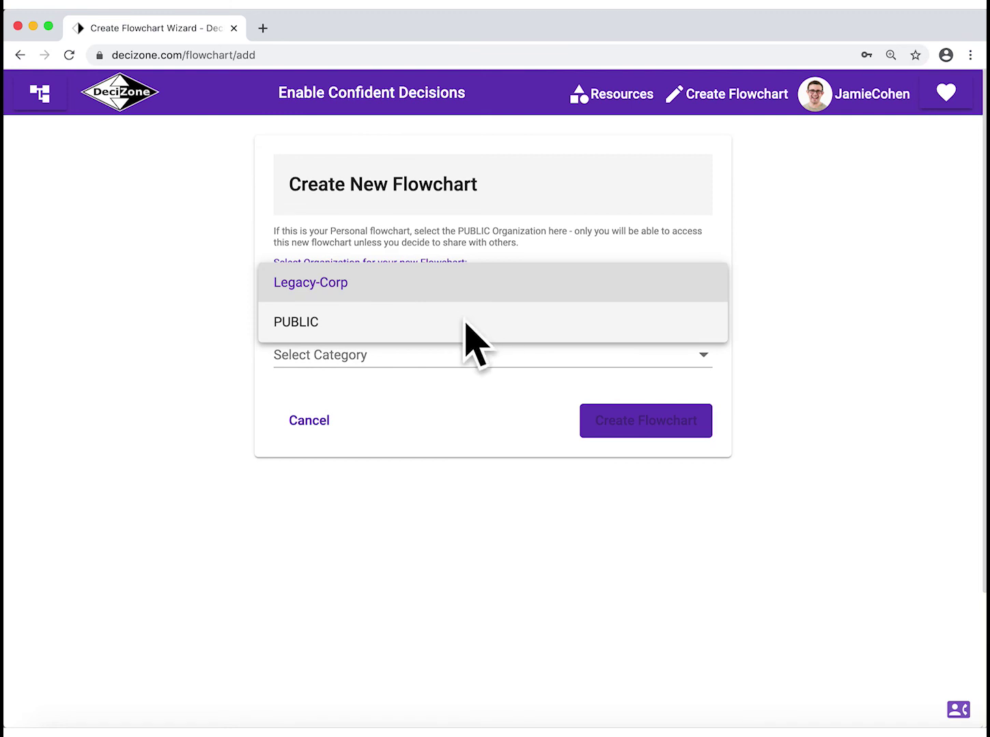
left_click(460, 286)
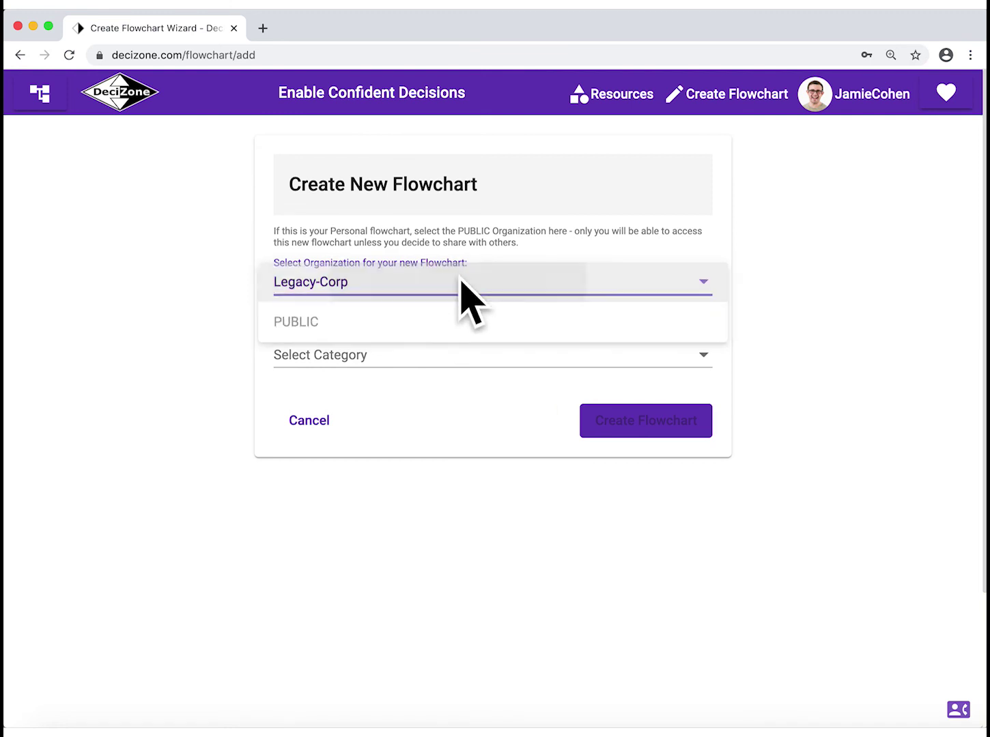
left_click(511, 352)
left_click(440, 359)
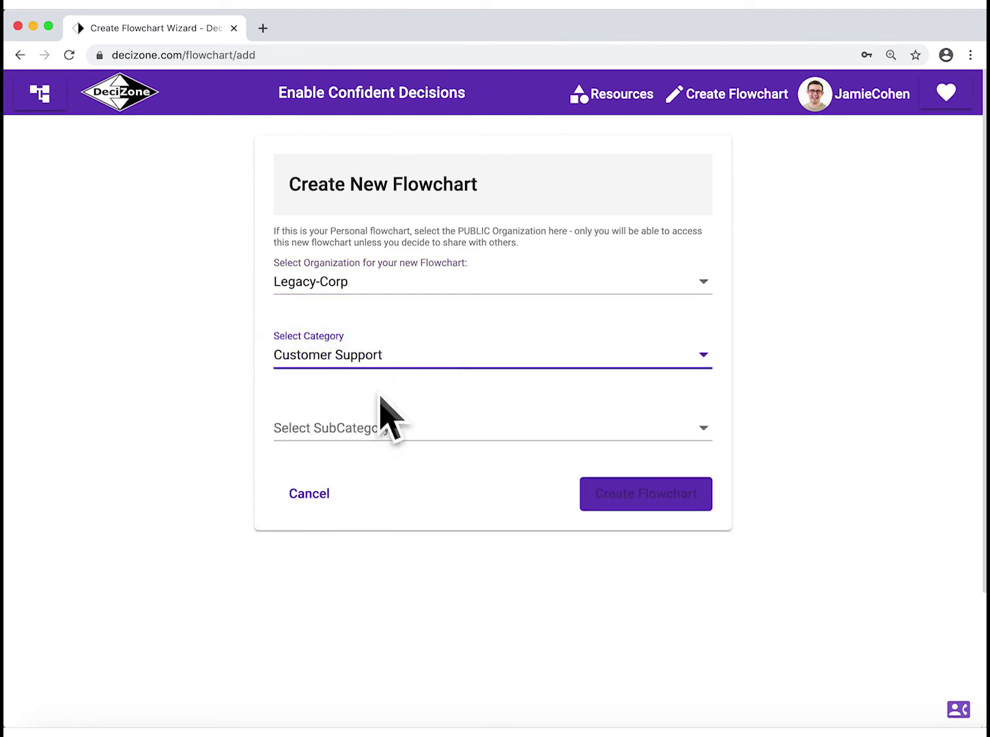
left_click(402, 428)
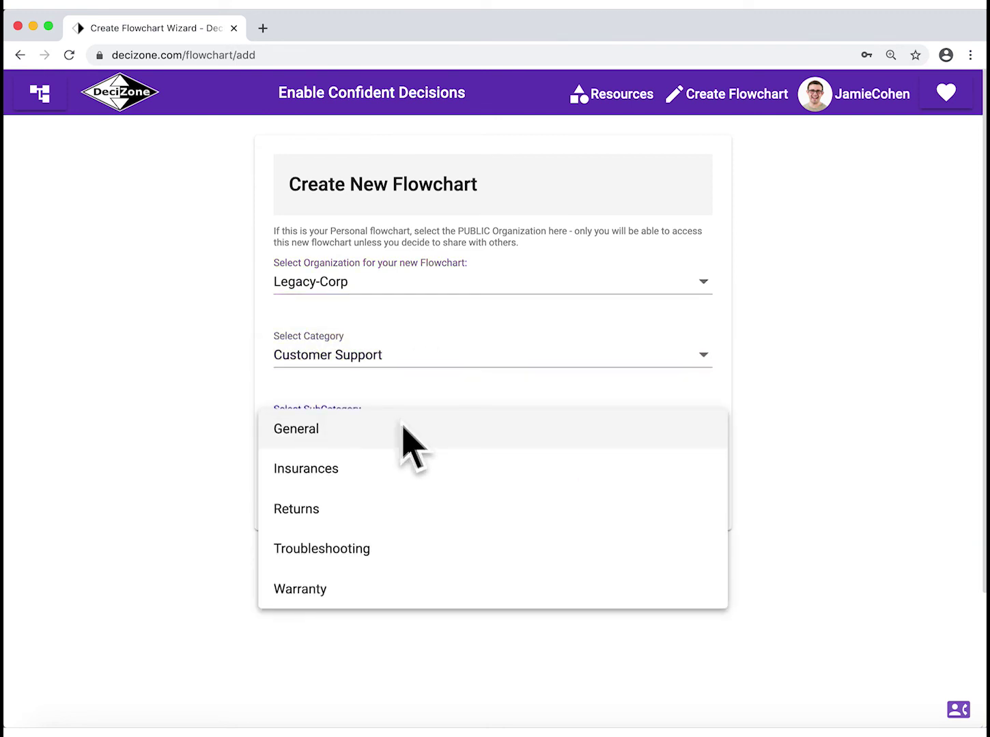
left_click(362, 508)
left_click(411, 509)
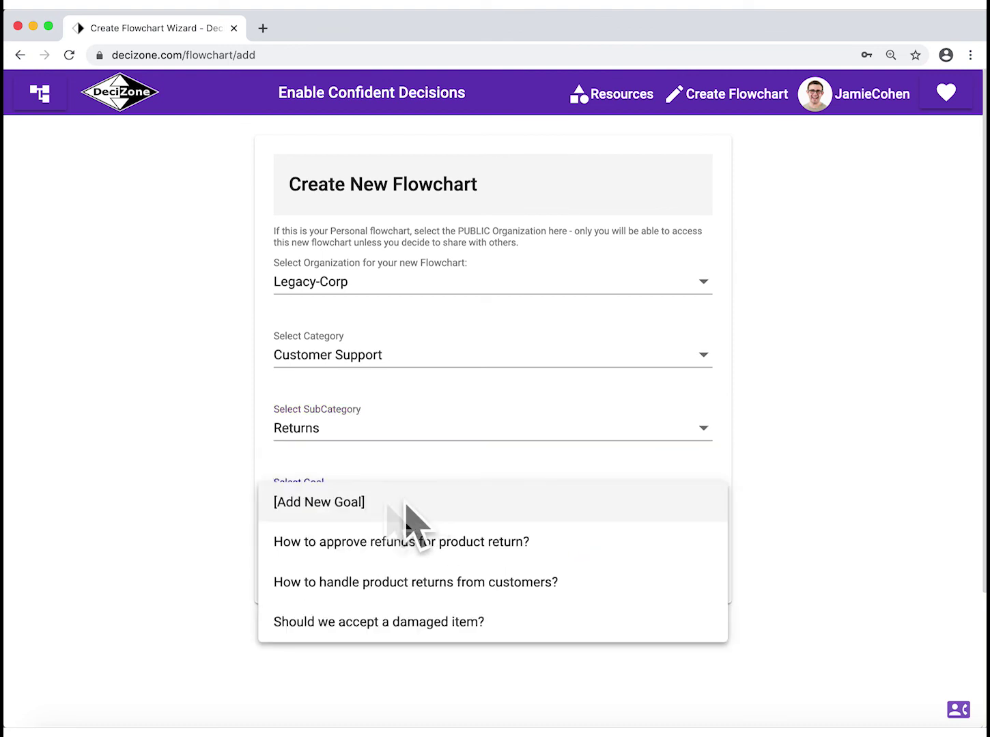
left_click(454, 583)
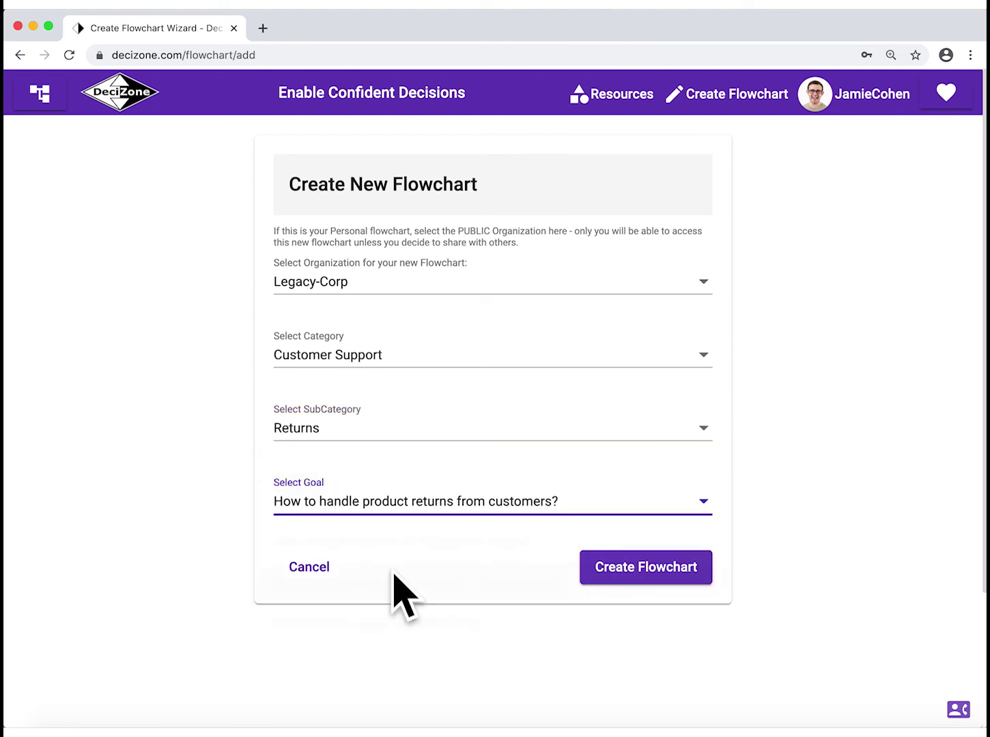
left_click(663, 577)
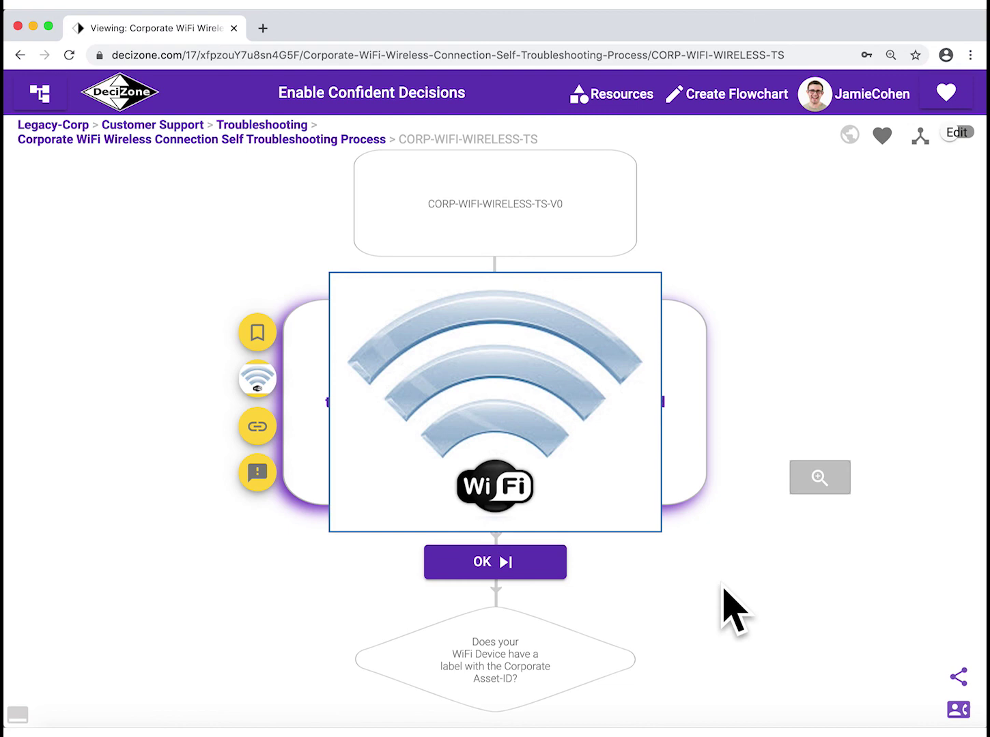
- Walk through the CORP-WIFI-WIRELESS-TS flowchart past its introduction and answer YES to the Corporate Asset-ID label question
left_click(544, 565)
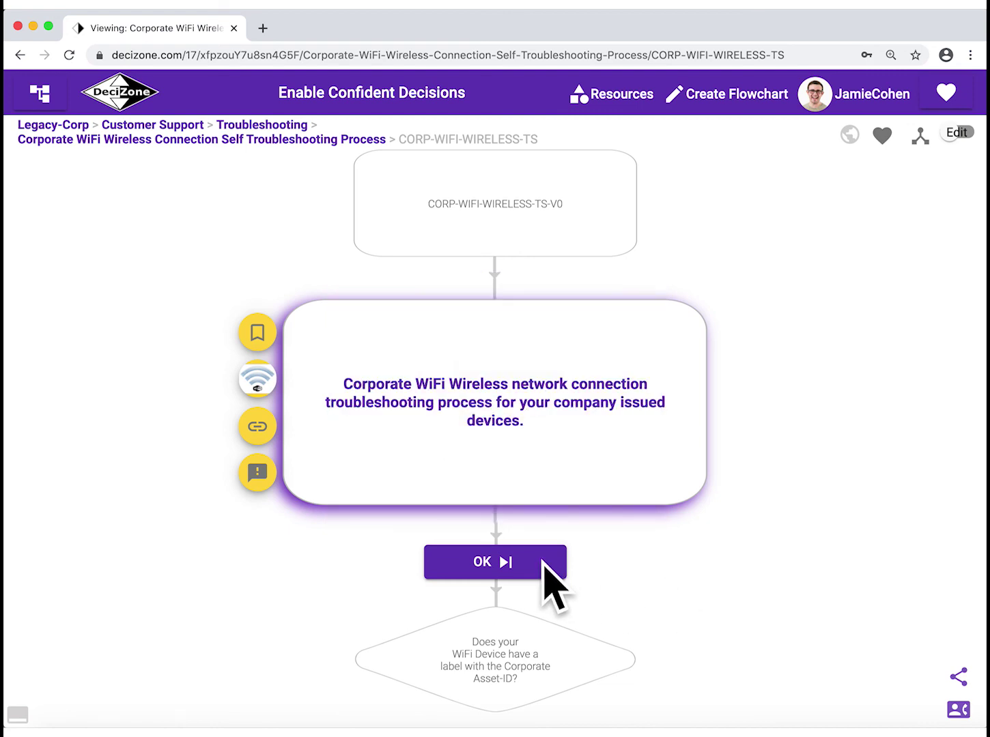
left_click(544, 566)
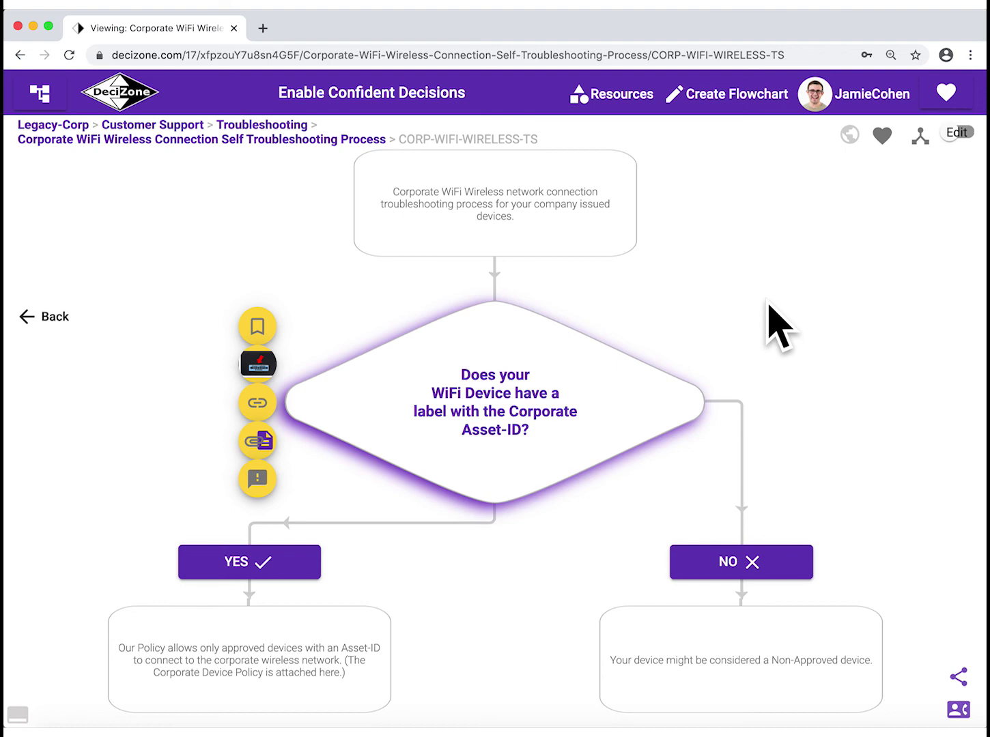
left_click(306, 563)
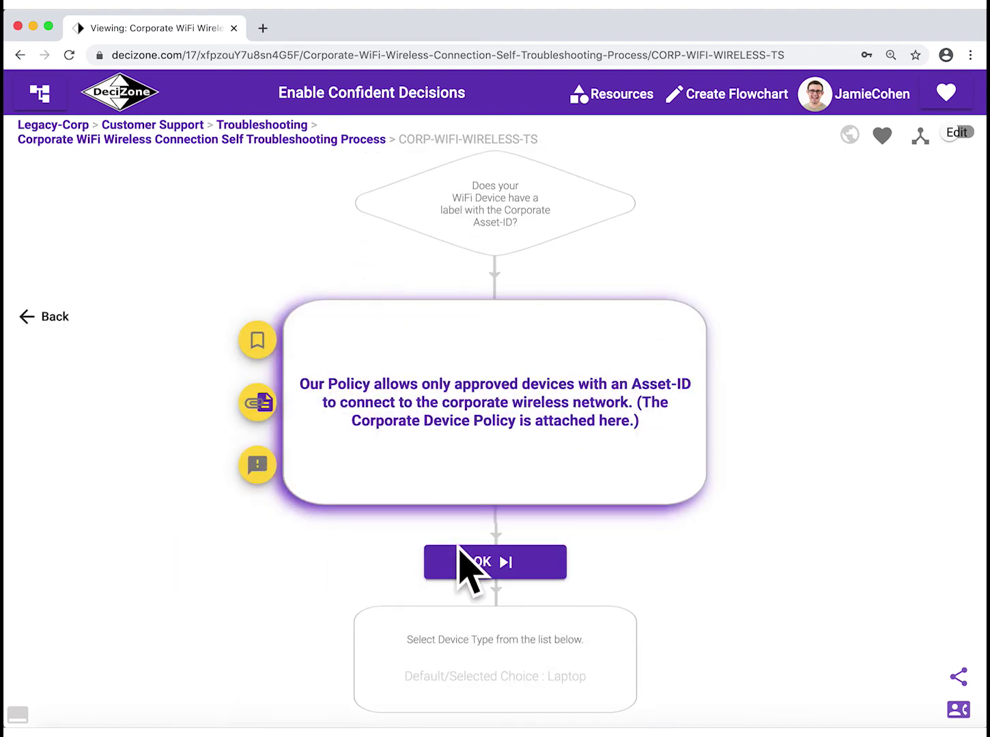
- Go back through the CORP-WIFI-WIRELESS-TS flowchart to the Corporate Asset-ID label question
left_click(459, 552)
left_click(506, 247)
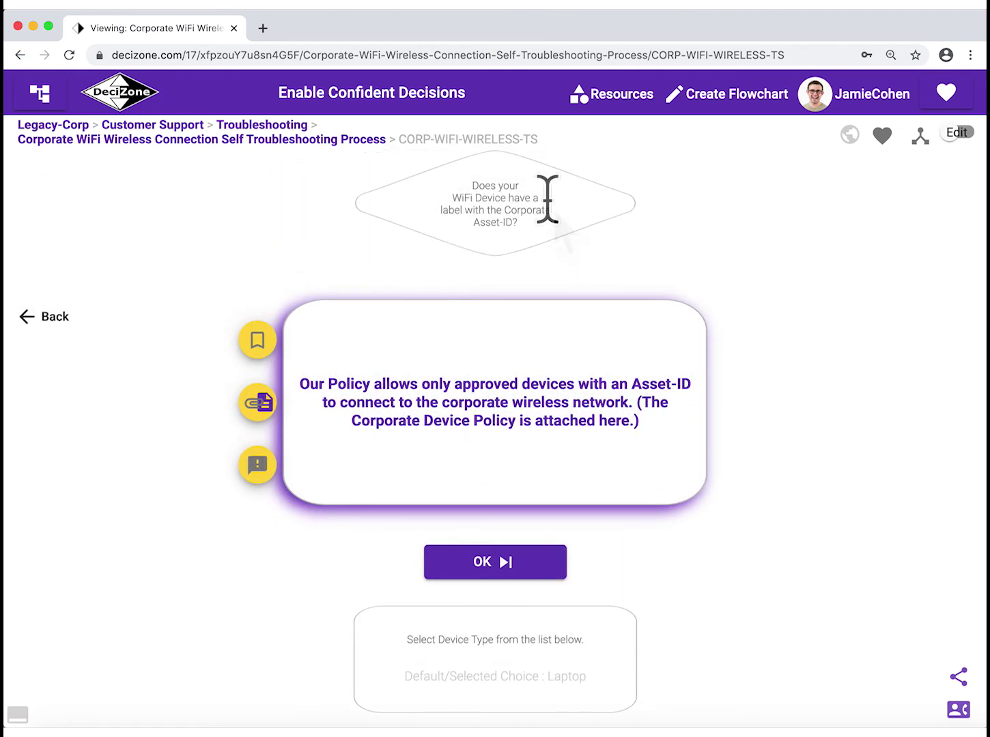
left_click(533, 198)
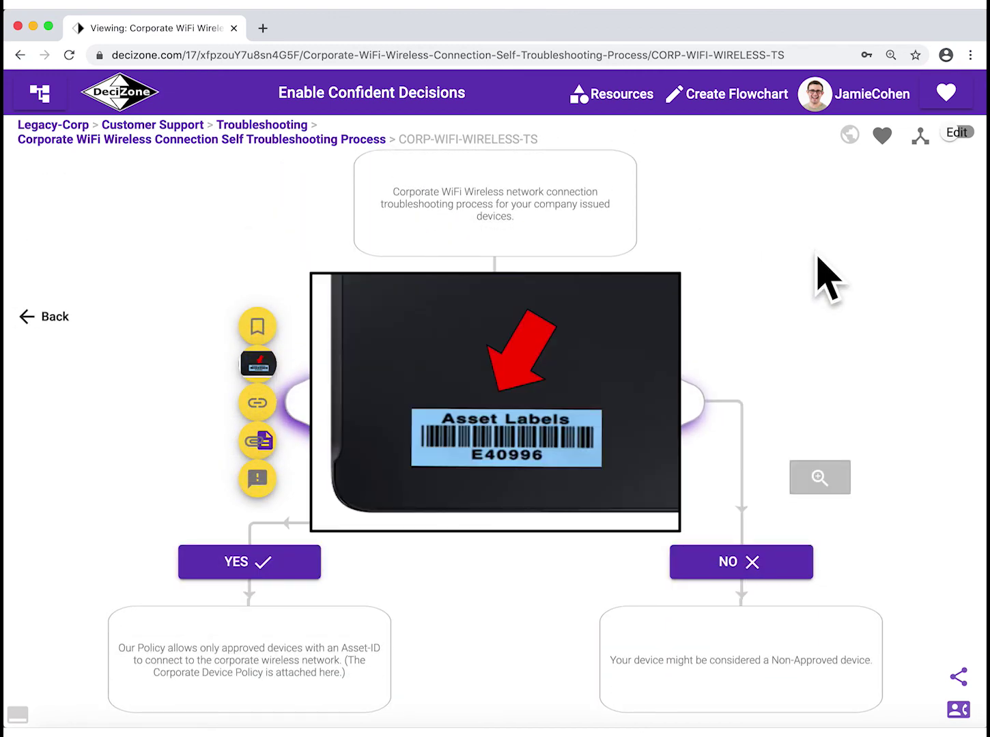
- Open version CORP-WIFI-WIRELESS-TS-V1 for editing from the flowchart's version list and confirm the edit
left_click(965, 136)
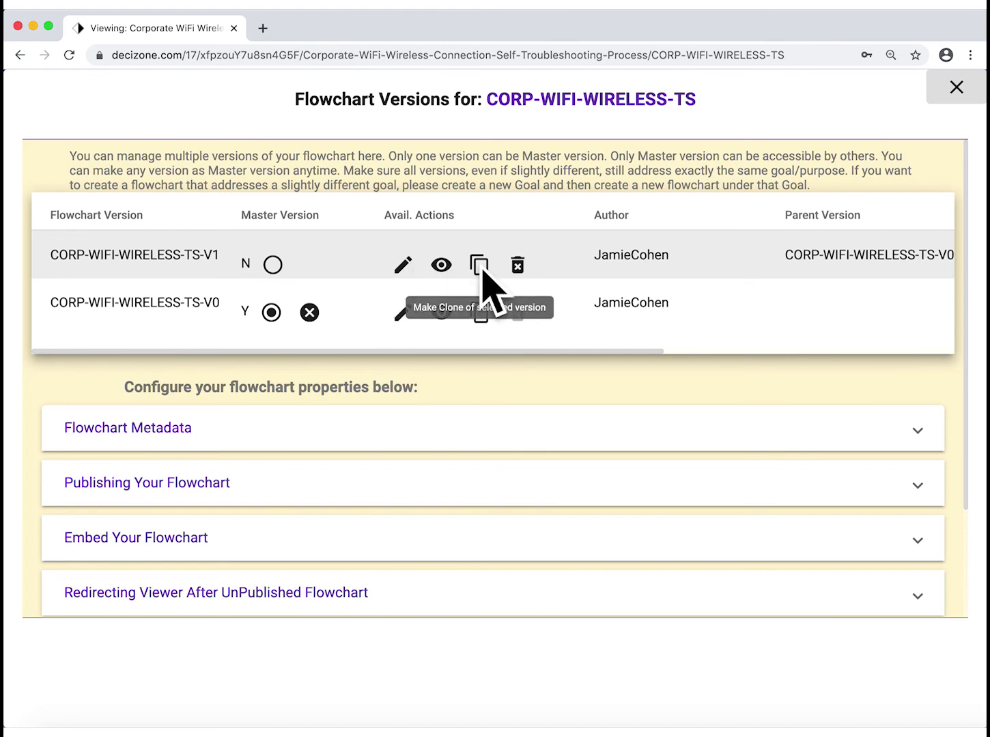
left_click(403, 266)
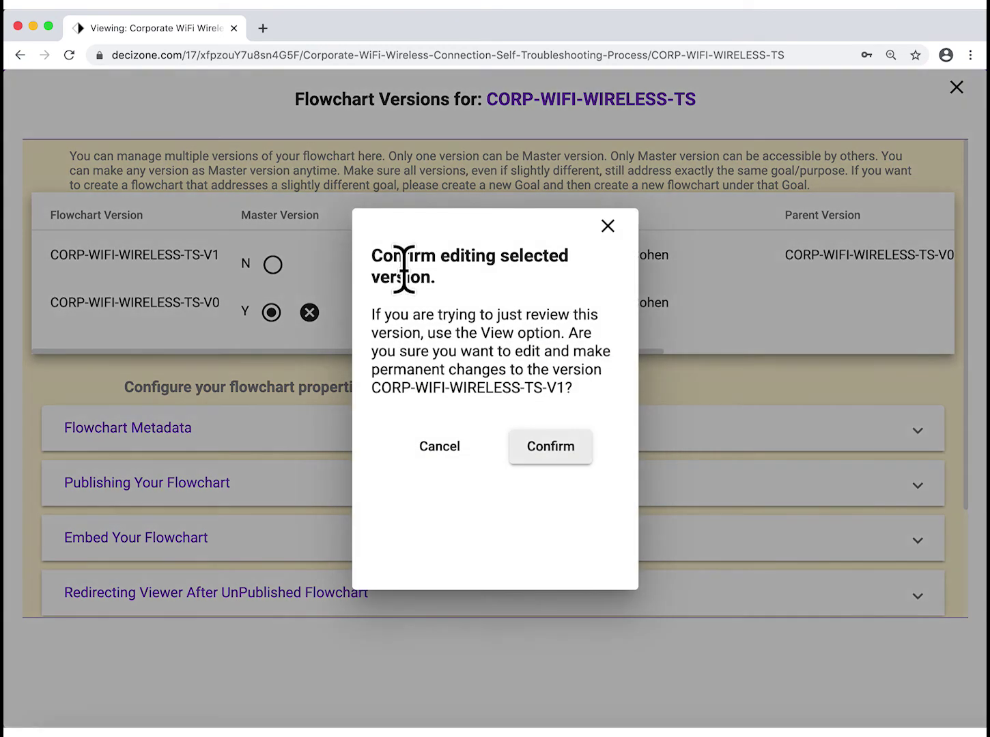
left_click(539, 447)
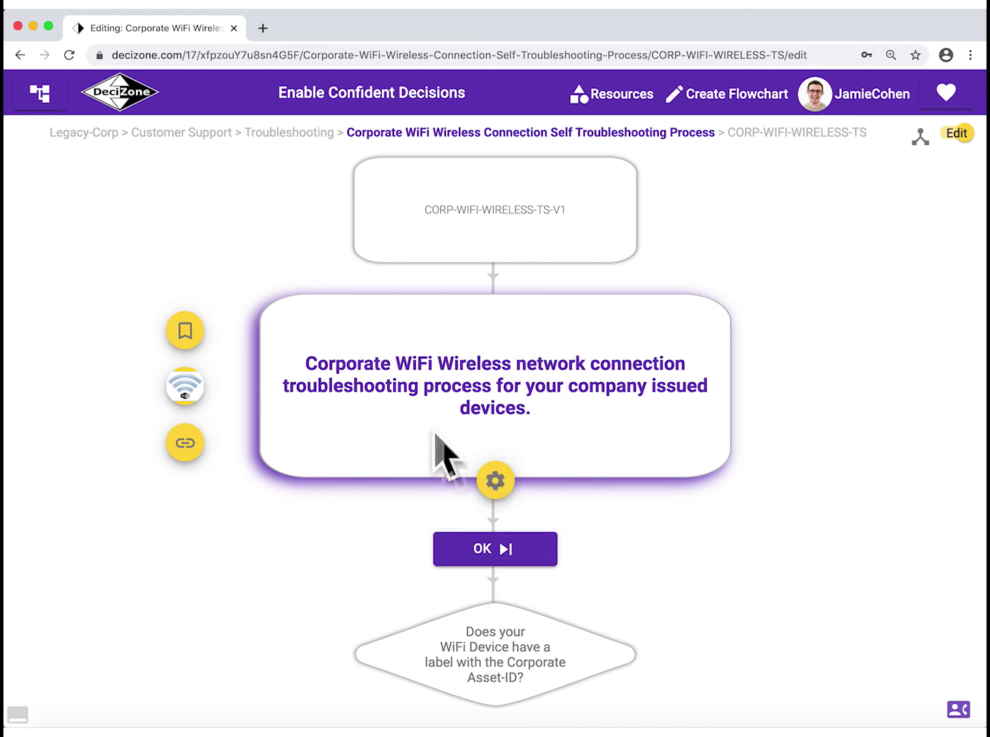
- Review the editor tools for the introductory statement box, including deletion, decision insertion and caption editing, and close them without saving
left_click(497, 482)
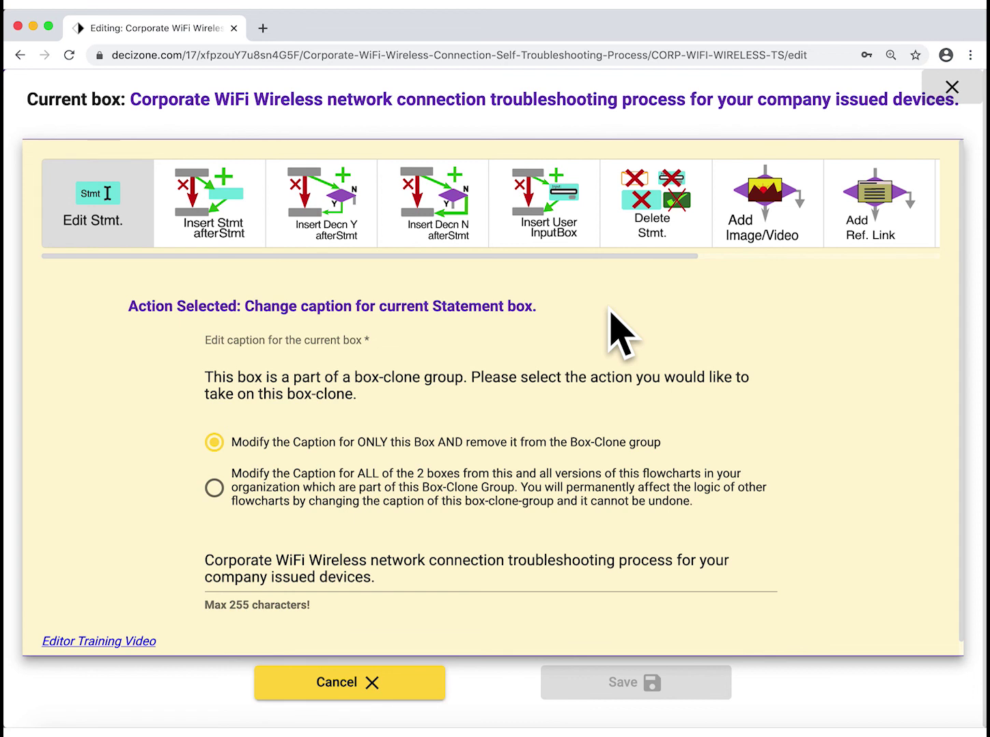
left_click(555, 221)
left_click(628, 229)
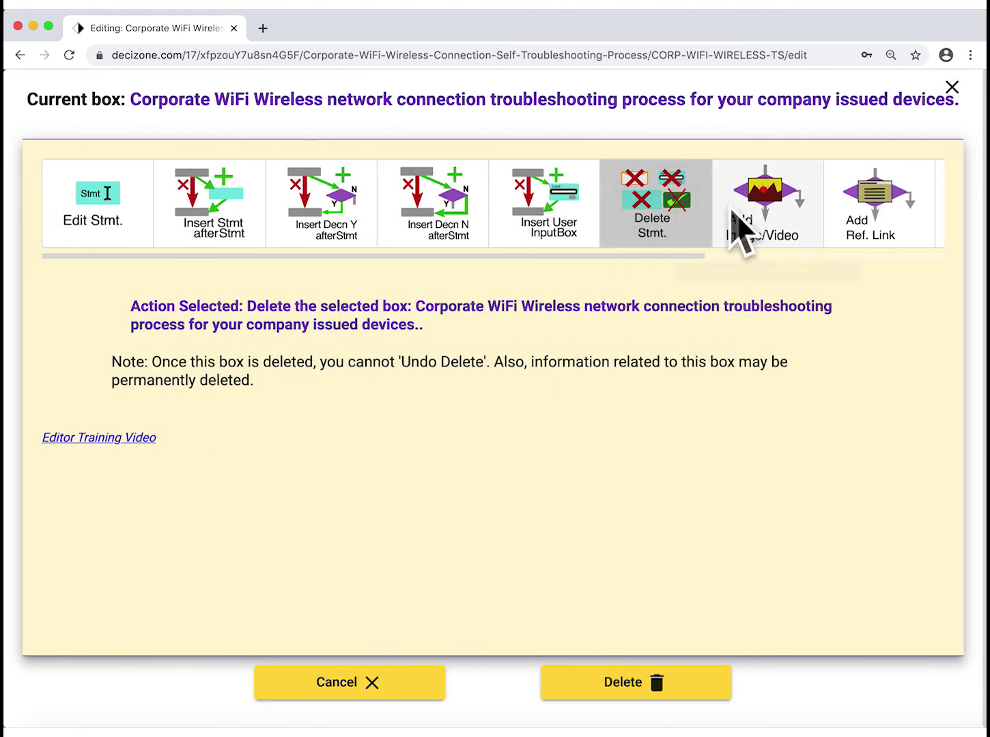
left_click(755, 225)
left_click(474, 212)
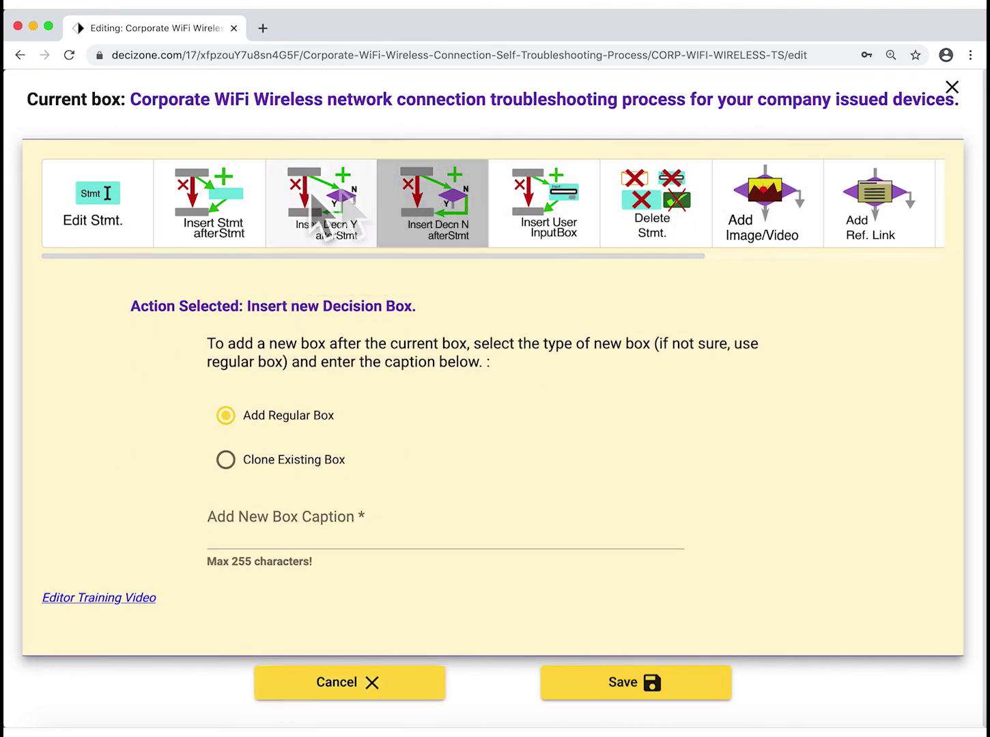
left_click(229, 208)
left_click(128, 221)
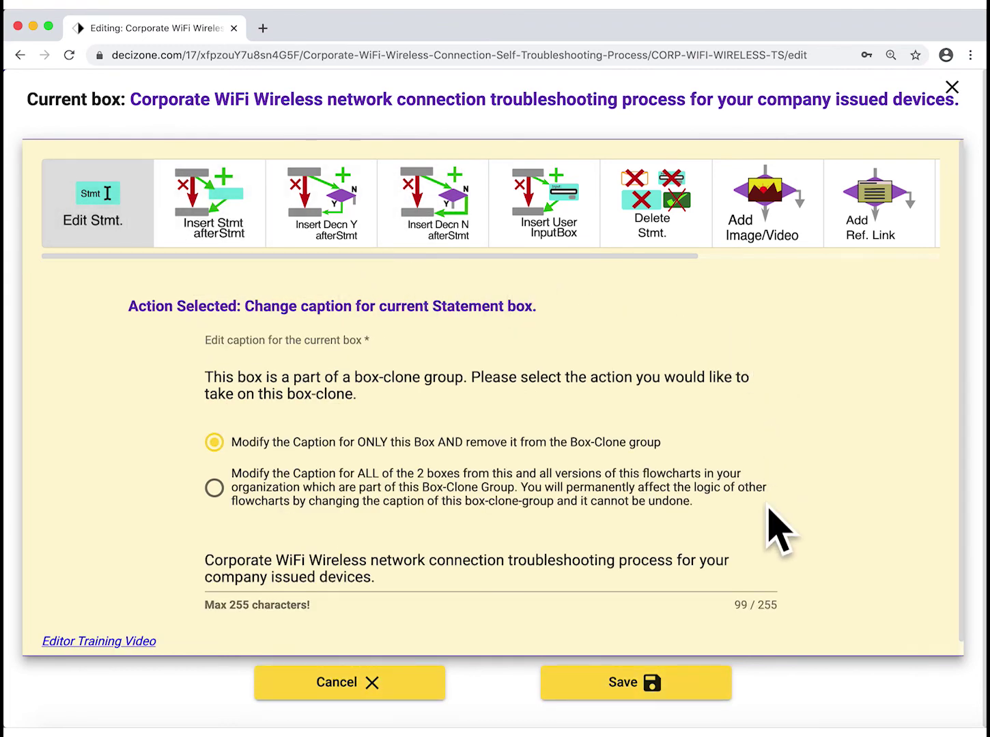
left_click(572, 581)
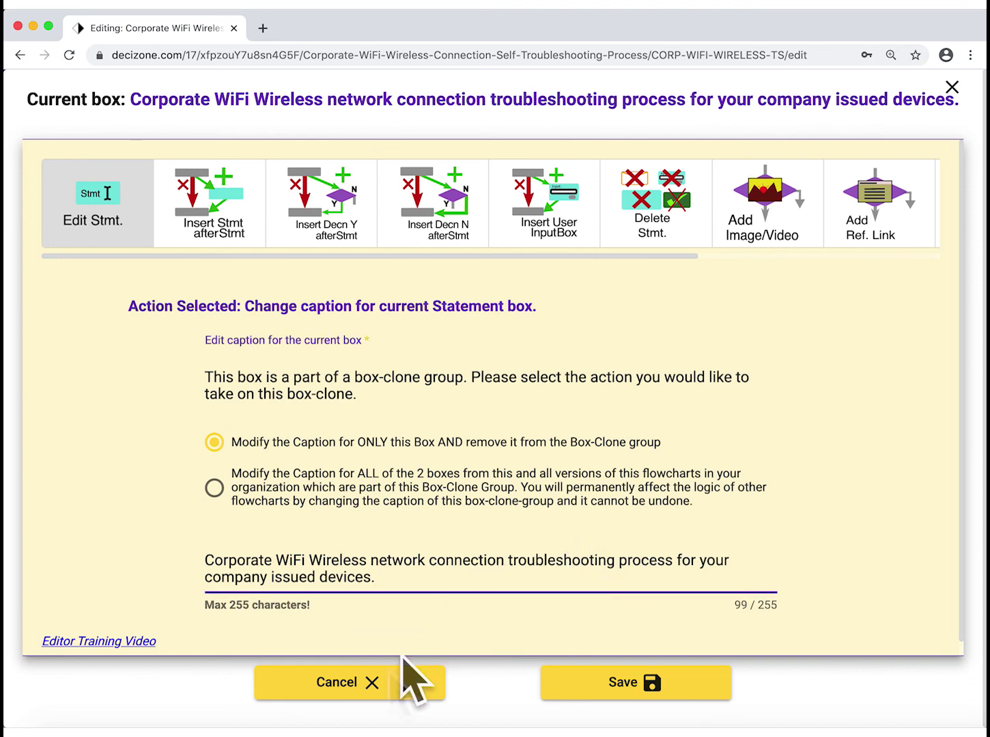
left_click(380, 685)
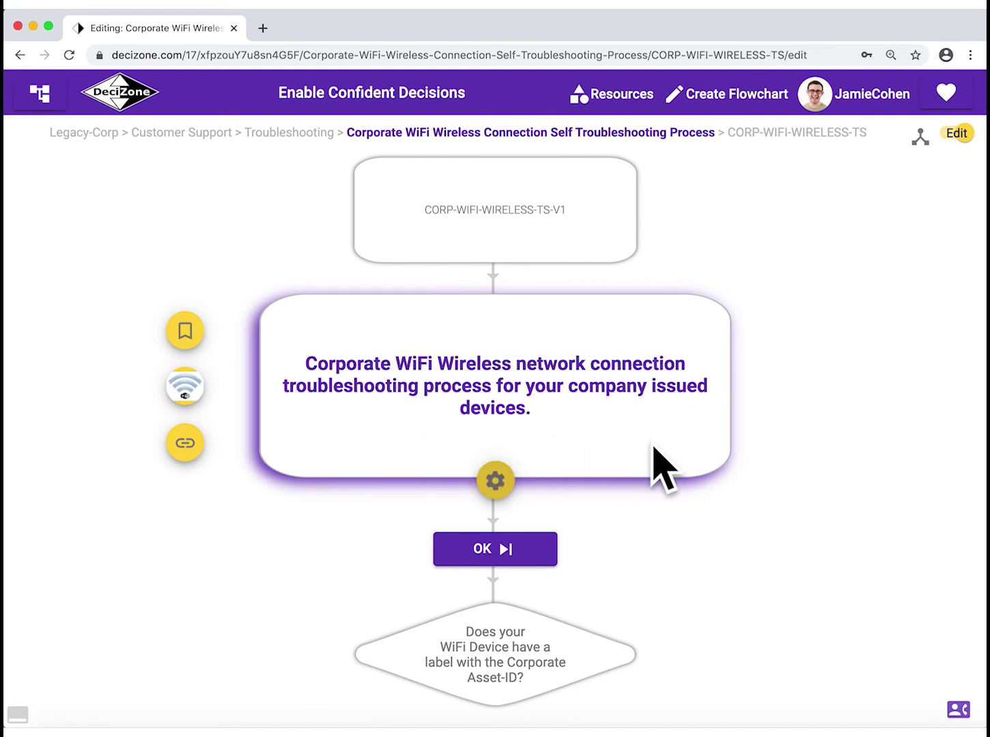
- Examine the NO-corner tools of the Asset-ID decision box, covering decision insertion, user input and caption editing, and return to the flowchart
left_click(504, 636)
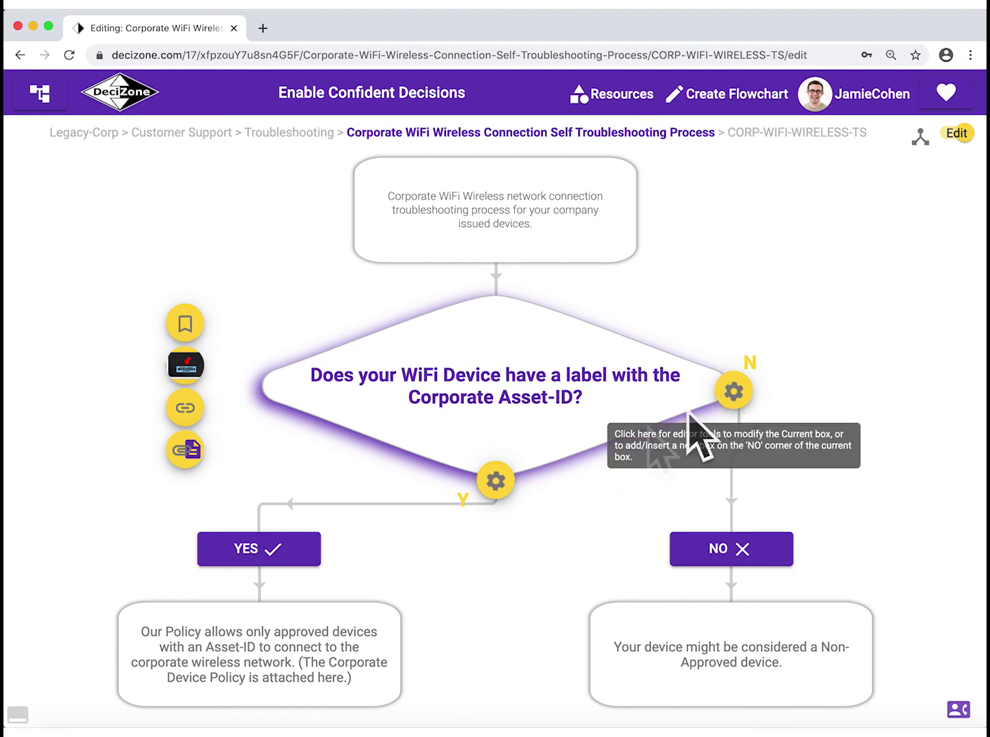
left_click(732, 394)
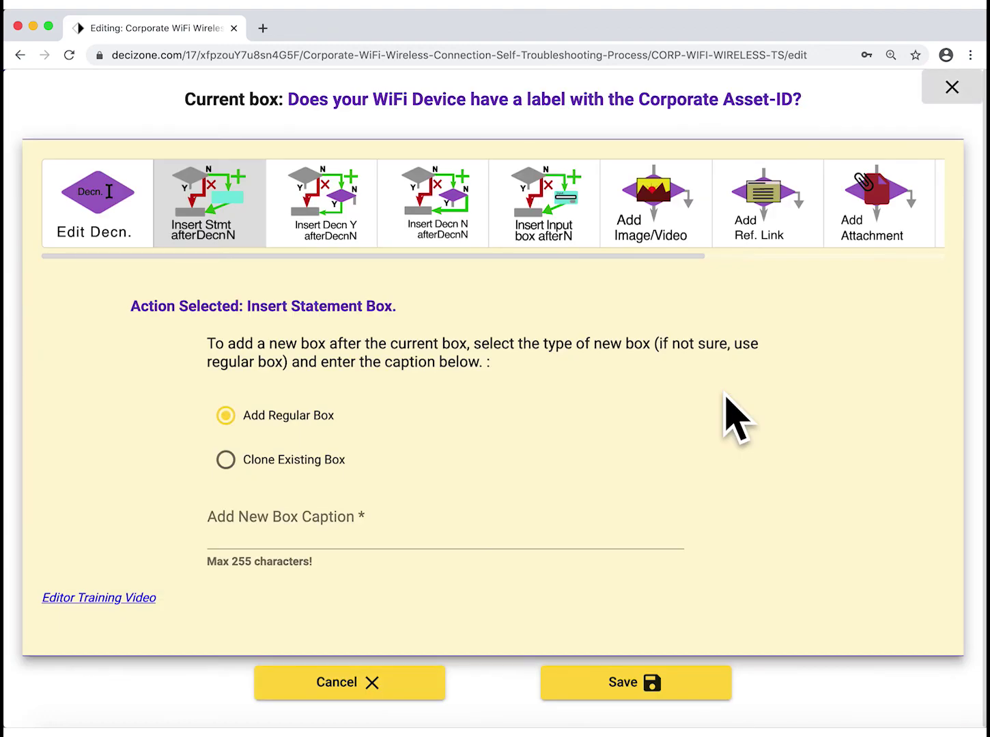
left_click(441, 229)
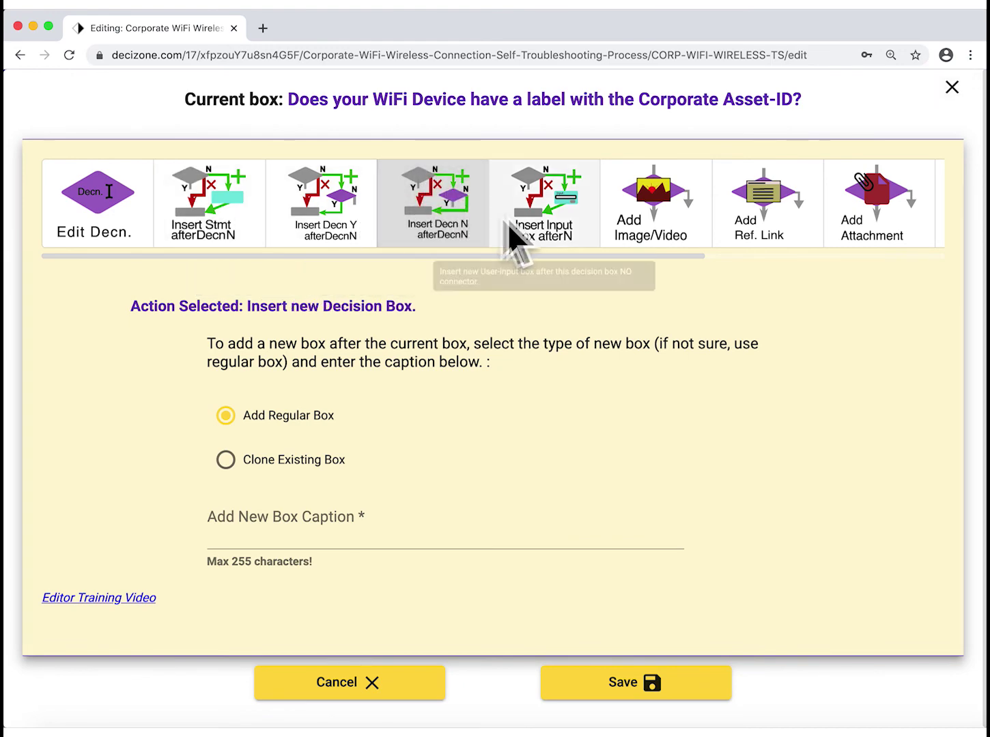
left_click(533, 220)
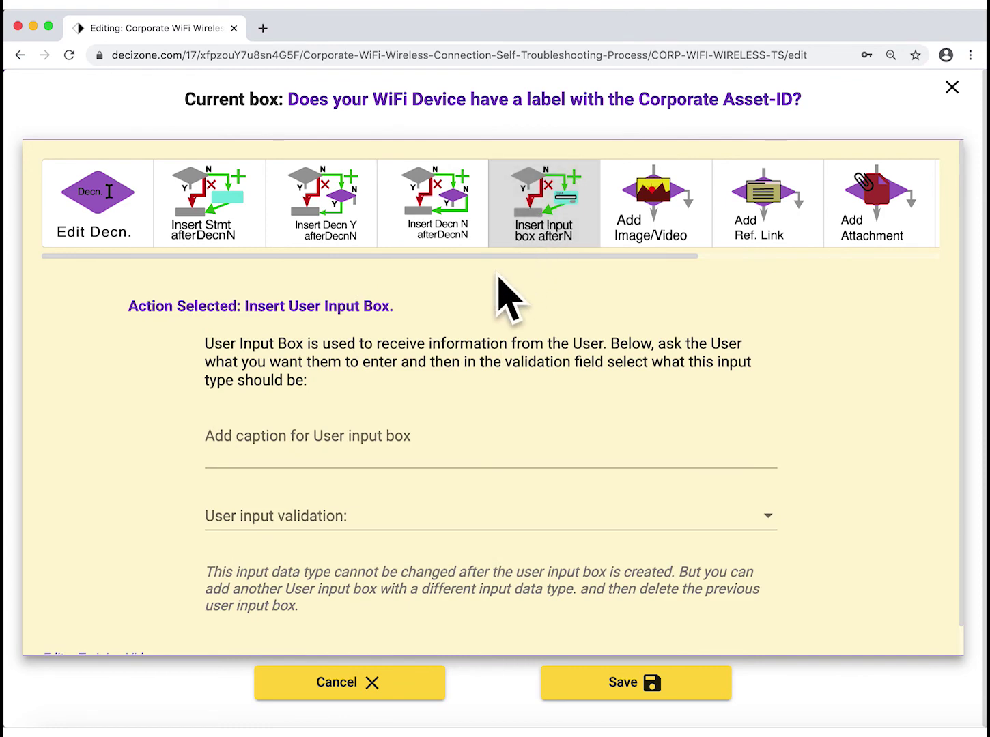
left_click(97, 223)
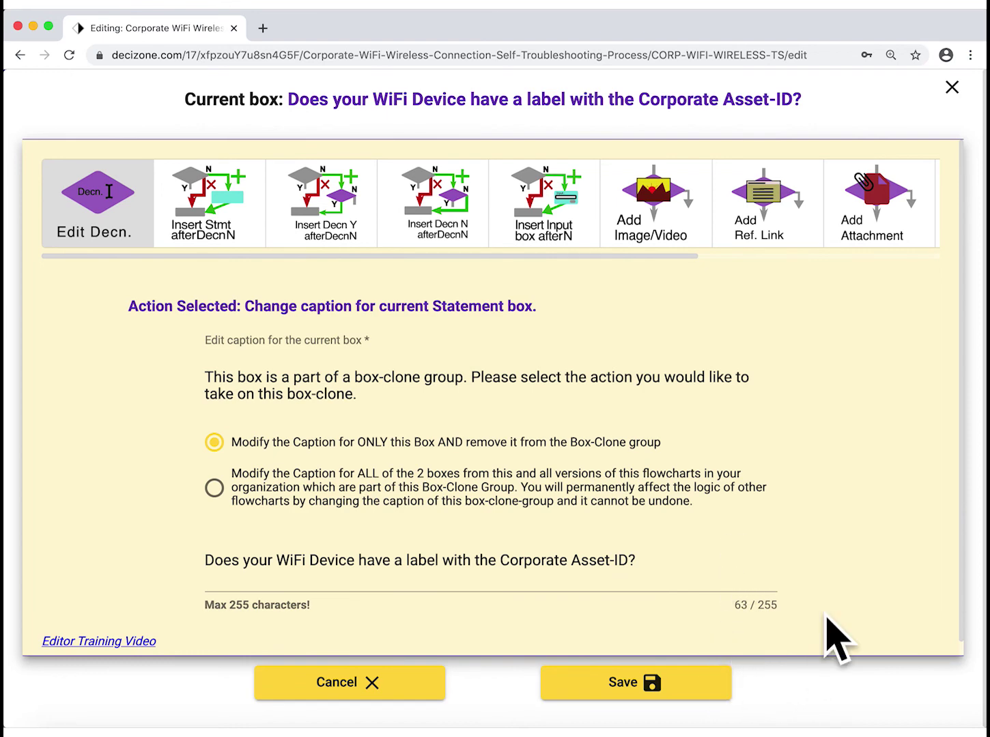
left_click(685, 694)
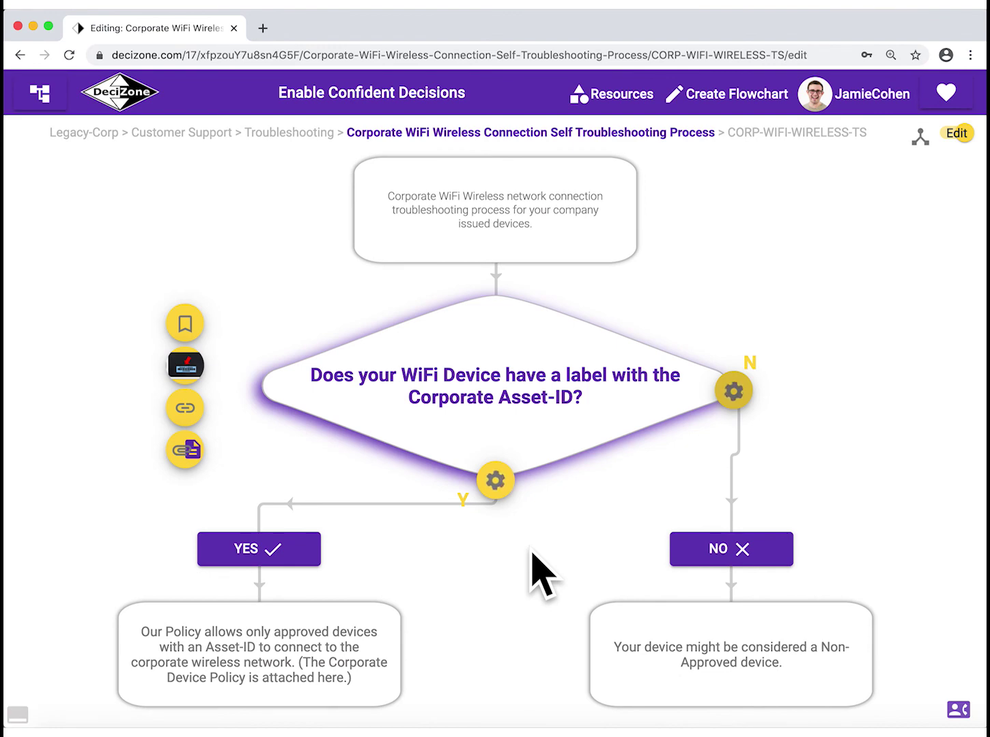
- Follow the YES branch to the device type selection box and look through its multiple choice caption and choice settings
left_click(364, 638)
left_click(586, 634)
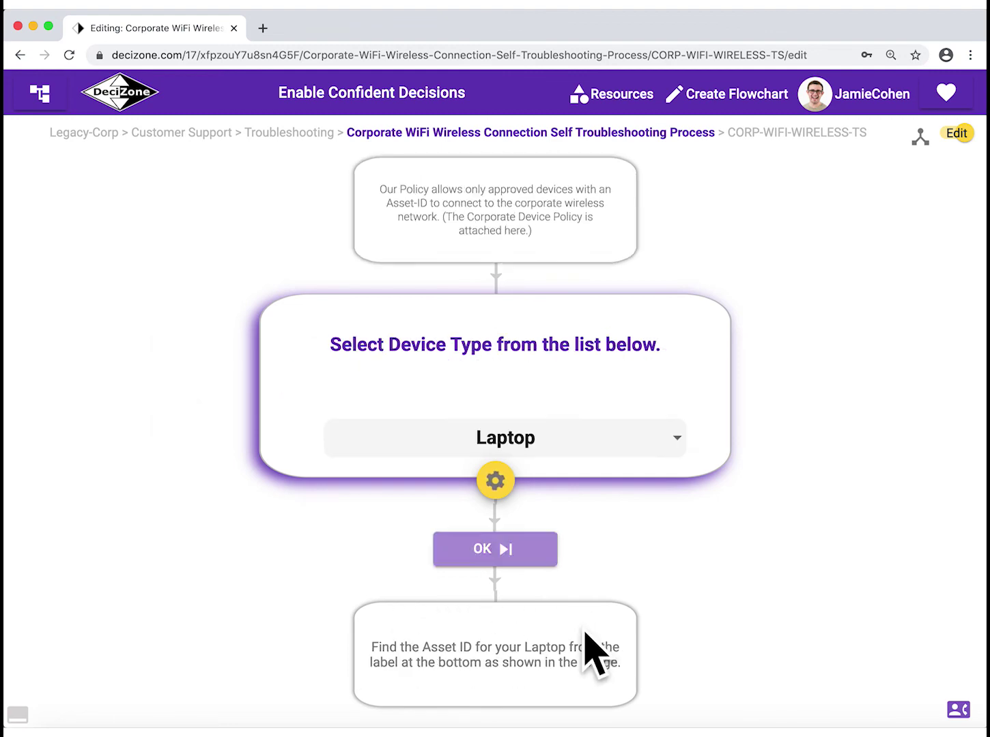
left_click(496, 482)
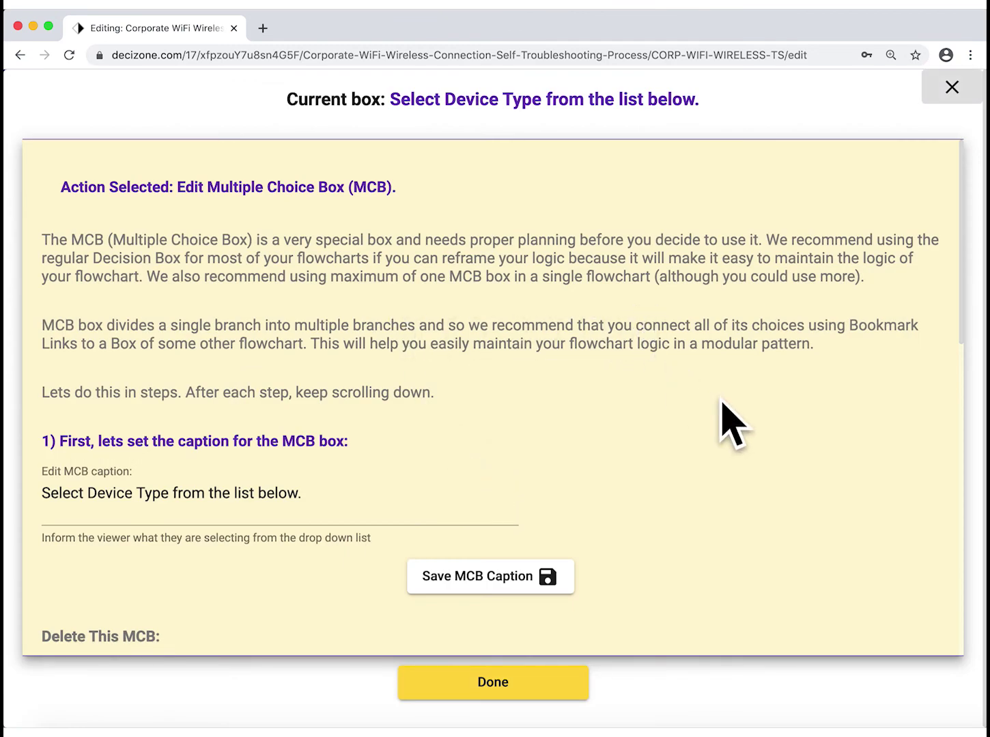
scroll(730, 423, "down", 10)
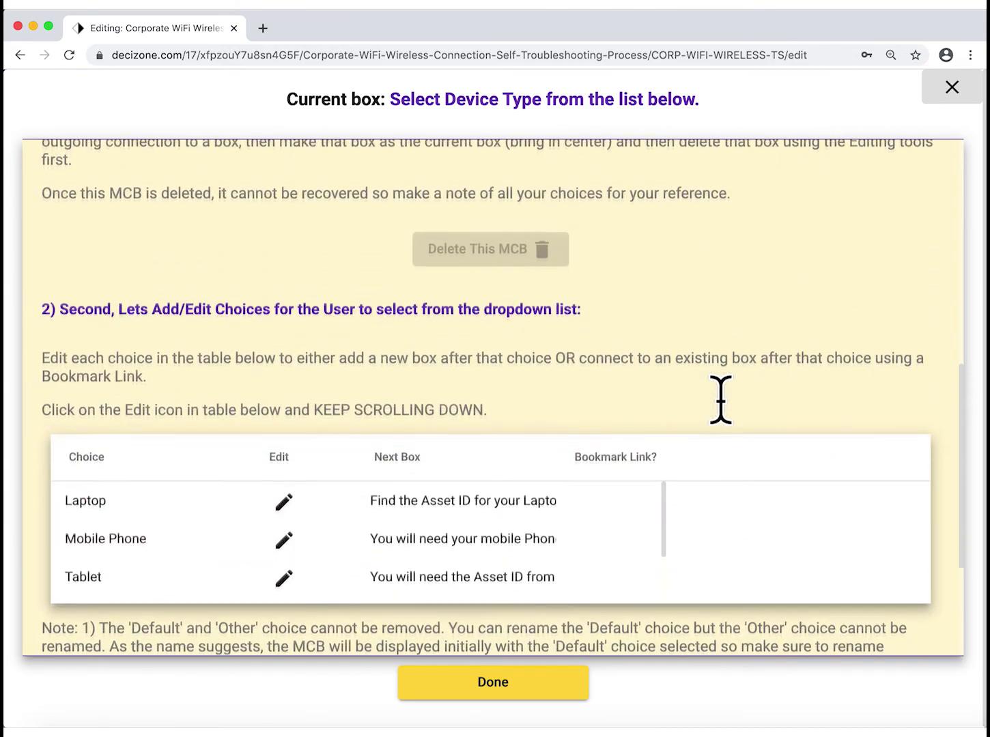
scroll(721, 399, "up", 10)
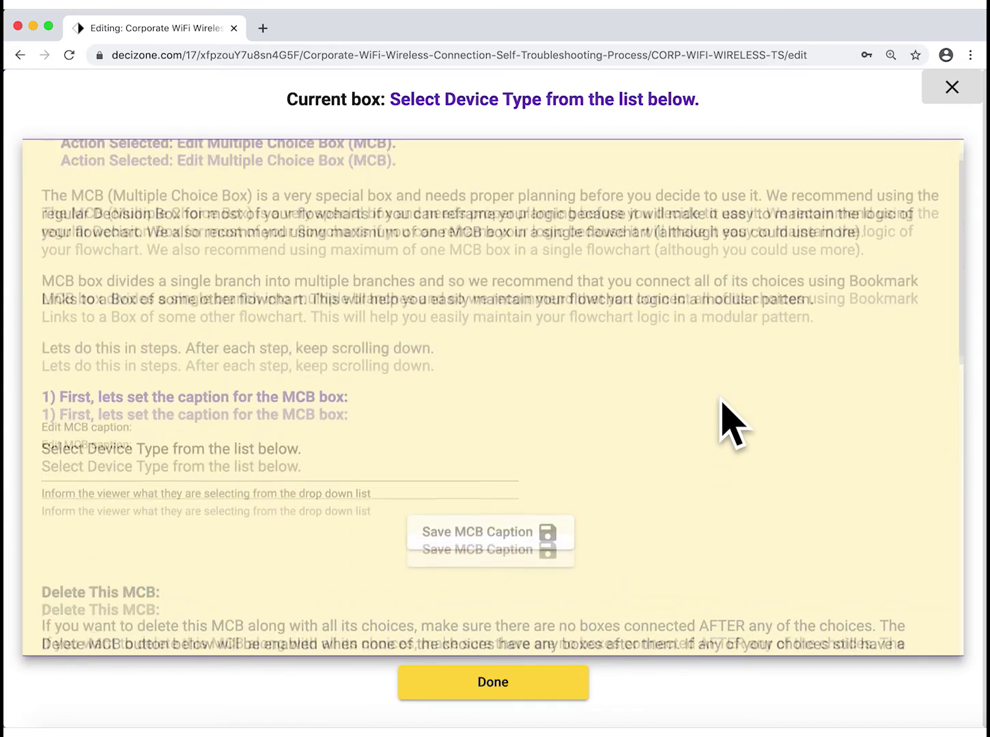
scroll(721, 400, "up", 1)
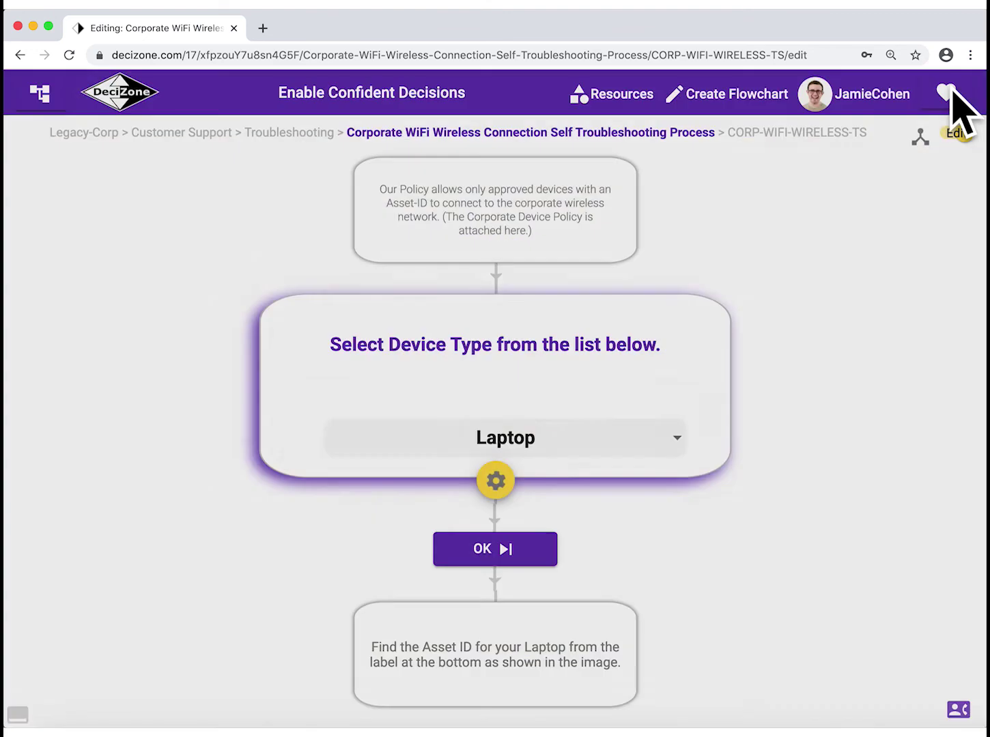
left_click(952, 87)
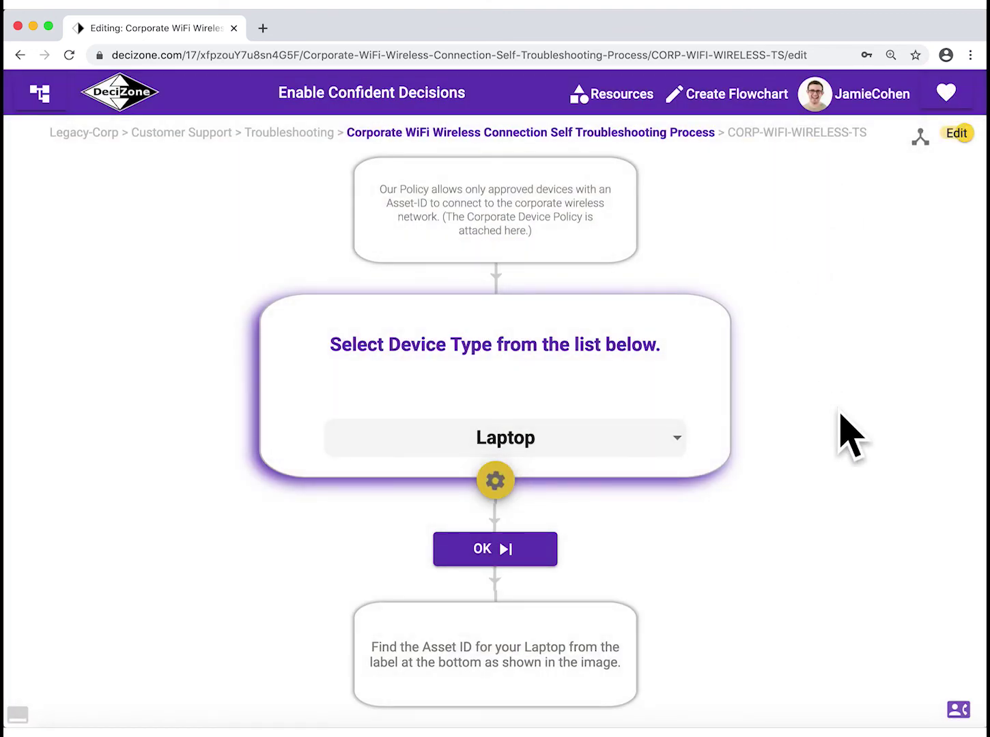
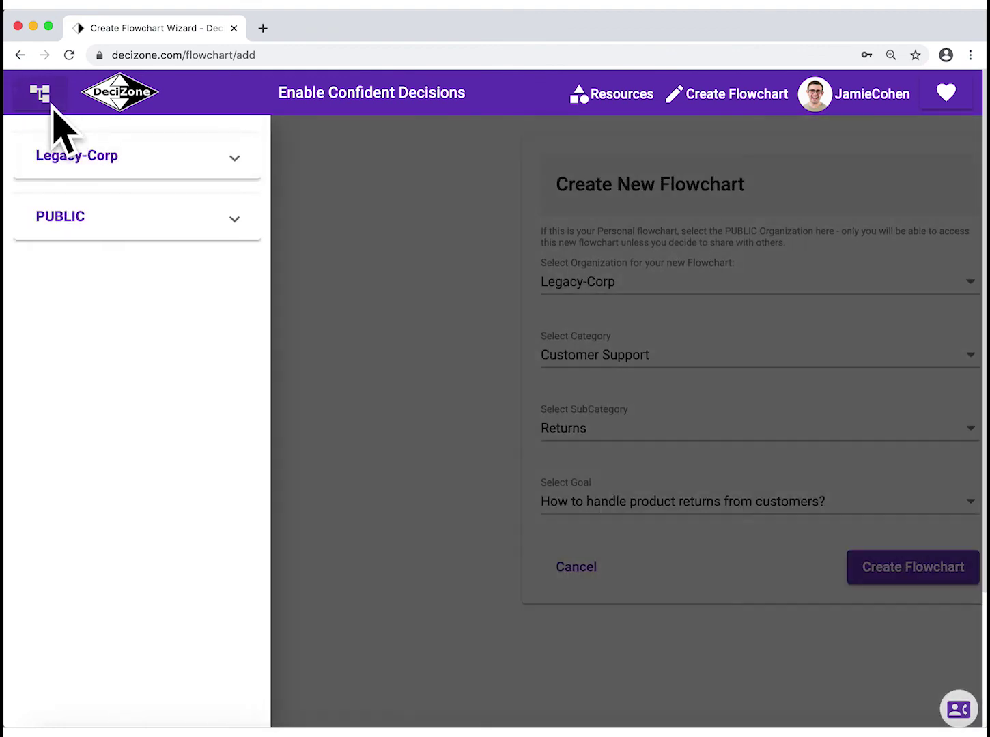
- Create a new flowchart under the Legacy-Corp Customer Support Returns goal "How to handle product returns from customers?"
left_click(84, 166)
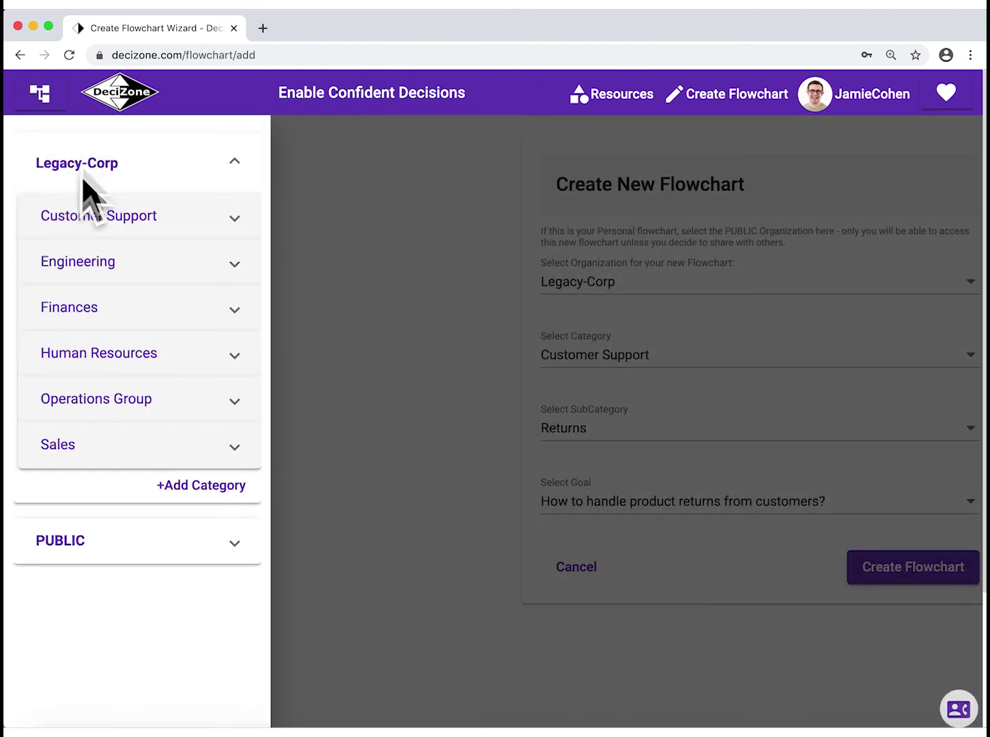
left_click(121, 215)
left_click(179, 372)
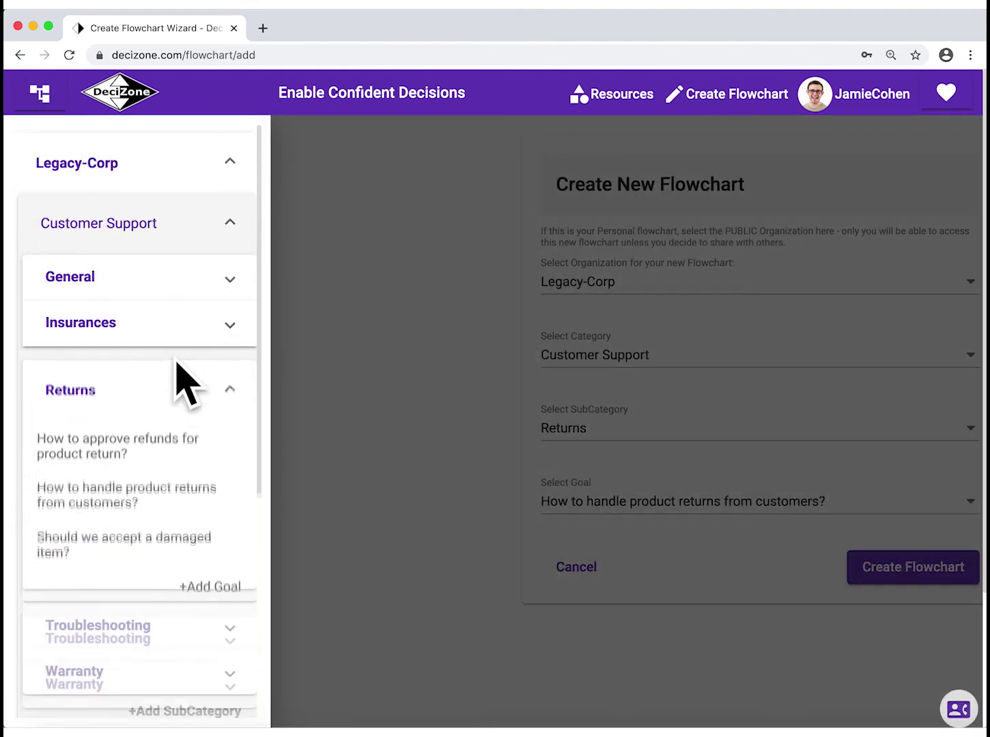
left_click(198, 495)
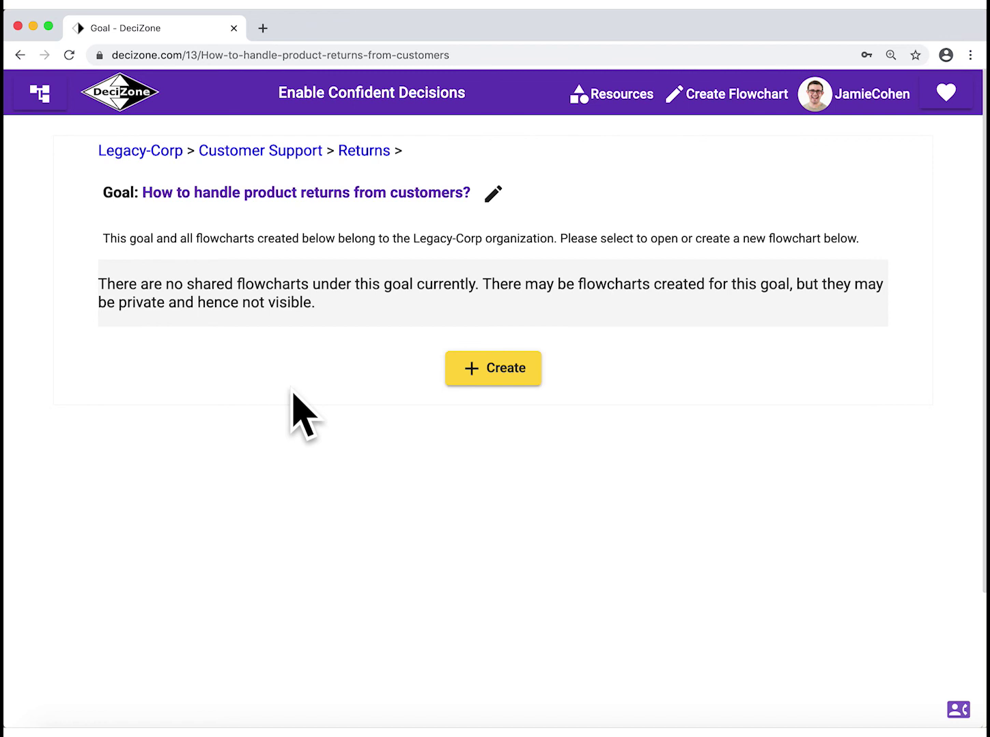
left_click(504, 369)
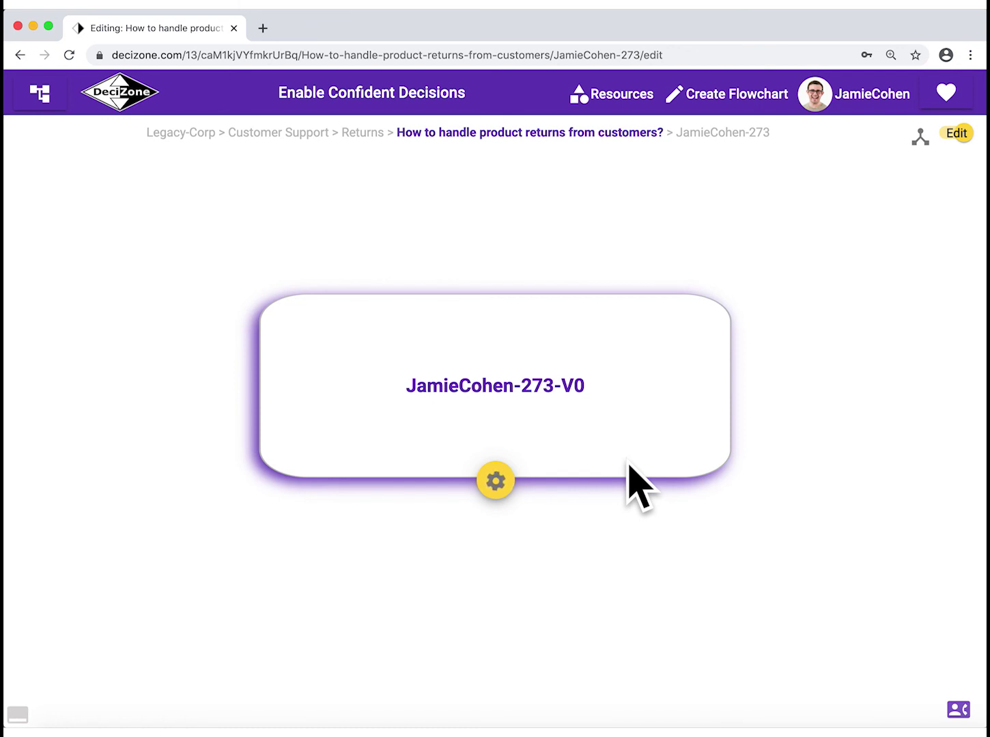
- Add a regular statement box captioned "This is our Product Return Policy." after the new flowchart's starting box
left_click(497, 482)
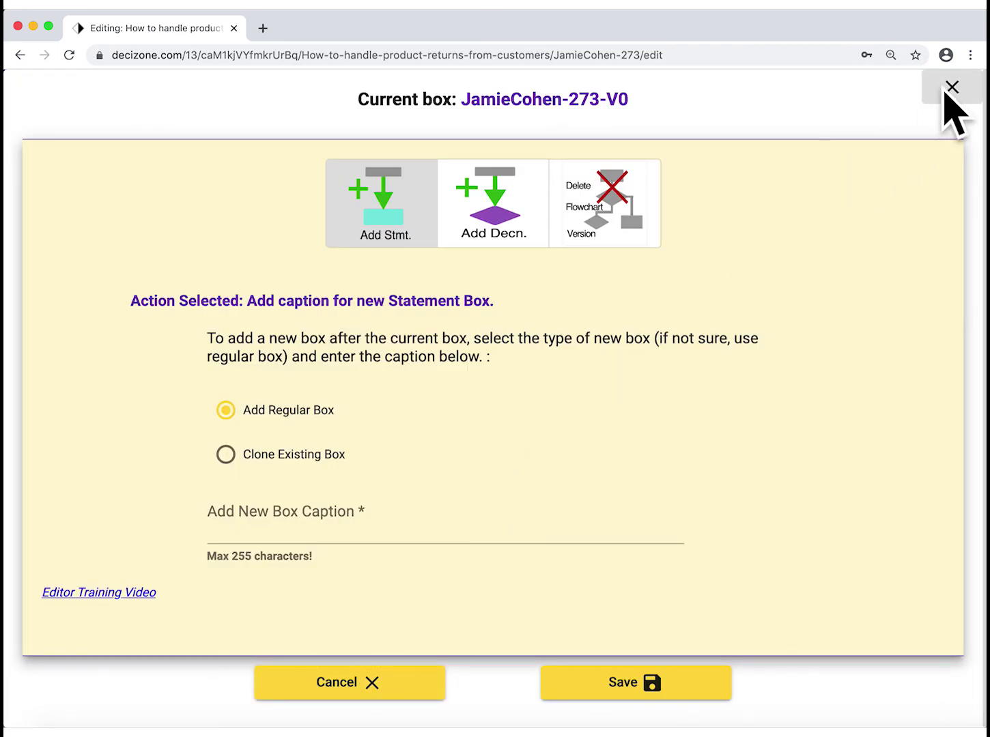
left_click(942, 90)
left_click(496, 484)
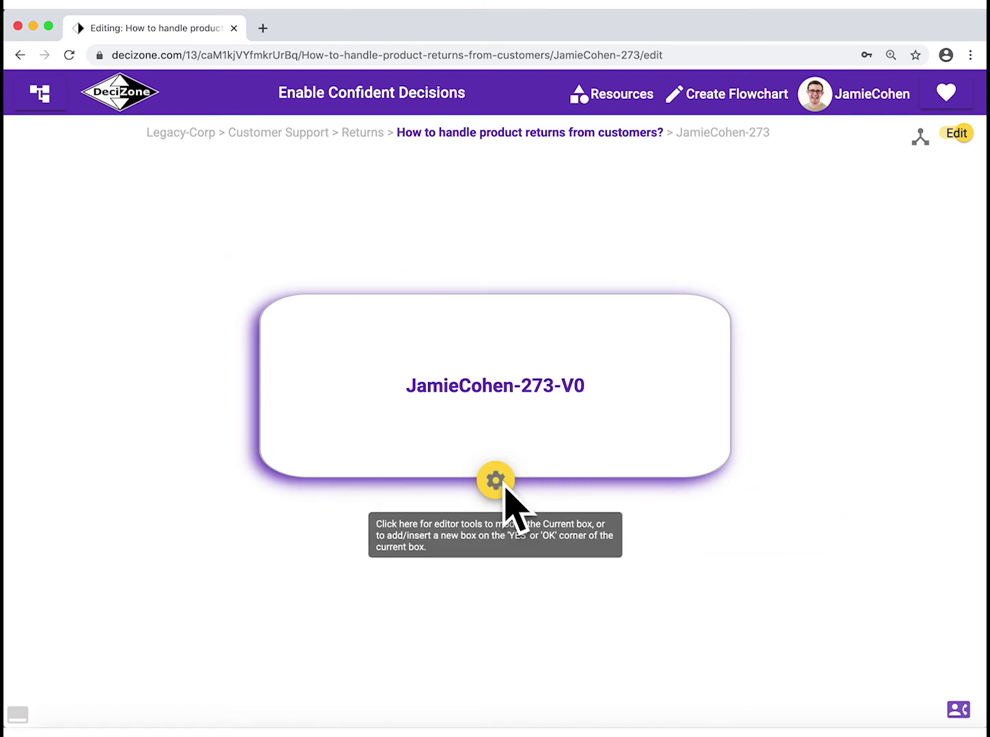
left_click(496, 480)
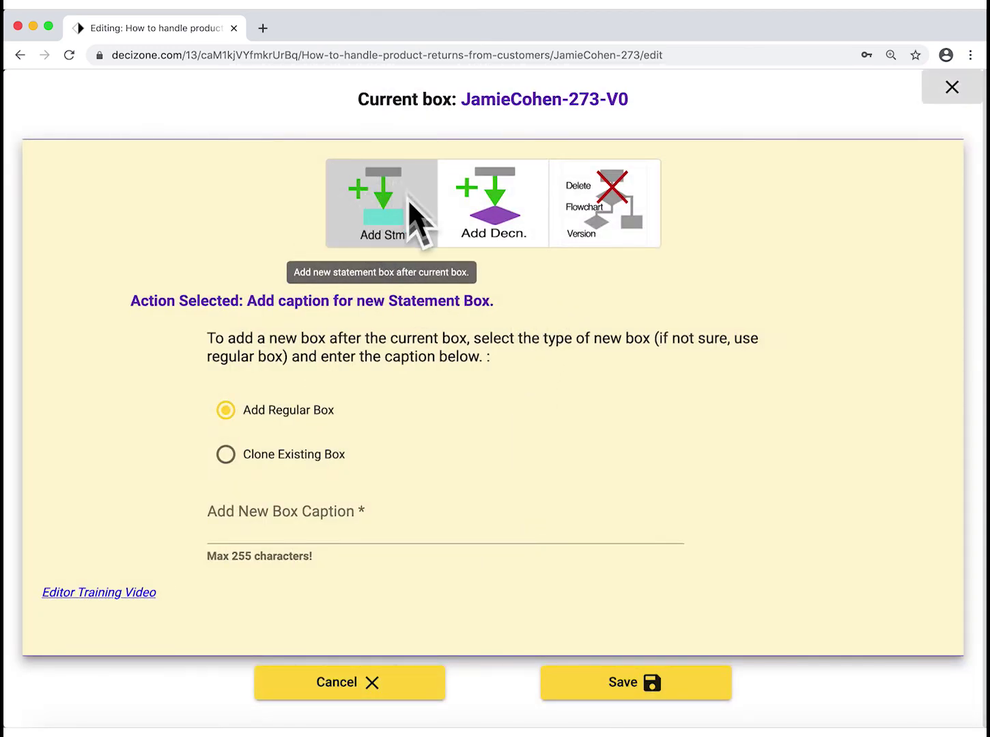
left_click(379, 527)
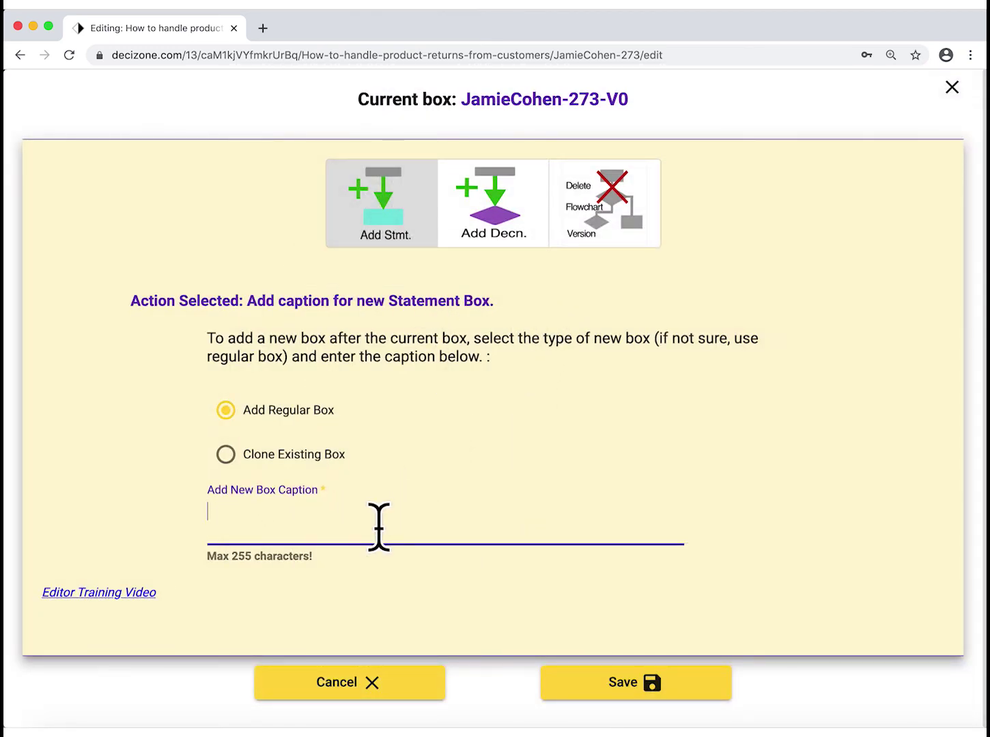
type("This is our pro")
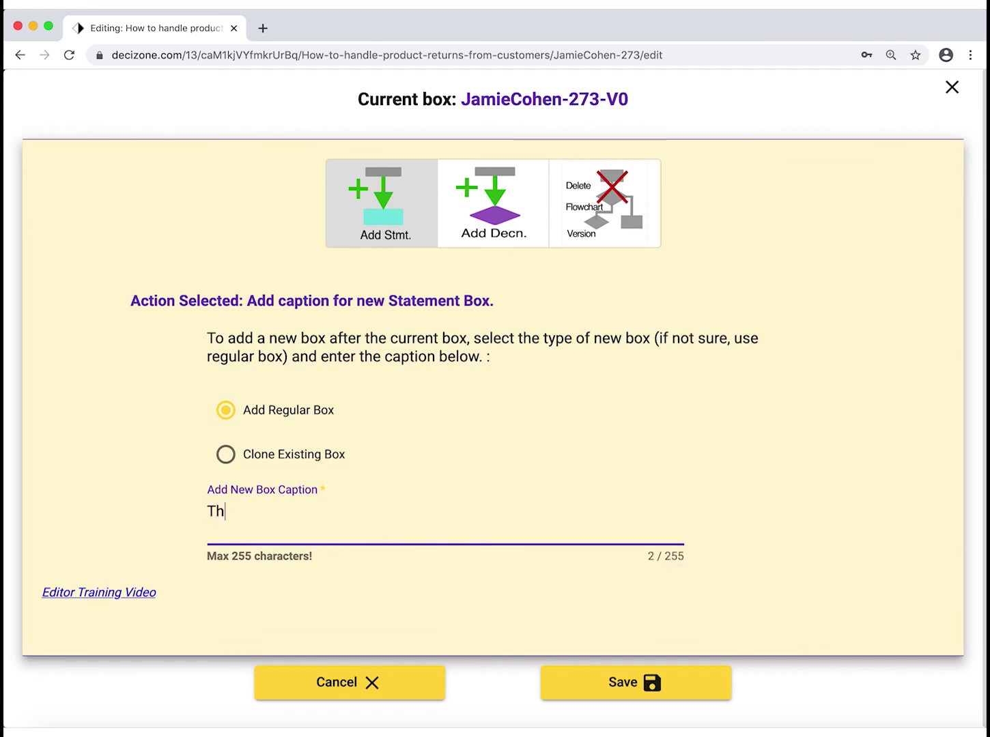
type("duct Return Policy.")
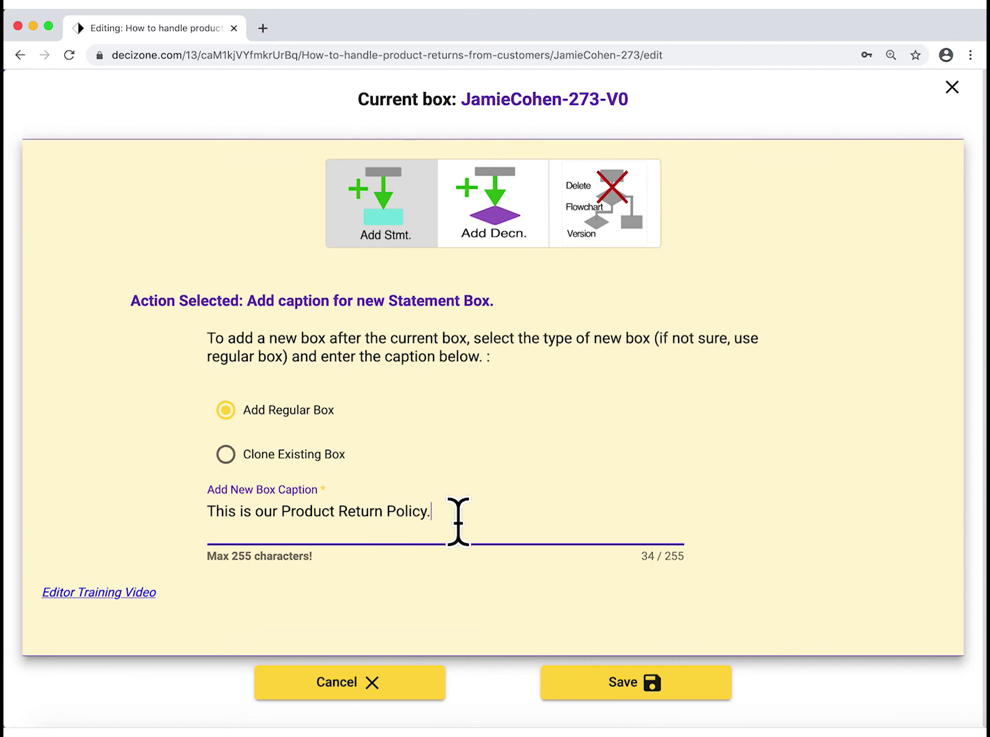
left_click(692, 678)
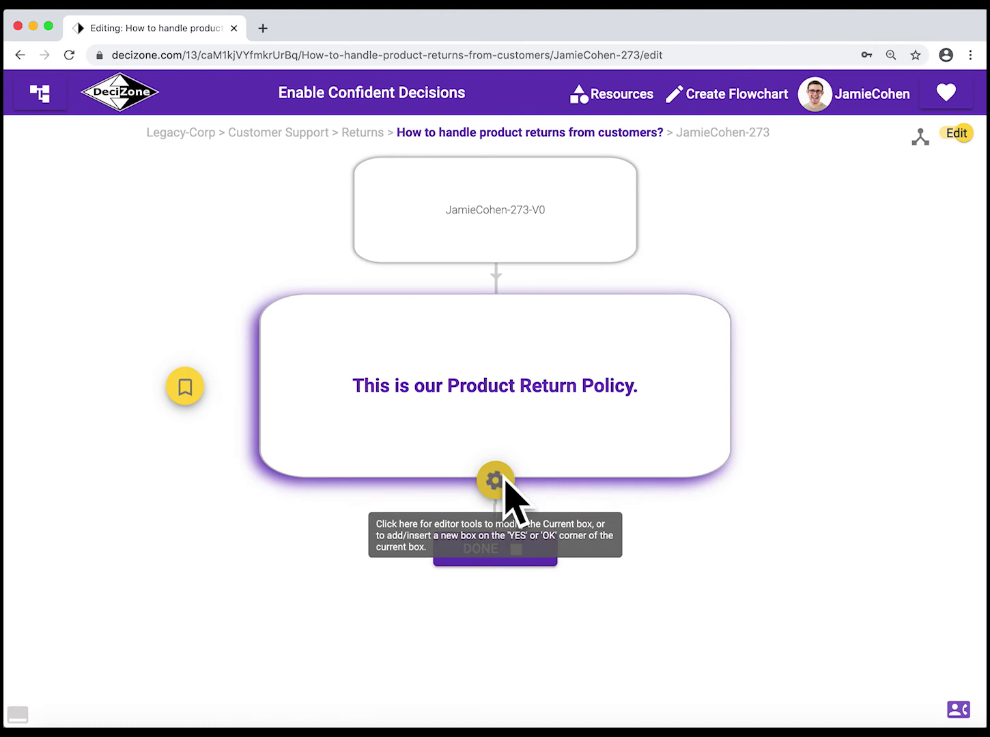
- Look through the return policy box's tools for adding decision, multiple choice, user input and bookmark link boxes and uploading an image or video
left_click(508, 483)
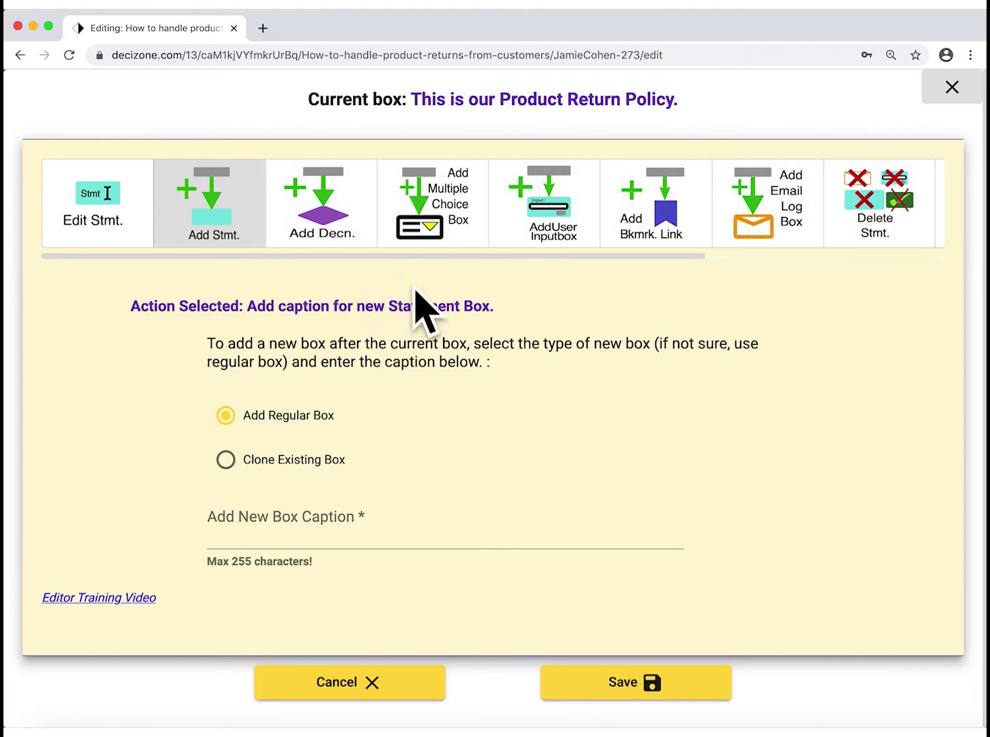
left_click(334, 229)
left_click(410, 215)
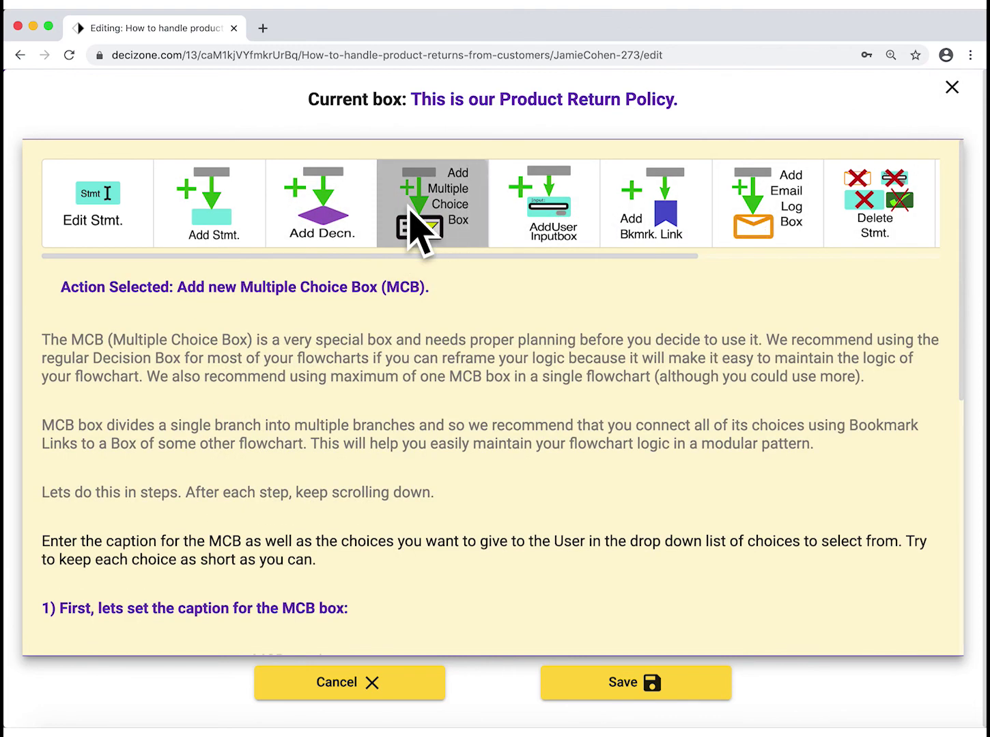
left_click(541, 224)
left_click(659, 208)
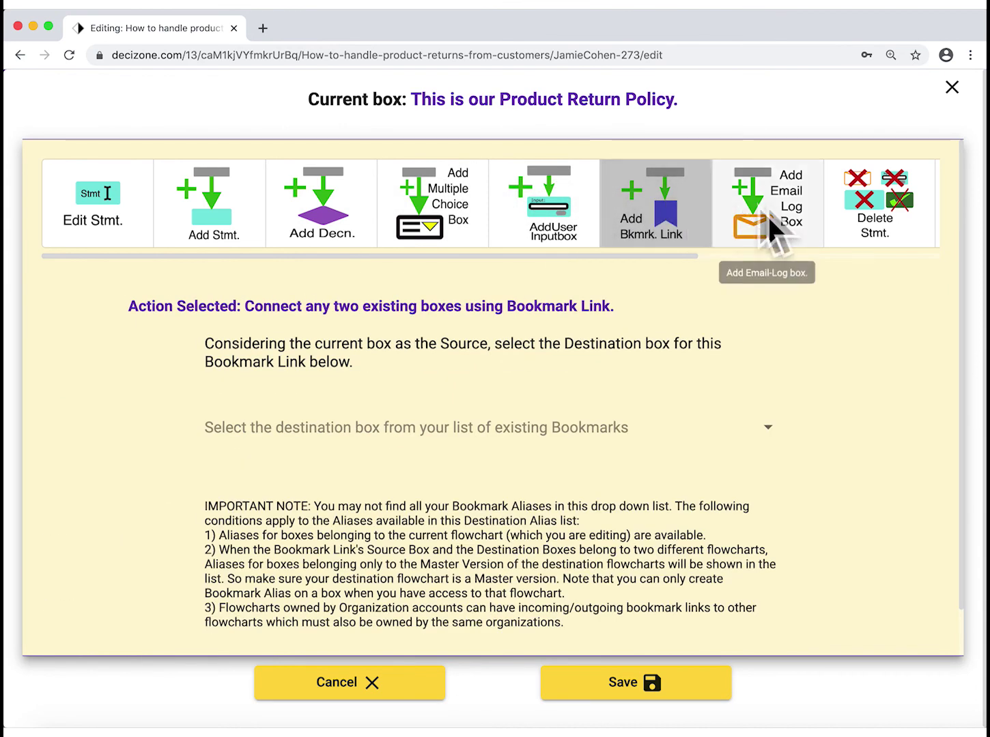
scroll(768, 213, "right", 5)
left_click(698, 231)
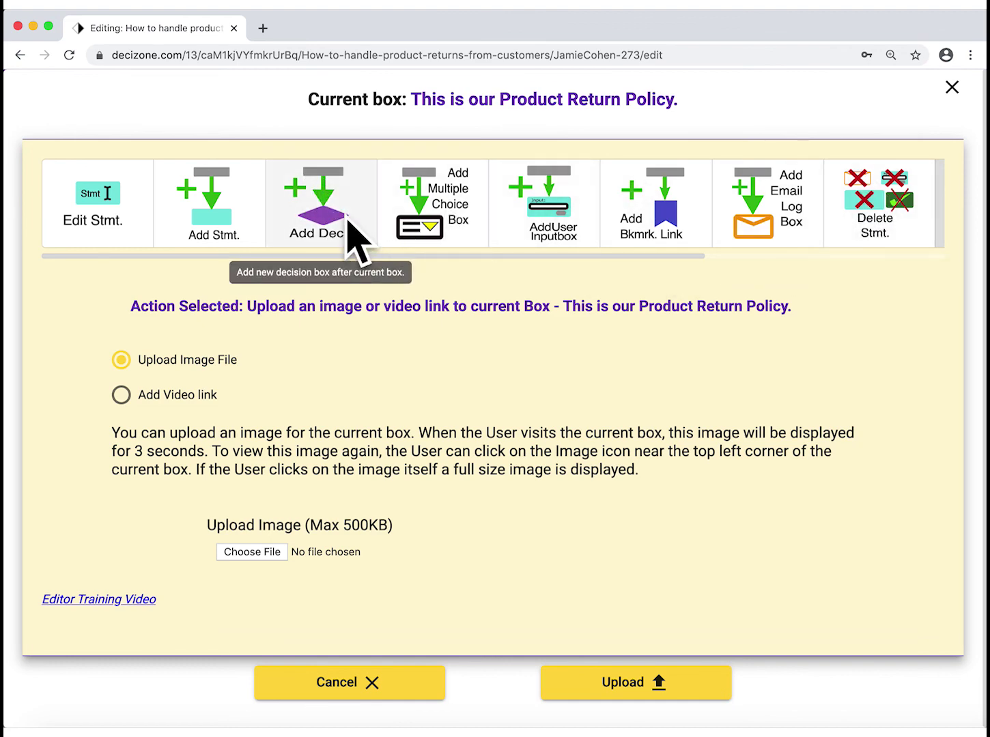
- Add a regular decision box captioned "More than 90 days from purchase date?" after the return policy statement box
left_click(353, 241)
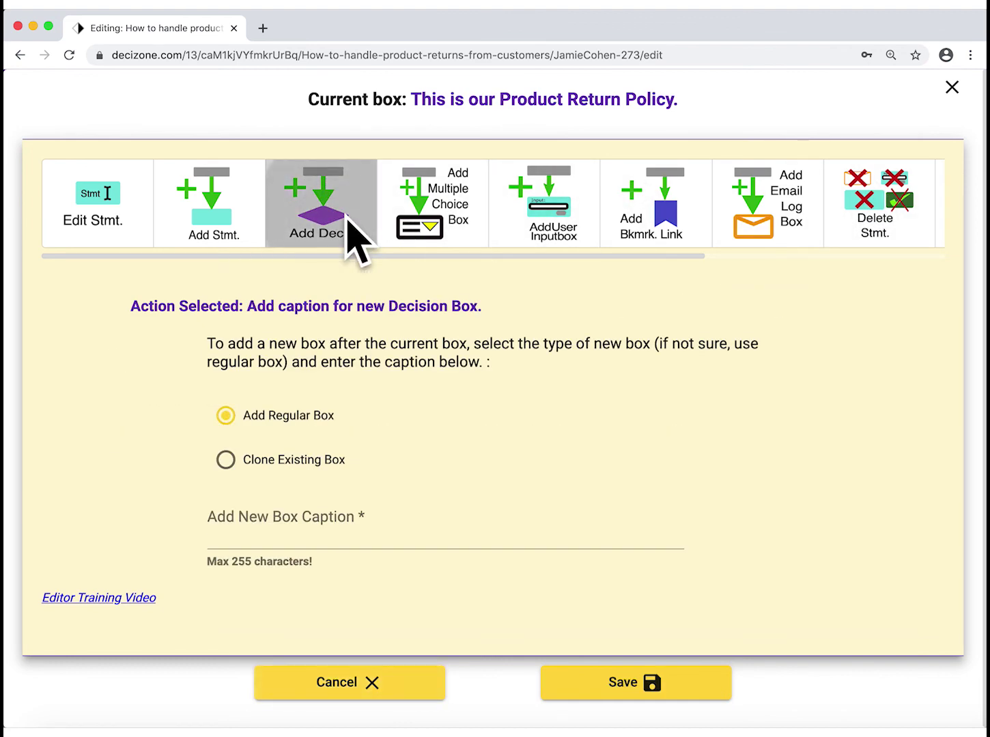
left_click(346, 523)
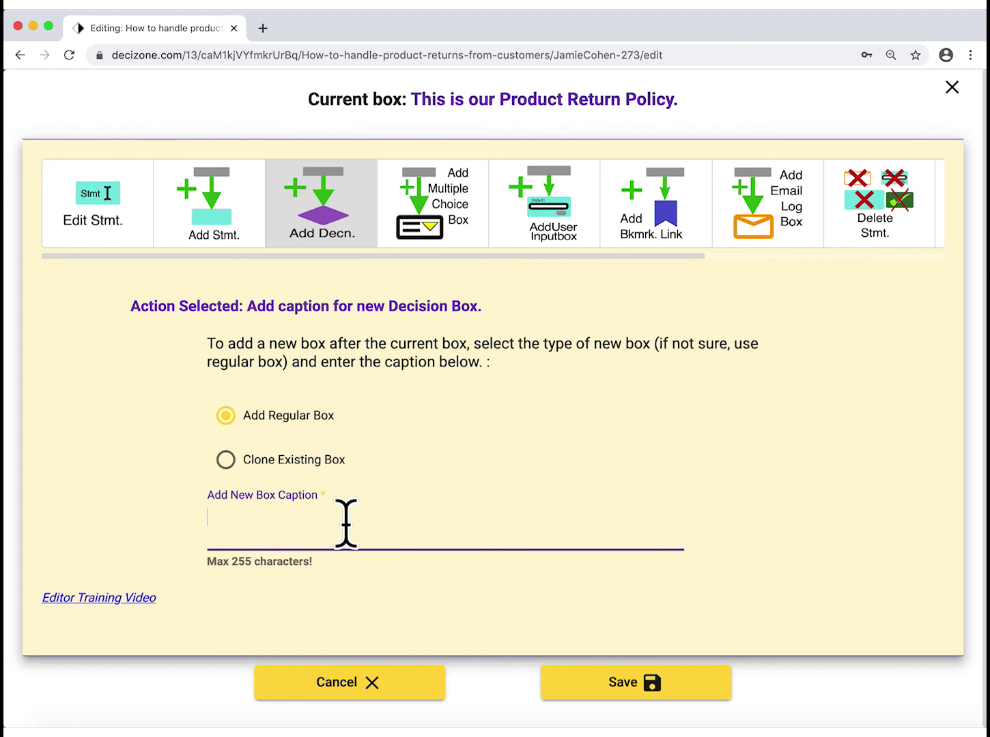
type("More than 90 days from purchase date?")
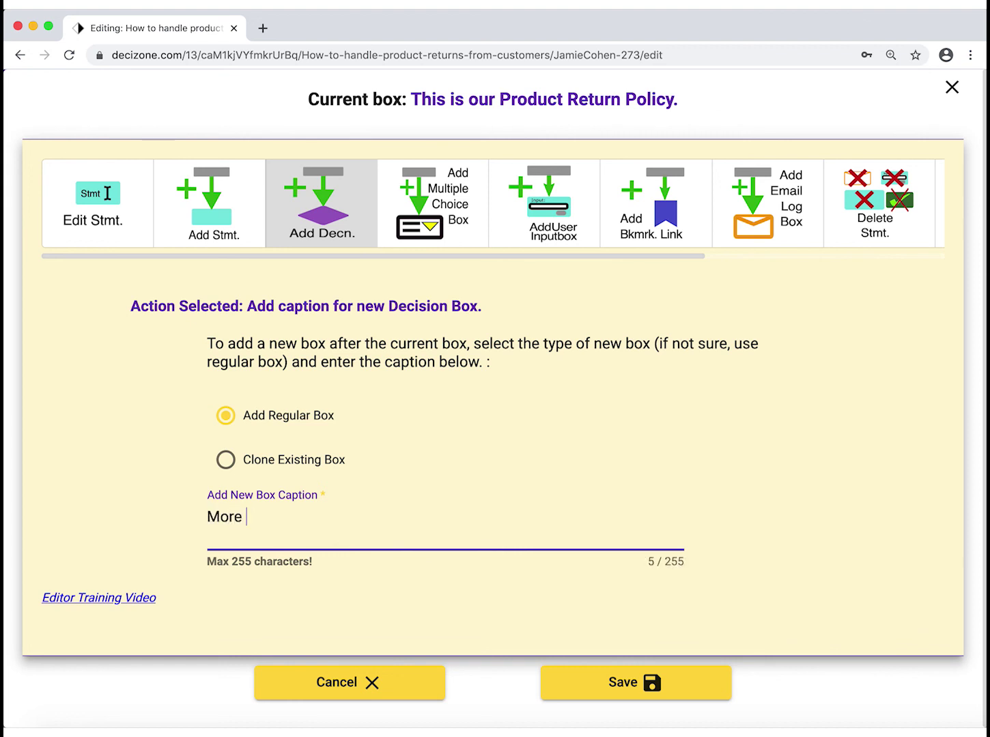
left_click(588, 675)
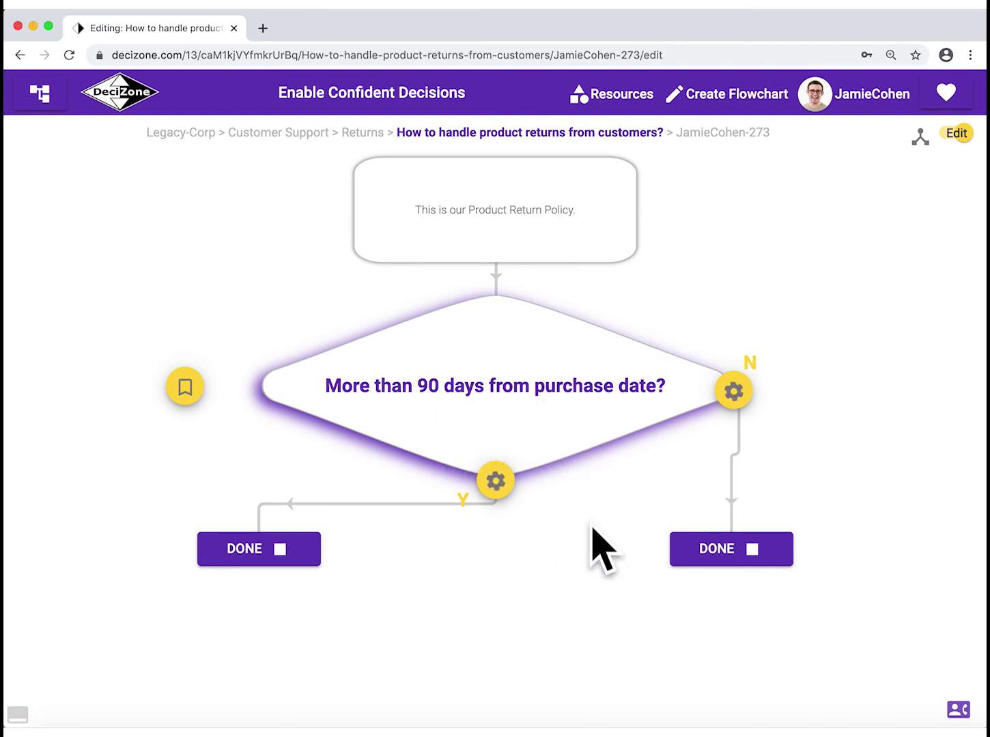
- Revisit the return policy box to view its insertion and caption editing tools, and return to the 90-day decision box
left_click(560, 253)
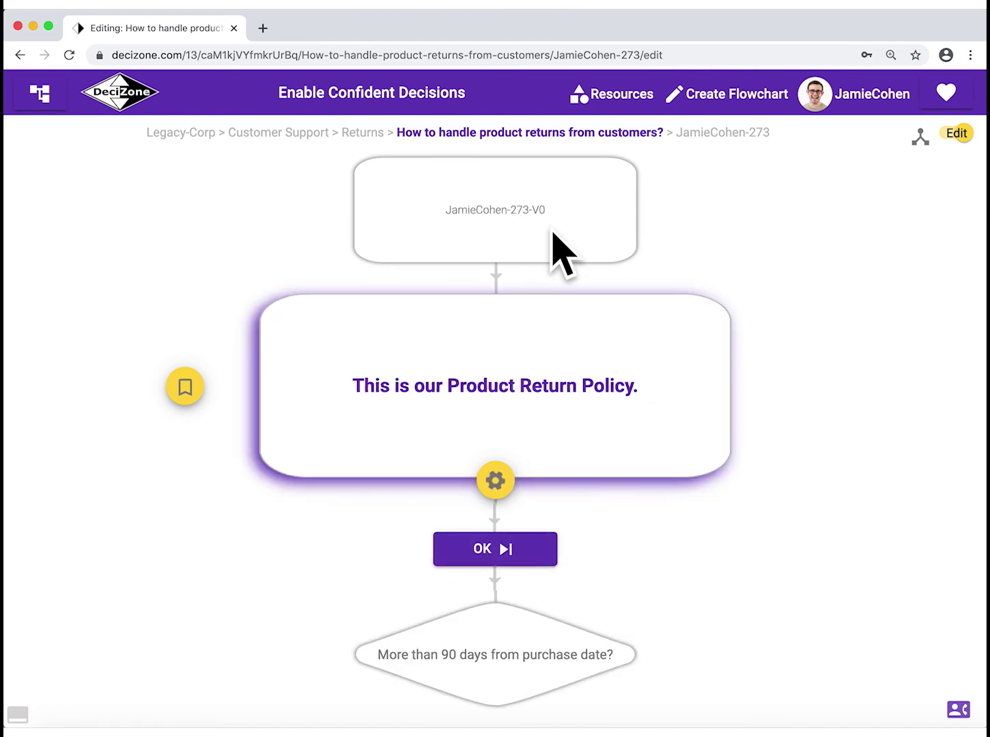
left_click(501, 480)
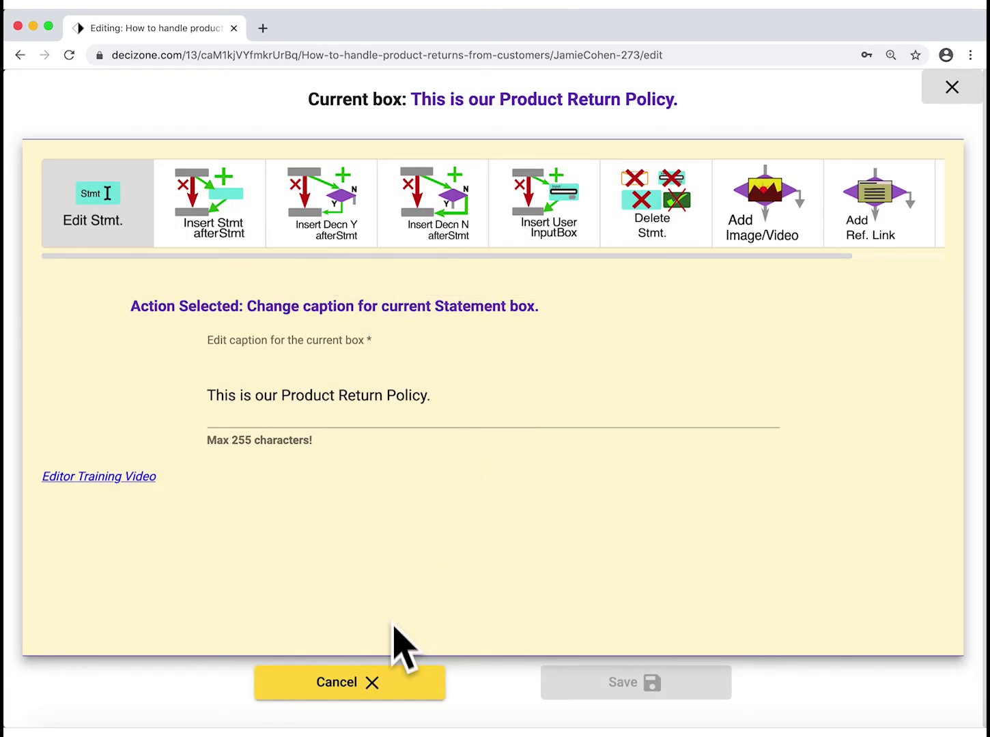
left_click(383, 679)
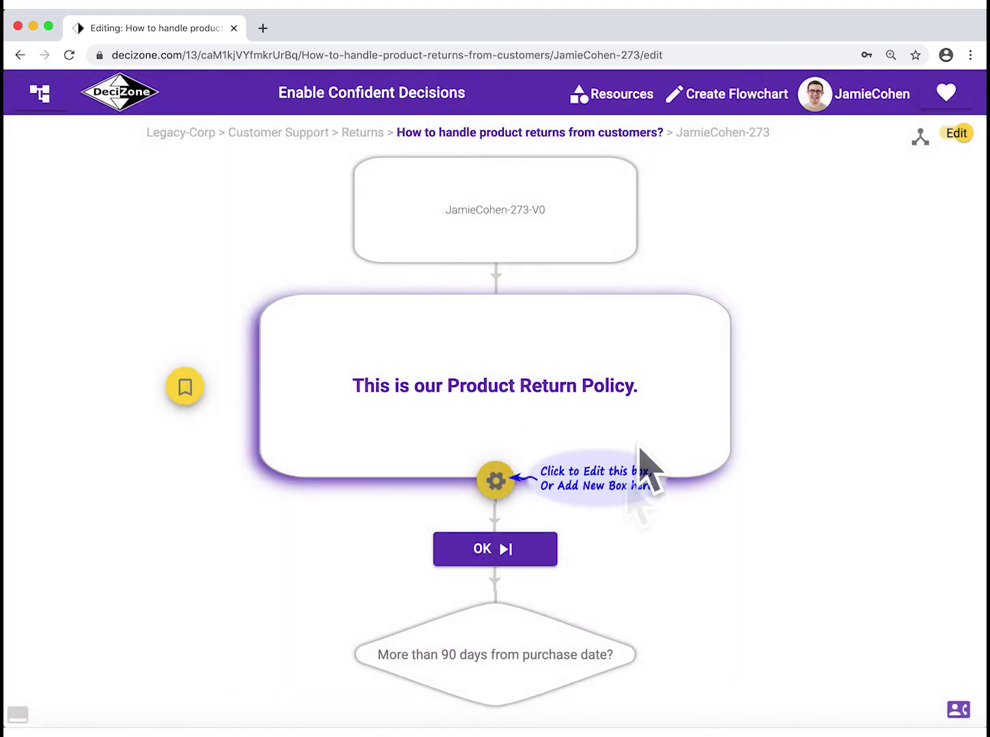
left_click(493, 648)
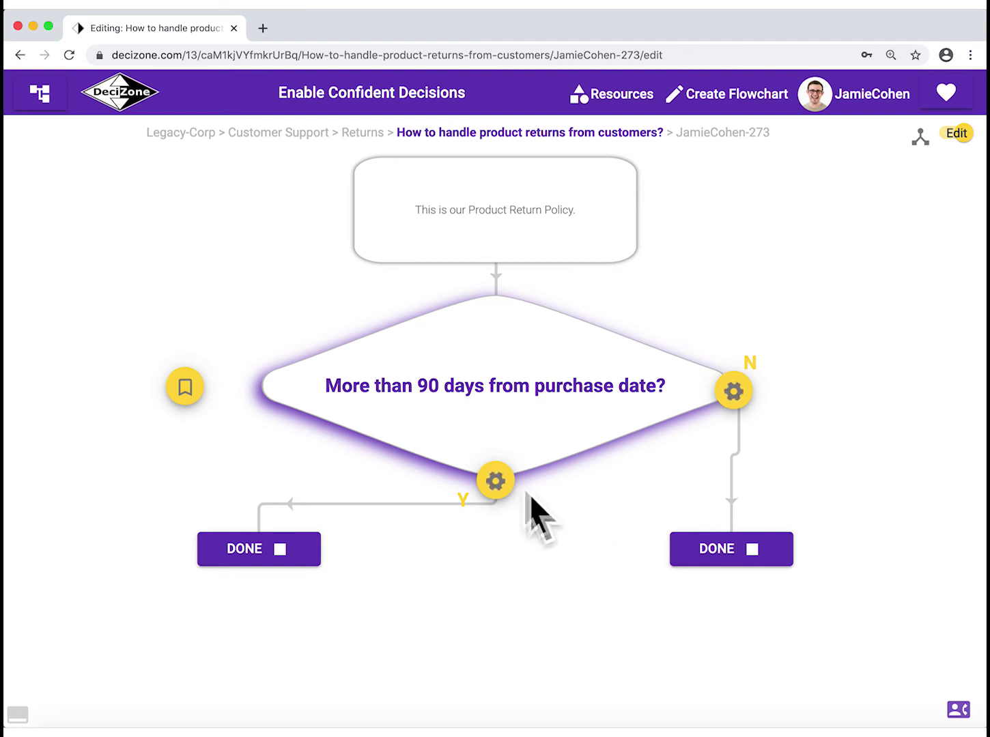
- Examine the YES-corner tools of the 90-day decision box, covering caption editing and statement addition, and return to the flowchart
left_click(497, 481)
left_click(103, 219)
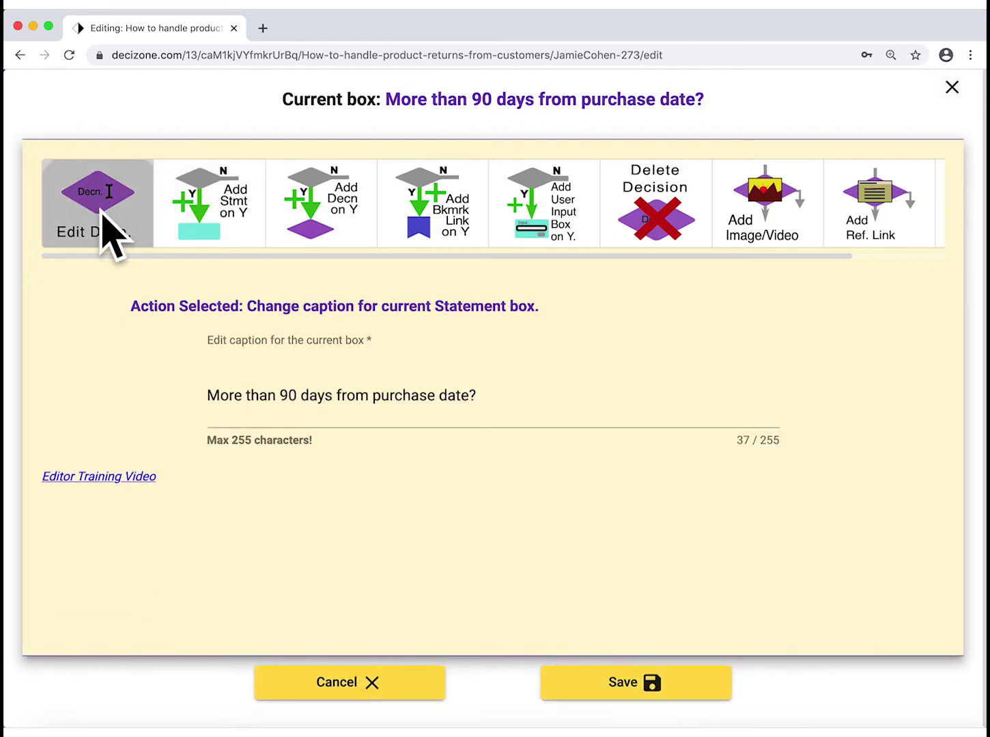
left_click(207, 231)
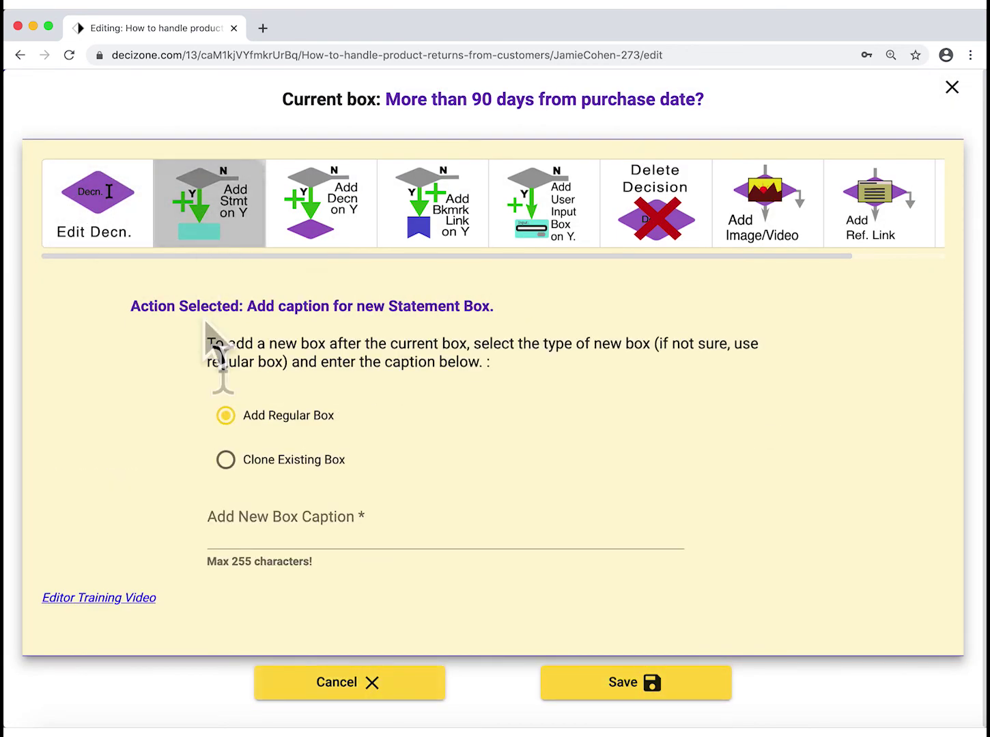
left_click(355, 525)
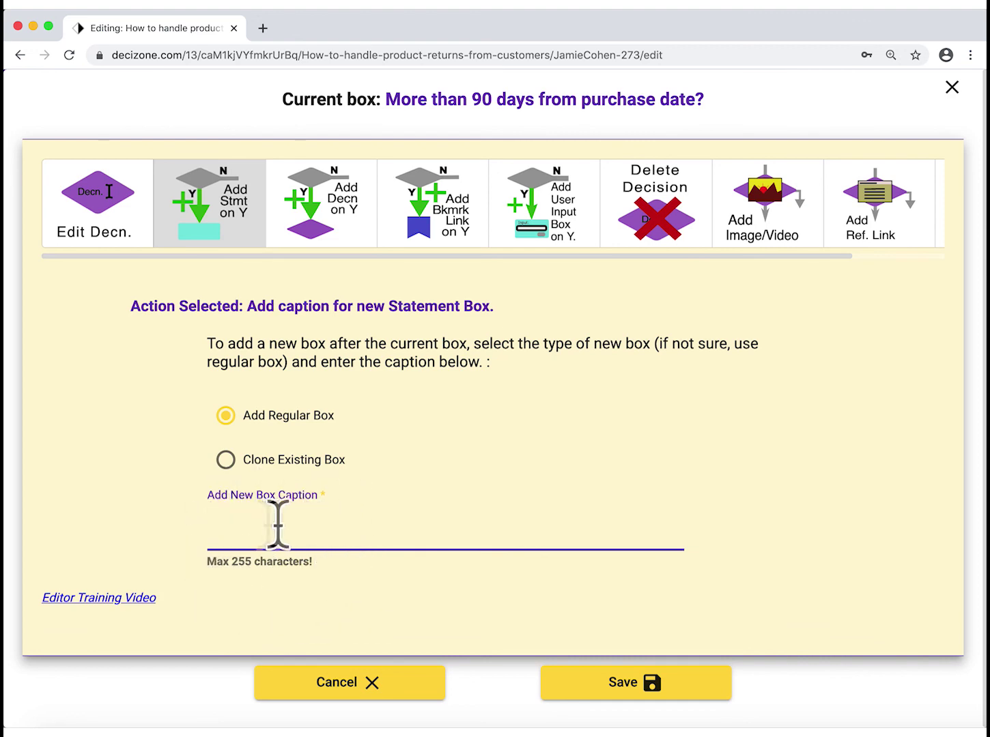
left_click(418, 691)
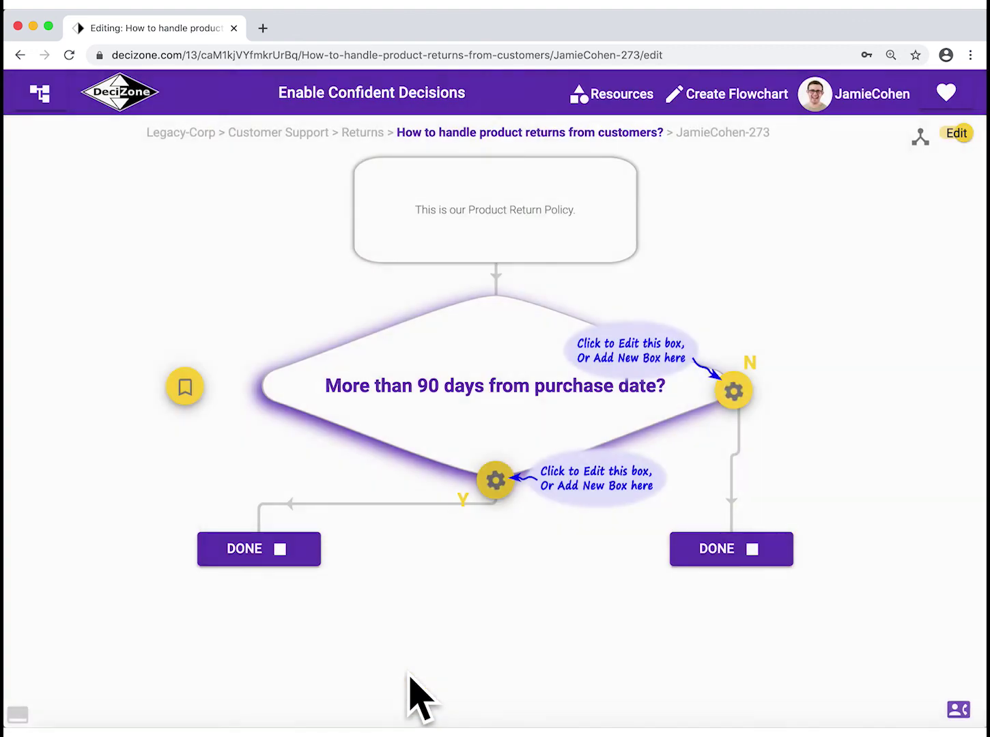
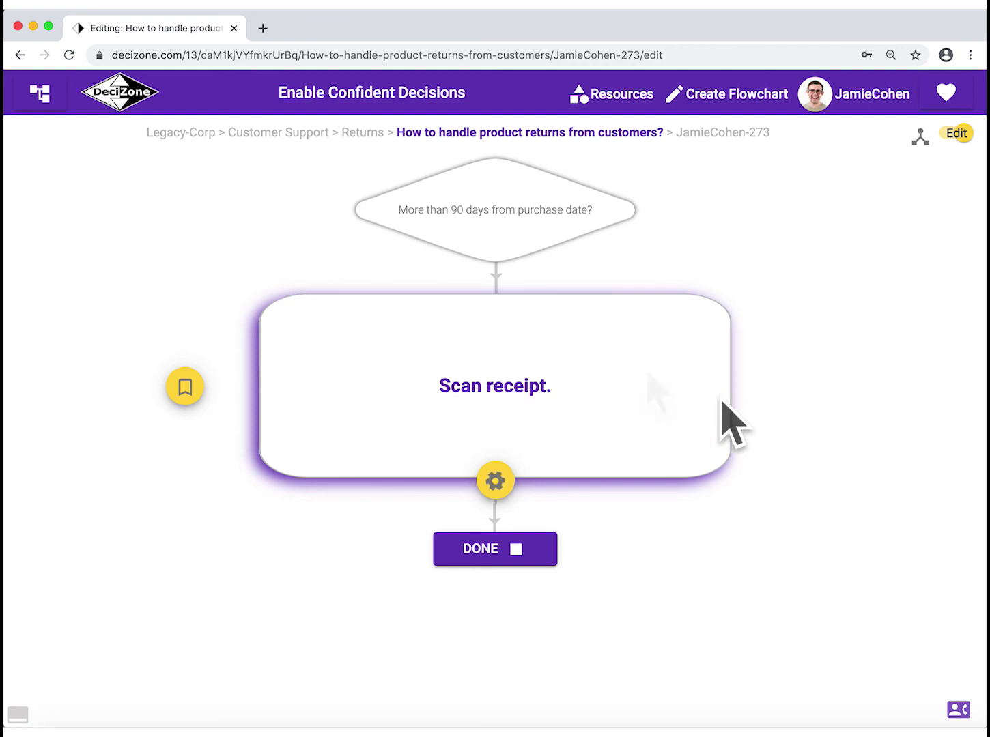
- Add a regular statement box captioned "Offer Exchange." on the NO branch of the 90-day decision box
left_click(536, 205)
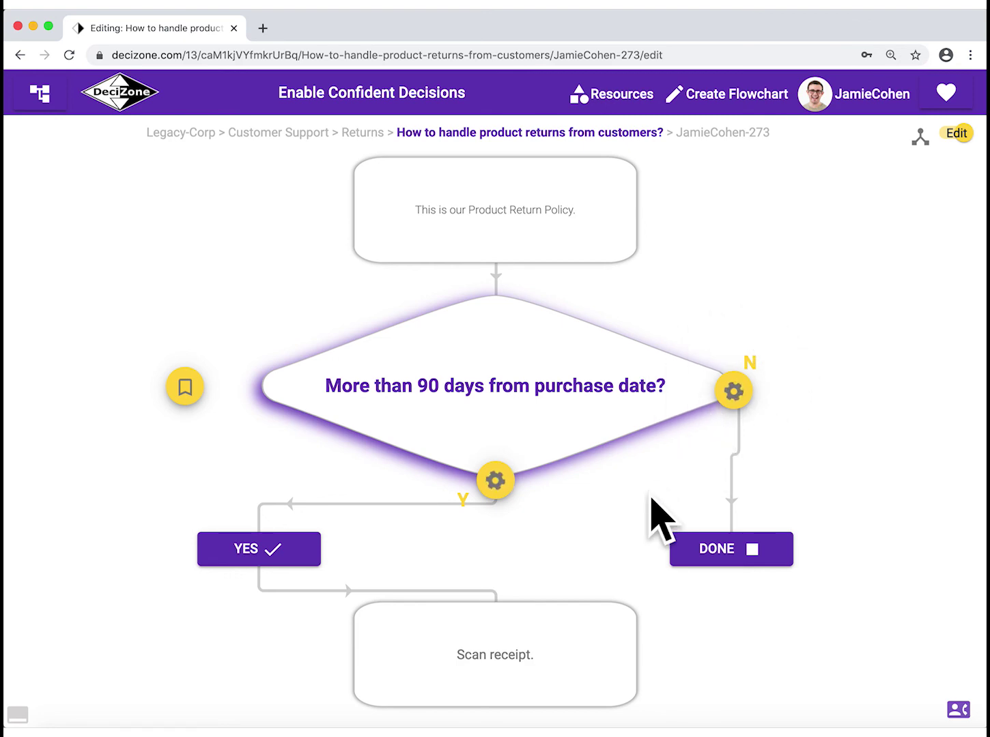
left_click(735, 395)
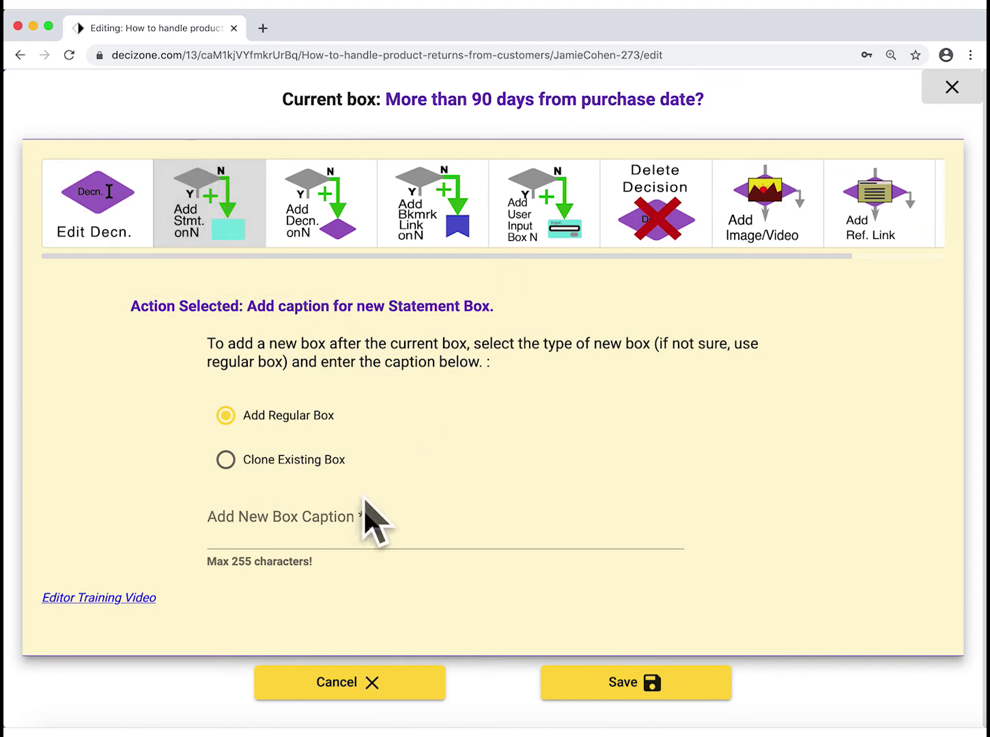
left_click(336, 517)
type("Offer Exchange.")
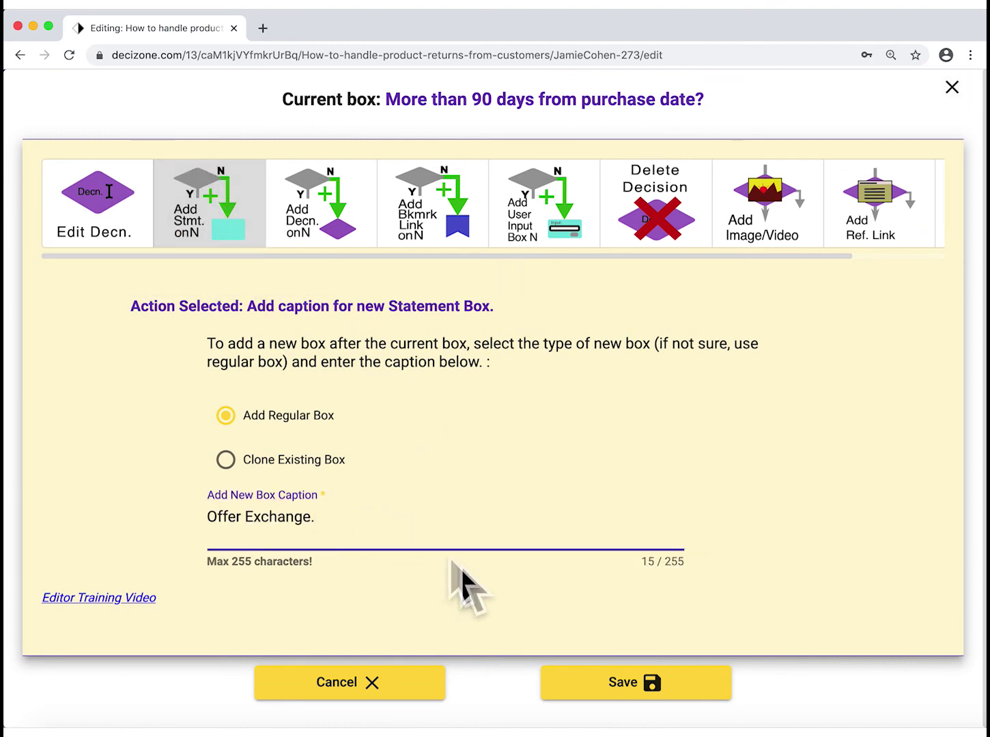
left_click(618, 682)
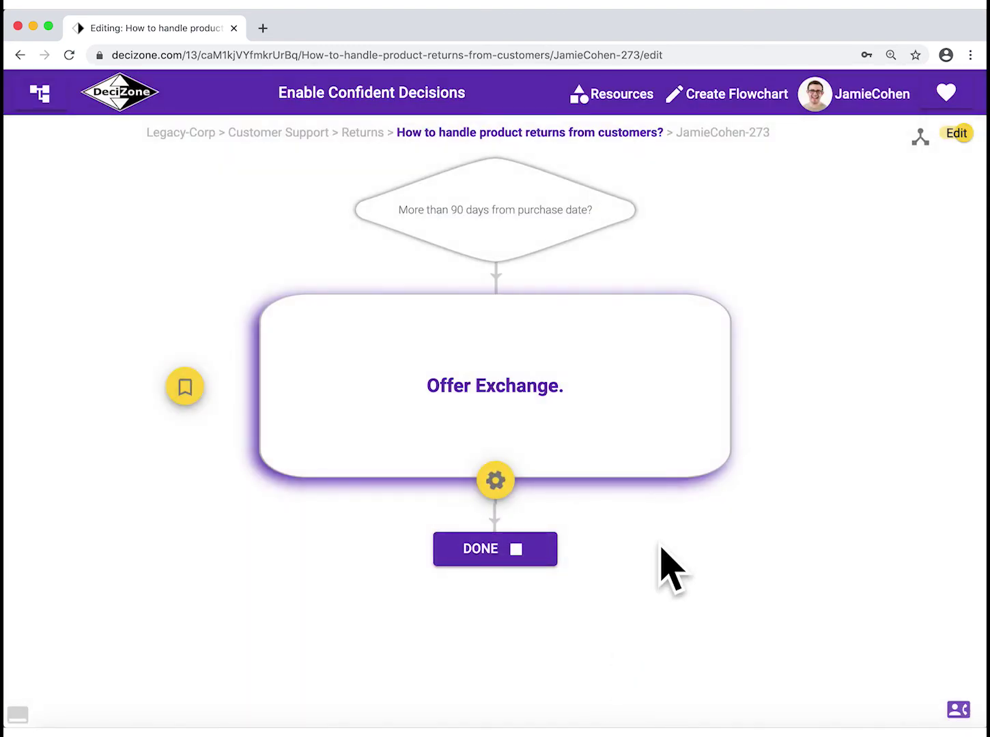
- Return to the 90-day decision box and view the whole flowchart as a diagram with its legend and print option
left_click(512, 215)
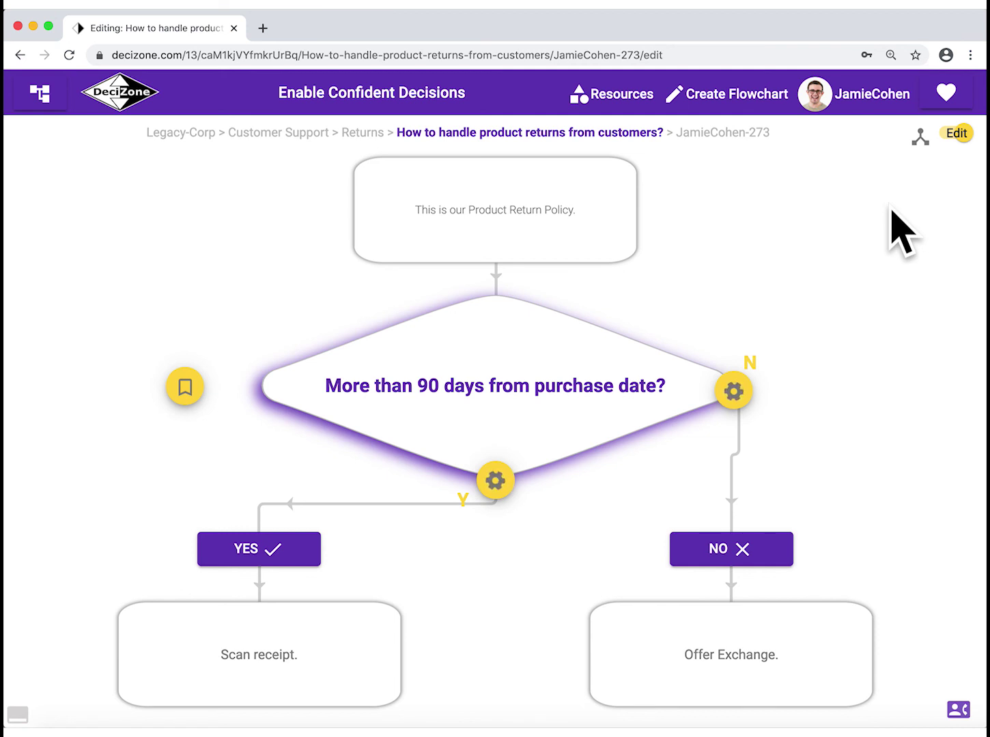
left_click(924, 145)
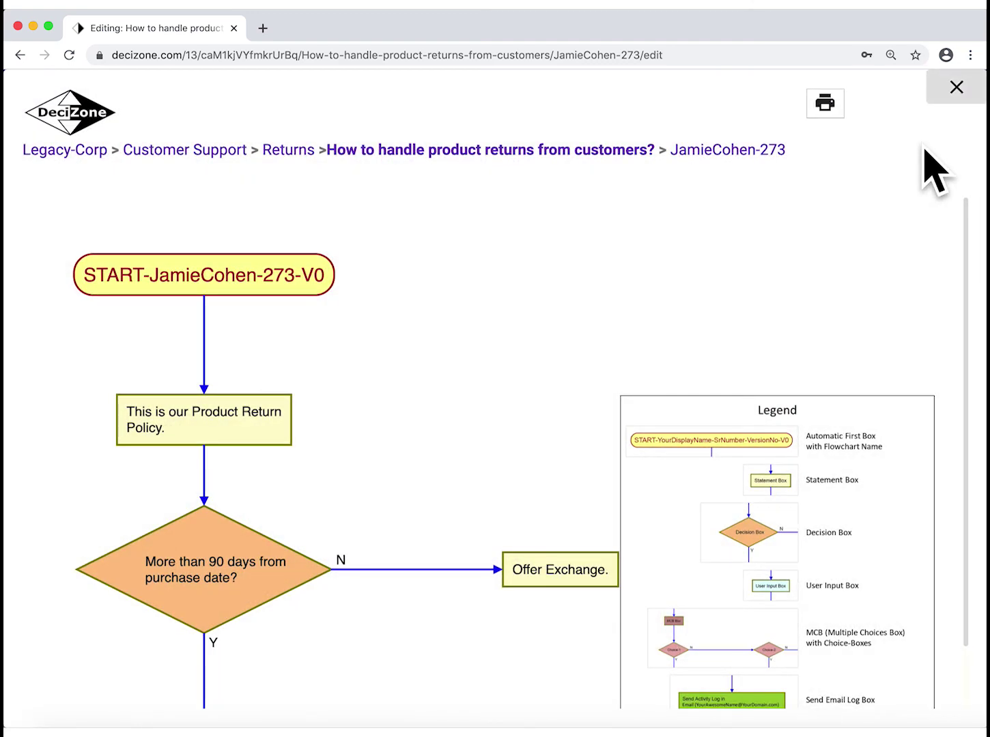
scroll(629, 393, "down", 2)
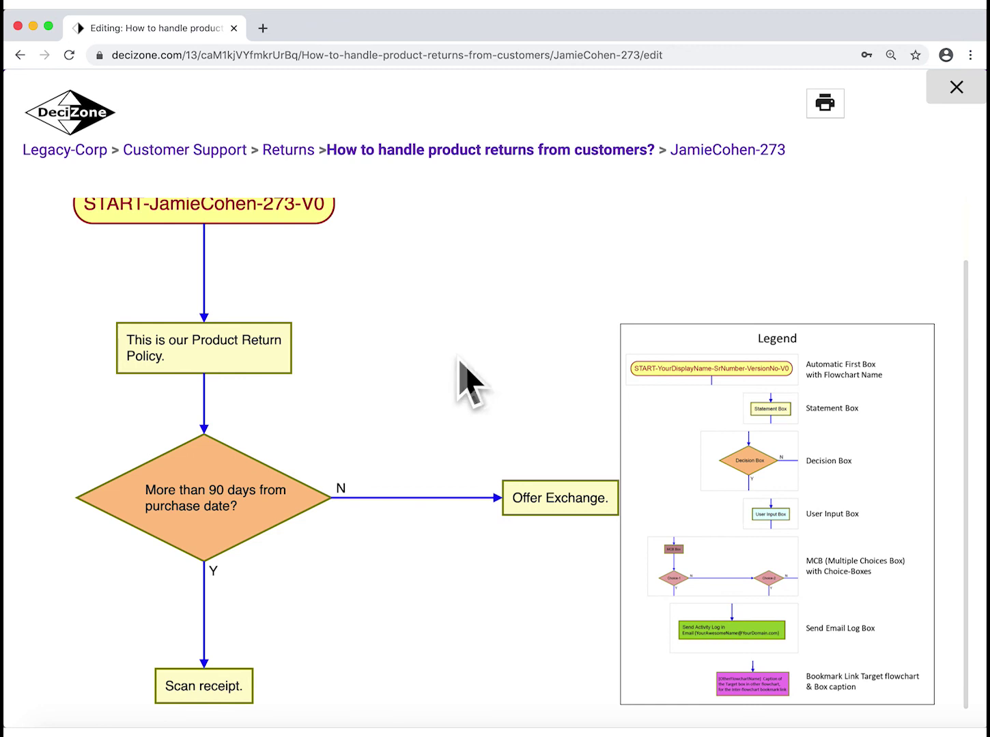
left_click(823, 111)
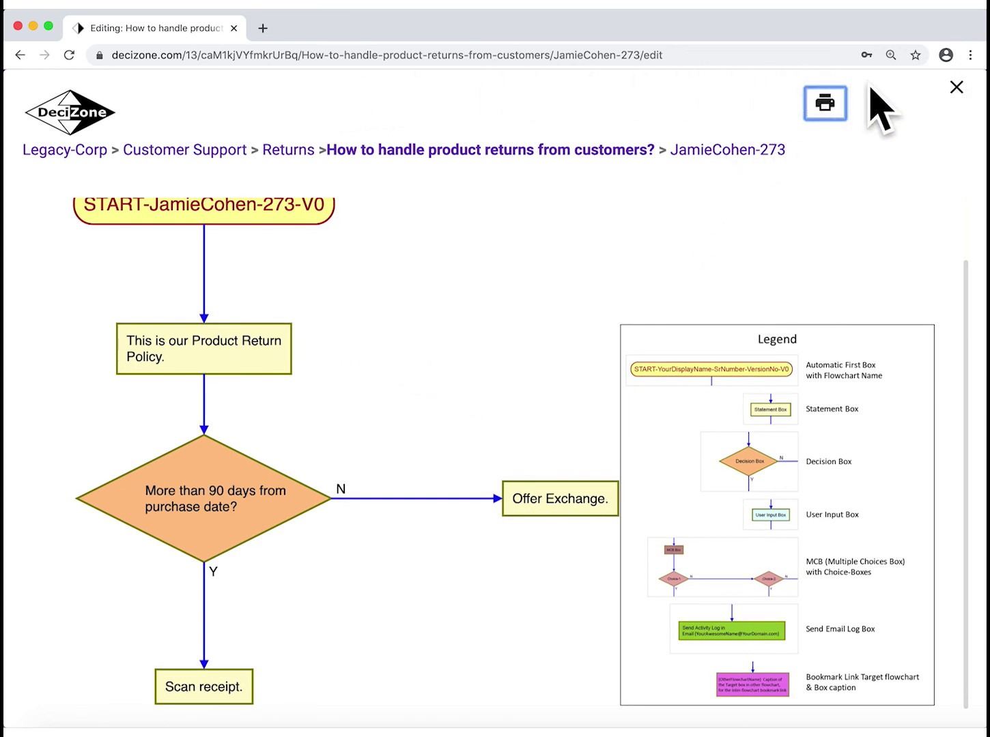
left_click(954, 89)
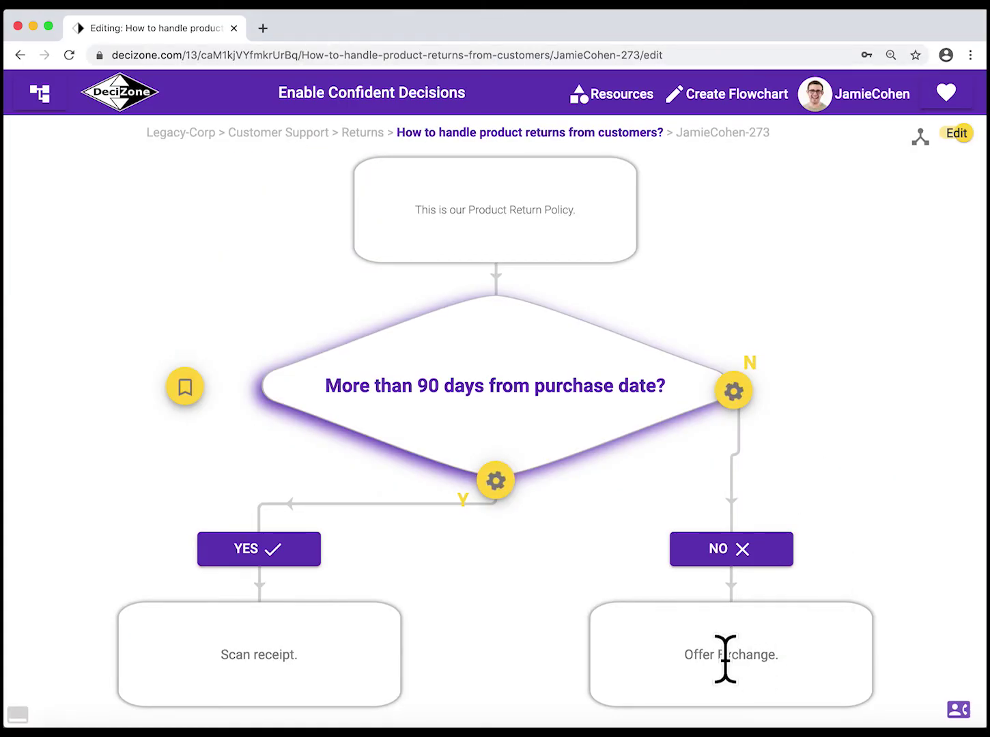
- Add a user input box captioned "Ask for customer feedback." with TEXT validation after the Offer Exchange box
left_click(730, 672)
left_click(577, 218)
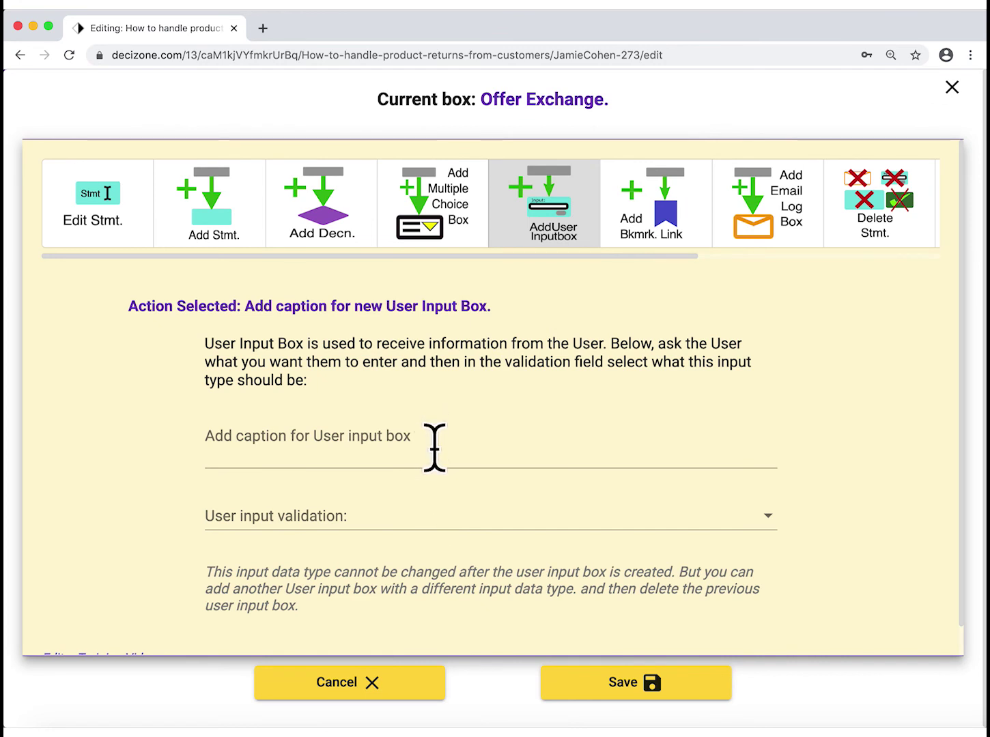
left_click(435, 448)
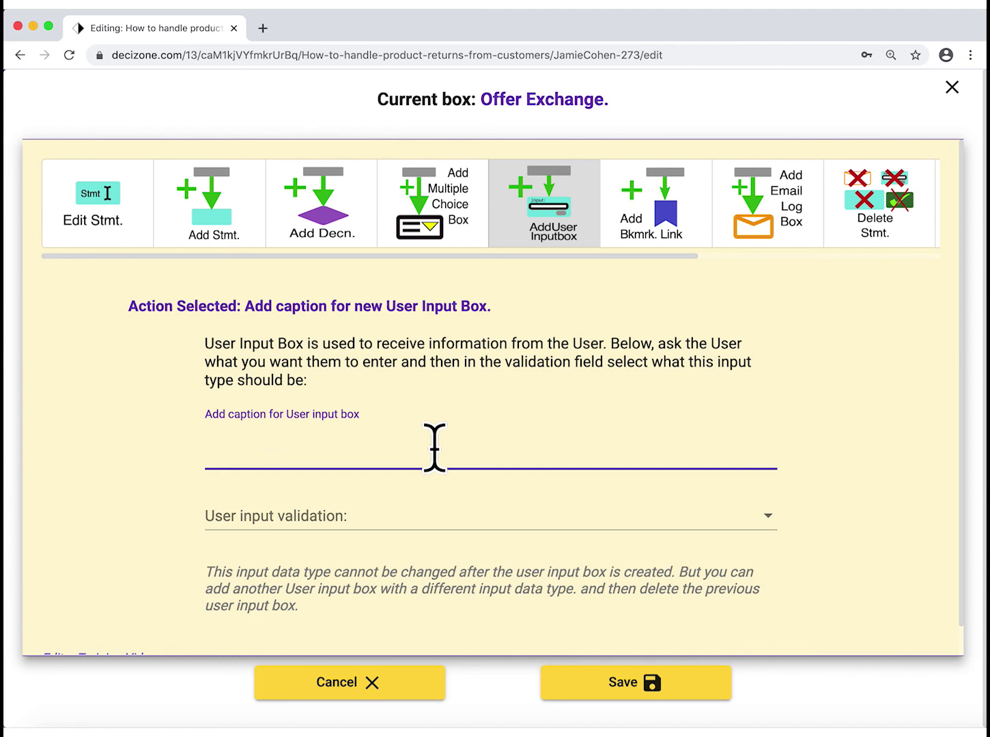
type("Ask fo")
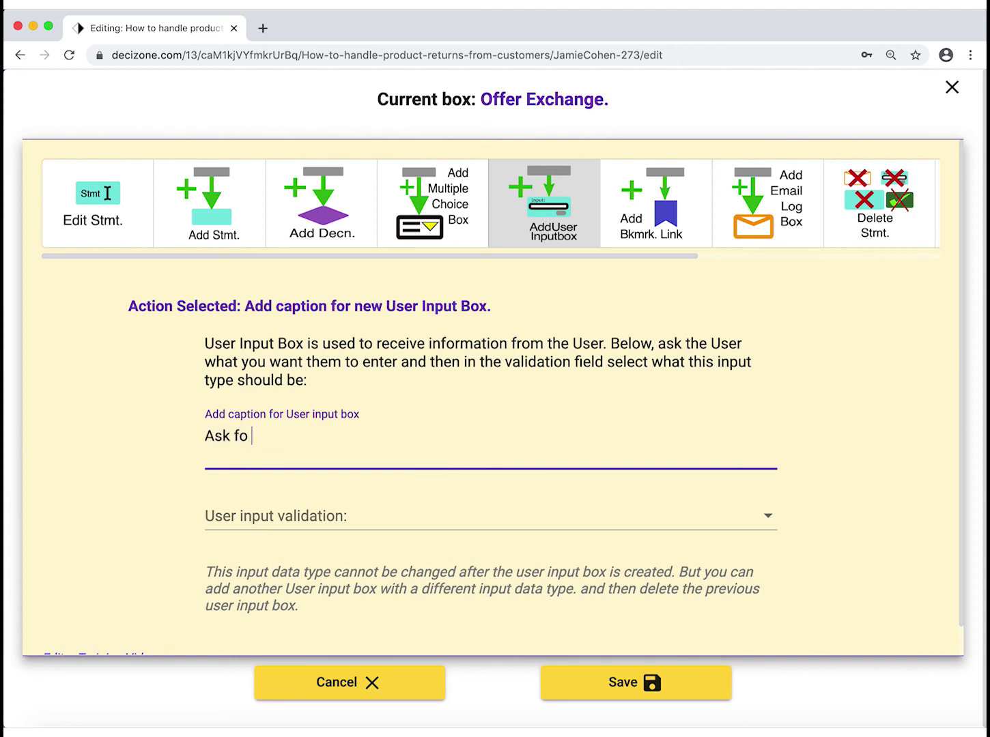
type("r customer feed")
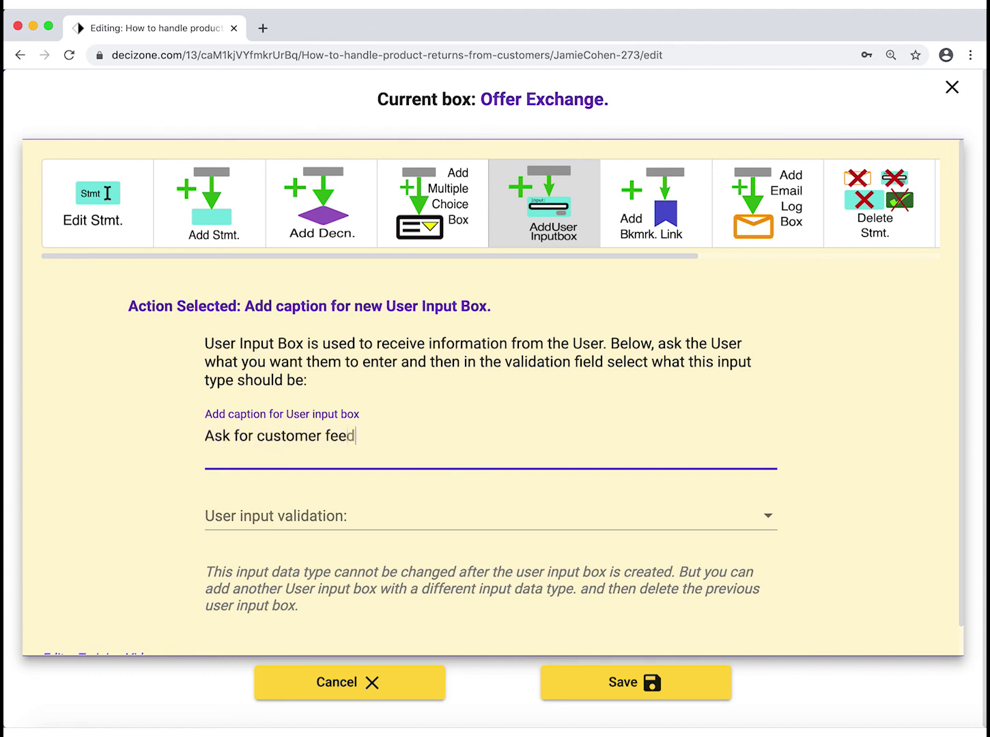
type("back.")
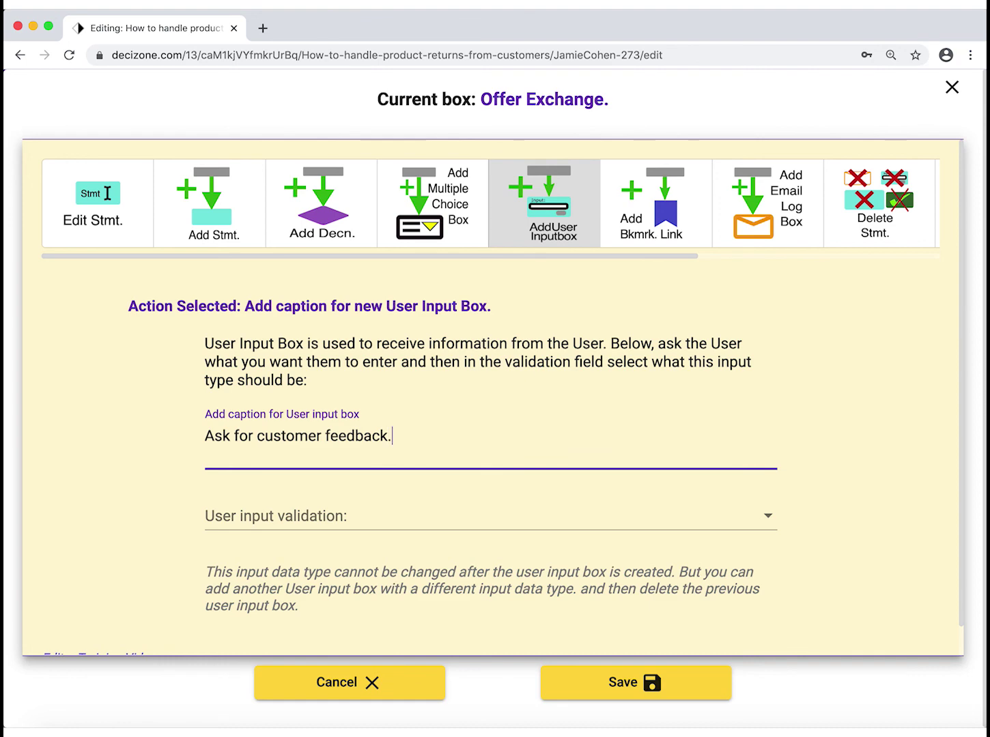
left_click(470, 527)
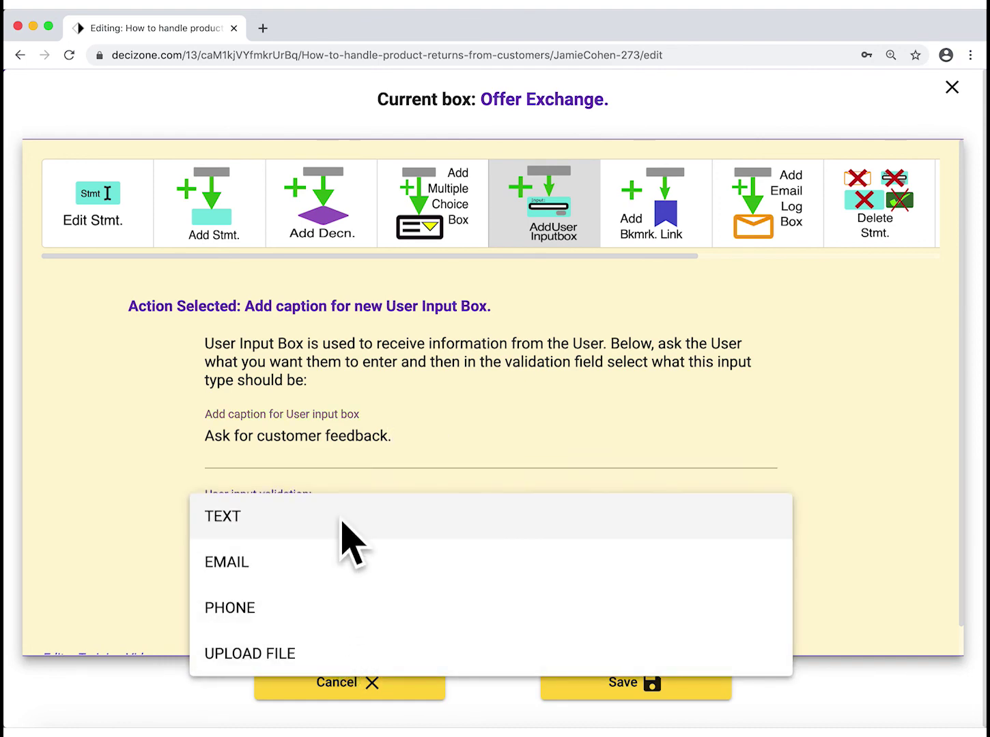
left_click(351, 540)
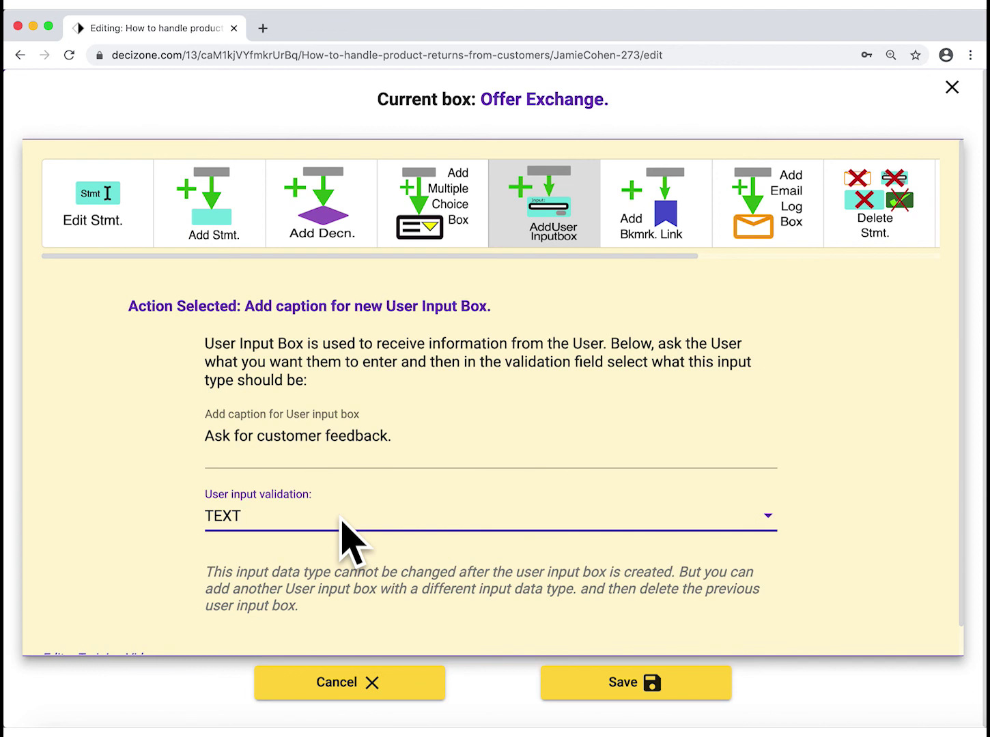
left_click(668, 683)
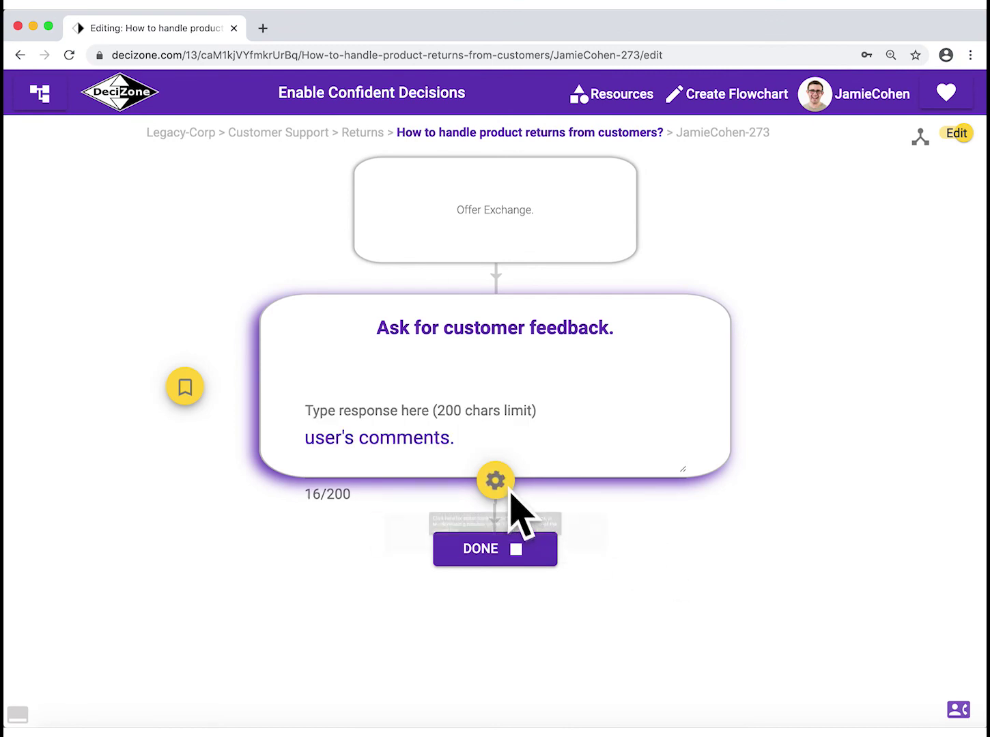
- Add an Email Log box after the customer feedback box, choosing the organization member's email address as recipient, and view the flowchart diagram
left_click(504, 484)
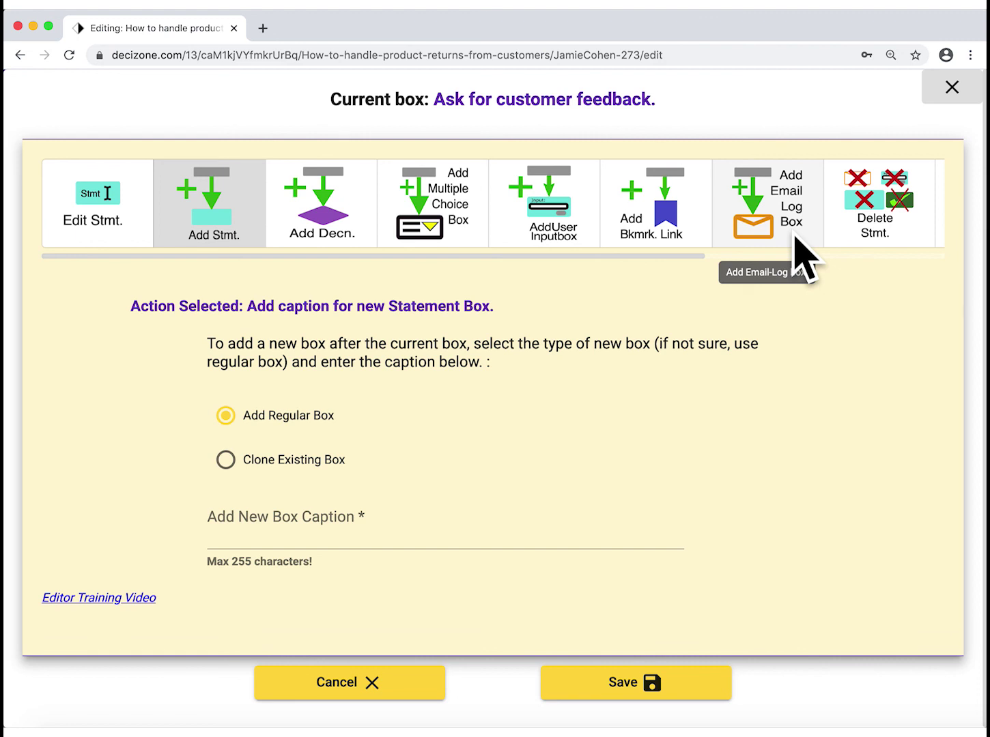
left_click(806, 259)
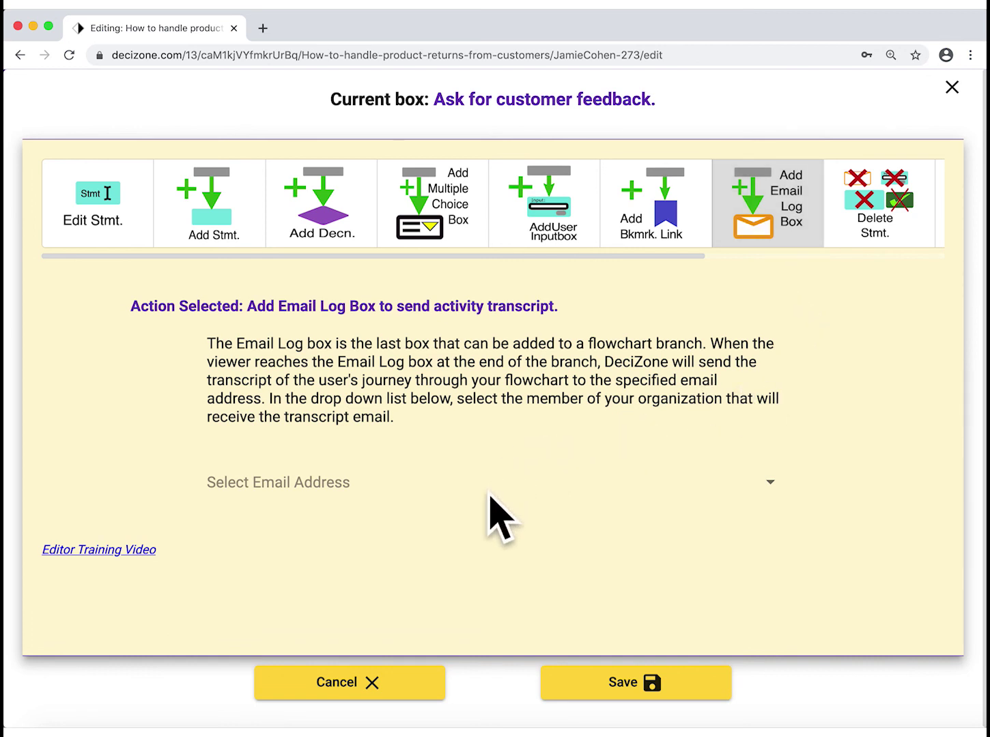
left_click(407, 490)
left_click(350, 483)
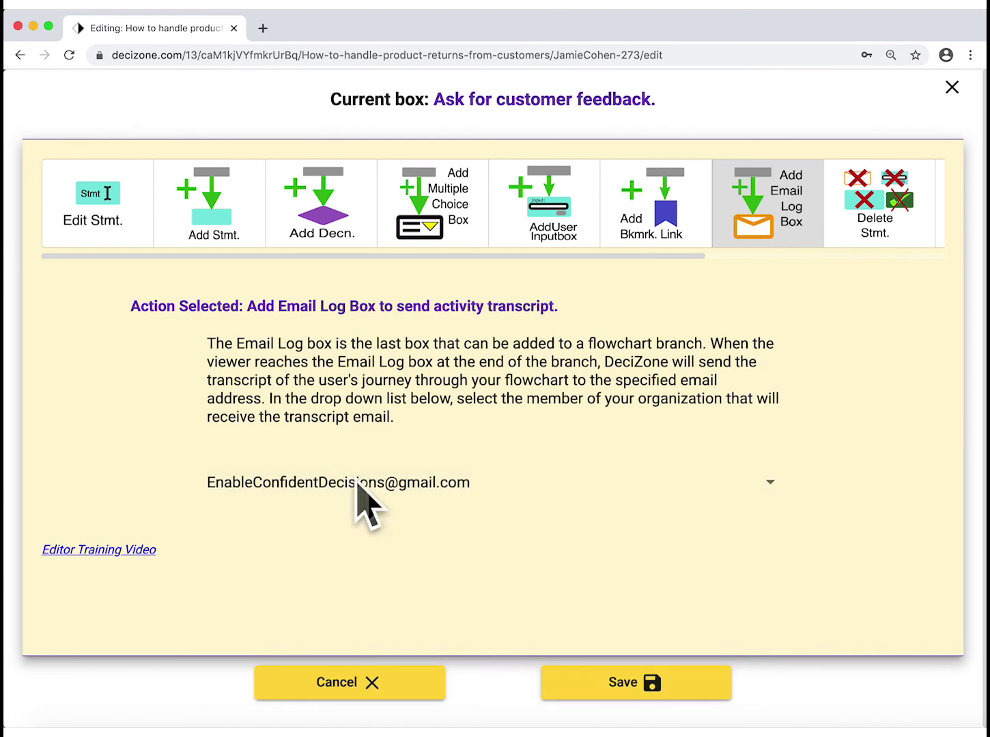
left_click(654, 695)
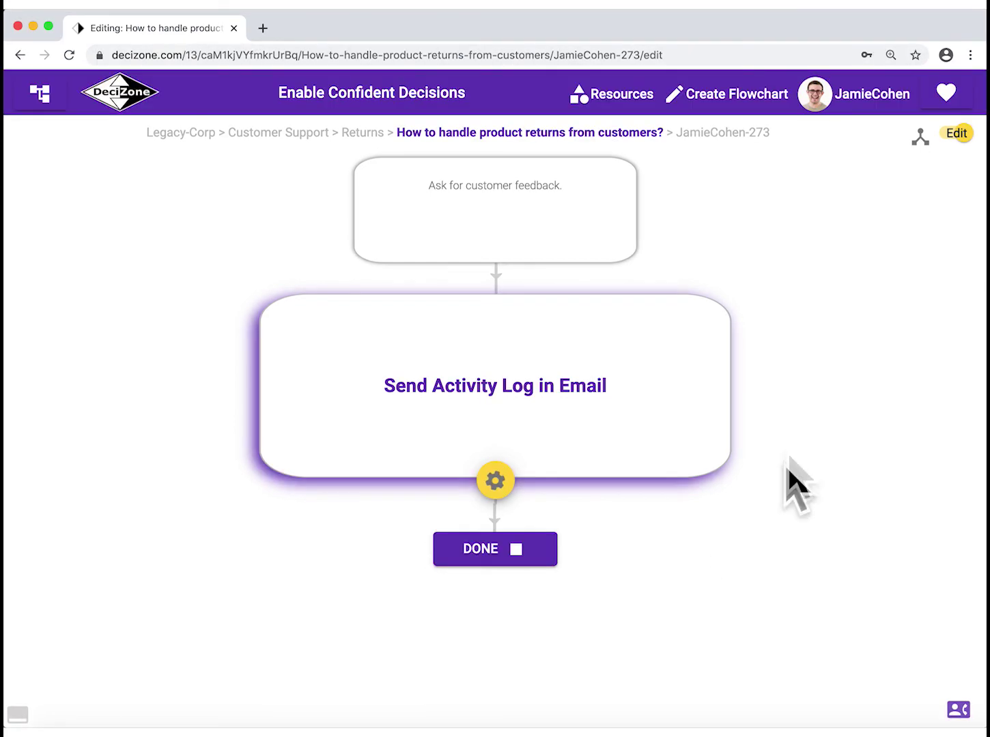
left_click(921, 136)
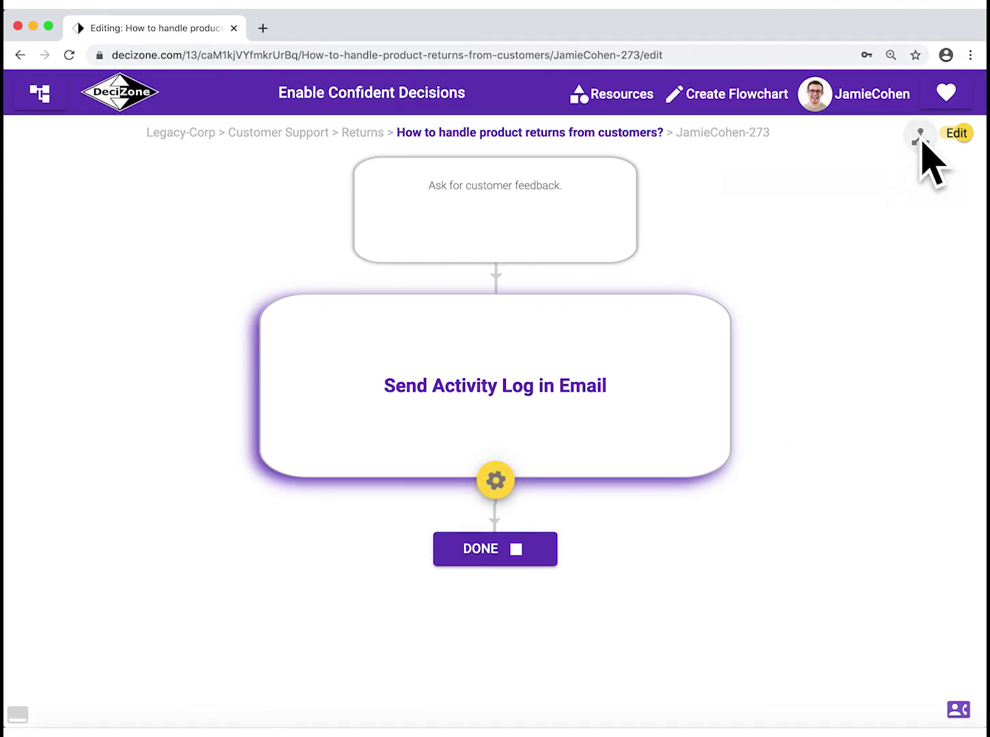
scroll(730, 418, "down", 5)
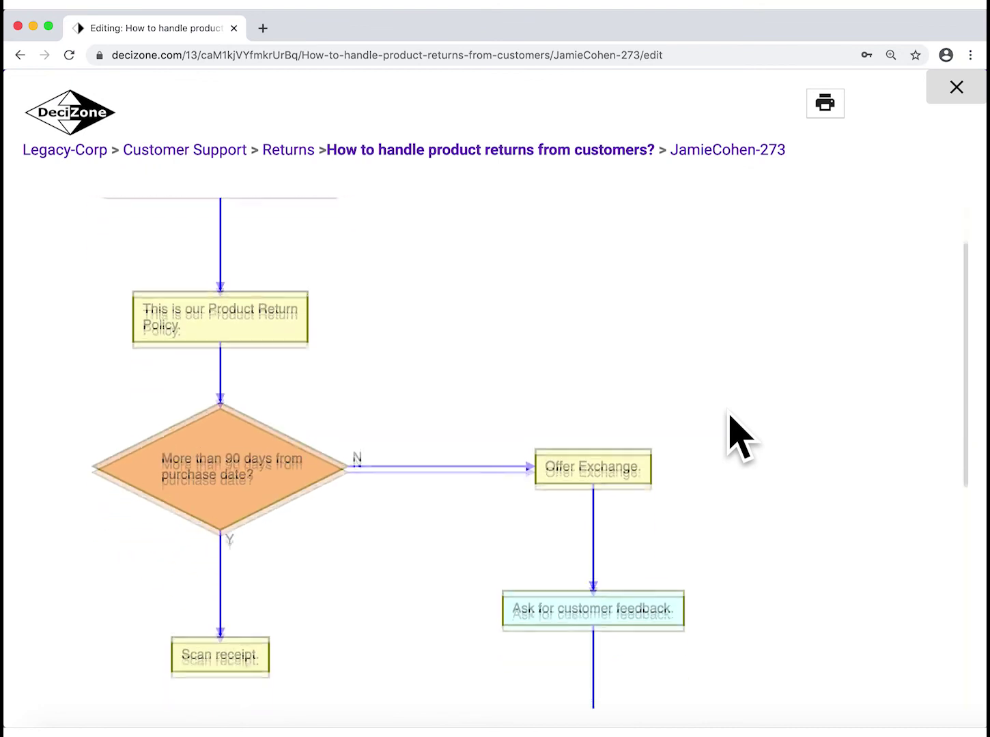
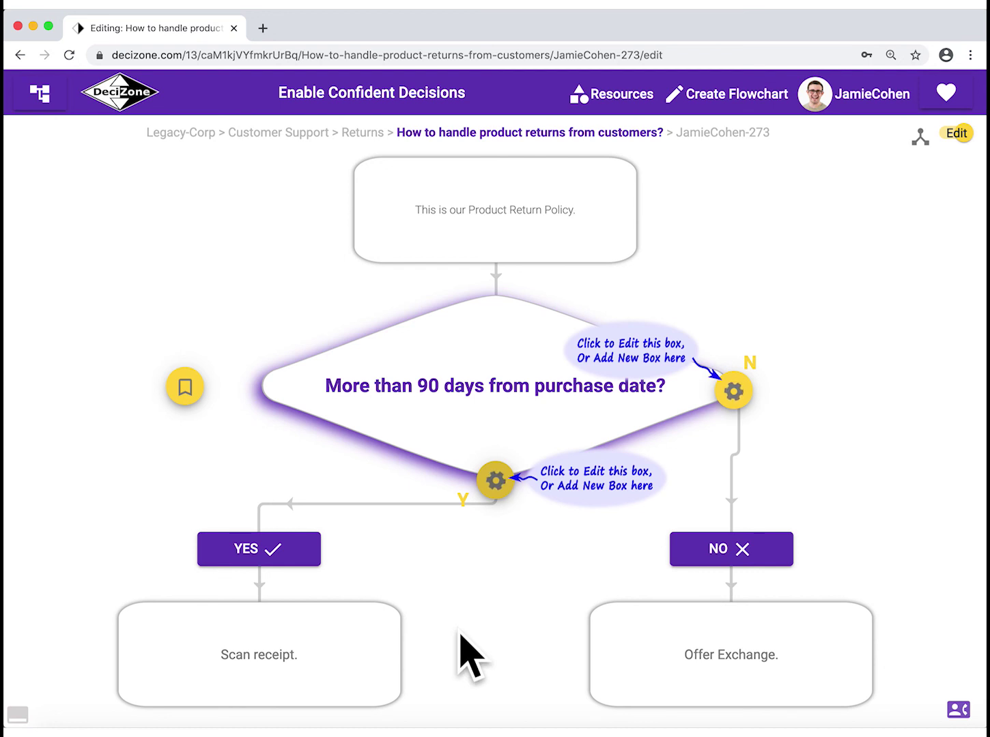
- Start a multiple choice box after the Scan receipt box on the YES branch and caption it "Select Department"
left_click(363, 644)
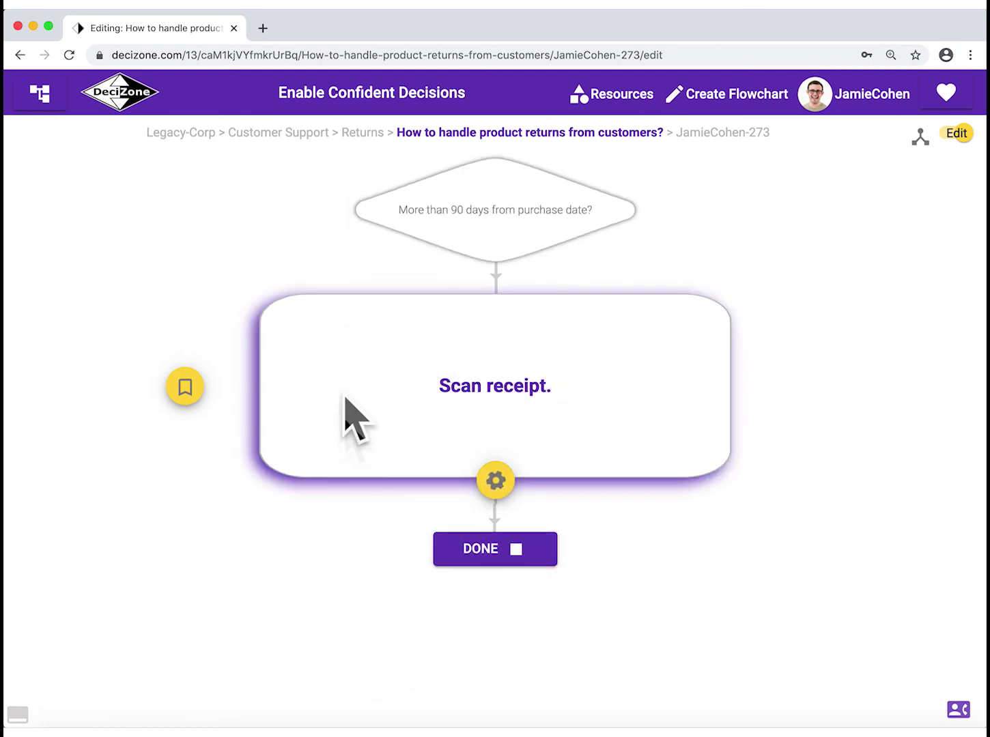
left_click(499, 480)
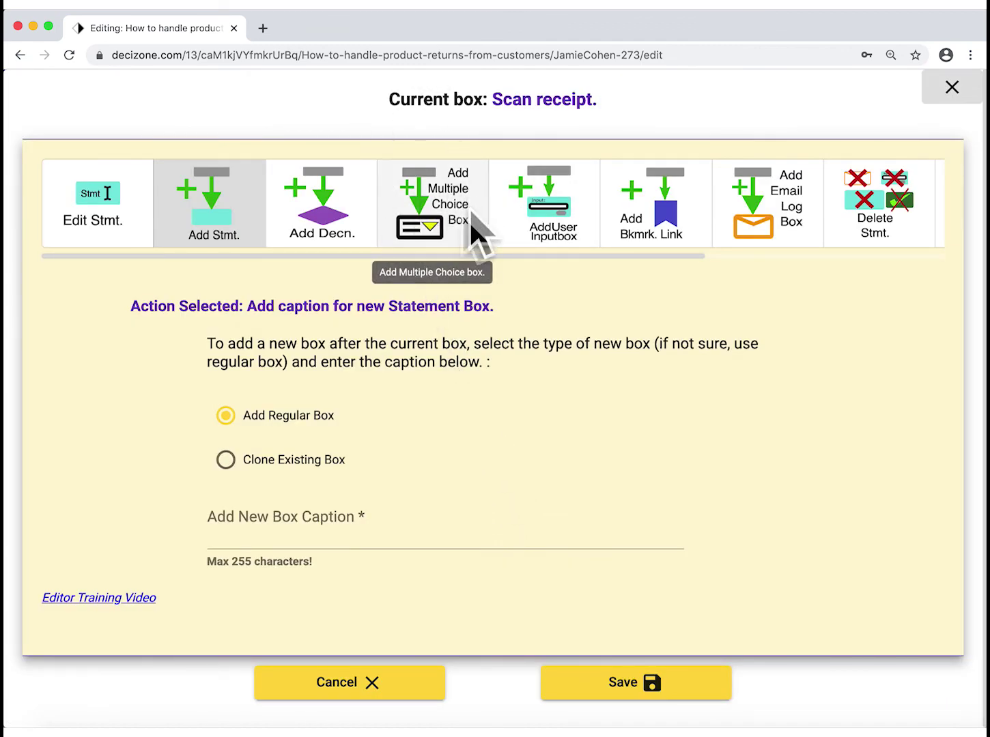
left_click(448, 233)
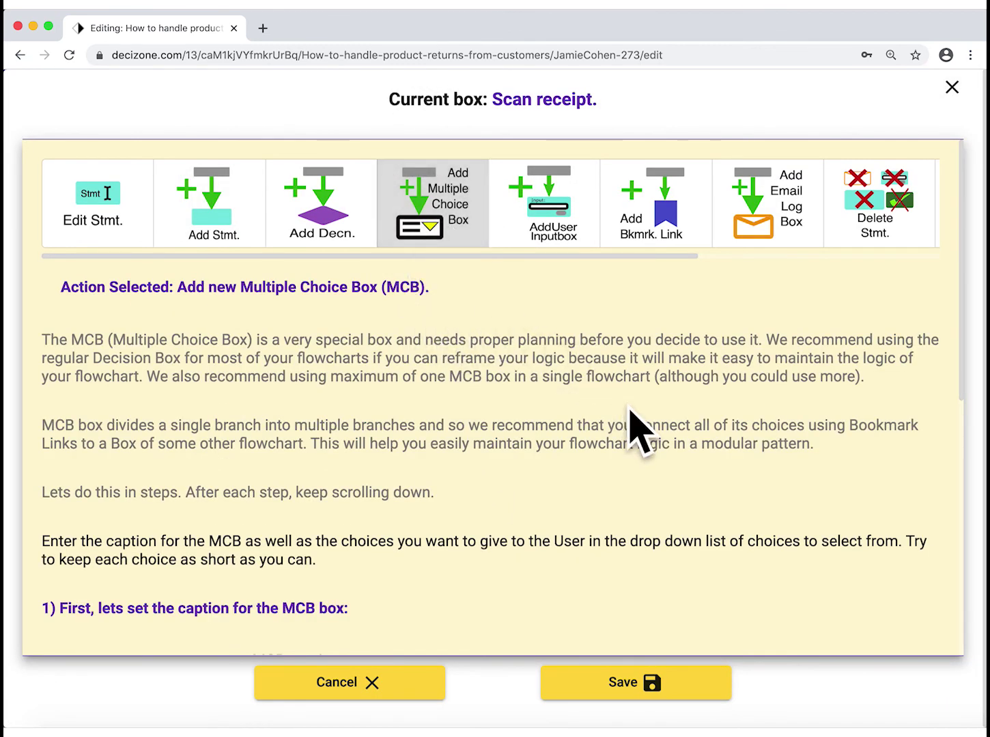
scroll(767, 467, "down", 5)
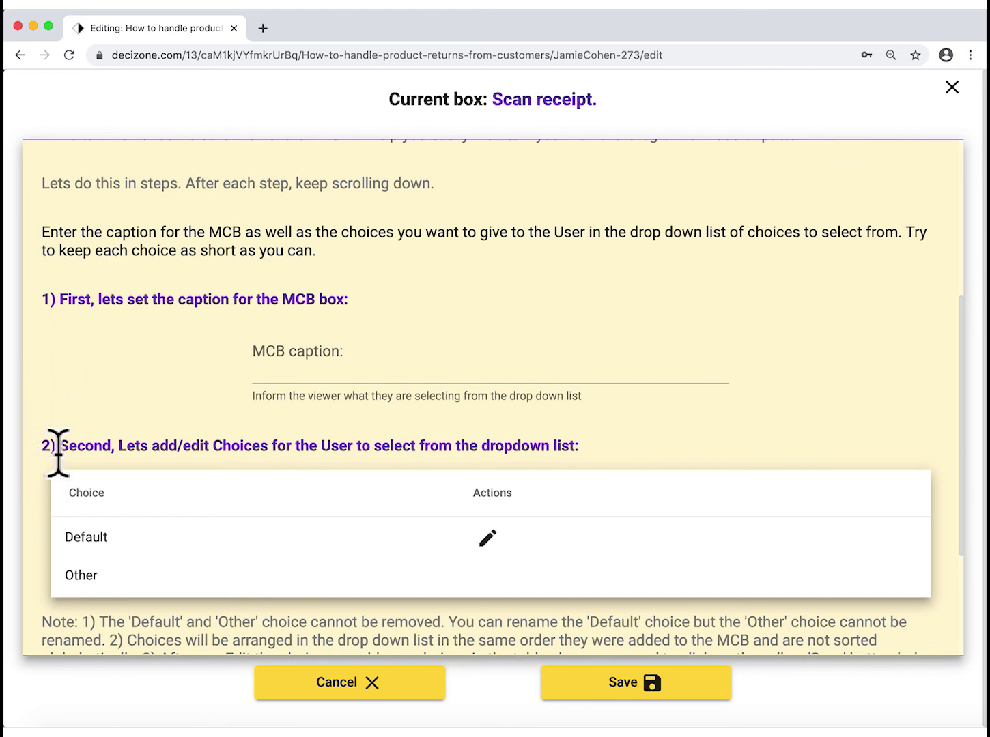
left_click(322, 364)
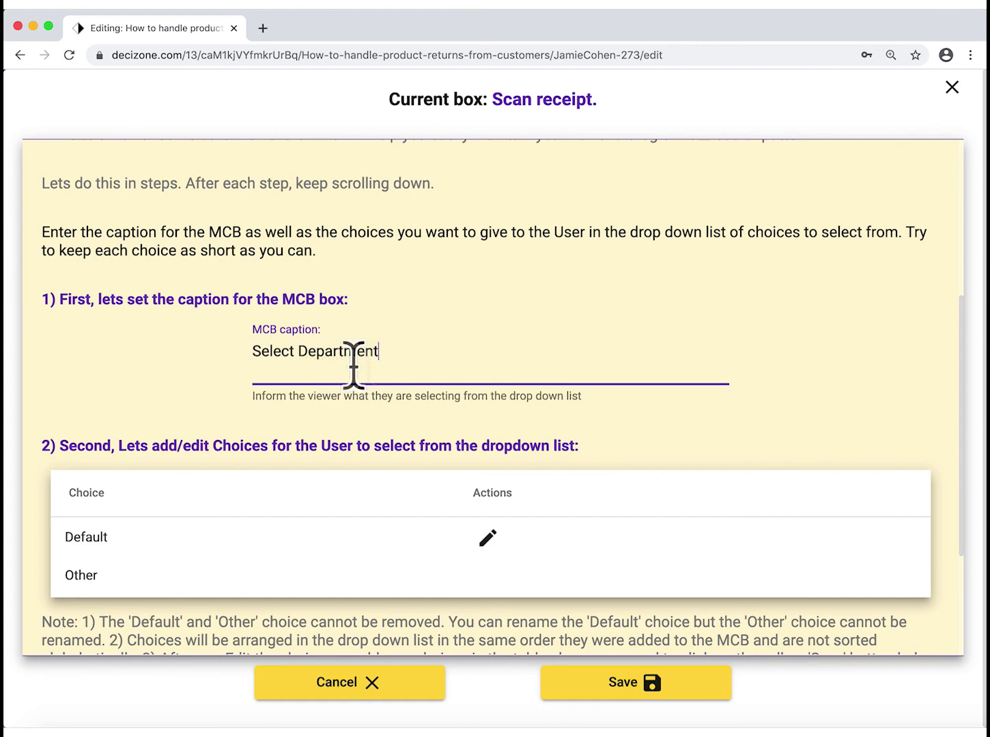
- Rename the Default choice of the new multiple choice box to "Shoes"
scroll(513, 430, "down", 3)
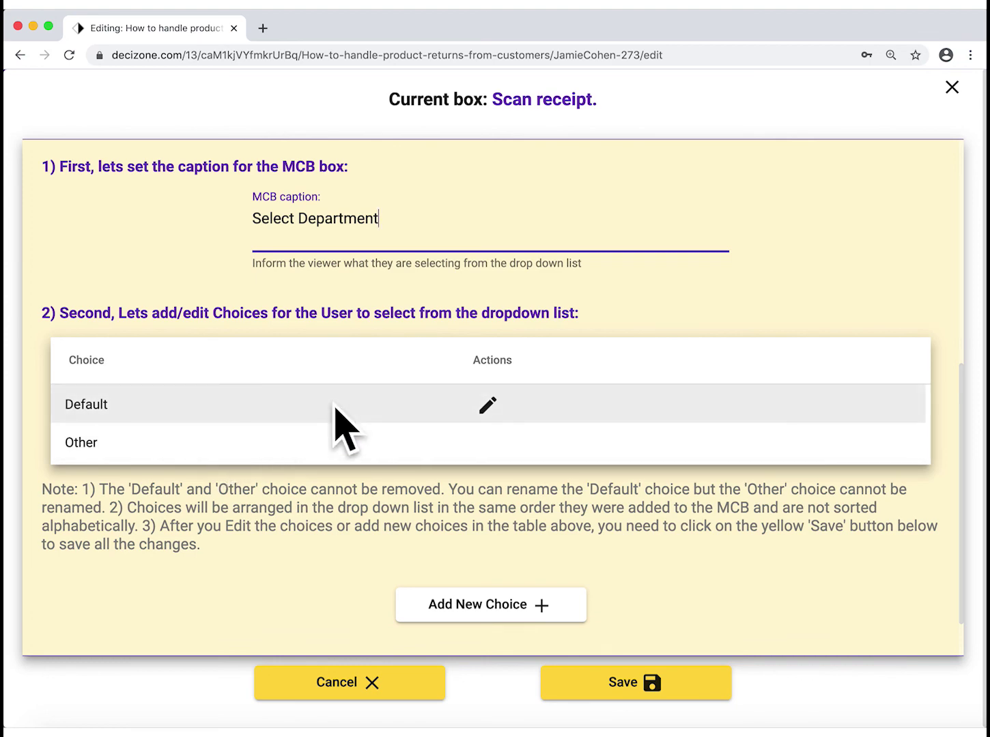
left_click(489, 407)
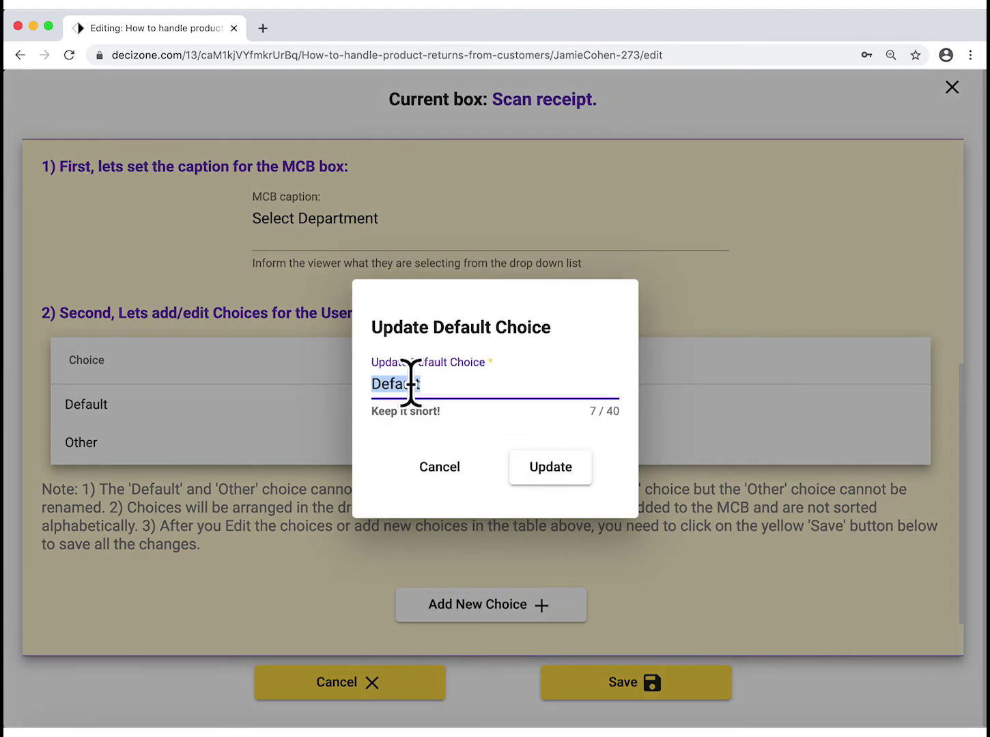
type("Shoes")
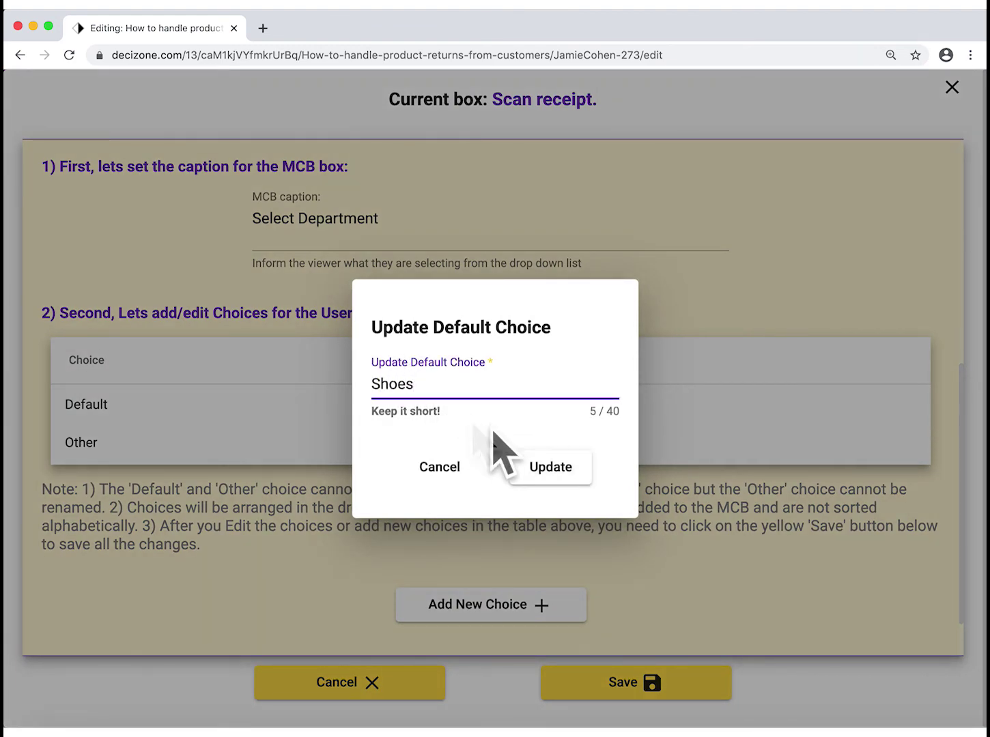
left_click(544, 468)
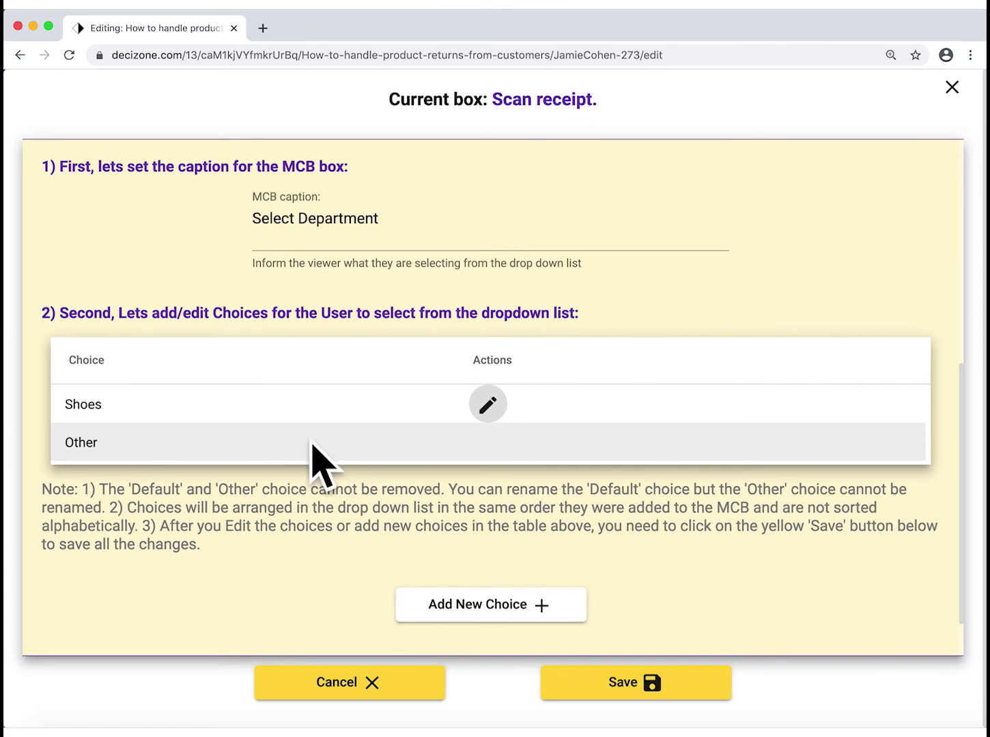
- Add a "Garments" choice to the Select Department multiple choice box and save the box
left_click(505, 618)
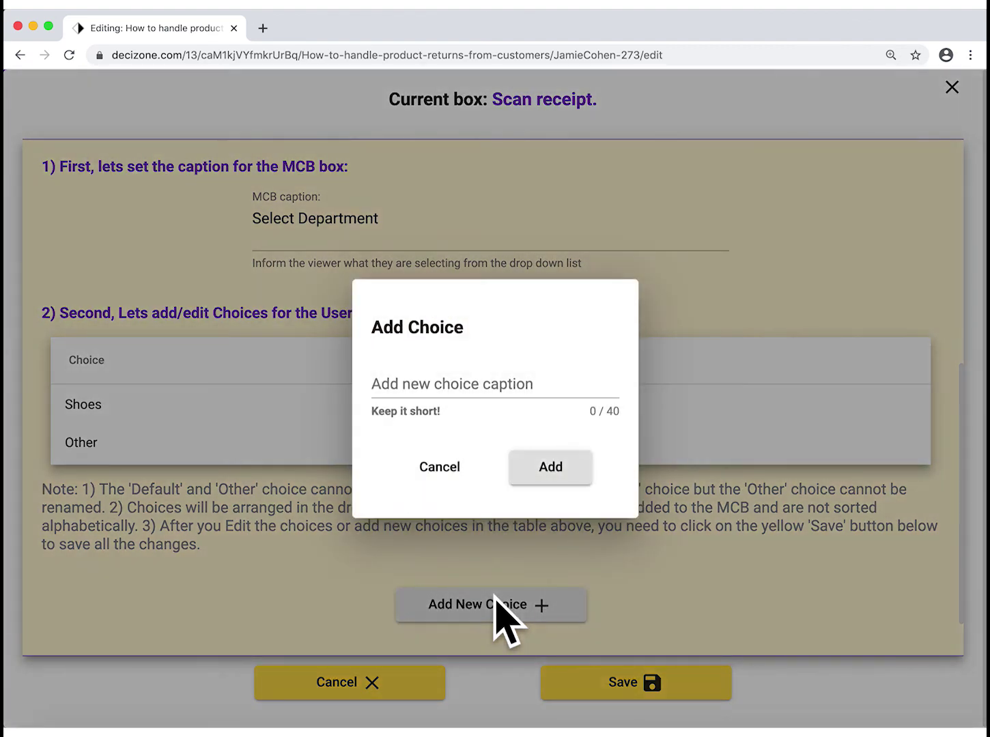
left_click(511, 384)
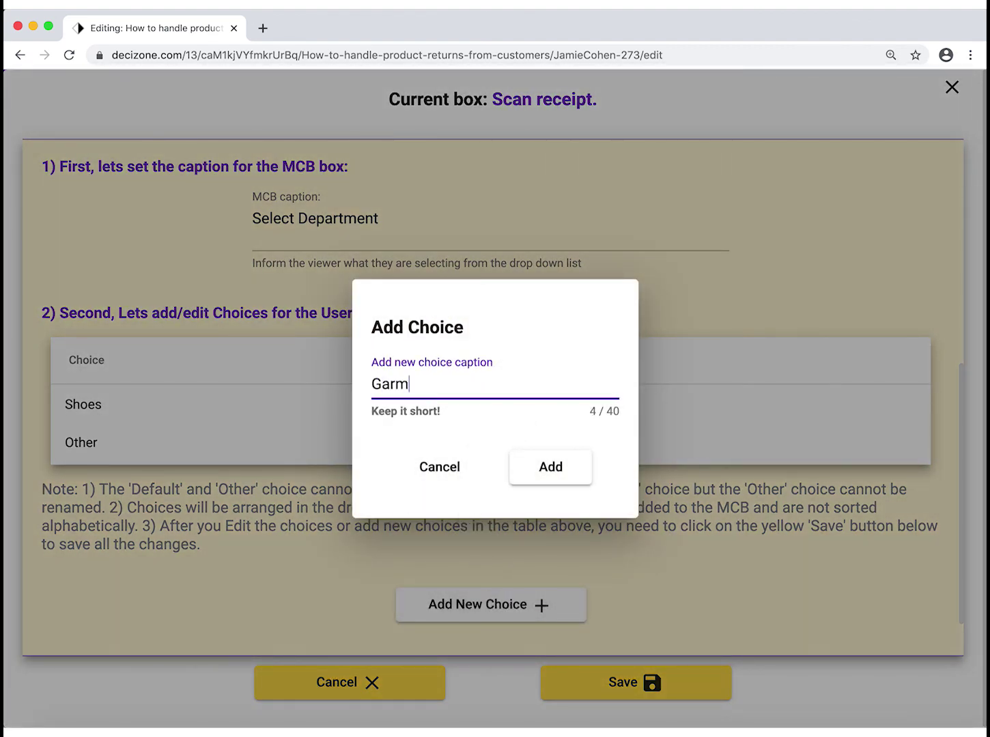
left_click(550, 466)
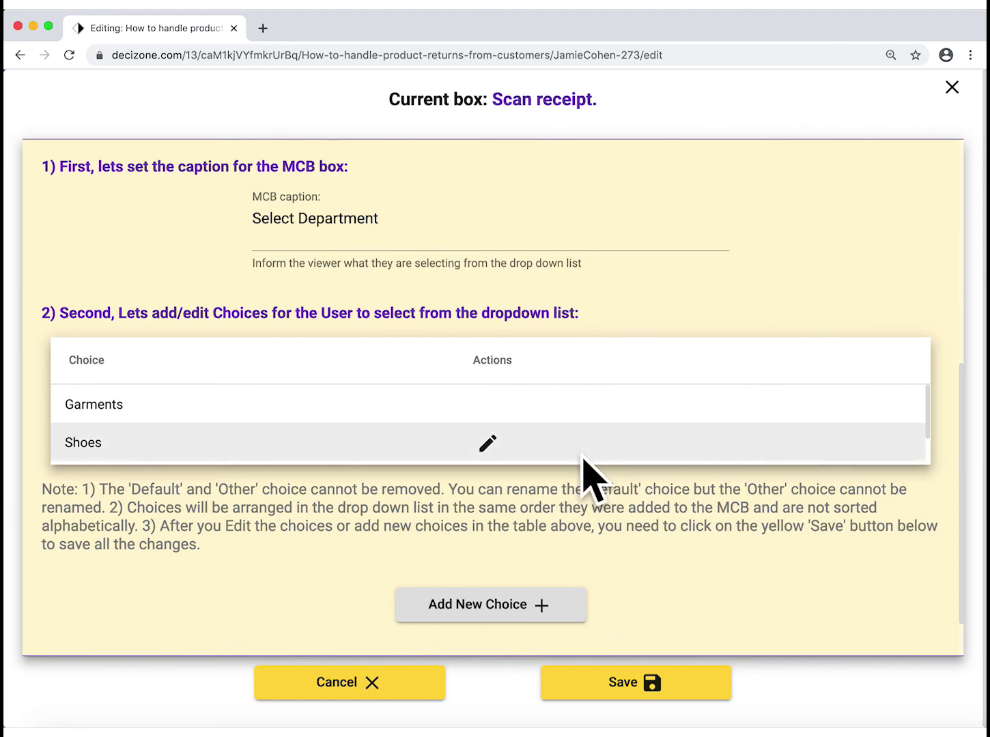
scroll(584, 458, "down", 1)
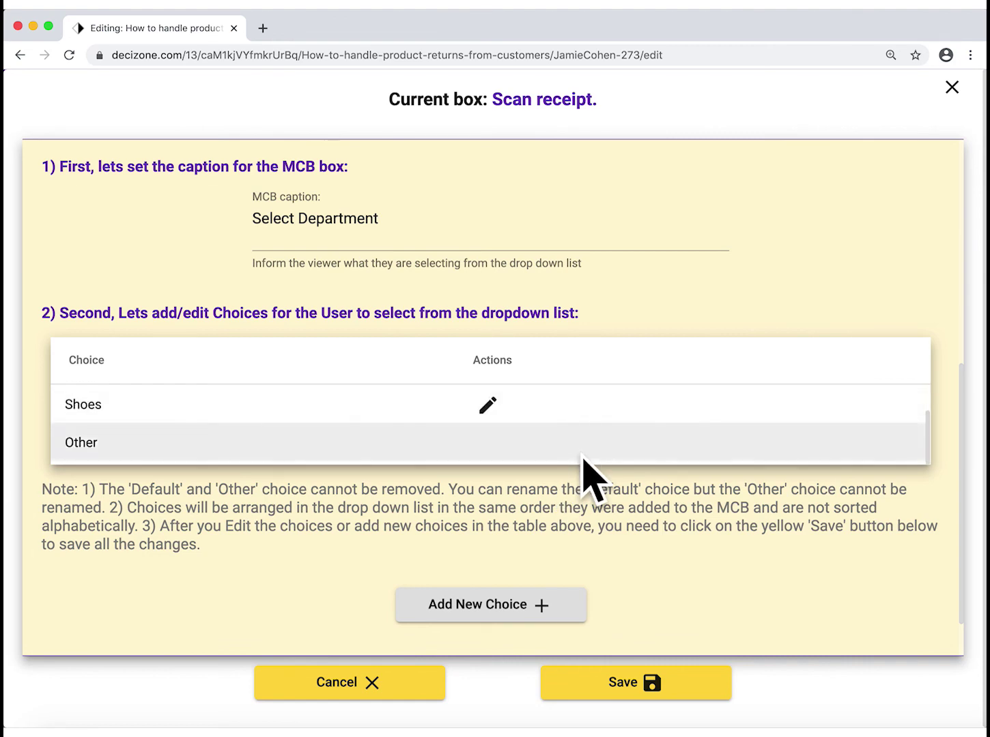
left_click(624, 684)
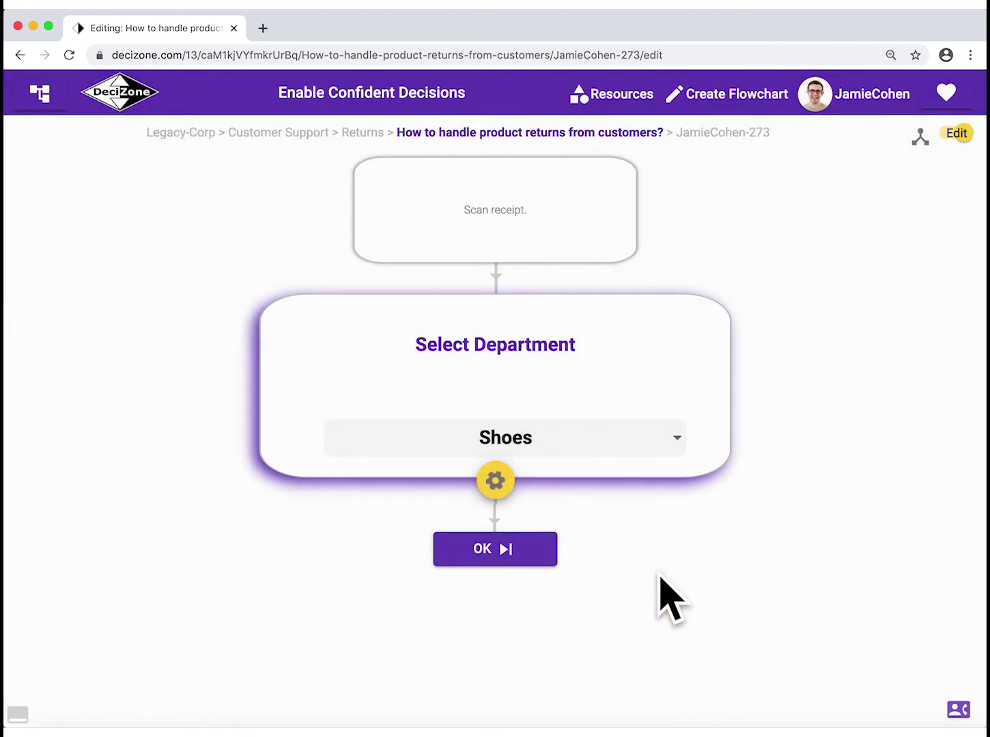
- Examine the Select Department box's choice list and its editor's caption, deletion and choice table sections
left_click(652, 437)
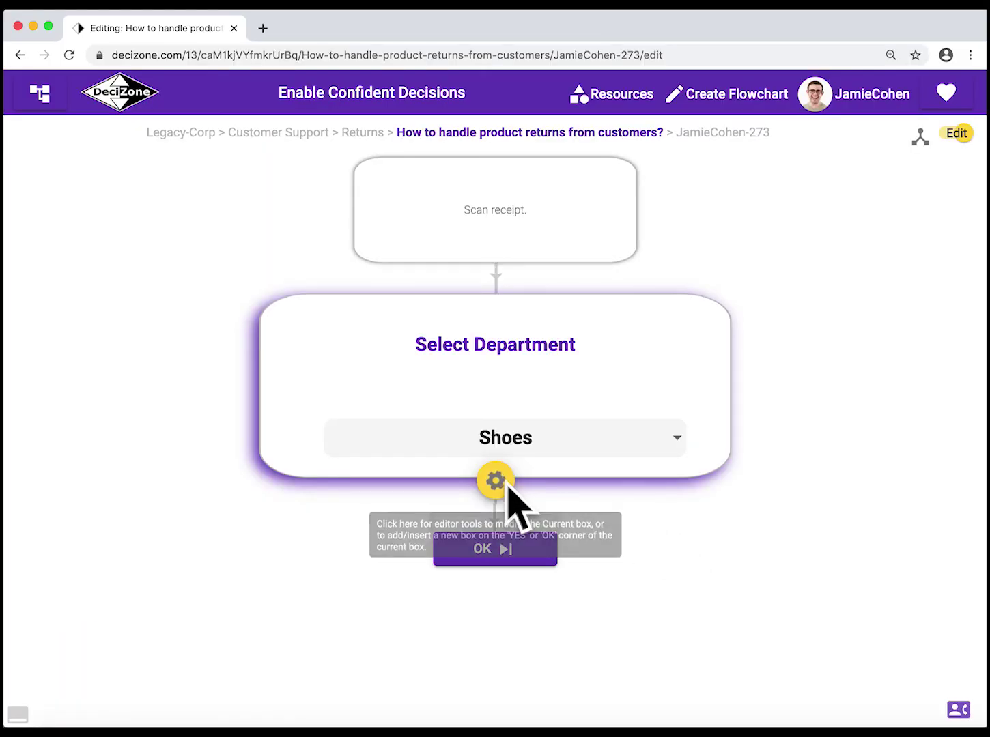
left_click(507, 486)
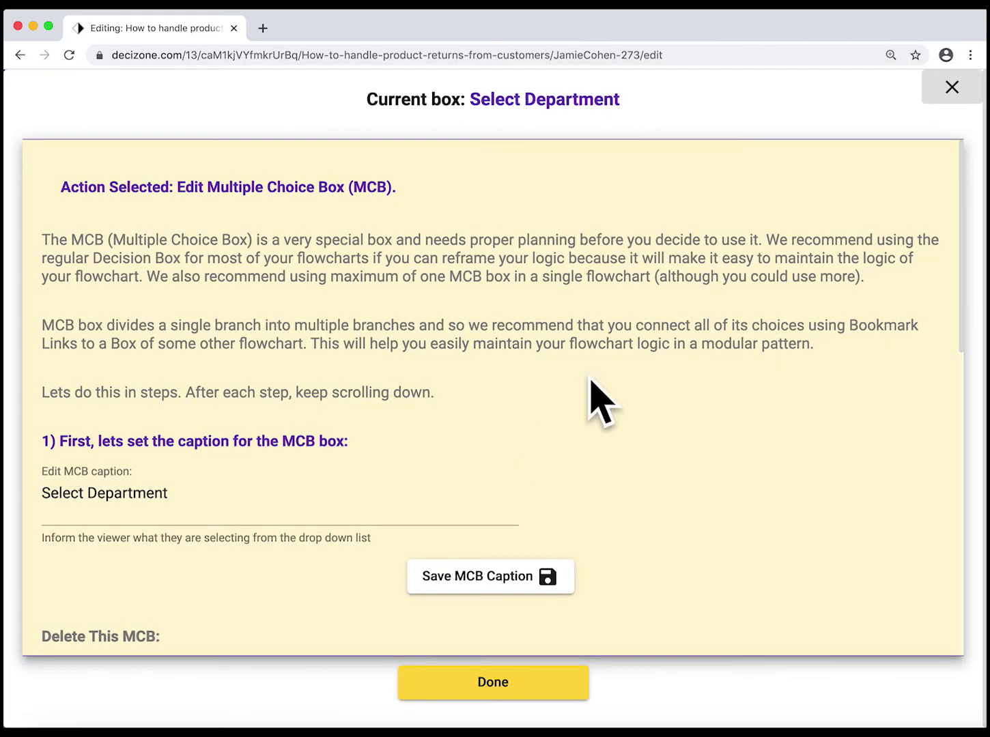
scroll(598, 400, "down", 5)
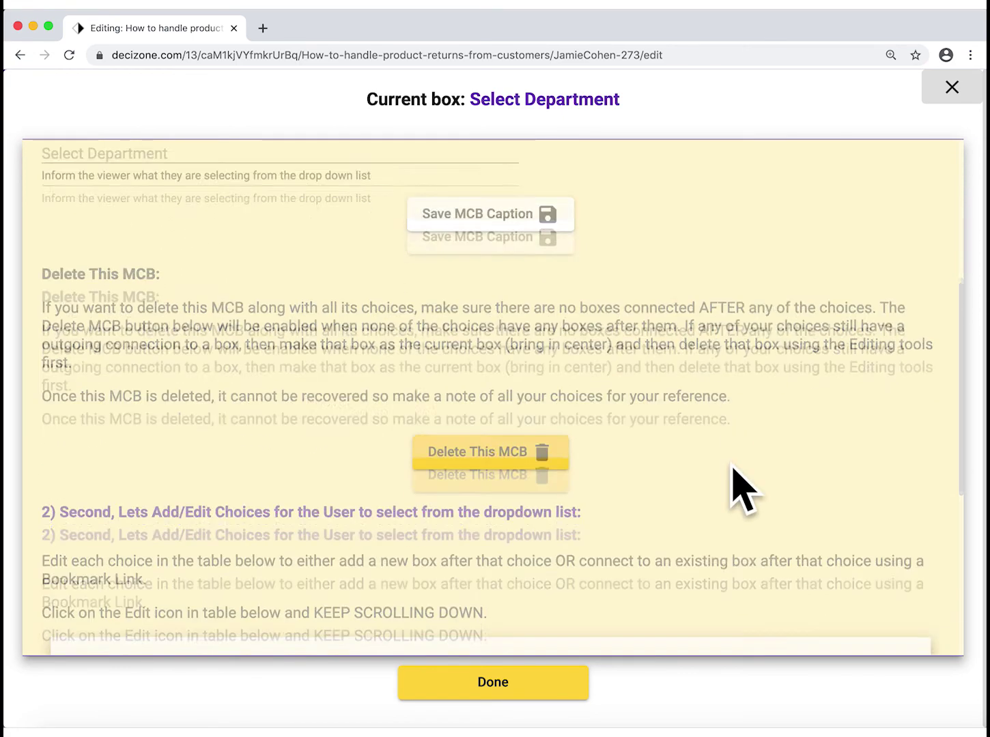
scroll(730, 486, "down", 5)
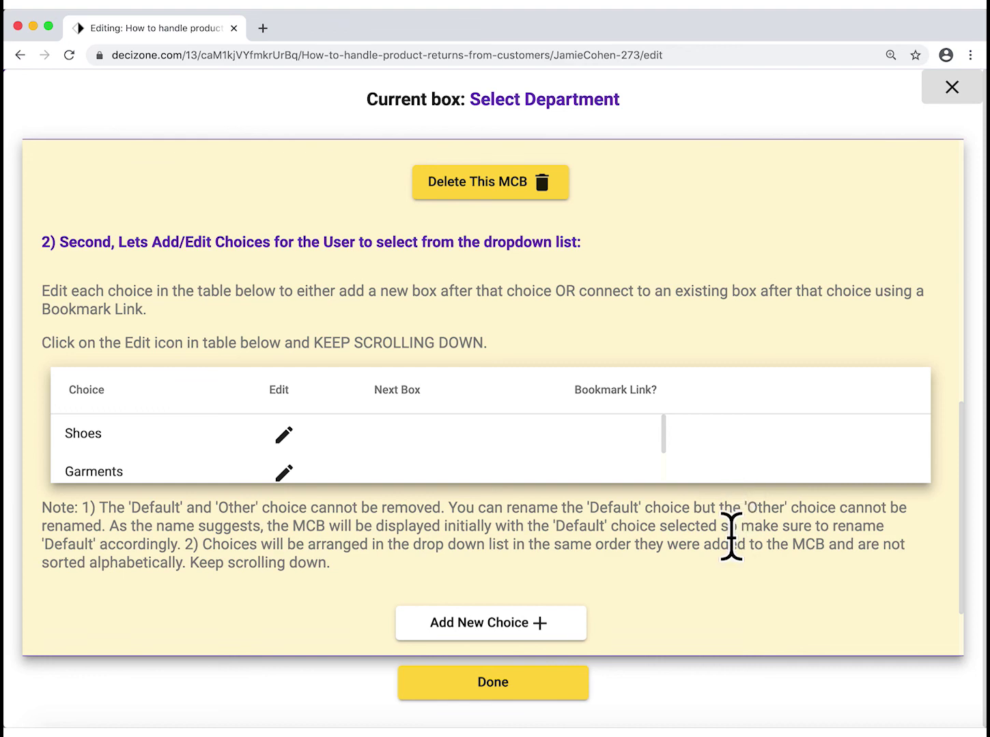
scroll(730, 536, "down", 2)
scroll(730, 536, "up", 2)
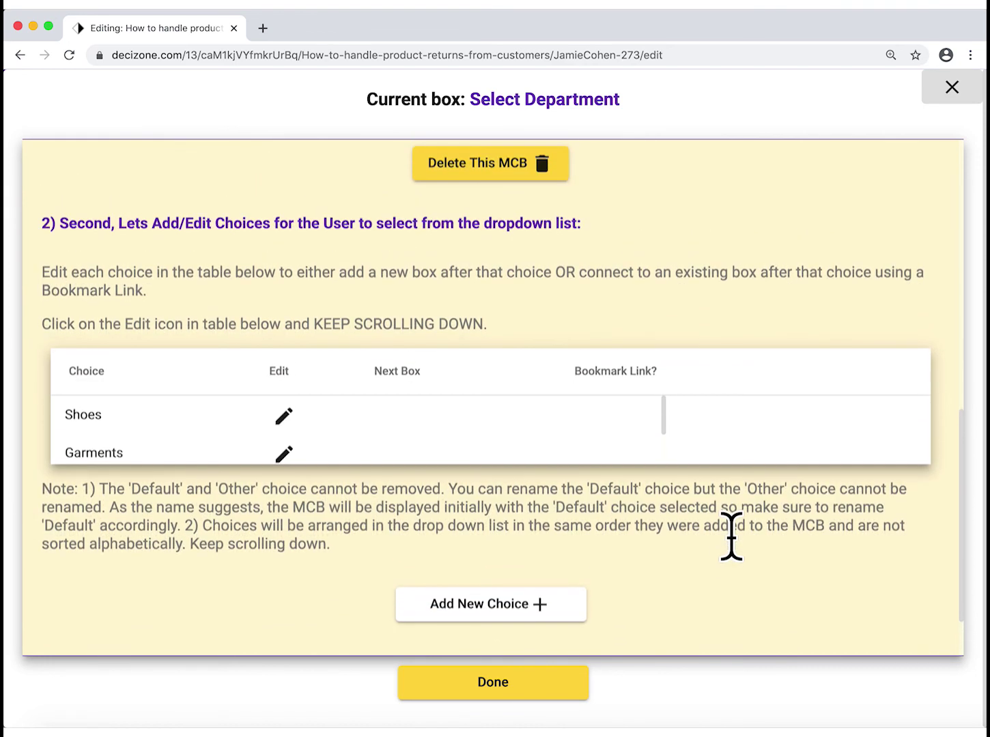
scroll(730, 536, "down", 1)
scroll(731, 536, "down", 1)
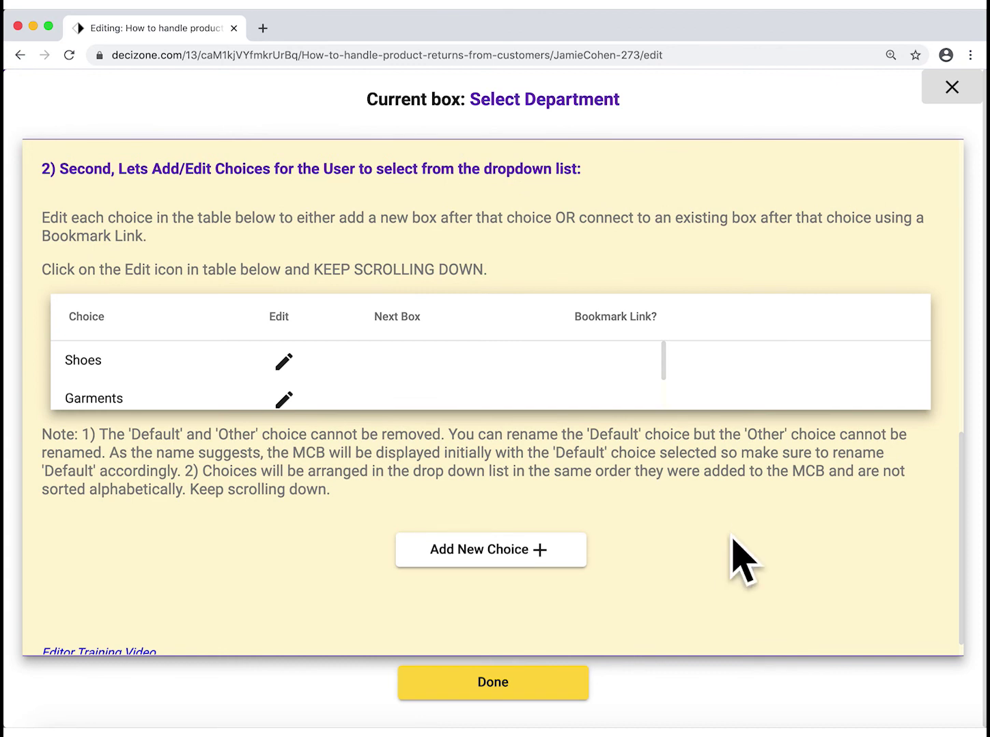
scroll(208, 379, "down", 1)
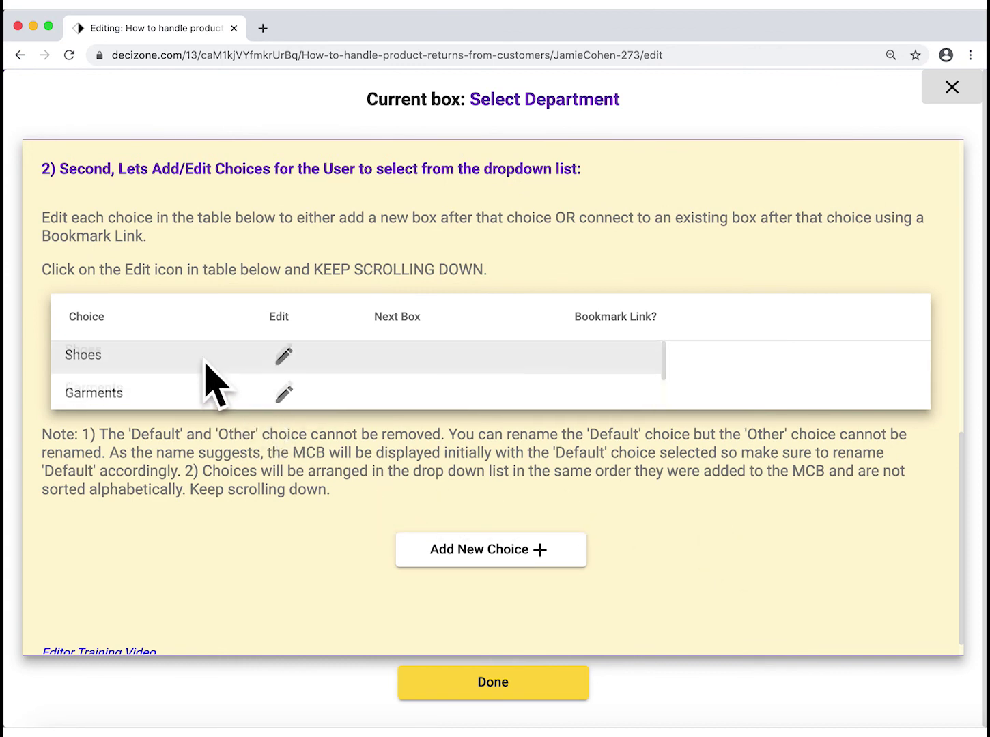
scroll(209, 380, "down", 1)
scroll(209, 380, "up", 1)
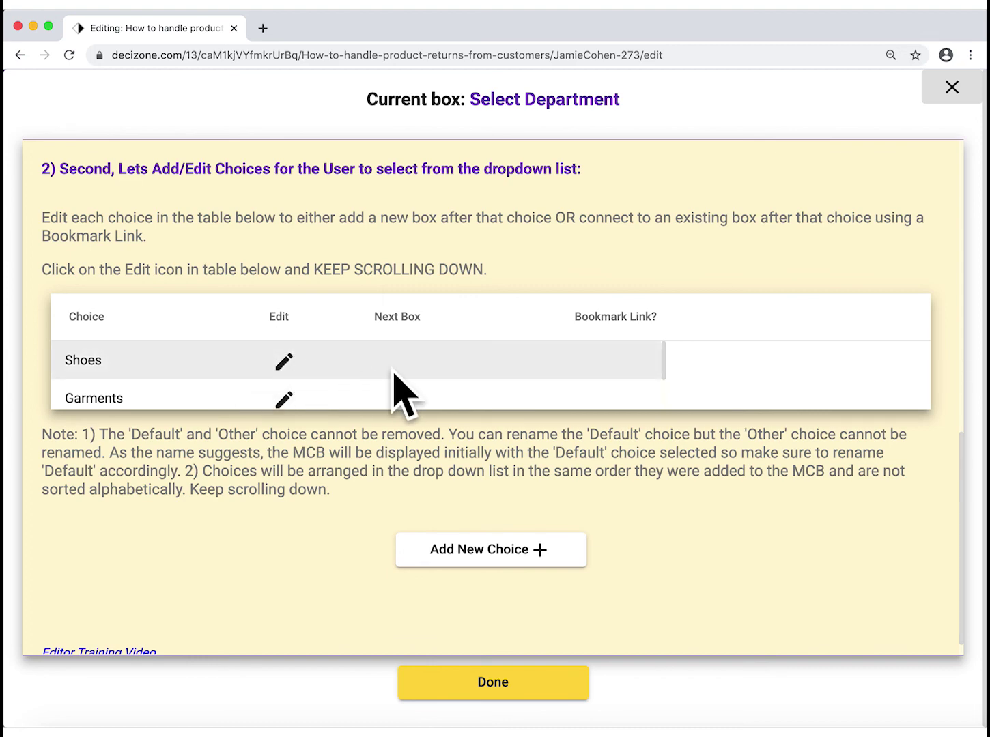
- Add a regular statement box captioned "Process Refund" after the Shoes choice of the Select Department box
left_click(284, 364)
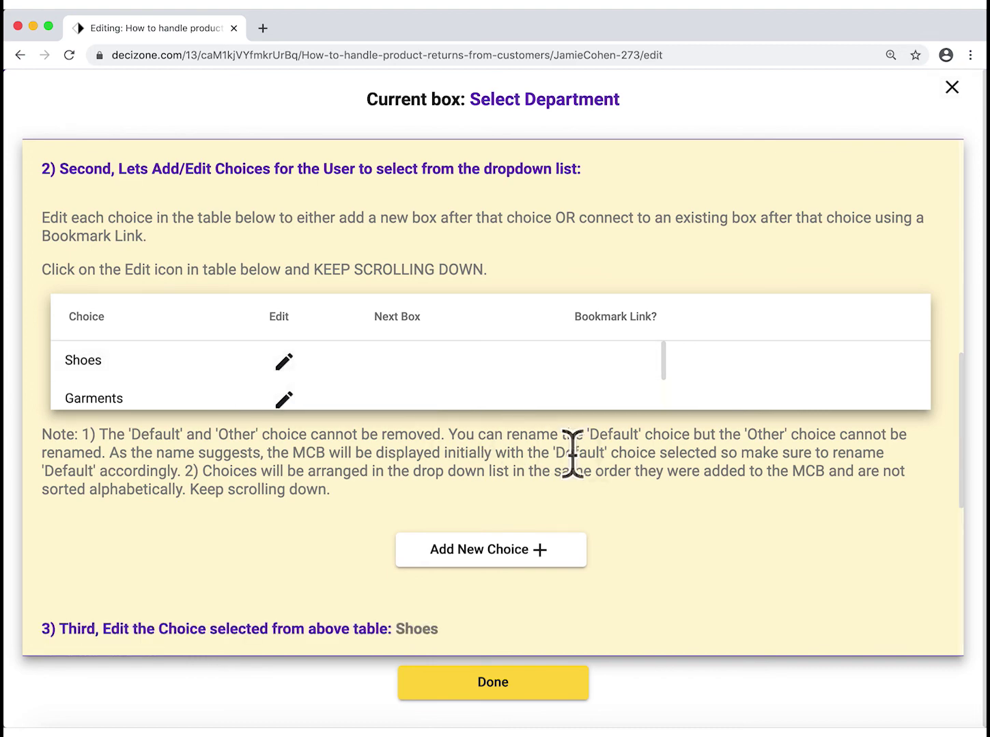
scroll(674, 513, "down", 5)
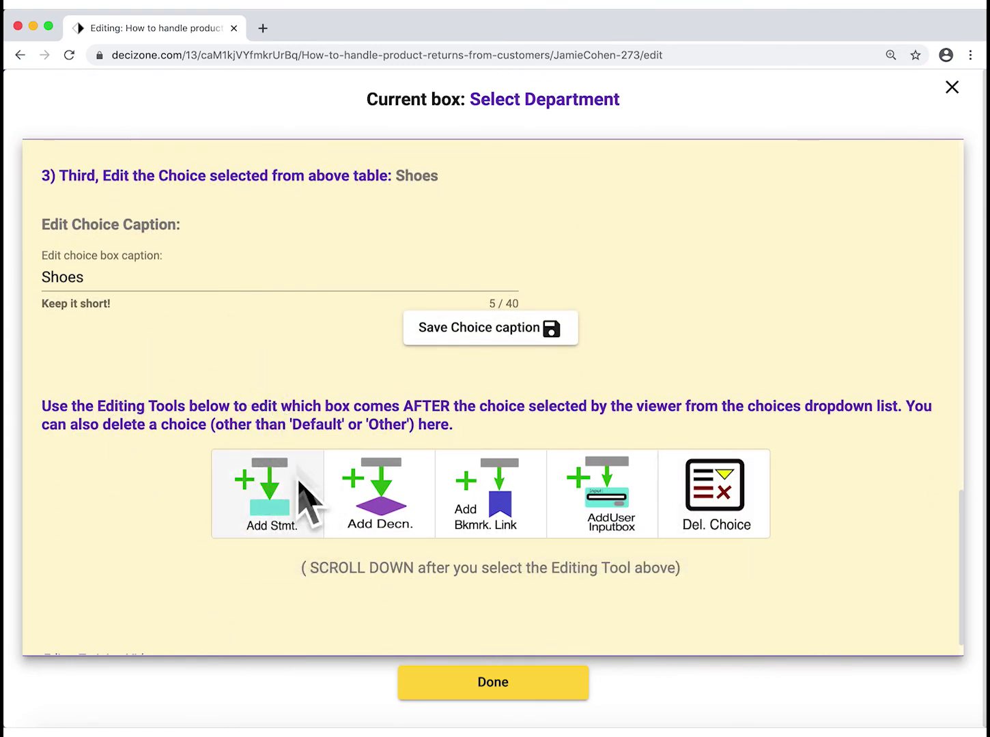
left_click(283, 495)
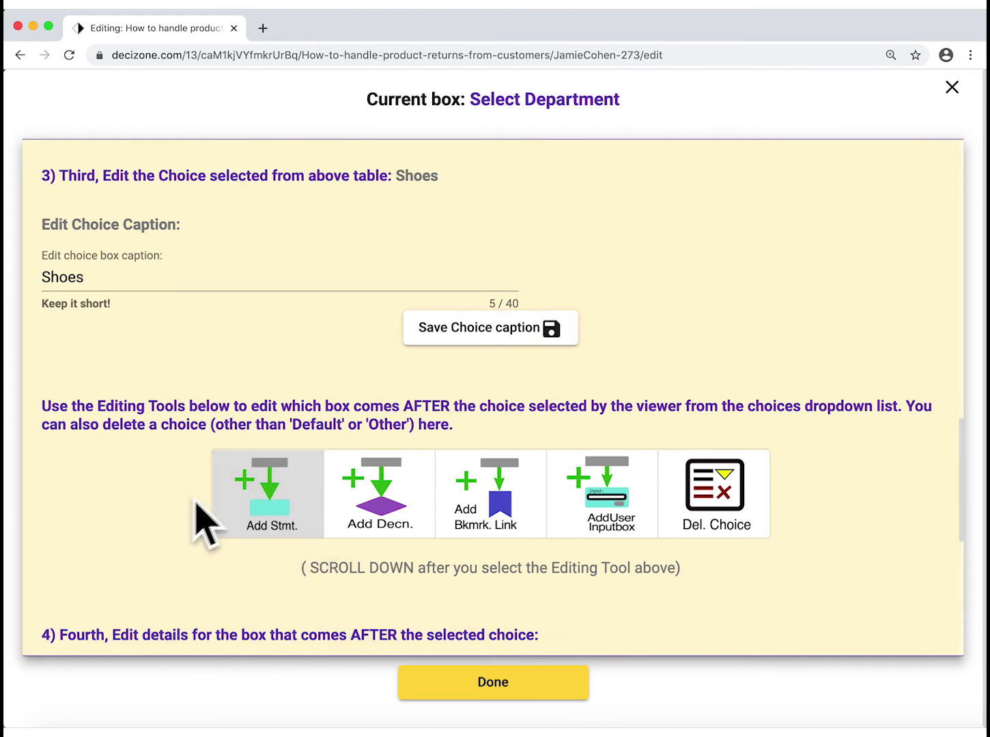
scroll(191, 525, "down", 10)
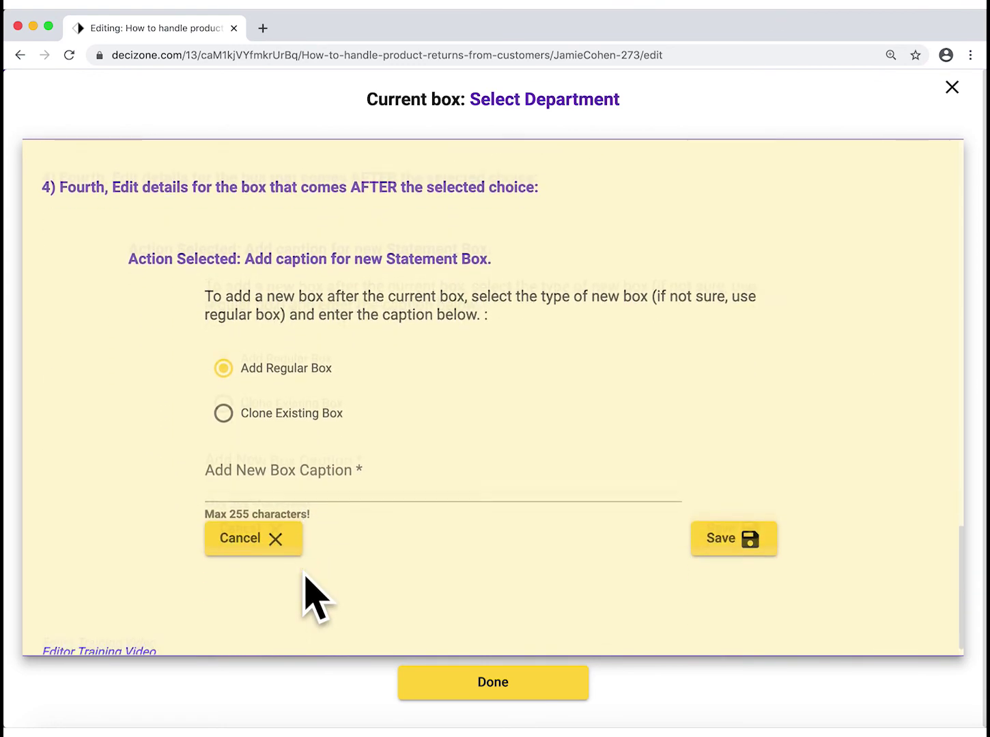
left_click(310, 470)
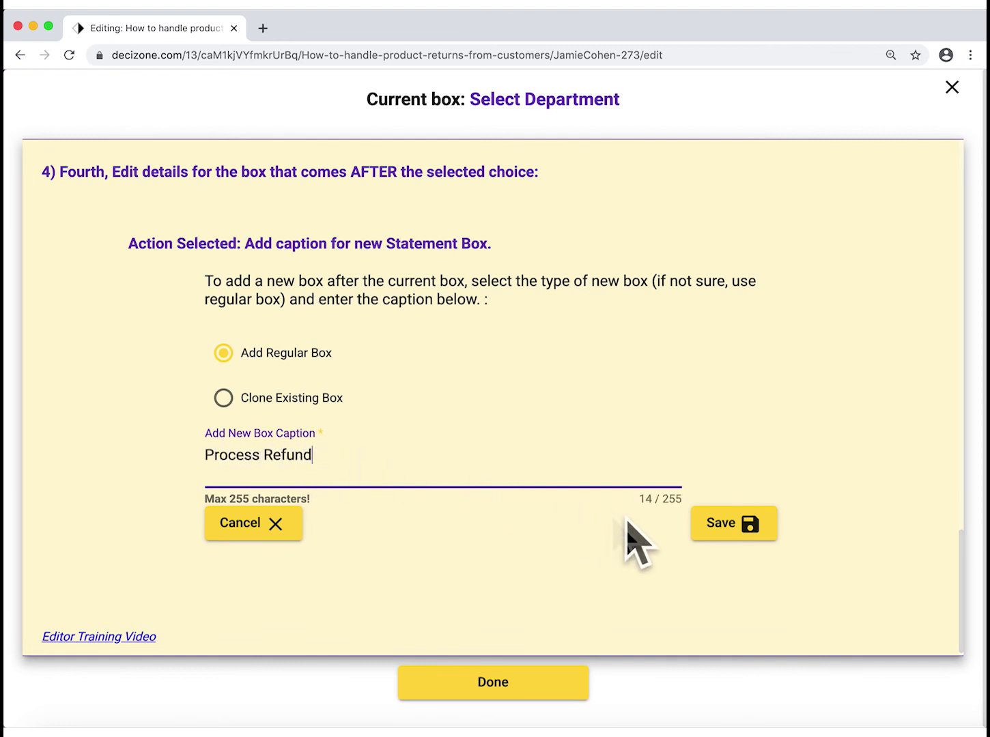
left_click(700, 527)
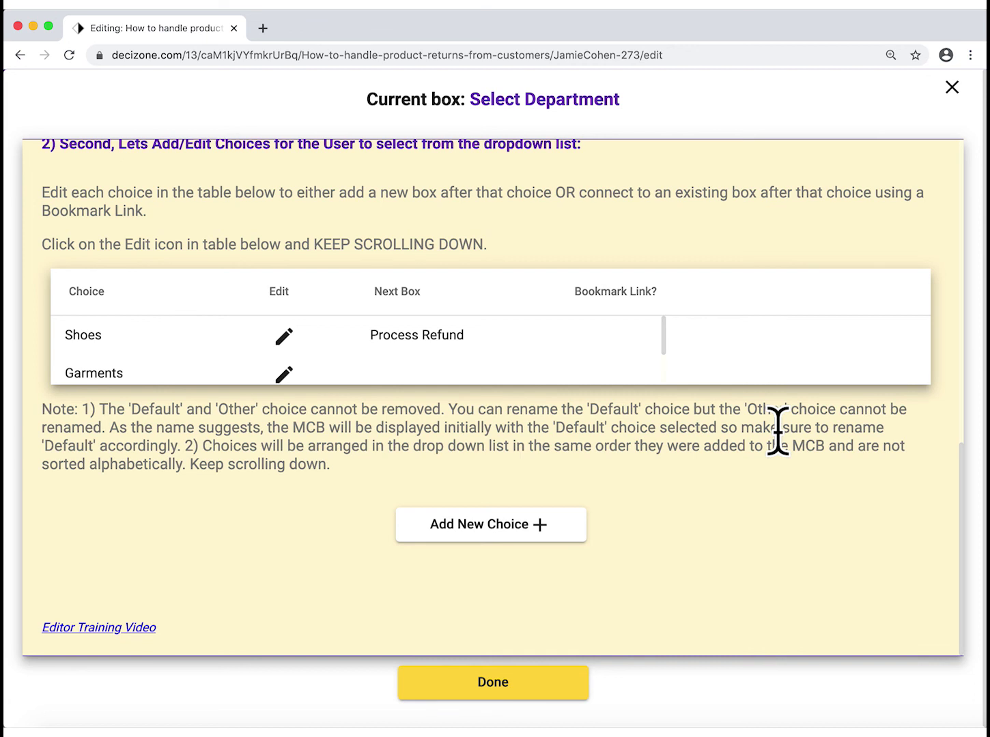
- Add a regular statement box captioned "Give Store Credit" after the Garments choice of the Select Department box
scroll(285, 372, "down", 1)
left_click(285, 365)
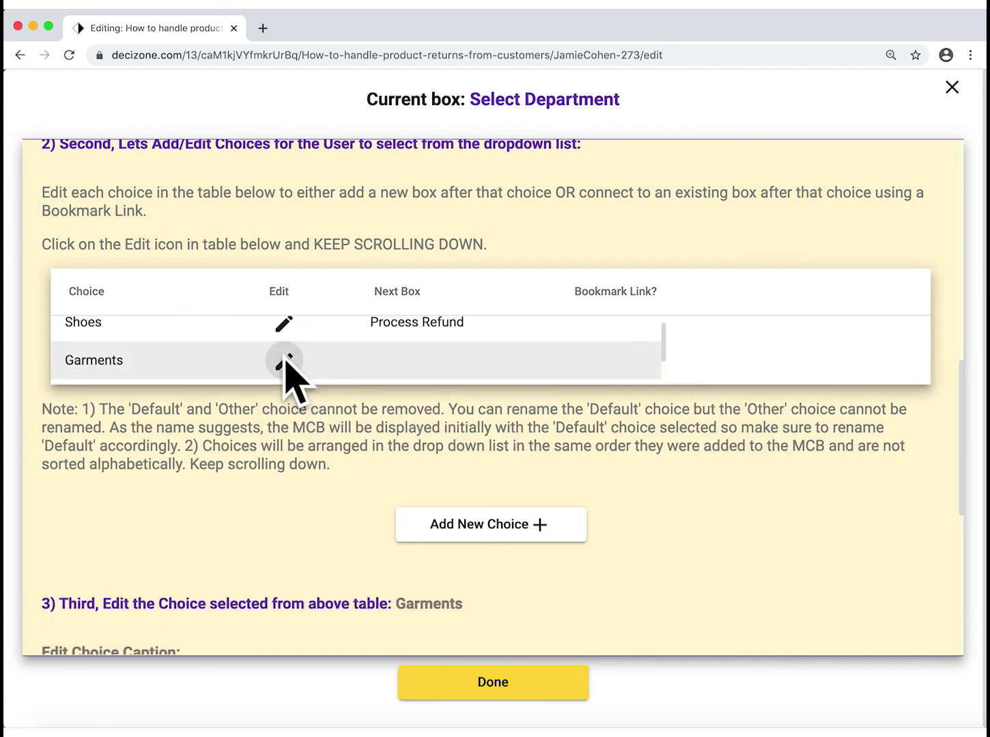
scroll(647, 482, "down", 3)
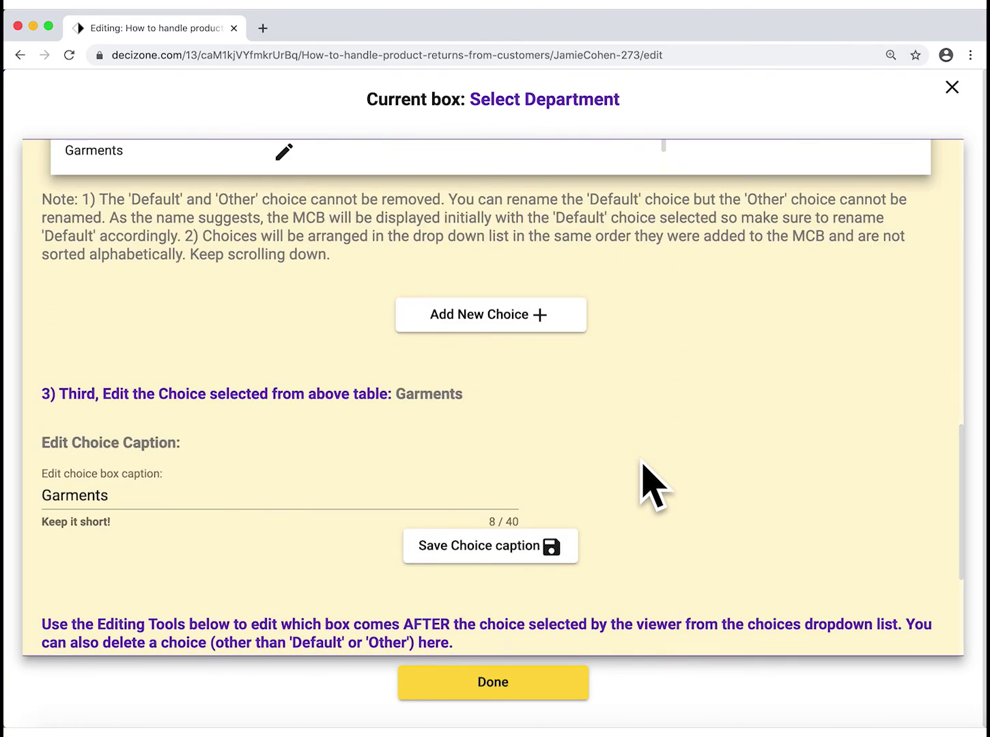
scroll(647, 482, "down", 3)
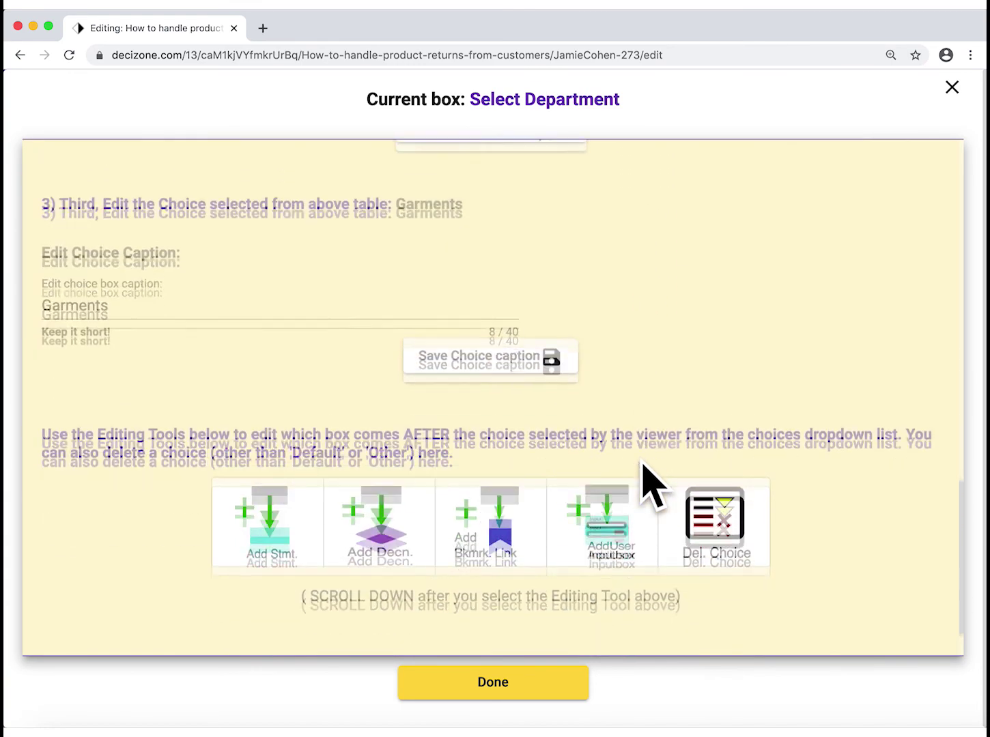
left_click(265, 489)
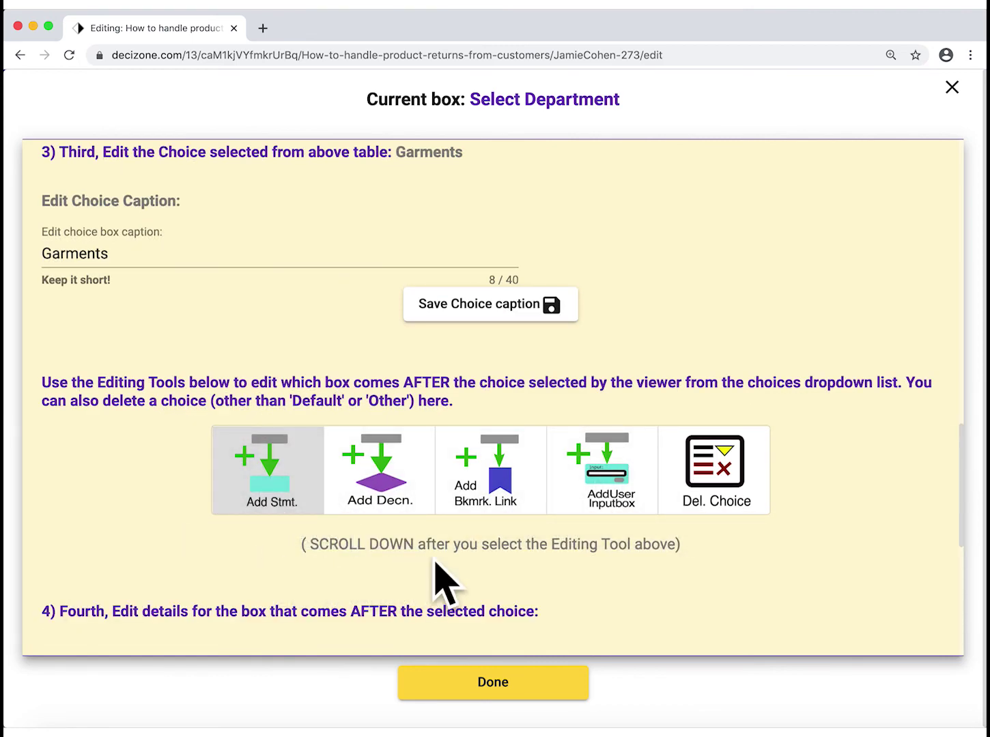
scroll(444, 584, "down", 4)
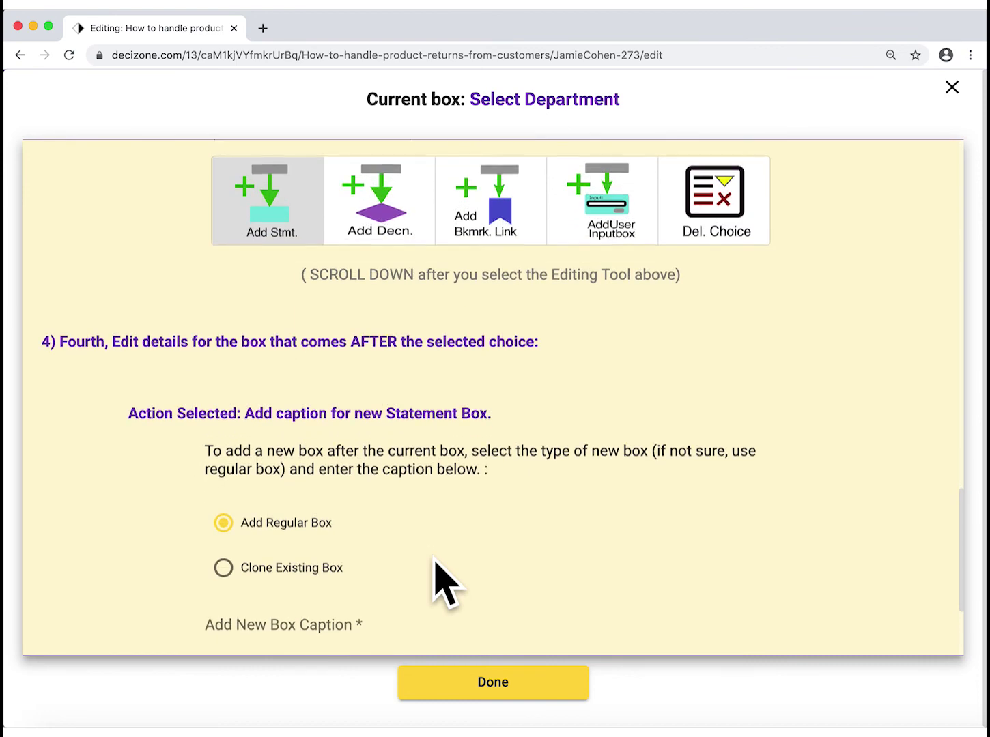
scroll(441, 580, "down", 2)
left_click(346, 556)
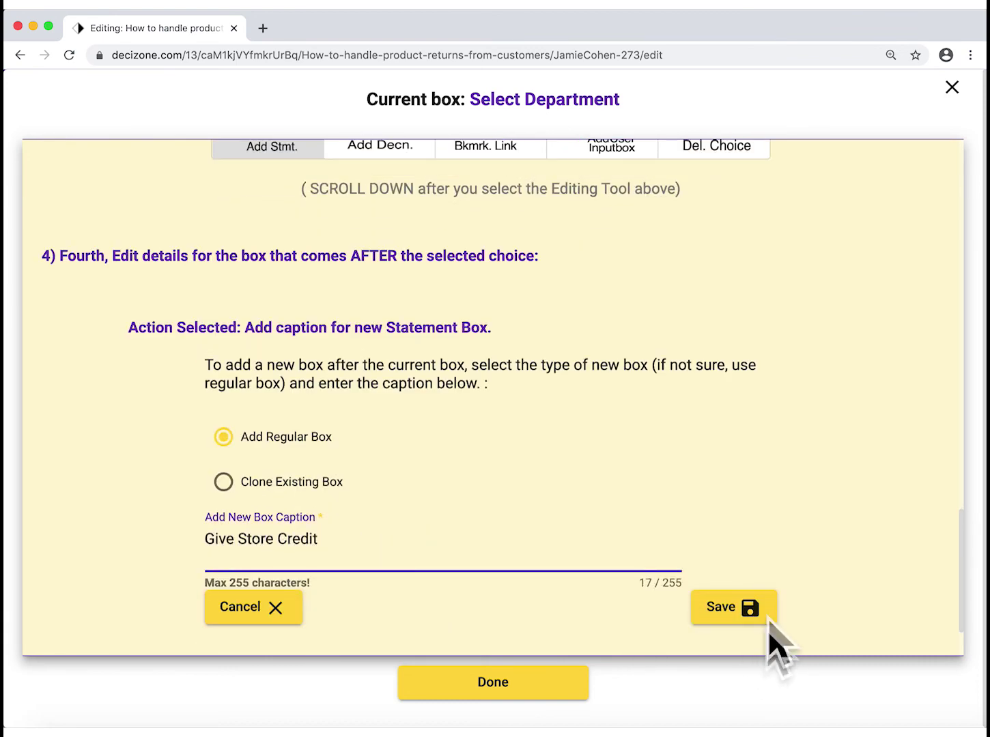
left_click(745, 615)
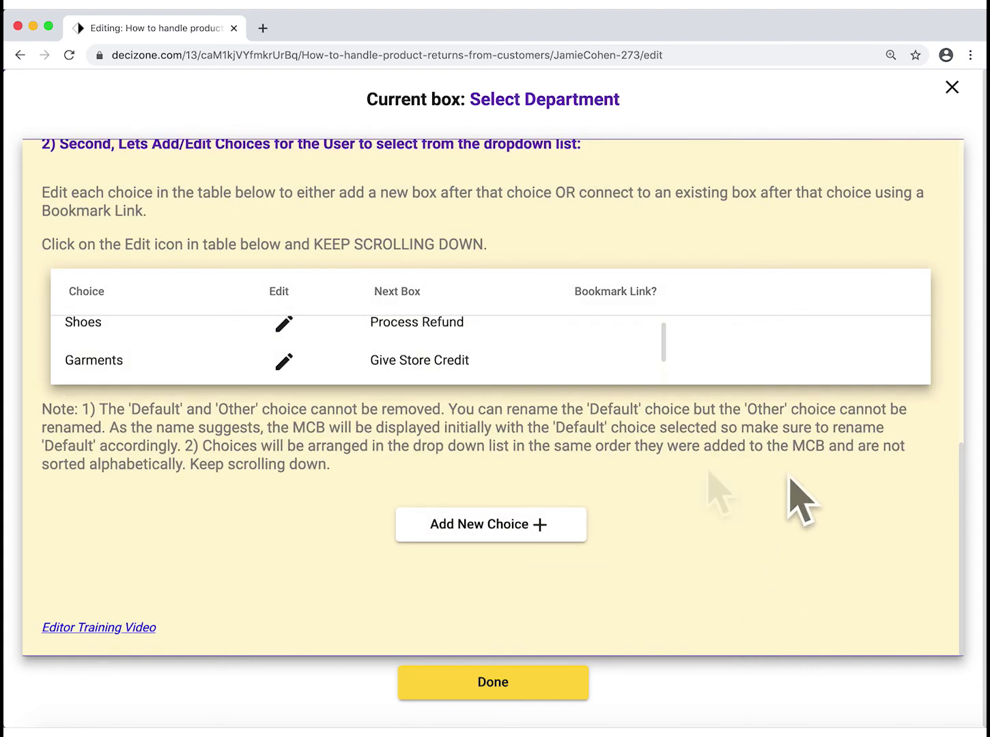
- Add a regular statement box captioned "Talk to Manager" after the Other choice and finish editing the Select Department box
scroll(417, 379, "down", 1)
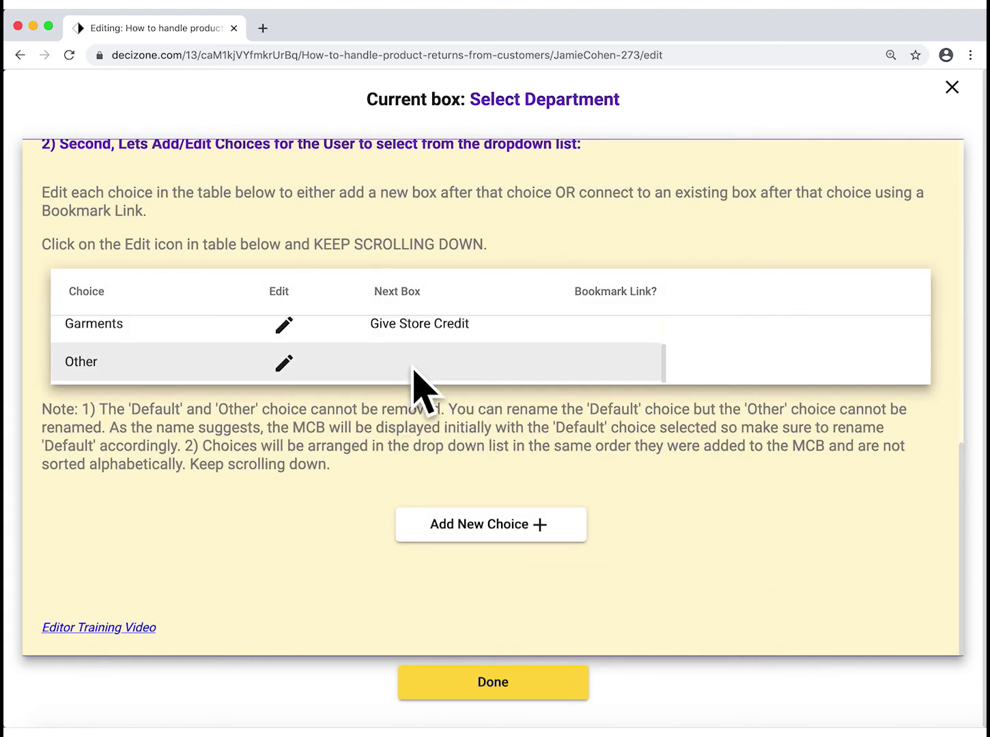
scroll(414, 372, "up", 1)
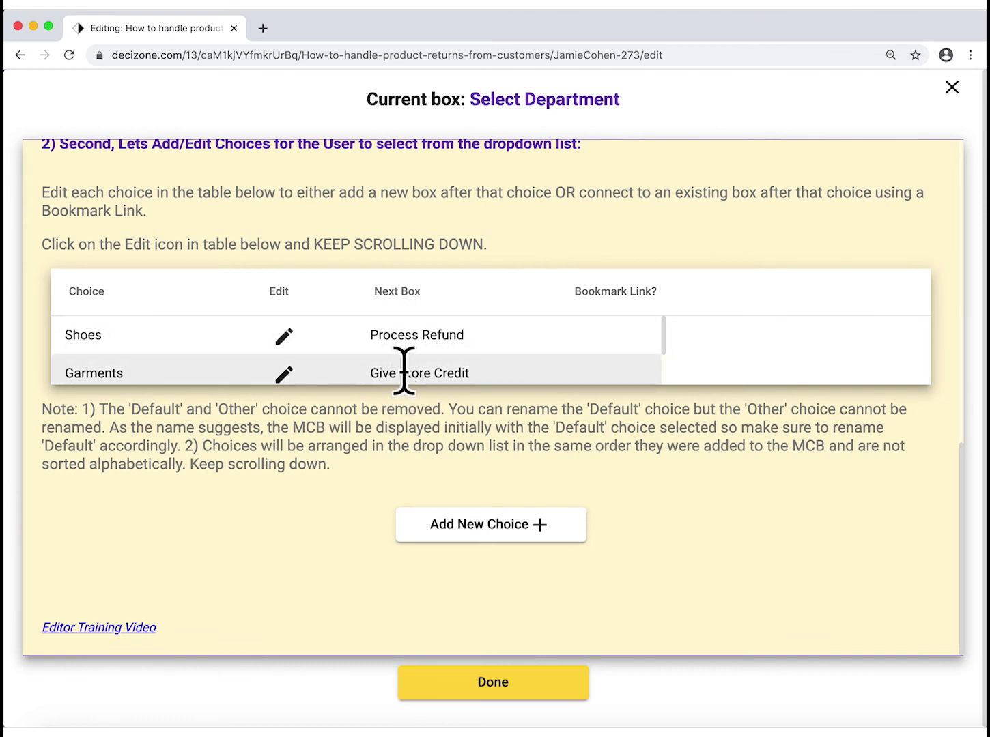
scroll(404, 371, "down", 1)
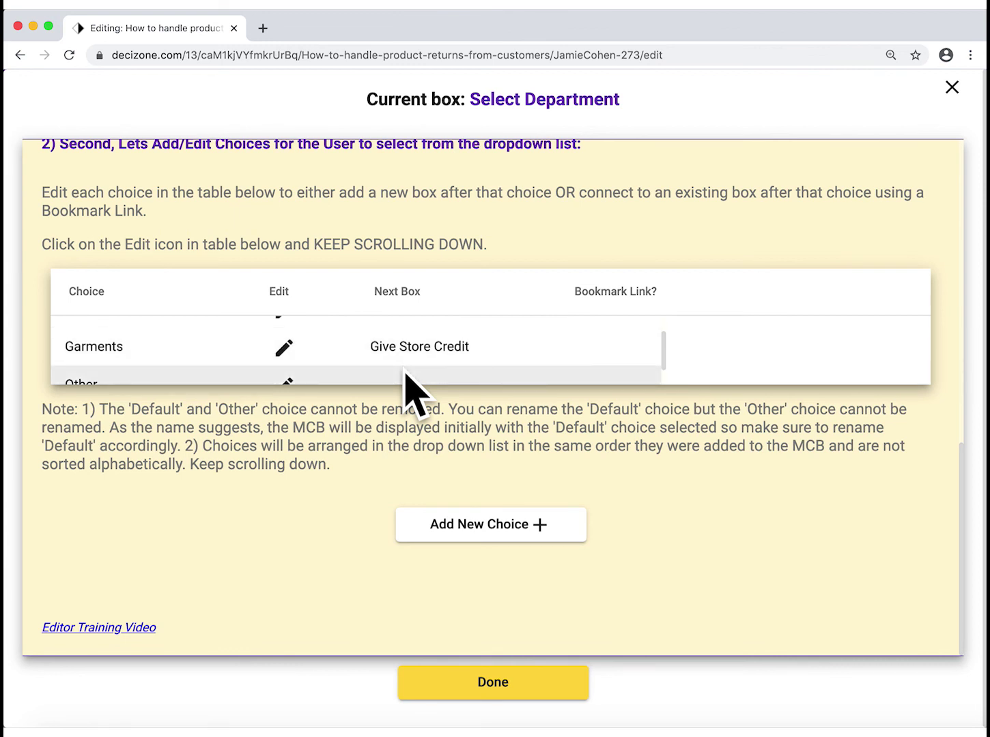
scroll(406, 375, "up", 1)
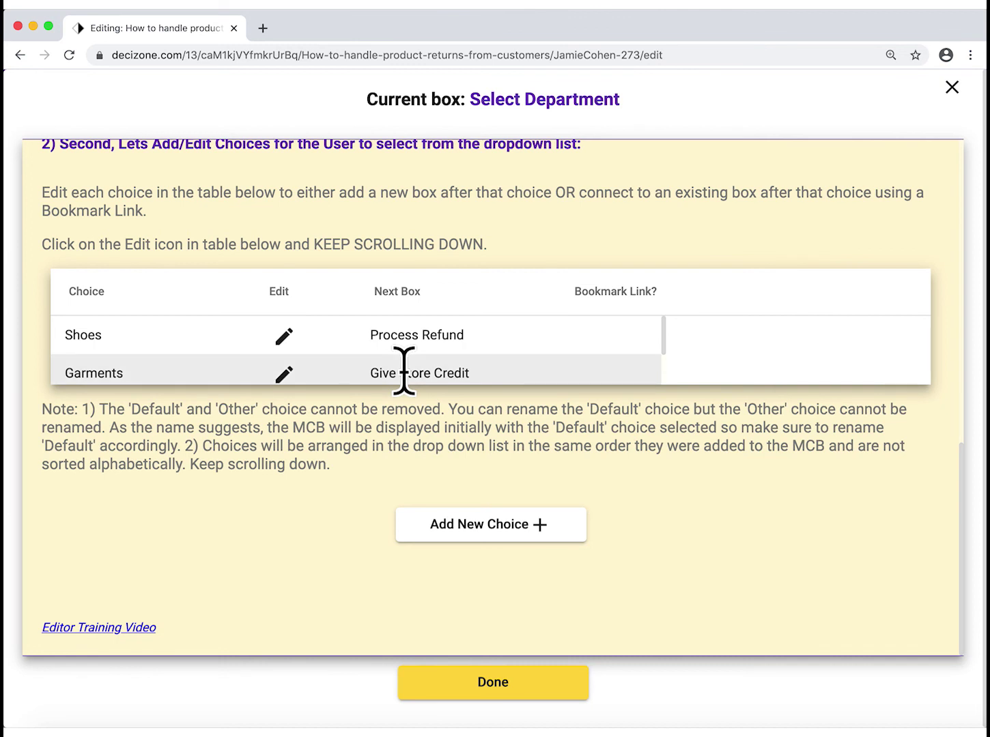
scroll(404, 372, "down", 1)
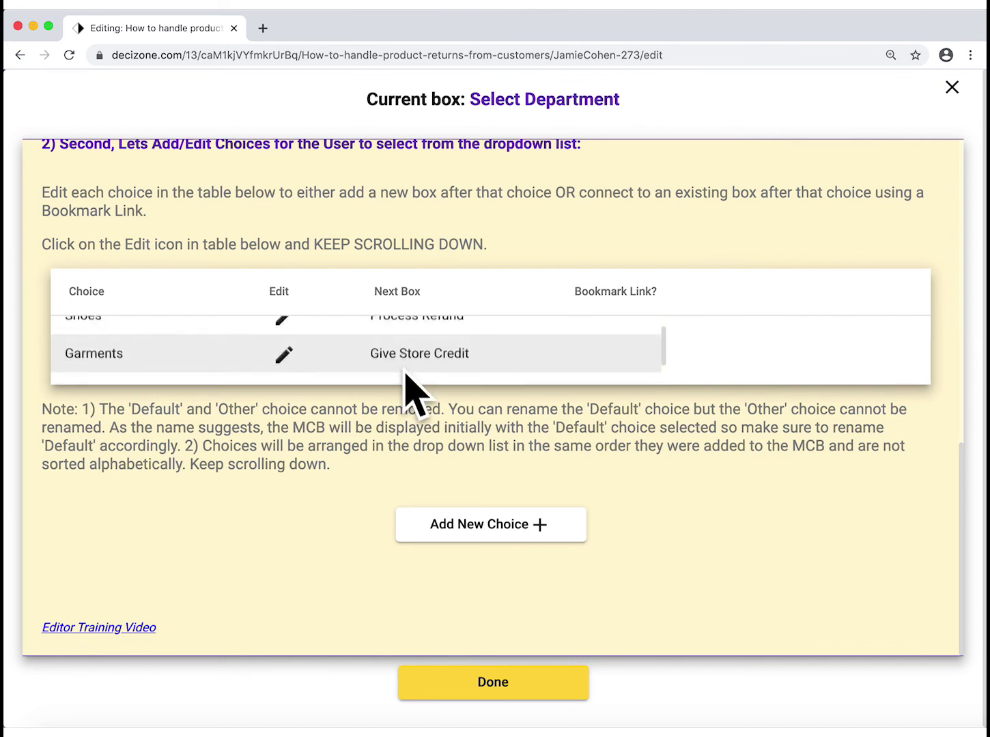
left_click(285, 366)
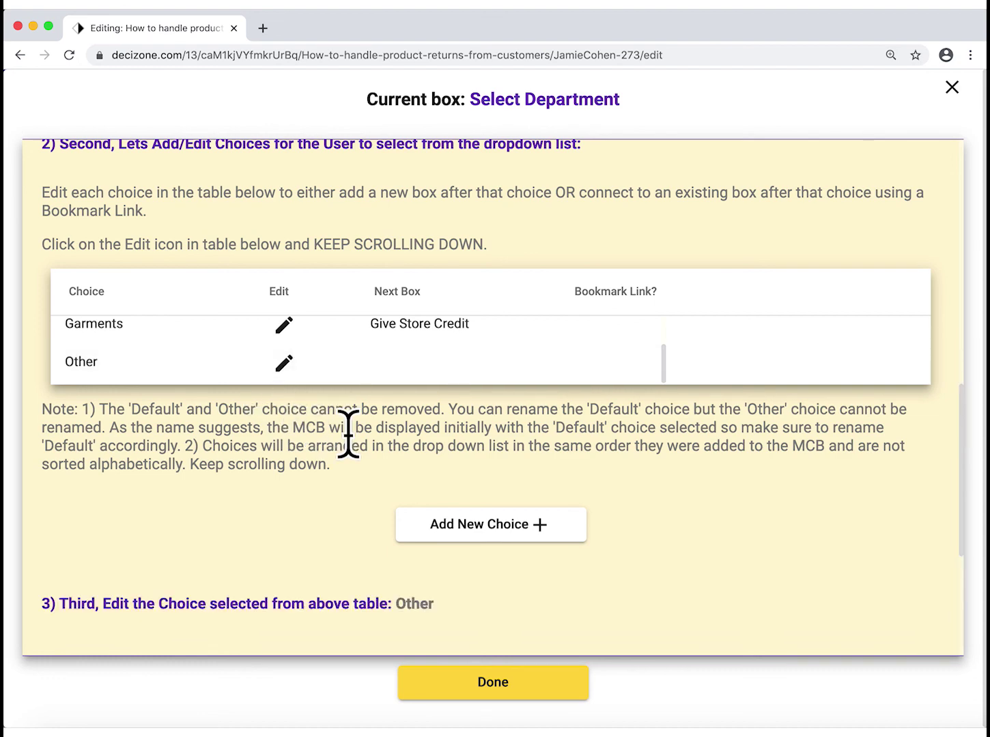
scroll(348, 434, "down", 3)
scroll(348, 434, "down", 2)
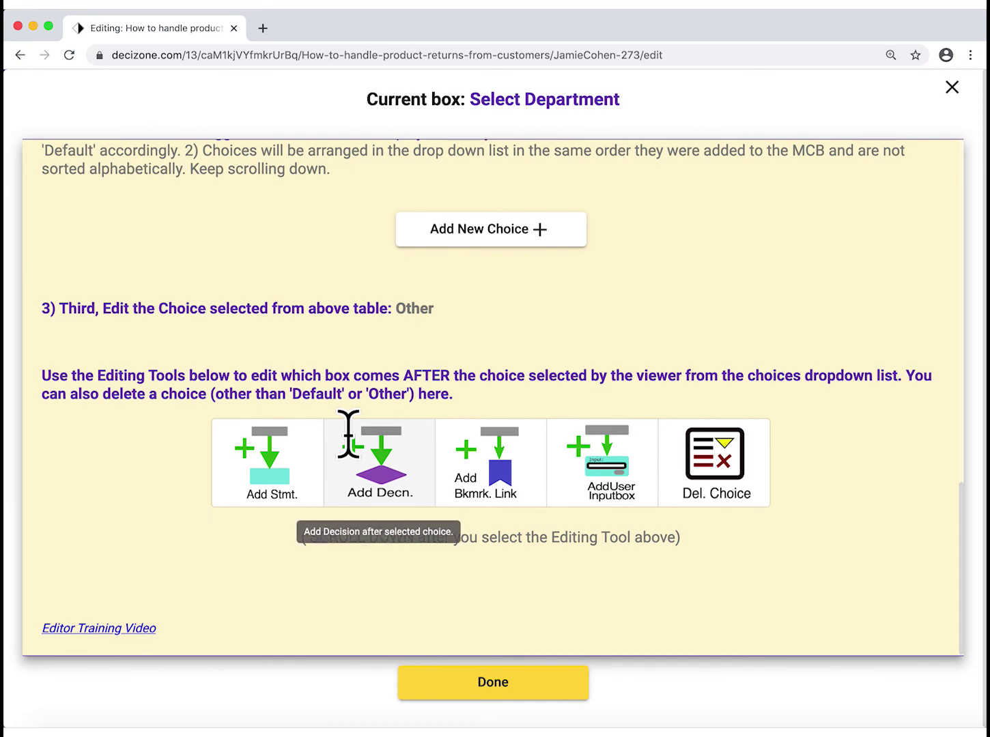
left_click(276, 468)
scroll(304, 577, "down", 5)
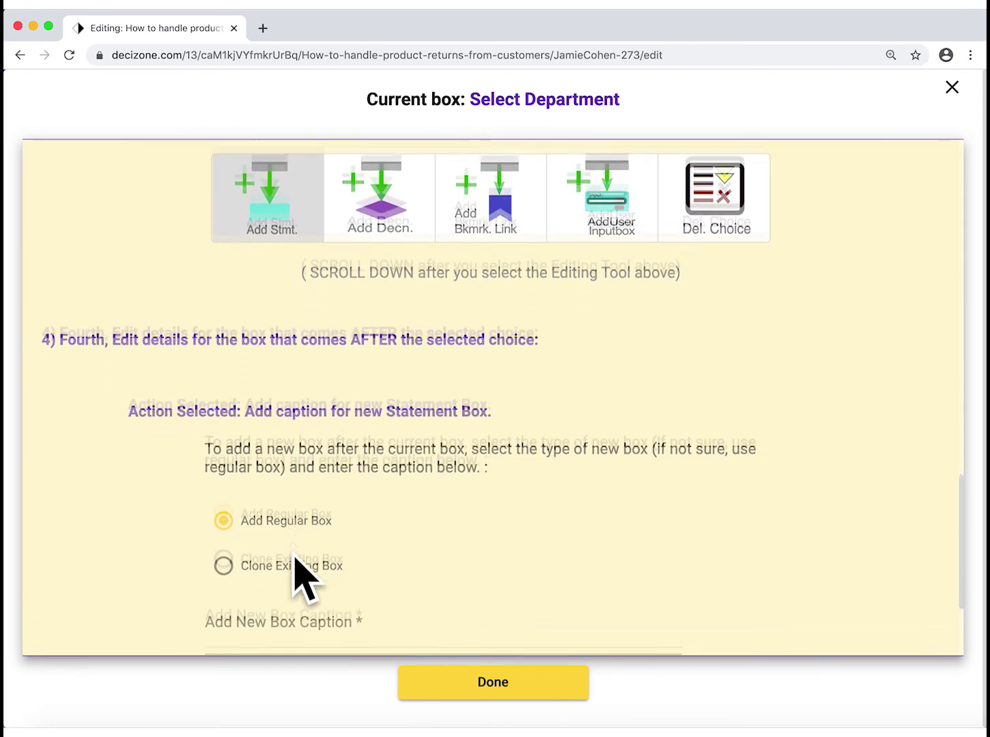
left_click(264, 586)
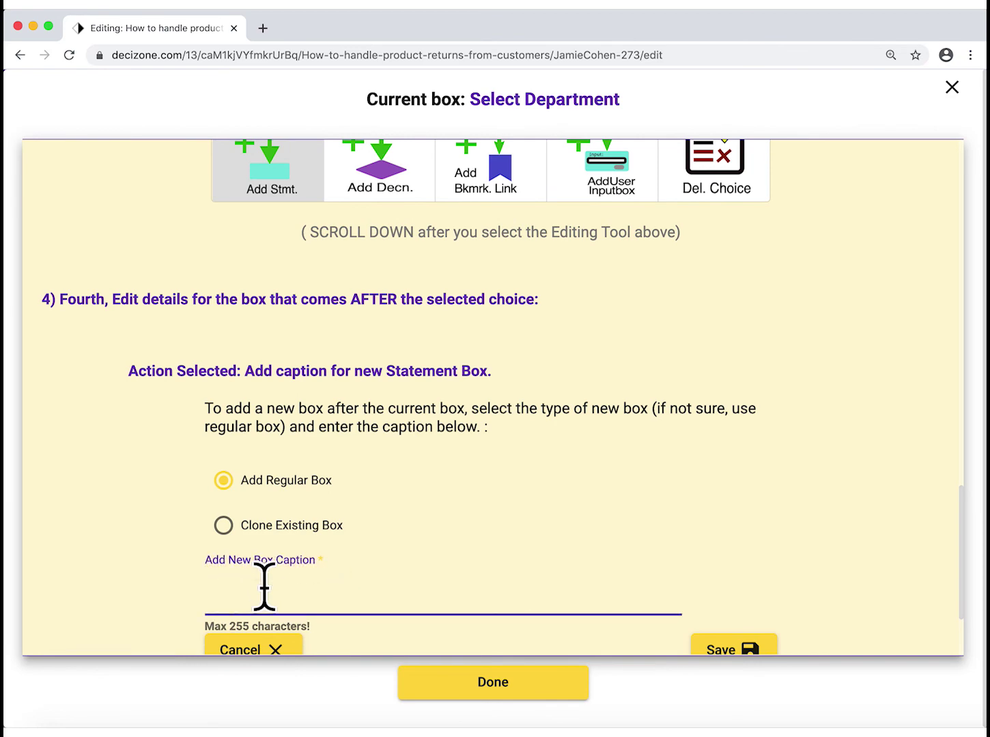
type("Talk to Manager")
scroll(720, 659, "down", 2)
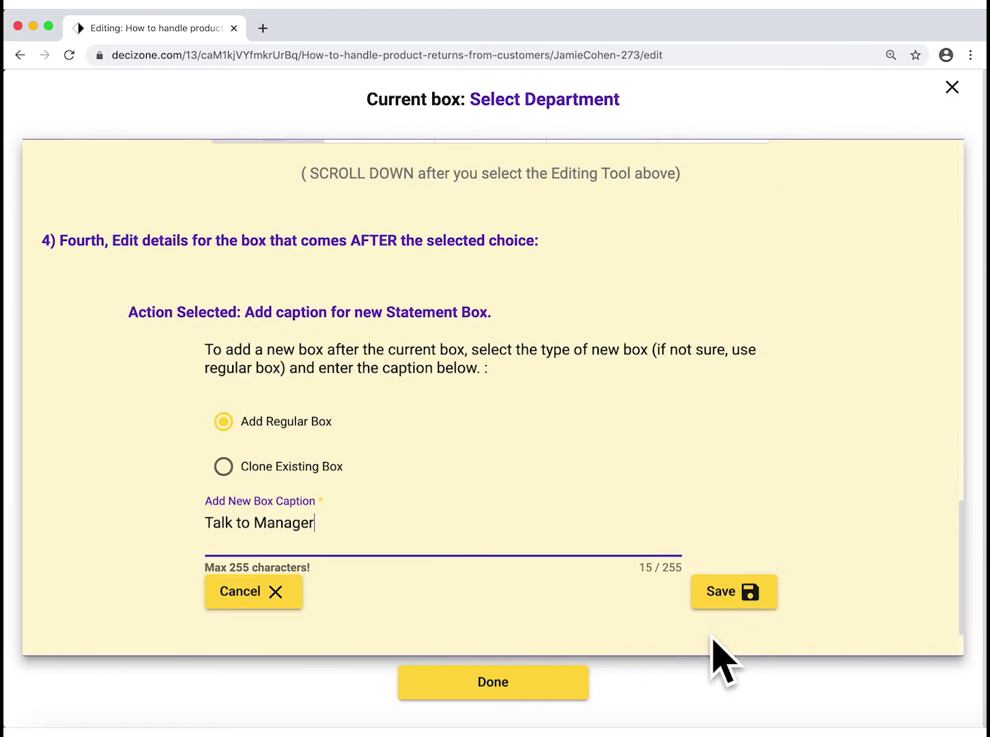
left_click(730, 610)
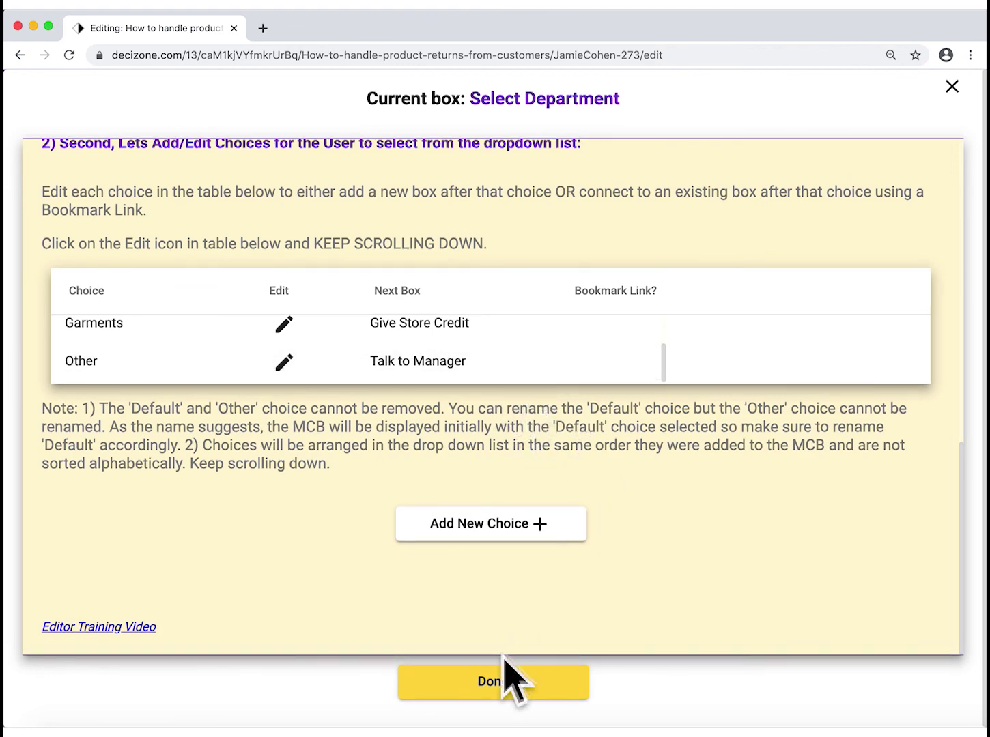
left_click(492, 683)
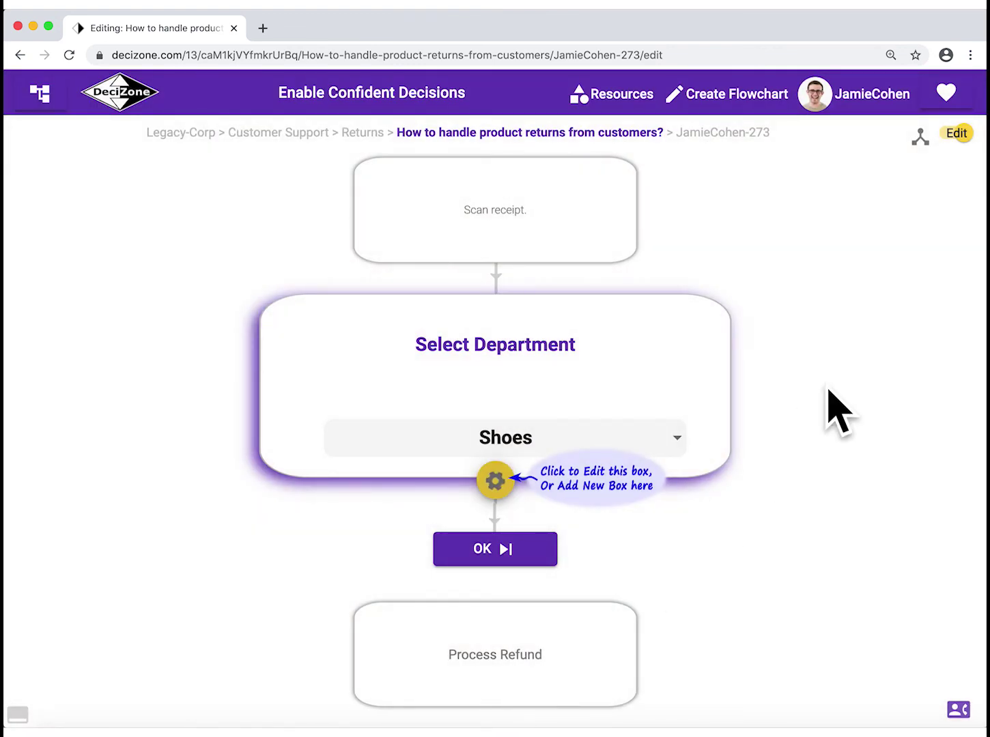
- Examine the complete flowchart diagram, including the Shoes, Garments and Other branches and the email log path, and close it
left_click(920, 137)
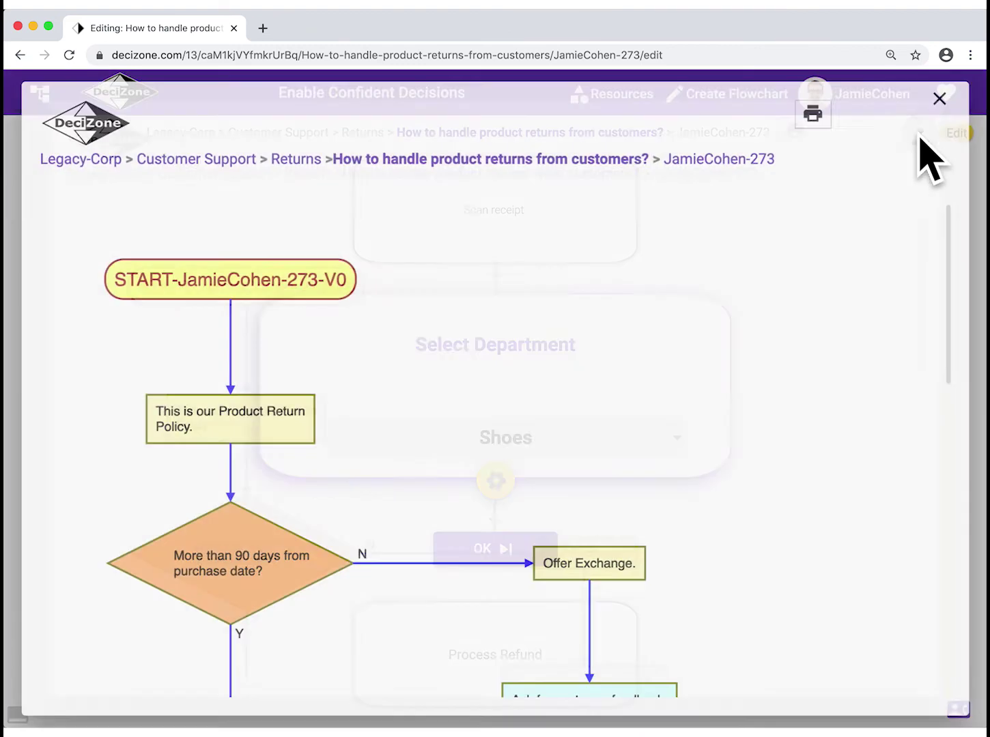
scroll(751, 372, "down", 10)
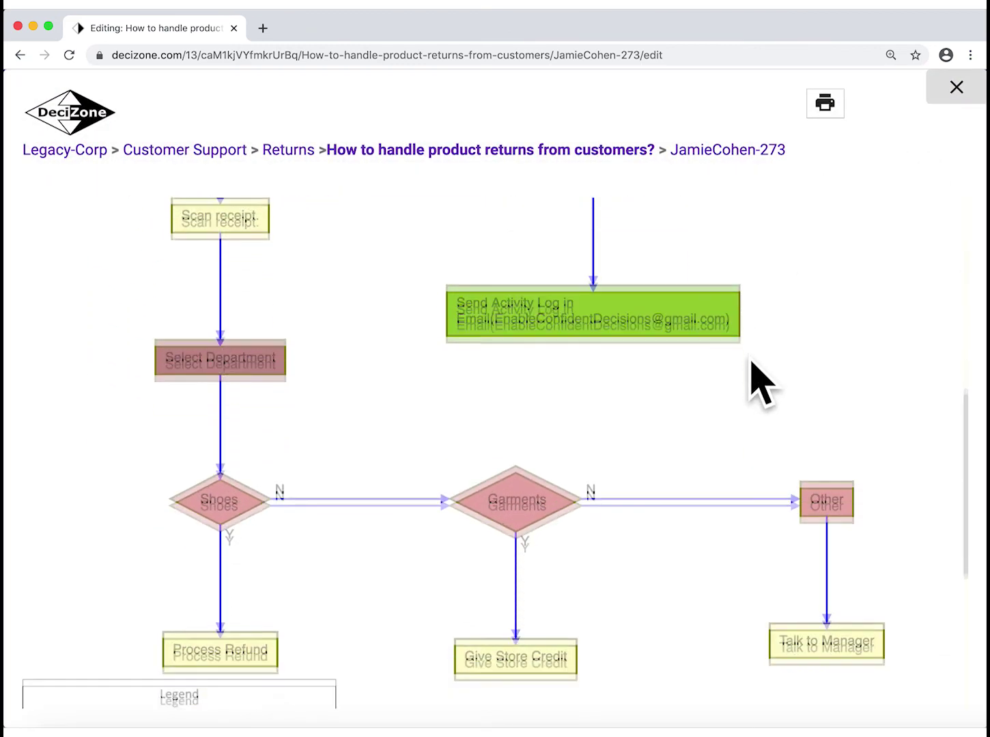
scroll(758, 383, "down", 2)
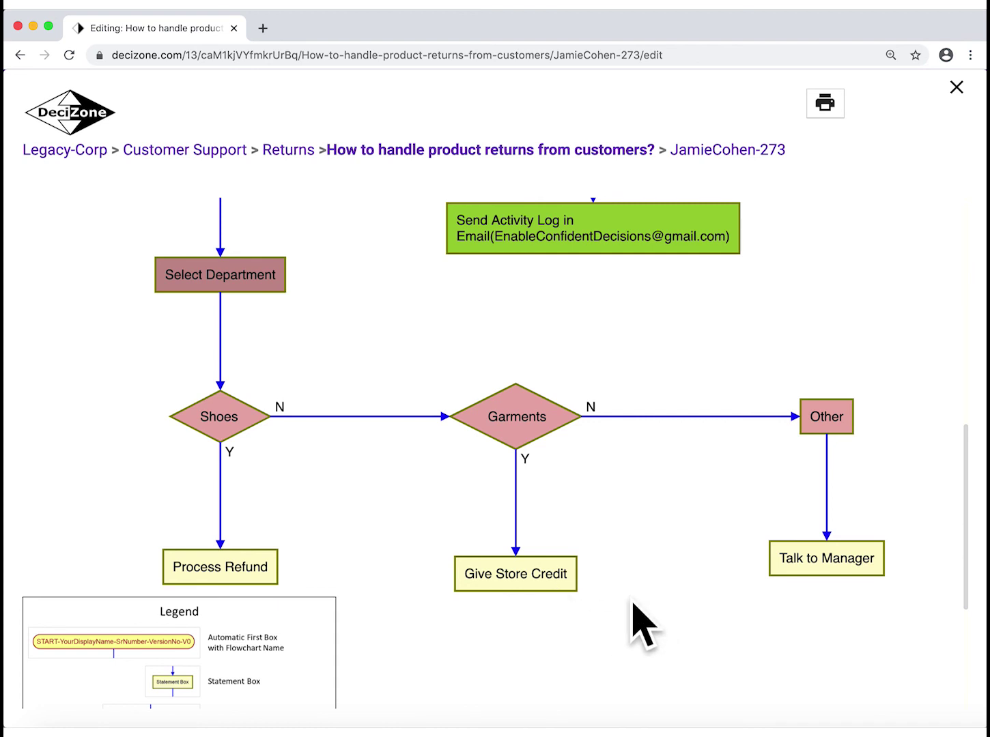
scroll(820, 273, "up", 3)
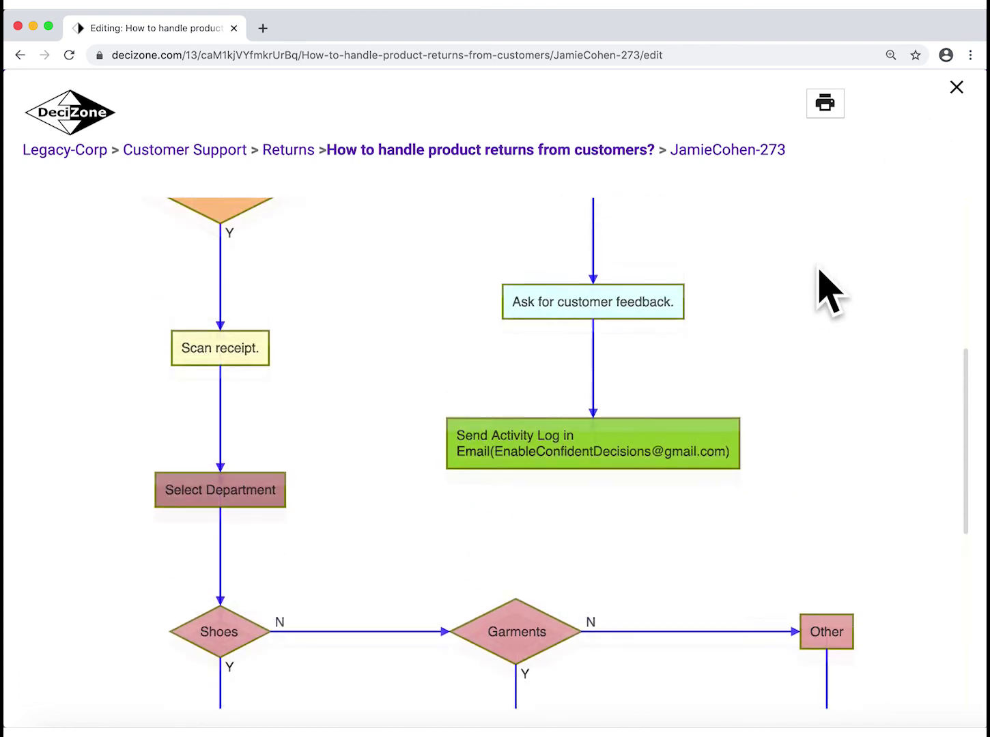
scroll(819, 273, "up", 2)
scroll(819, 274, "up", 1)
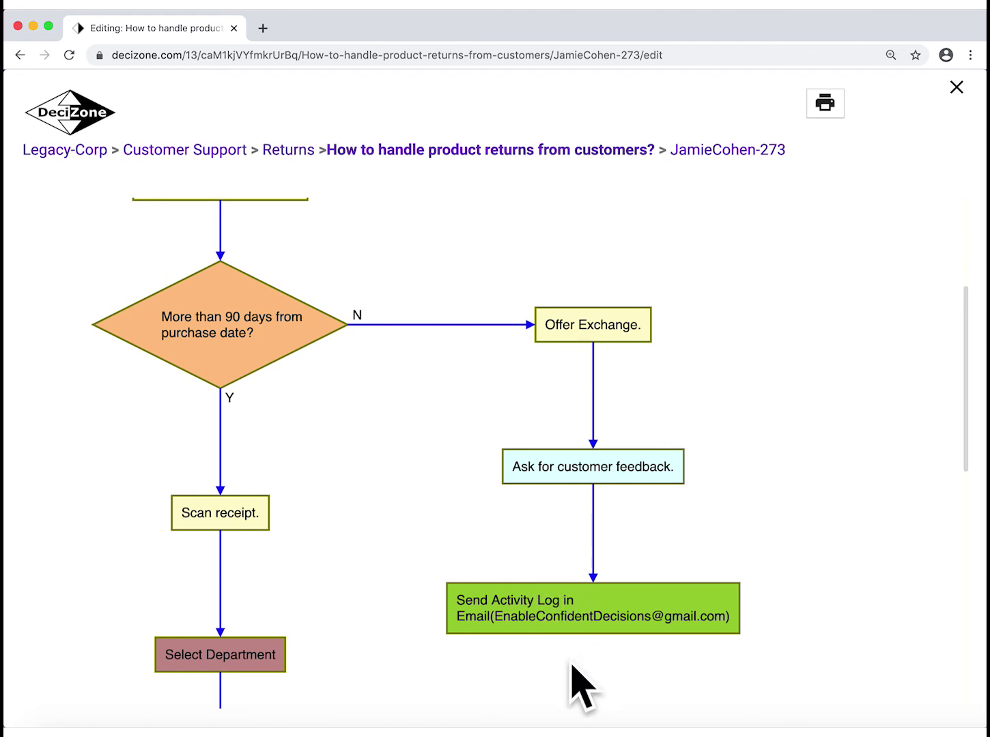
left_click(955, 89)
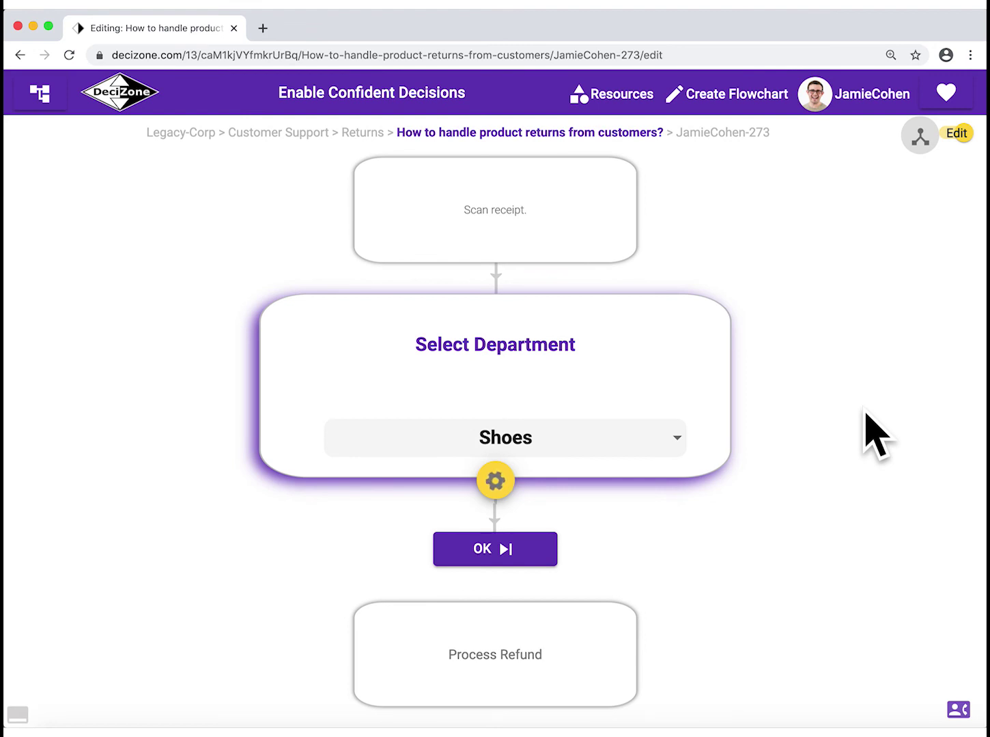
- Turn off edit mode for the flowchart without editing its status
left_click(956, 133)
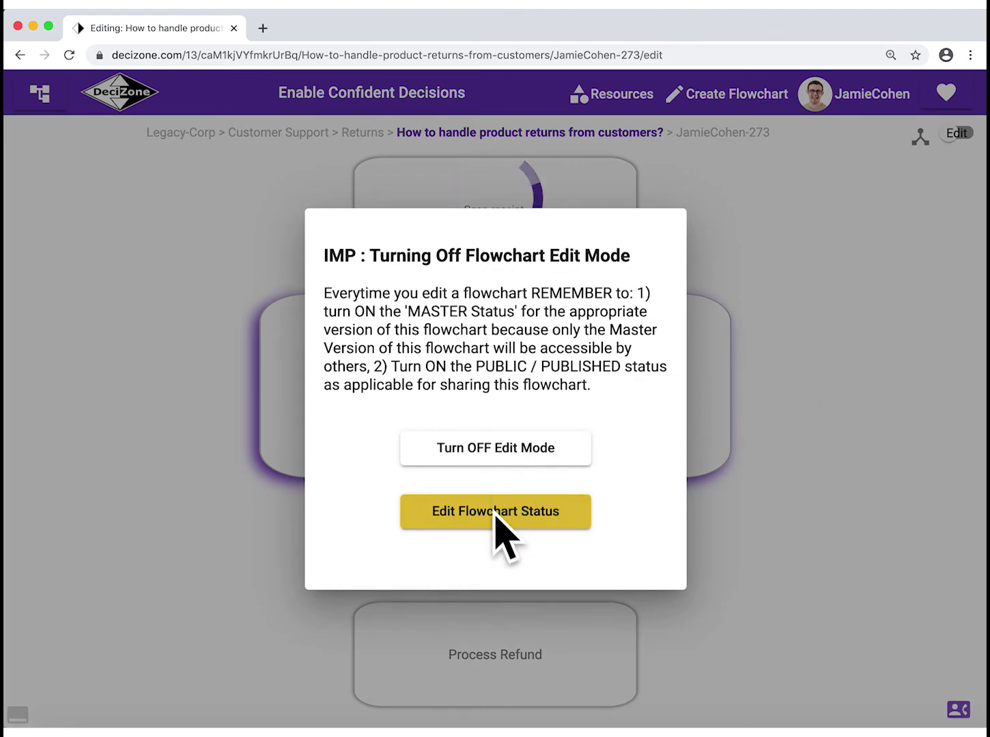
left_click(532, 453)
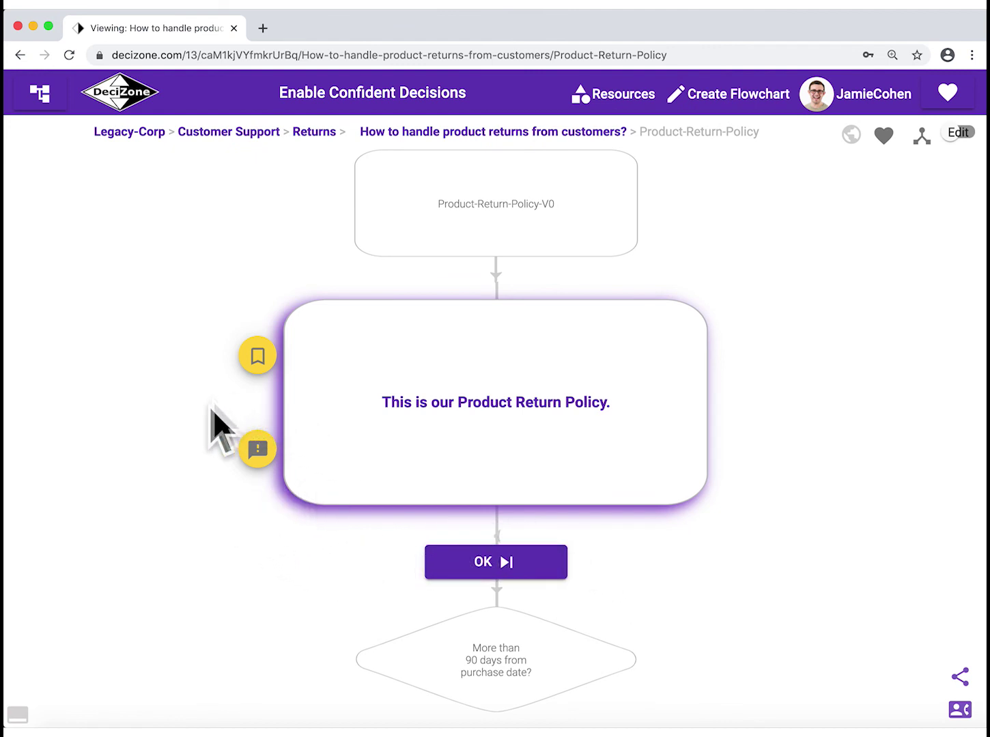
- Send the author the feedback comment "Please add an image" for the "This is our Product Return Policy." box
left_click(258, 451)
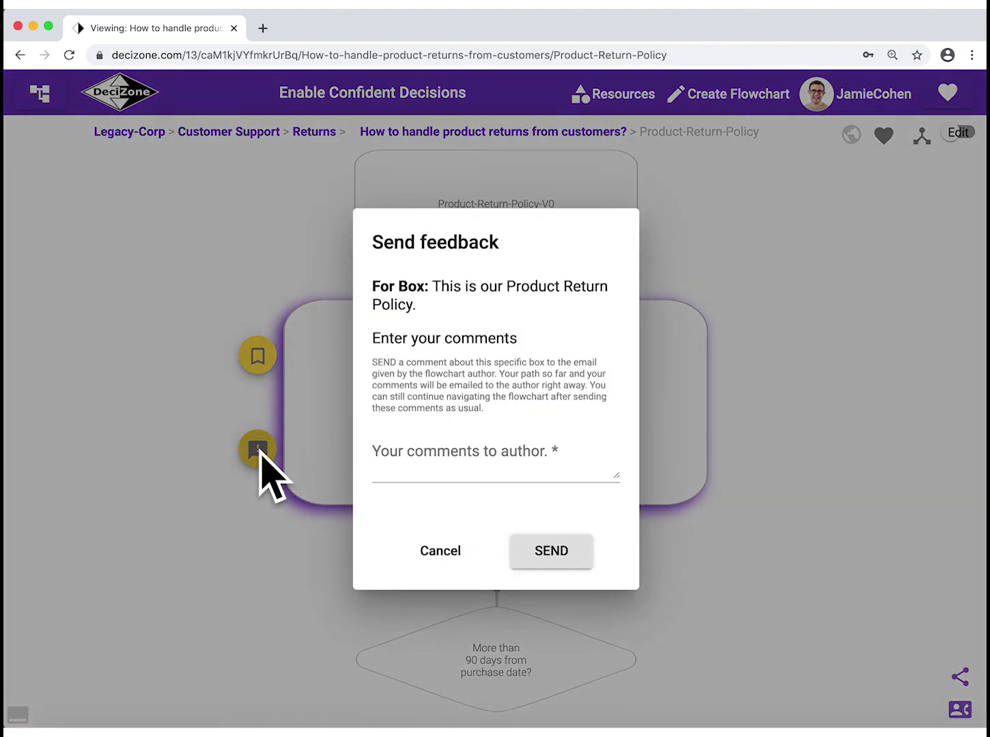
left_click(424, 459)
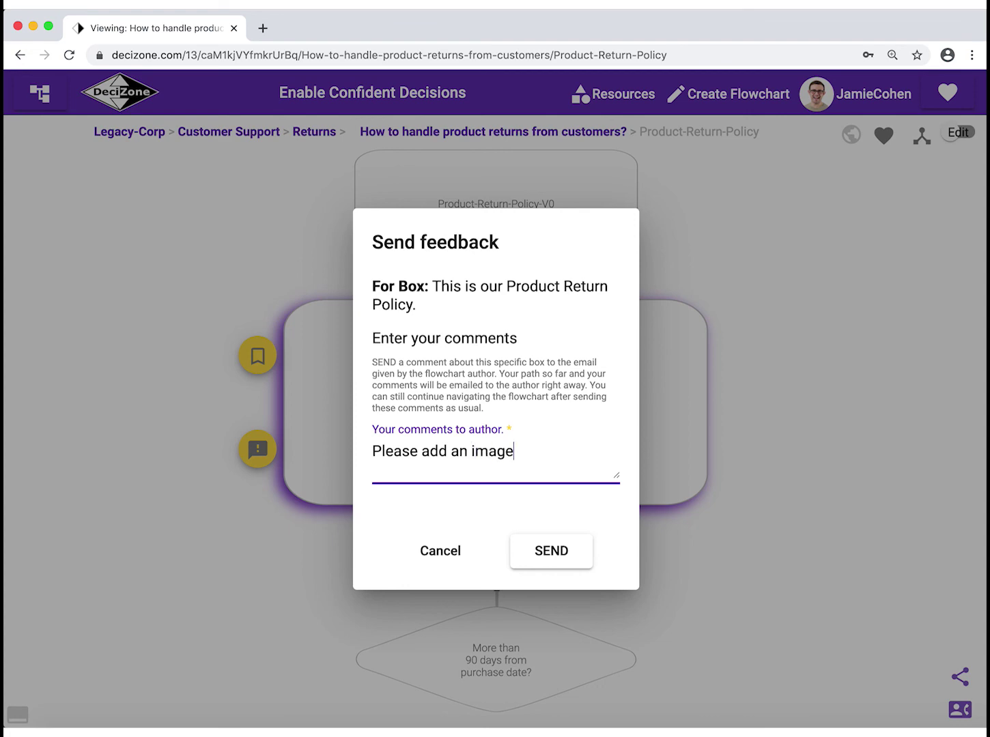
left_click(544, 550)
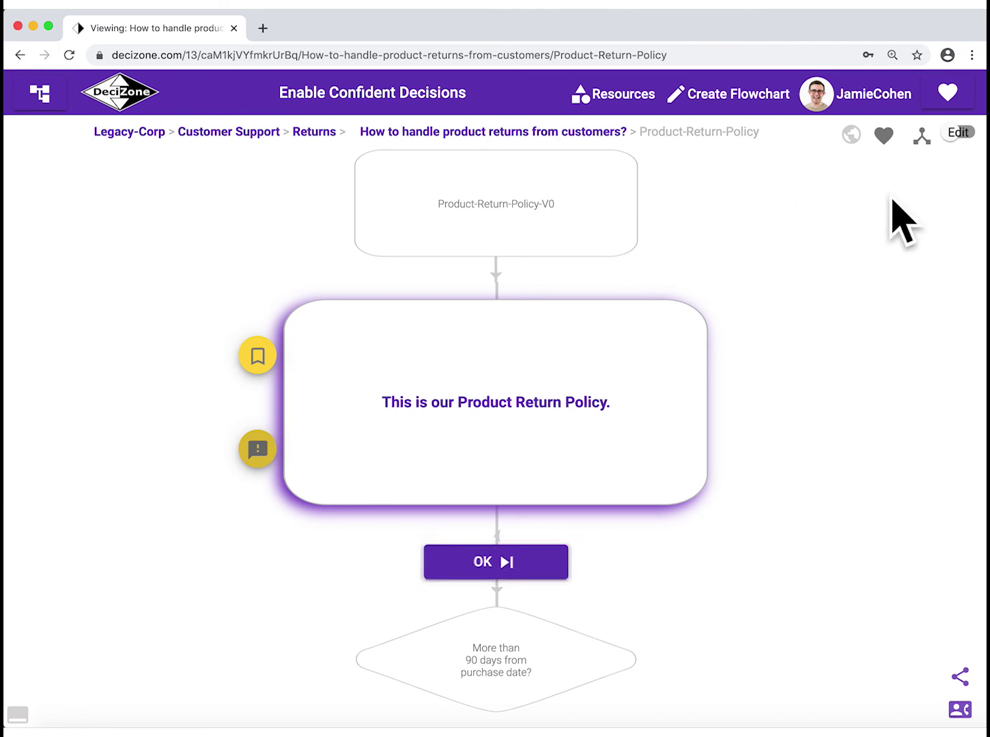
- Examine the version list and configurable properties of the Product-Return-Policy flowchart and close the overview
left_click(970, 137)
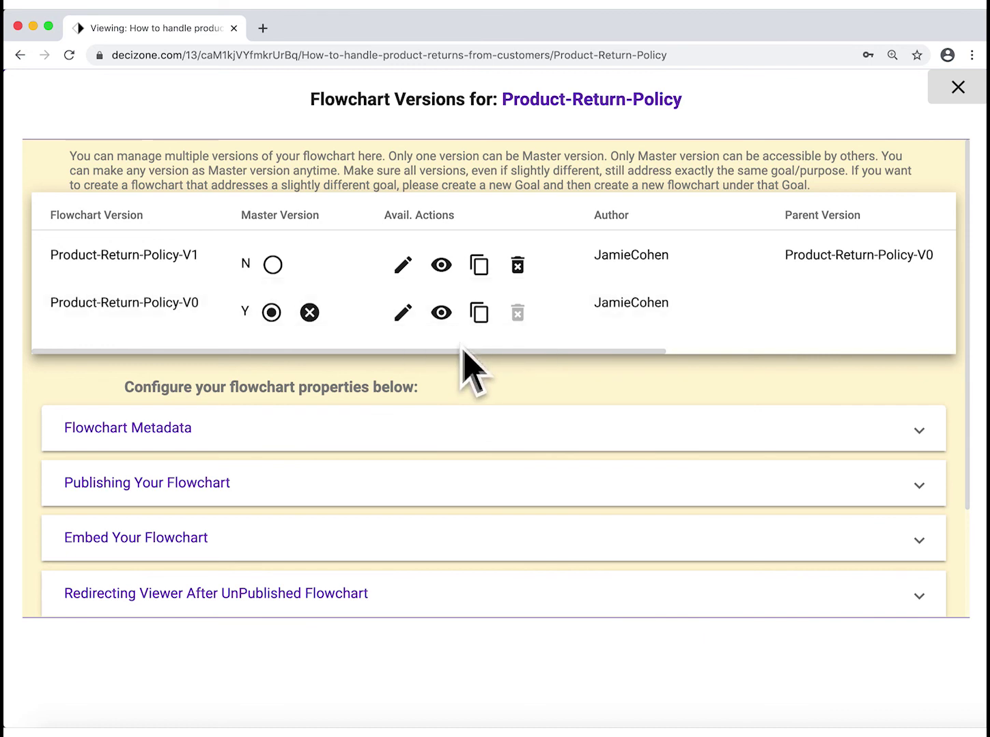
left_click(956, 91)
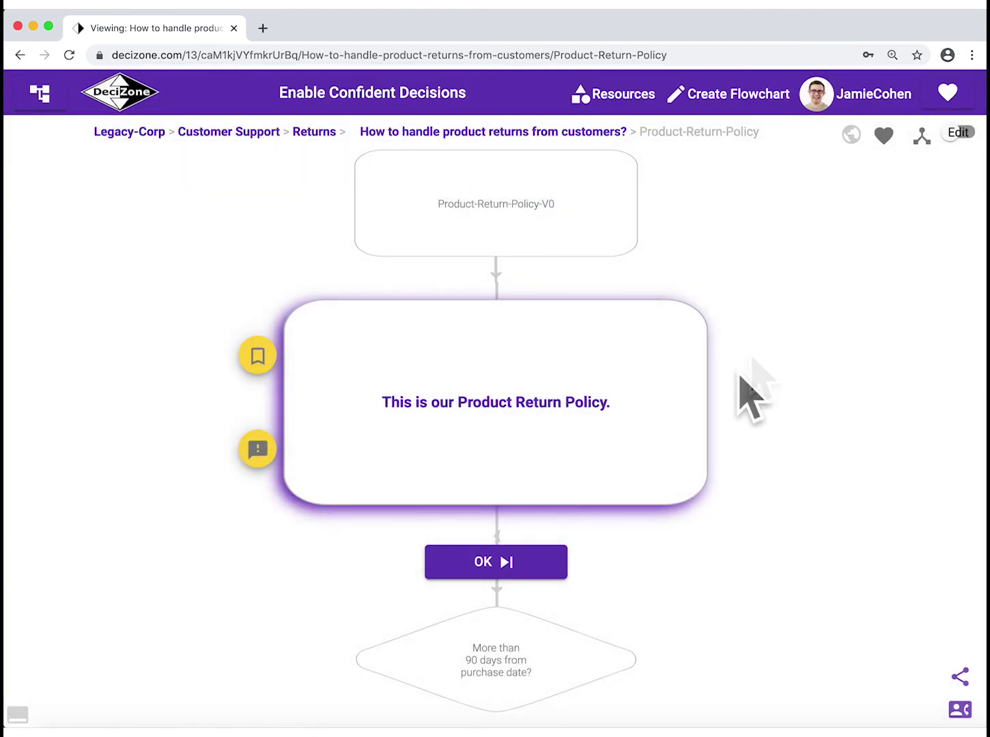
- Complete the flowchart through the No branch and Offer Exchange with the response "Some feedback", and review the Activity Record email
left_click(533, 566)
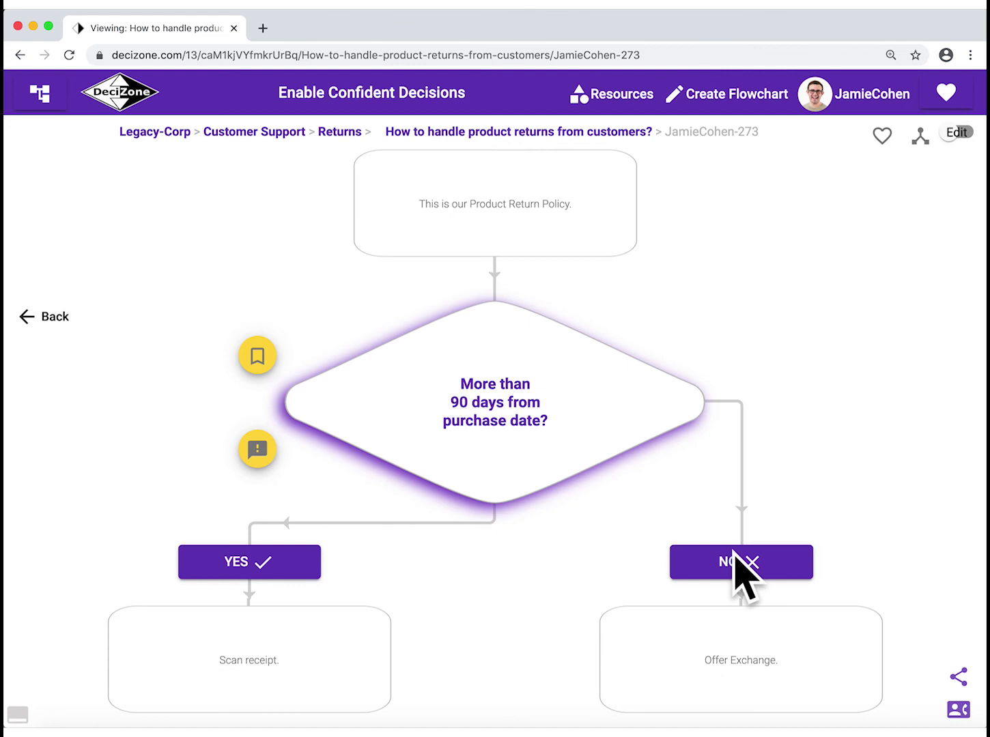
left_click(736, 557)
left_click(525, 566)
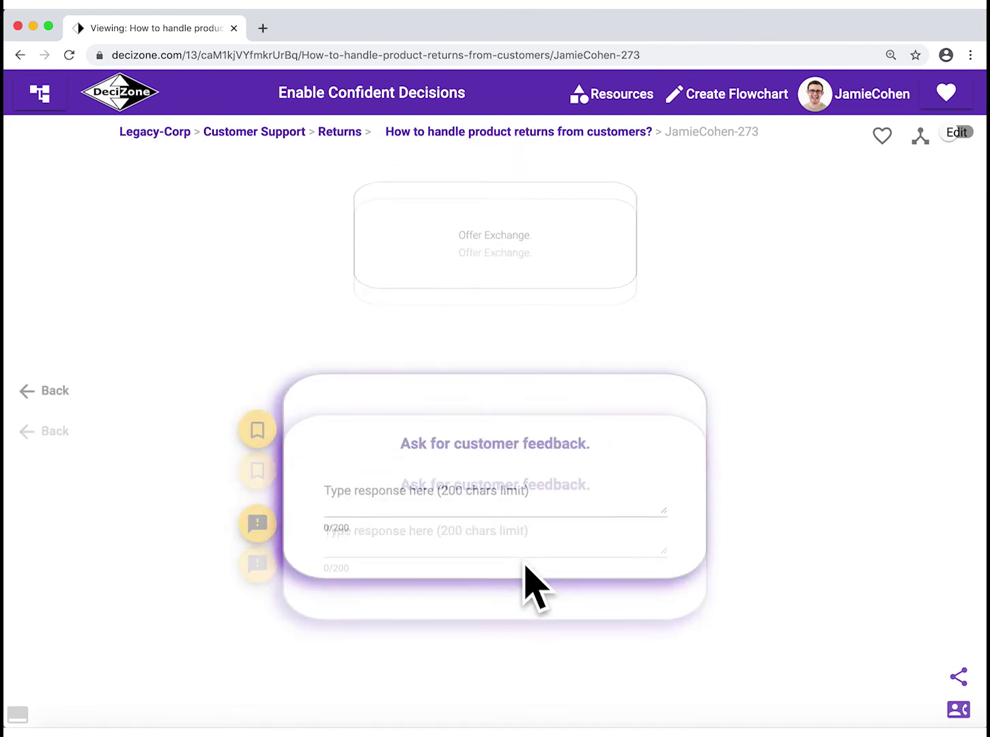
left_click(491, 422)
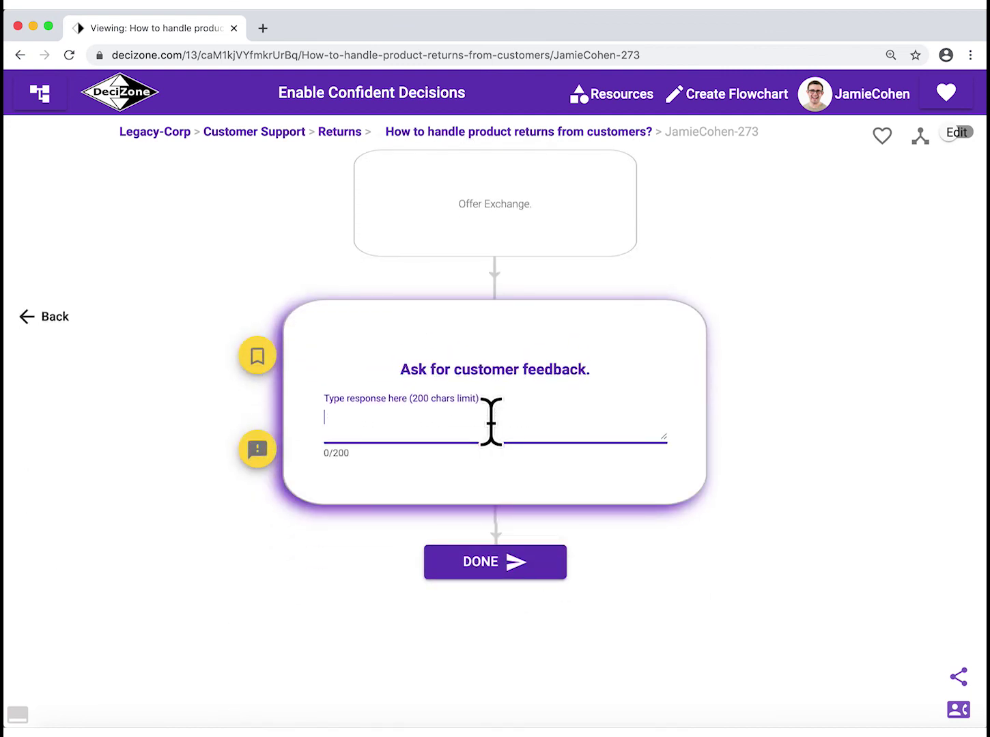
type("Some feedback")
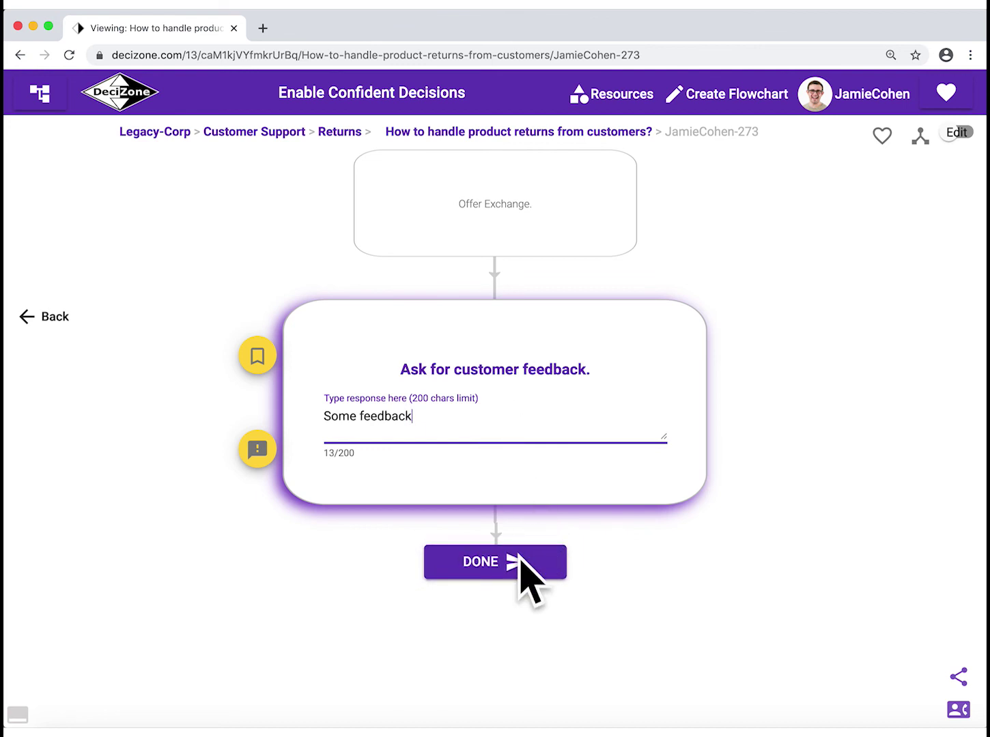
left_click(521, 560)
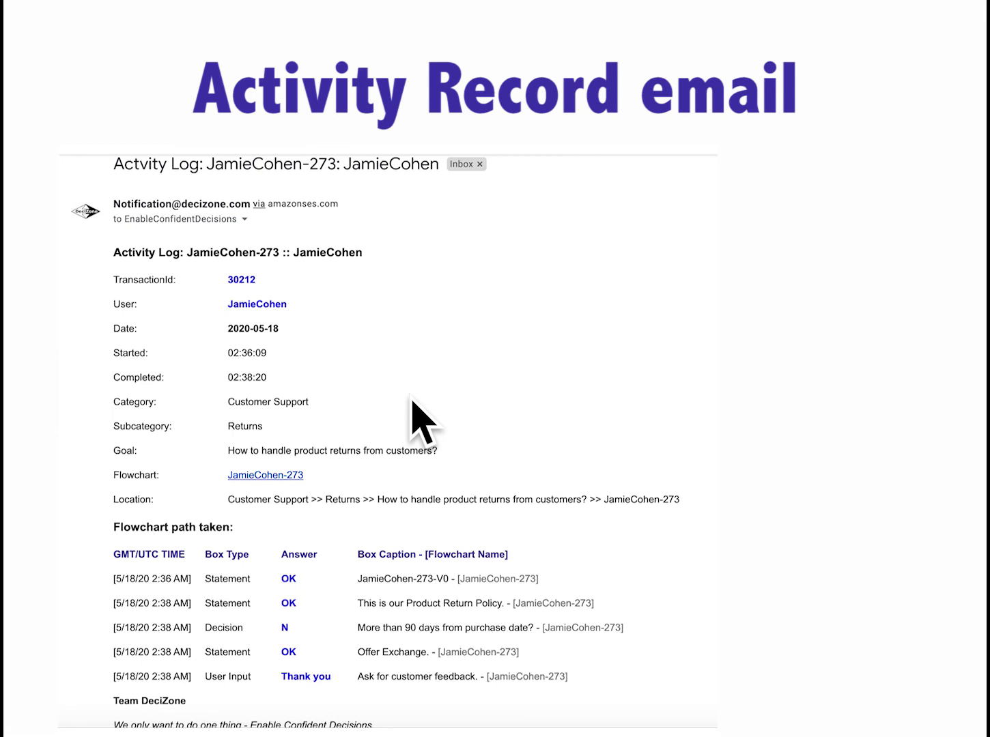
scroll(412, 403, "down", 1)
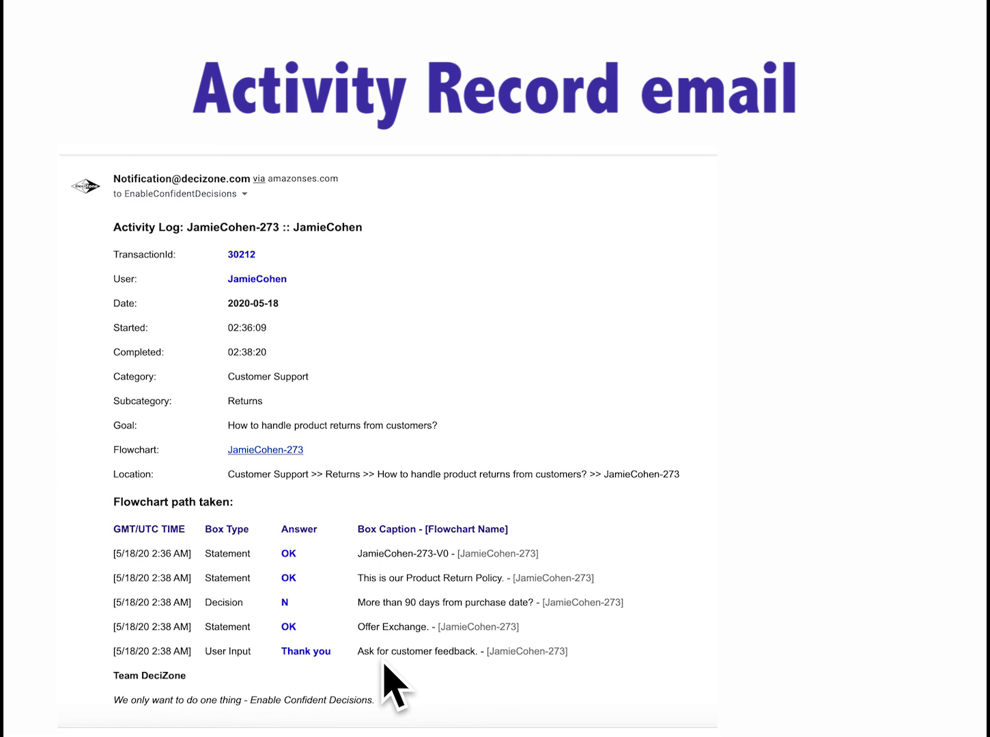
scroll(387, 683, "up", 1)
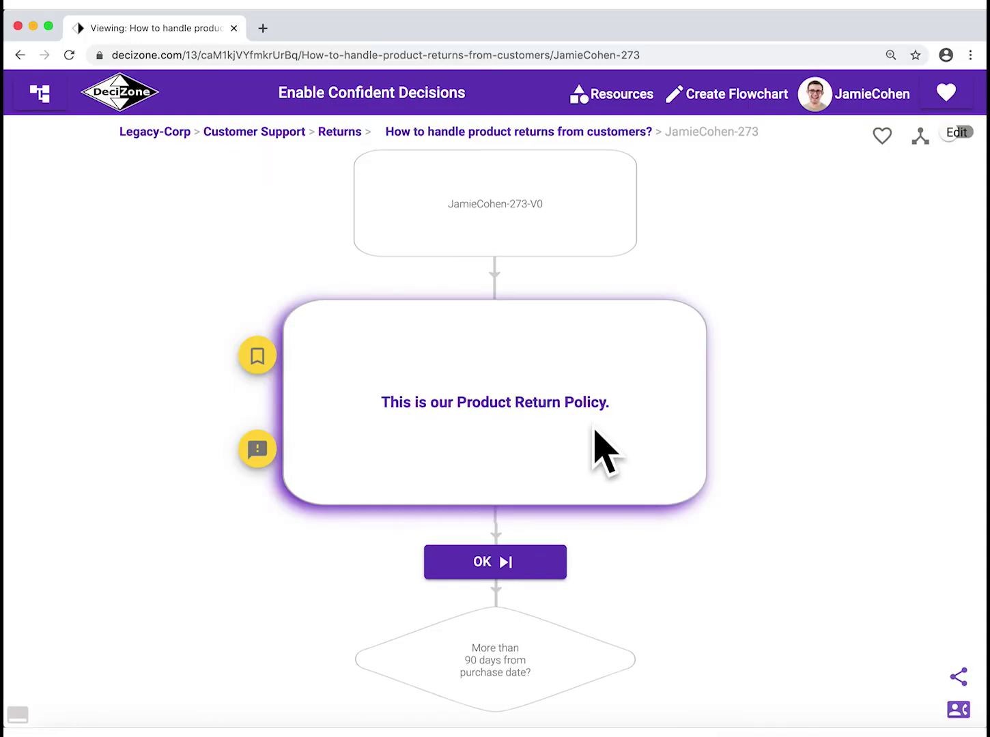
- Rerun the flowchart from the policy statement, answering No to the 90-day question, and submit "Some feedback" as the customer feedback
left_click(534, 565)
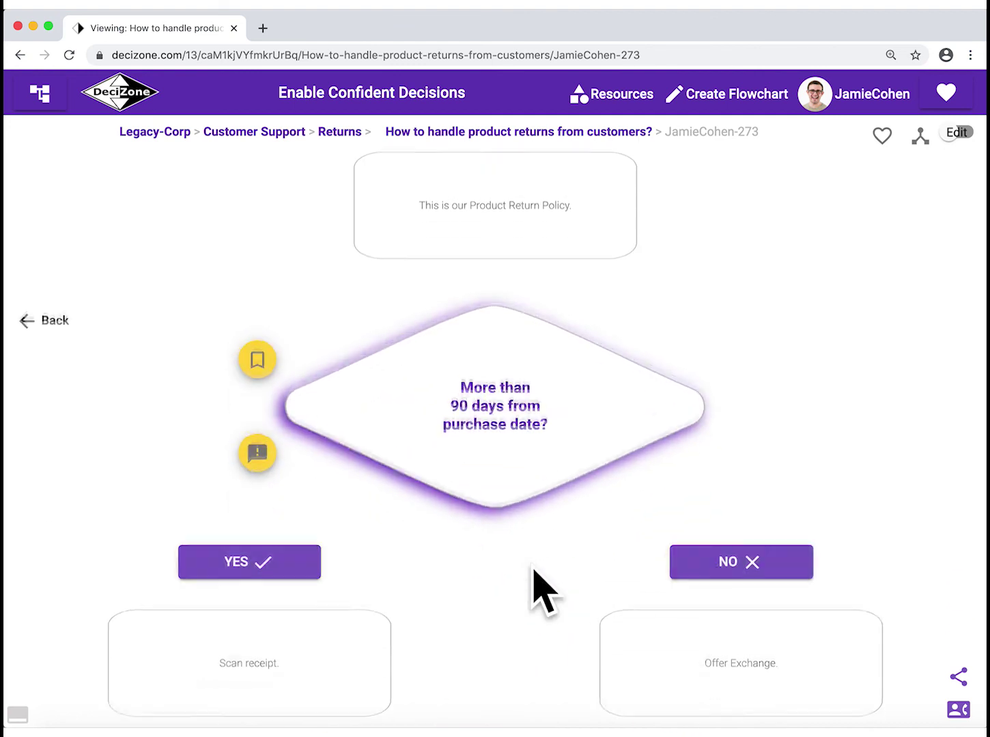
left_click(735, 557)
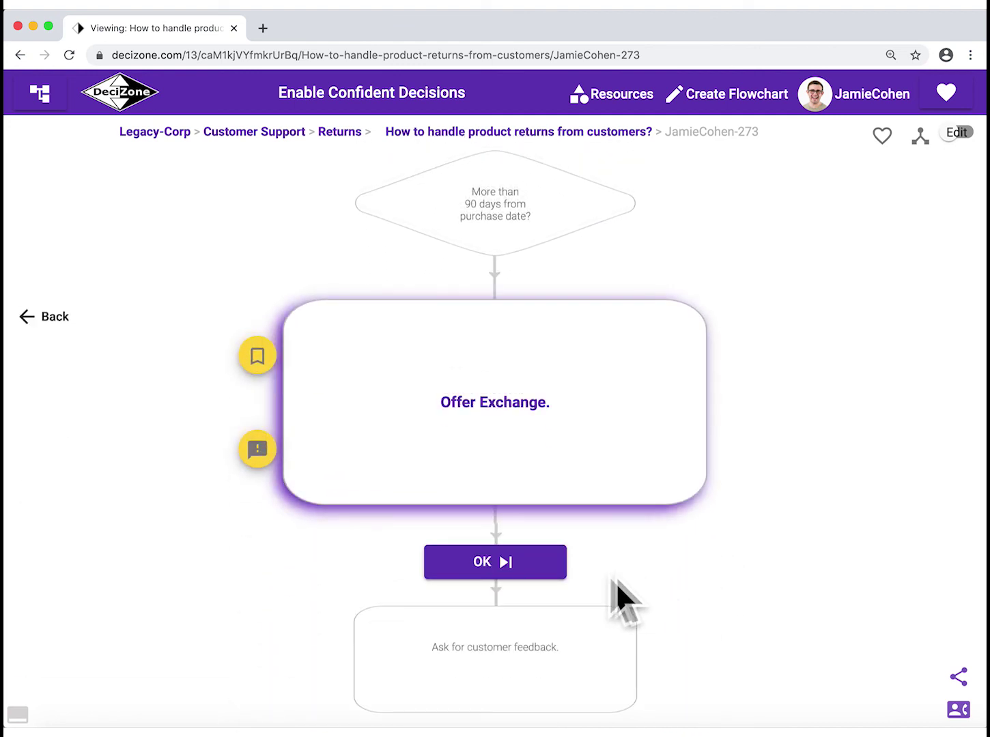
left_click(526, 564)
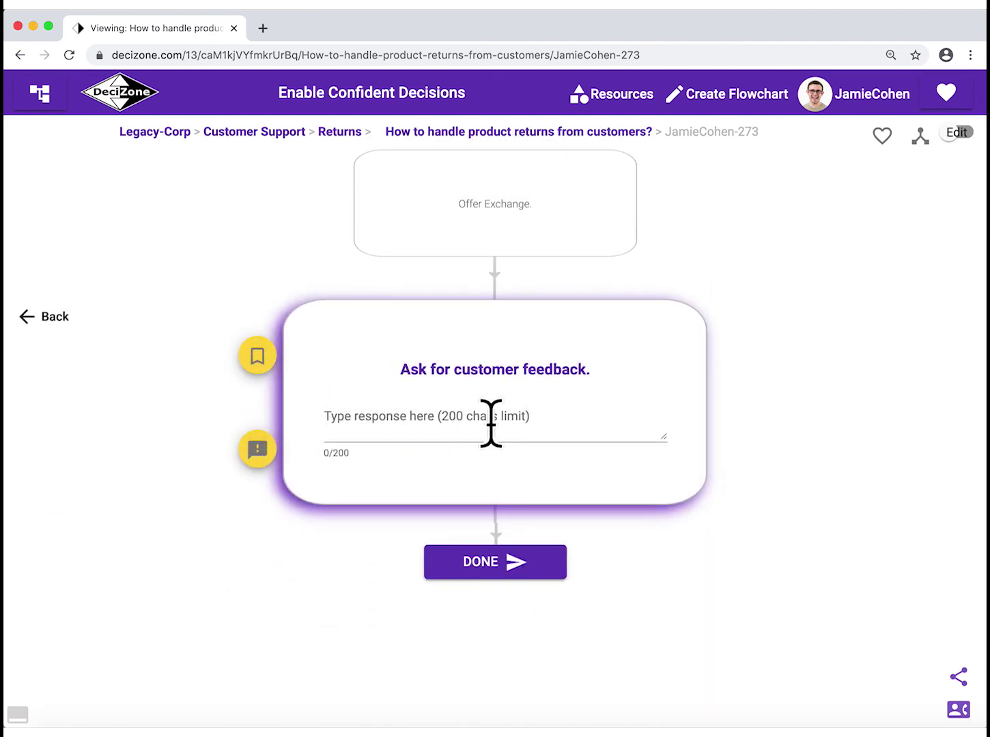
left_click(491, 421)
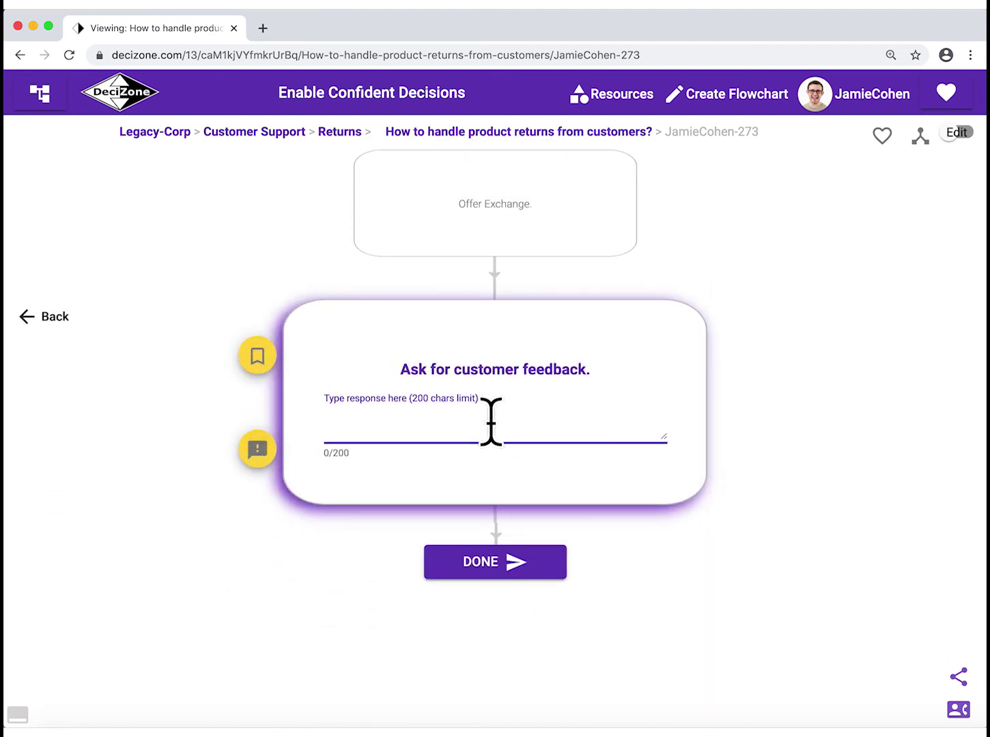
type("Some feedback")
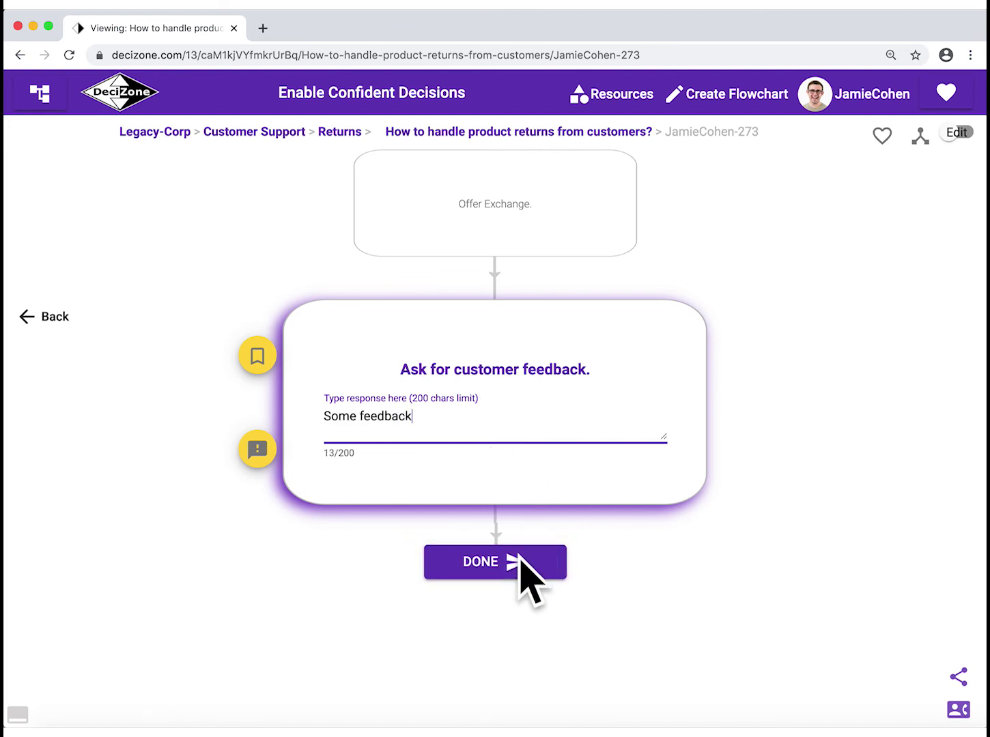
left_click(522, 556)
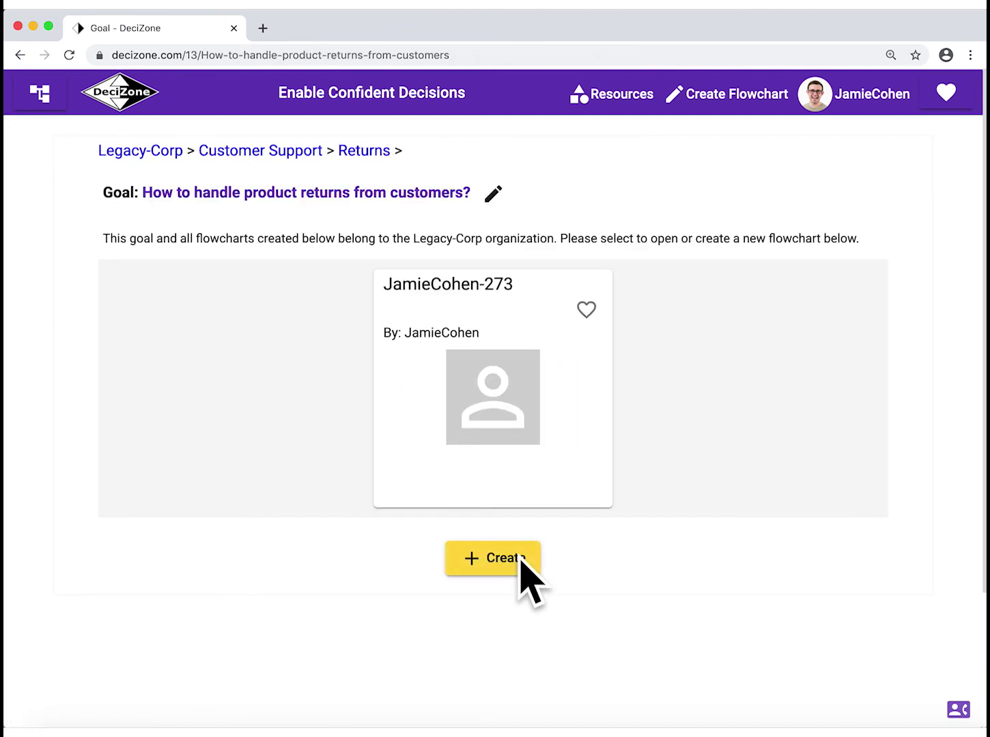
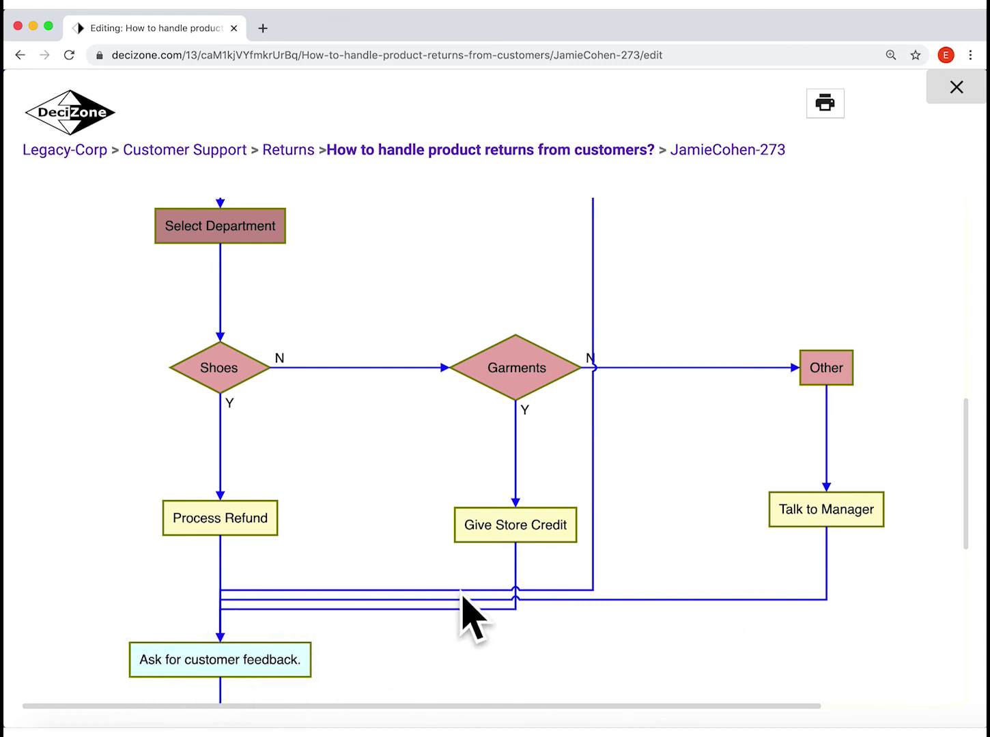
- Close the diagram and walk the editor from the policy box through Scan receipt and Select Department to the feedback box
left_click(953, 90)
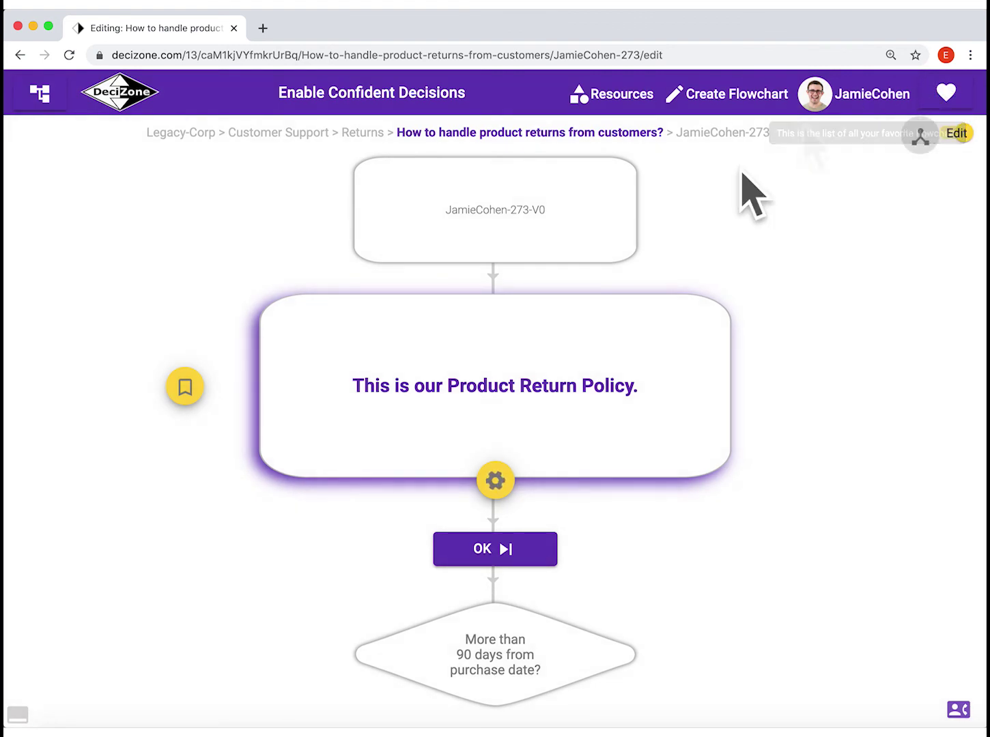
left_click(539, 648)
left_click(338, 672)
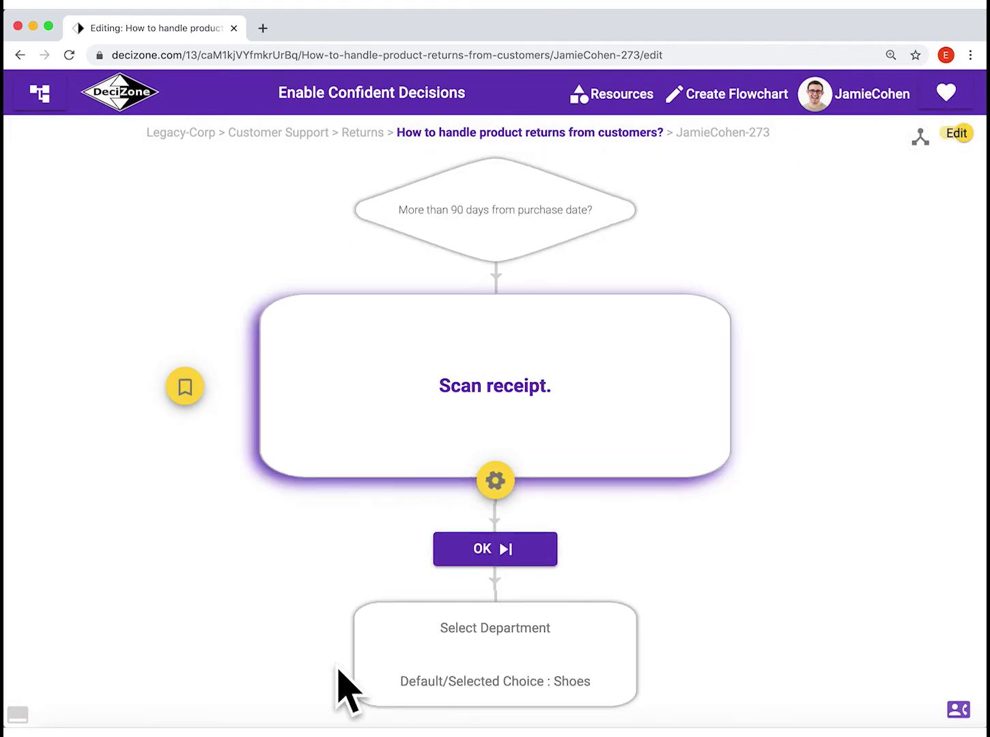
left_click(468, 660)
left_click(464, 657)
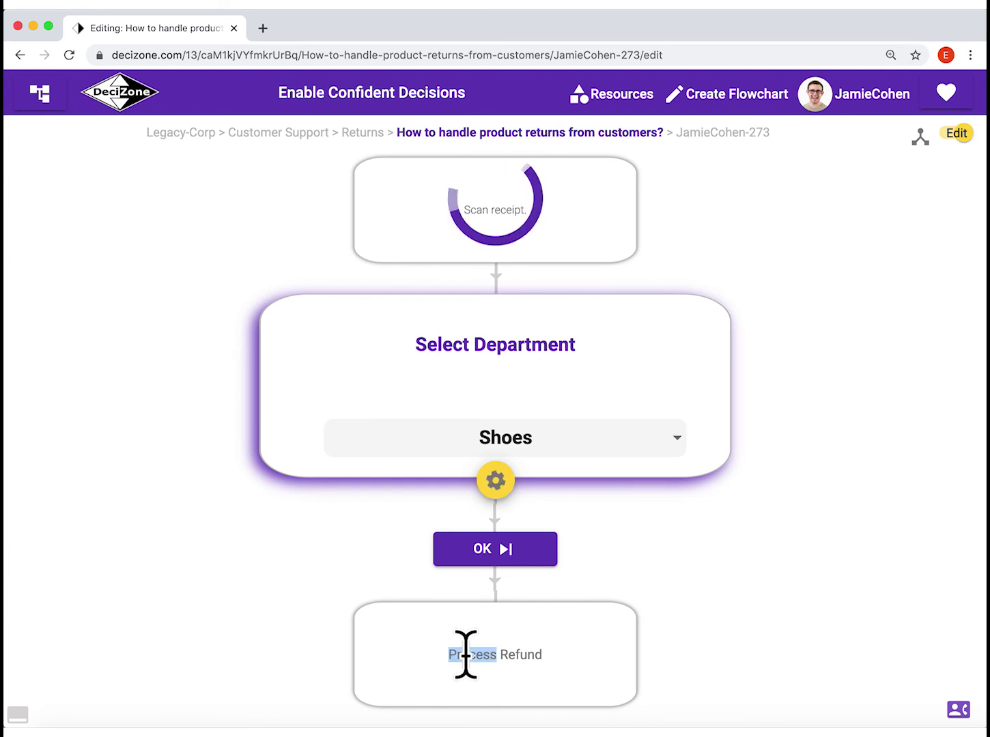
left_click(506, 632)
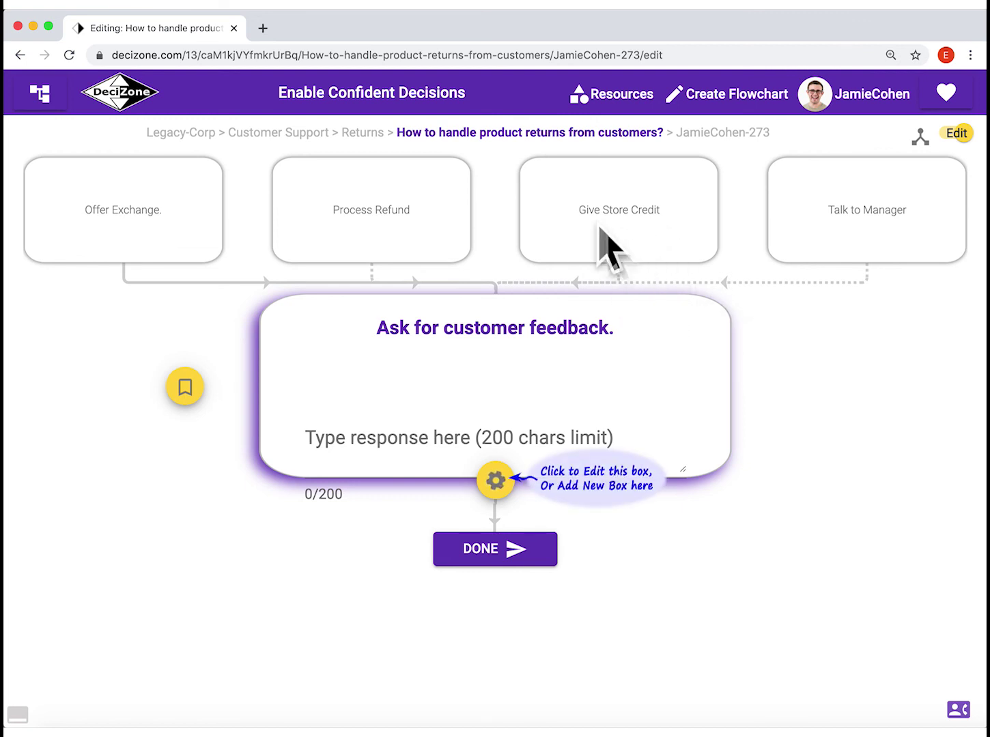
- Go back to the Give Store Credit box and examine its editing options, including the bookmark link deletion, without changing anything
left_click(631, 250)
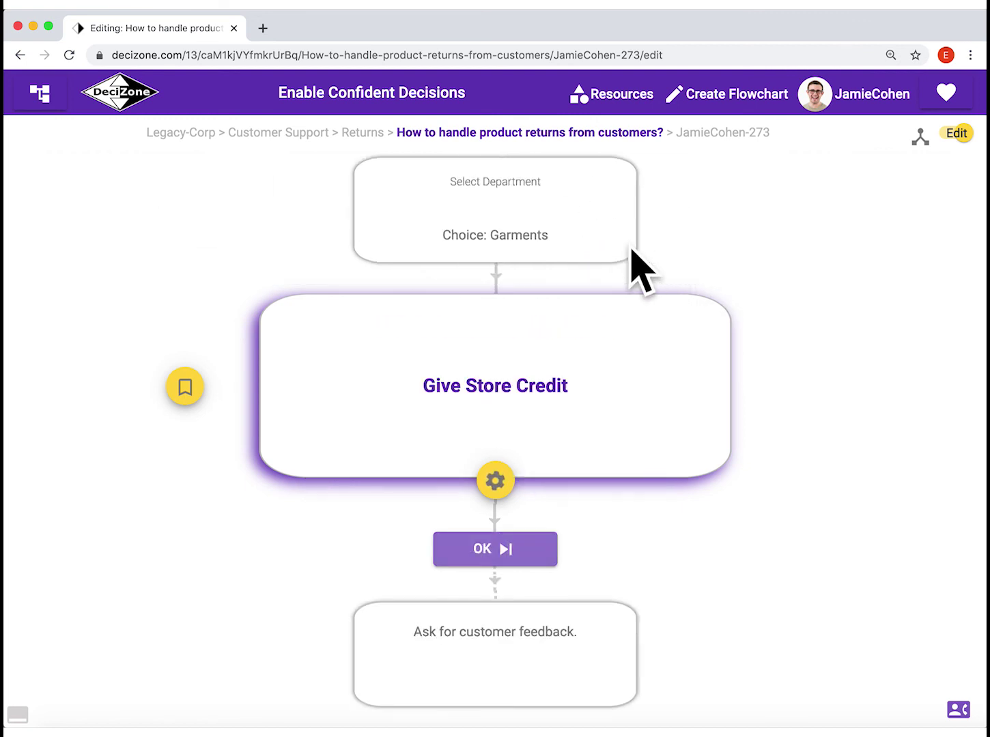
left_click(506, 481)
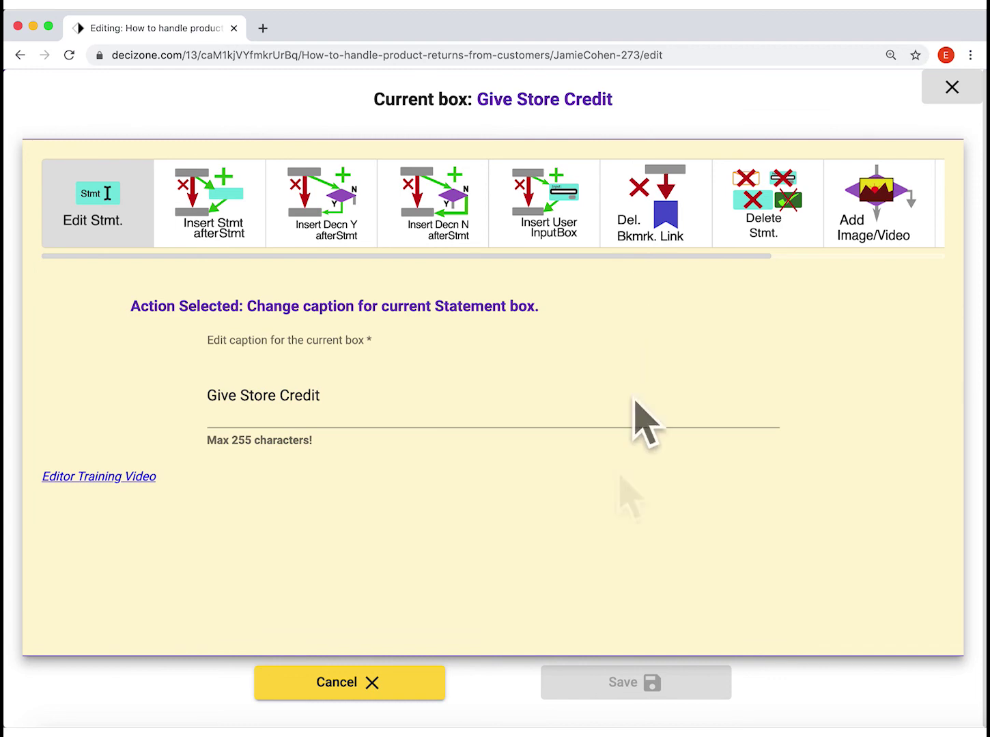
left_click(408, 707)
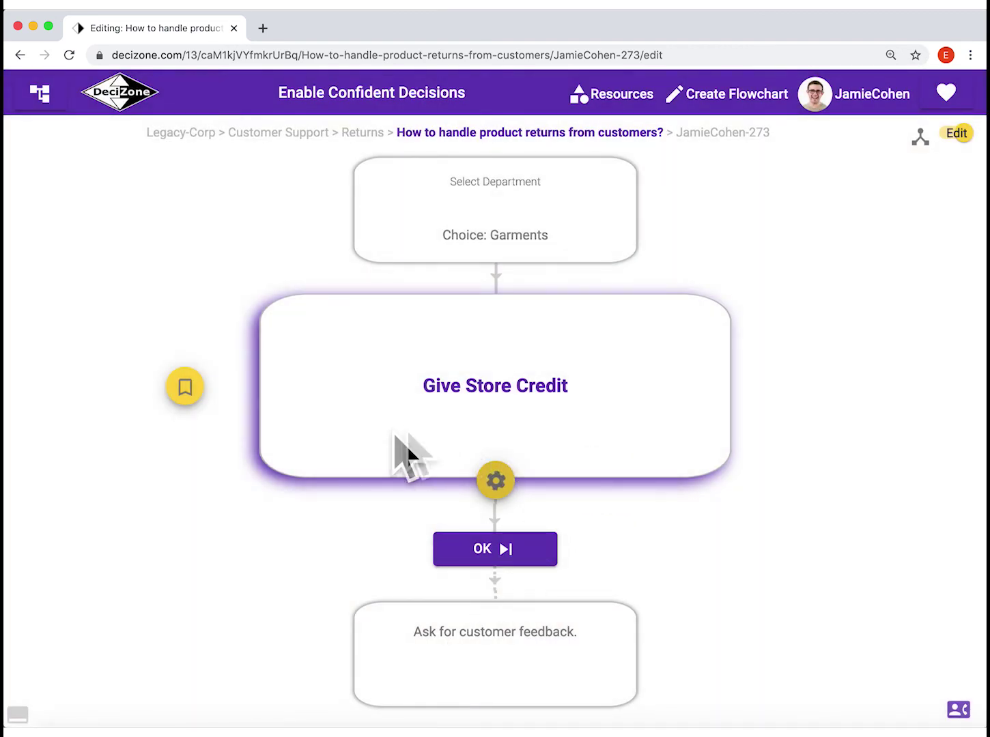
left_click(496, 480)
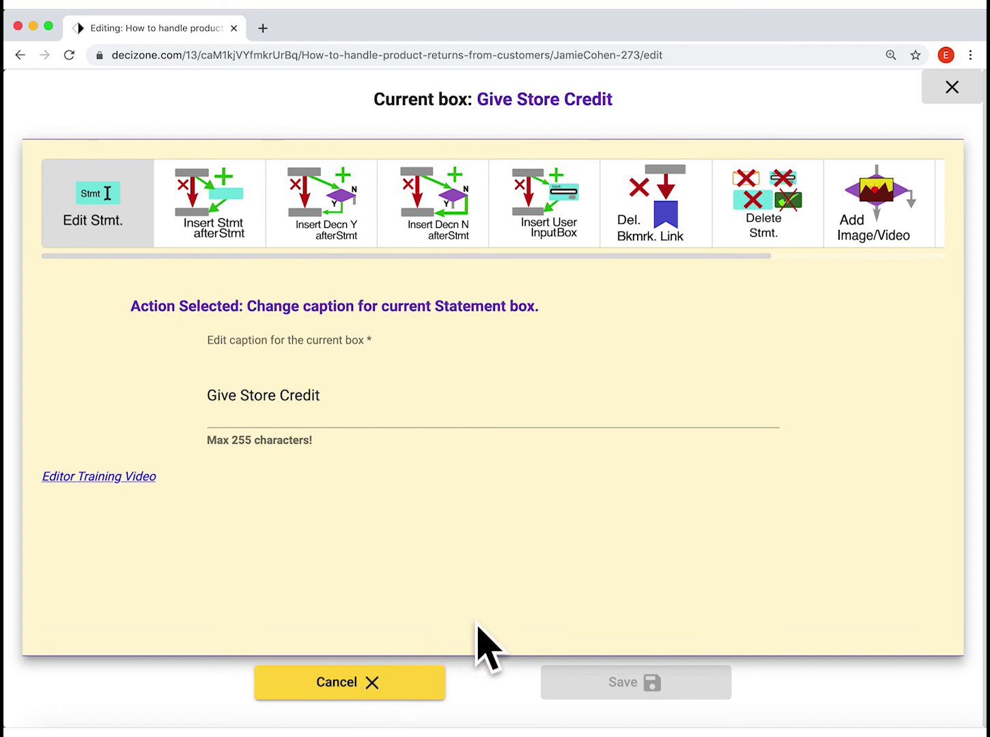
left_click(404, 687)
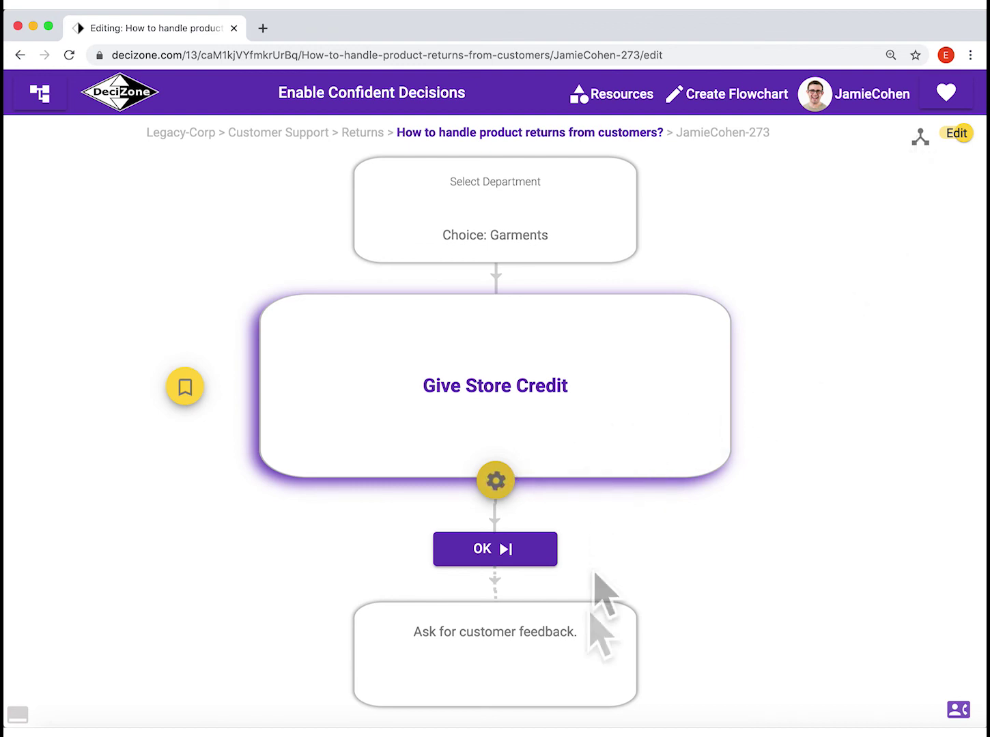
- Follow the bookmark link to Ask for customer feedback, return to Give Store Credit, and review its editing options without saving
left_click(570, 676)
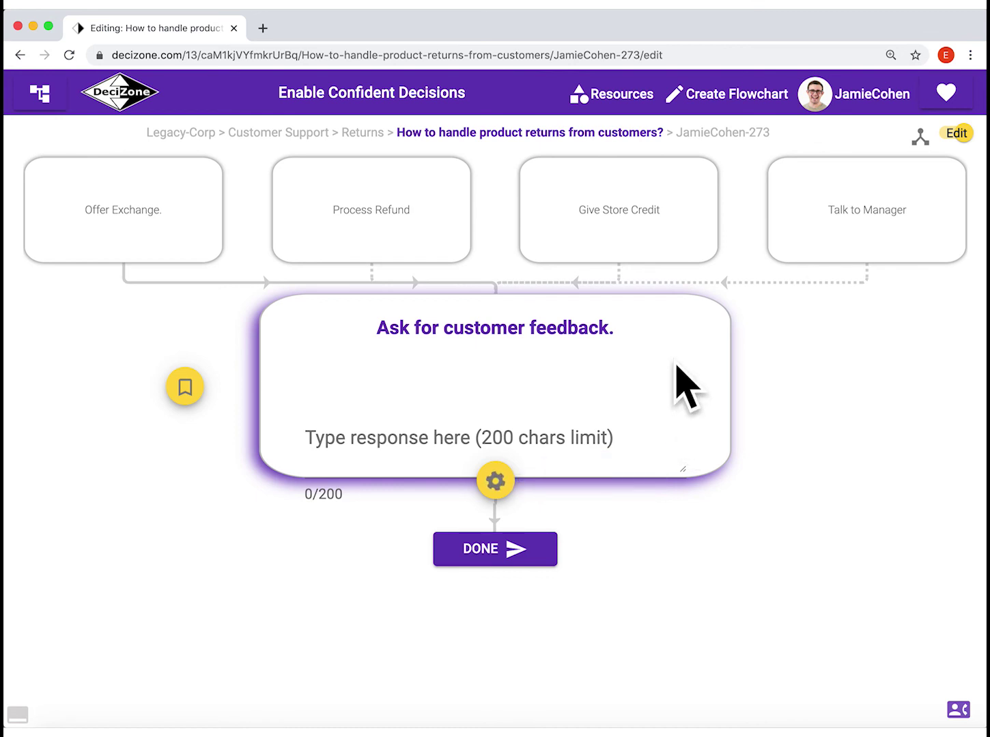
left_click(656, 247)
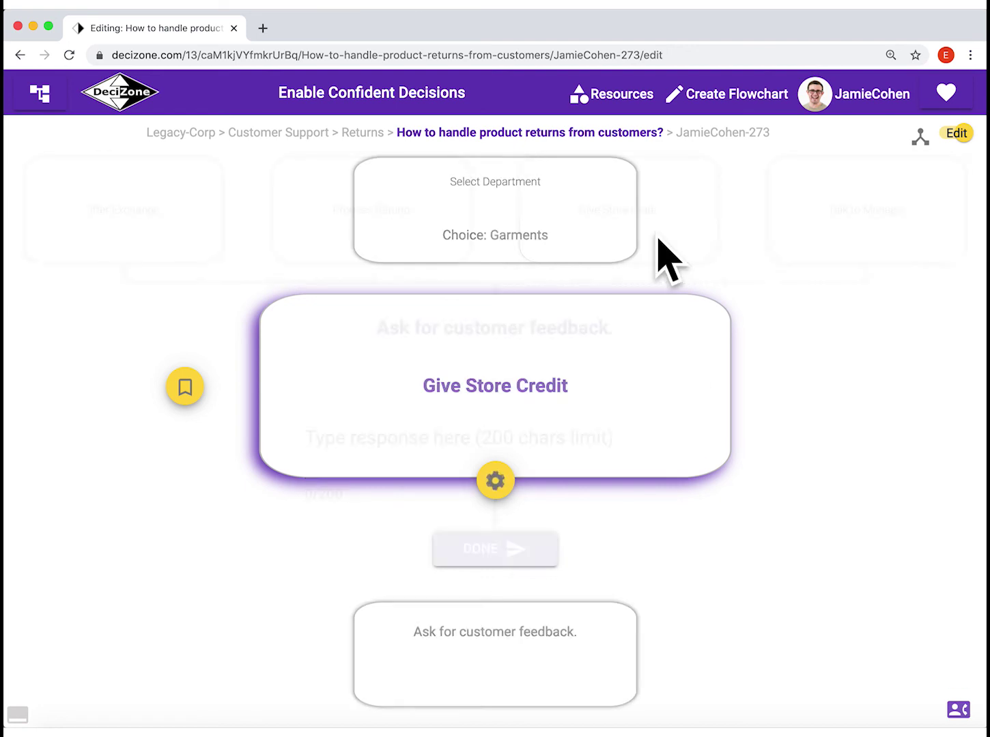
left_click(495, 481)
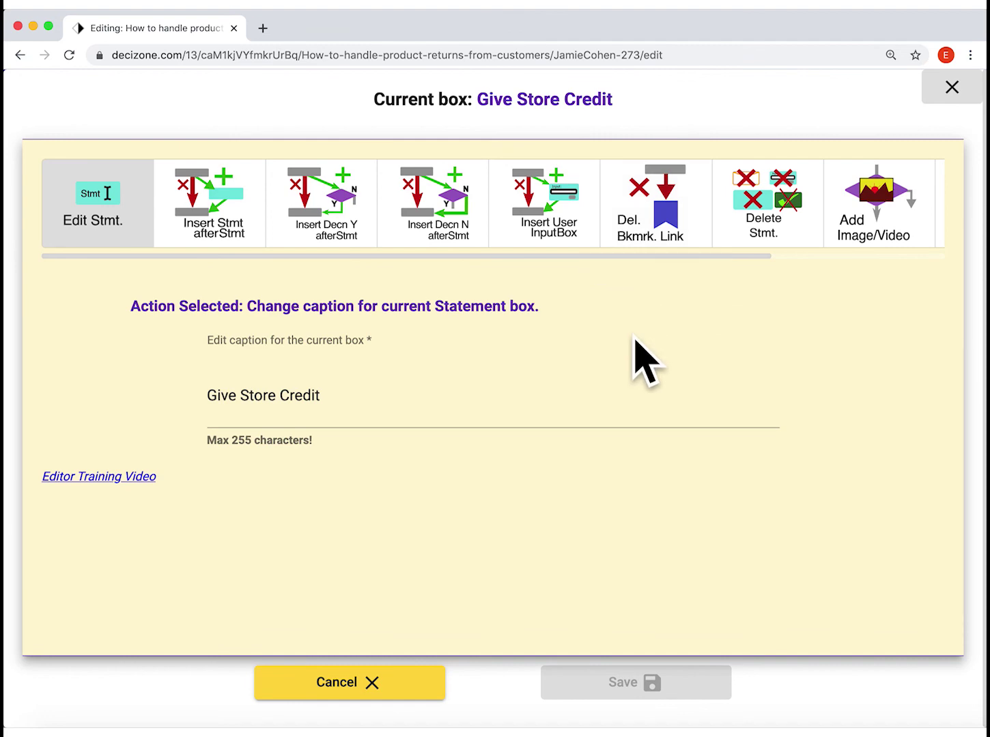
left_click(389, 685)
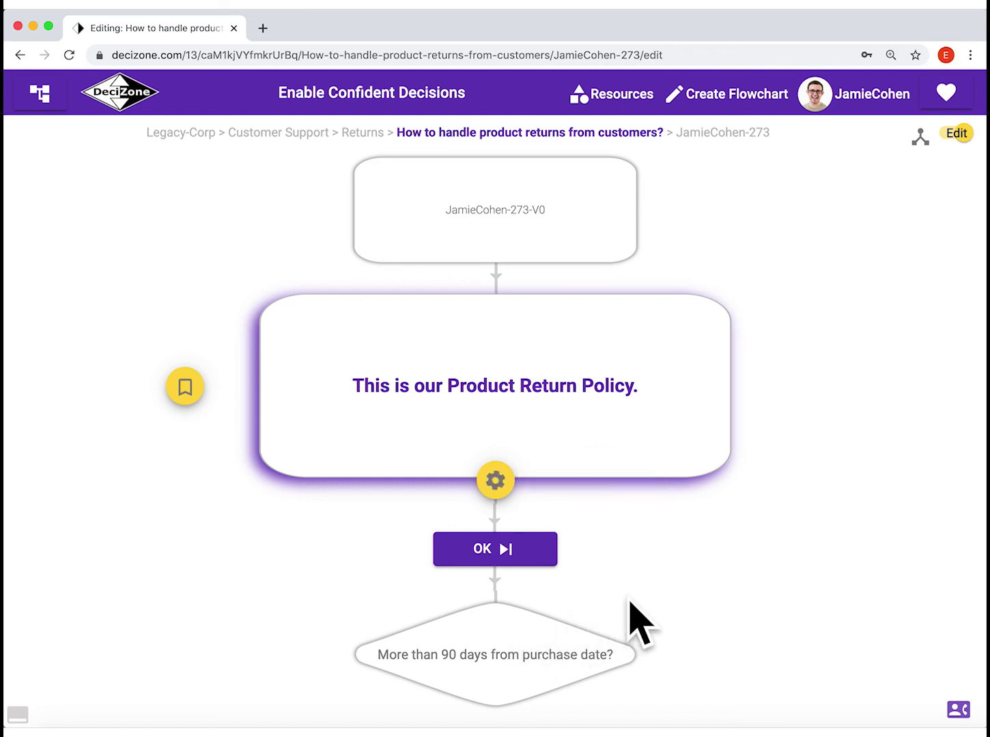
- Insert a regular decision box captioned "Is the product damaged?" on the Yes branch of "More than 90 days from purchase date?", continuing on its Yes connector
left_click(532, 623)
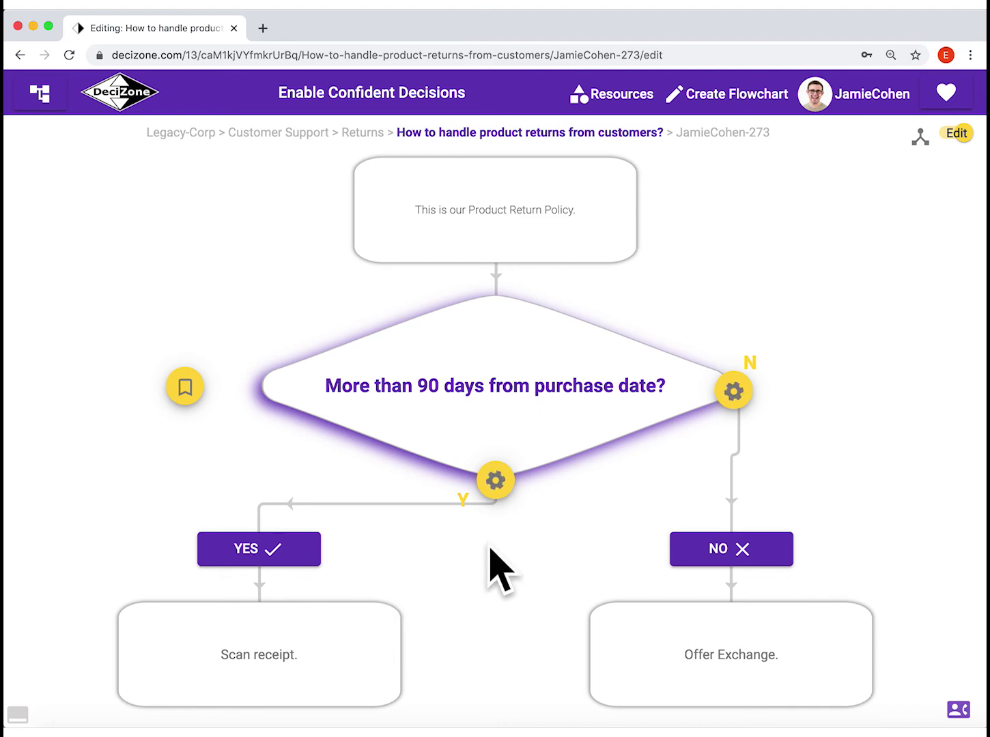
left_click(497, 482)
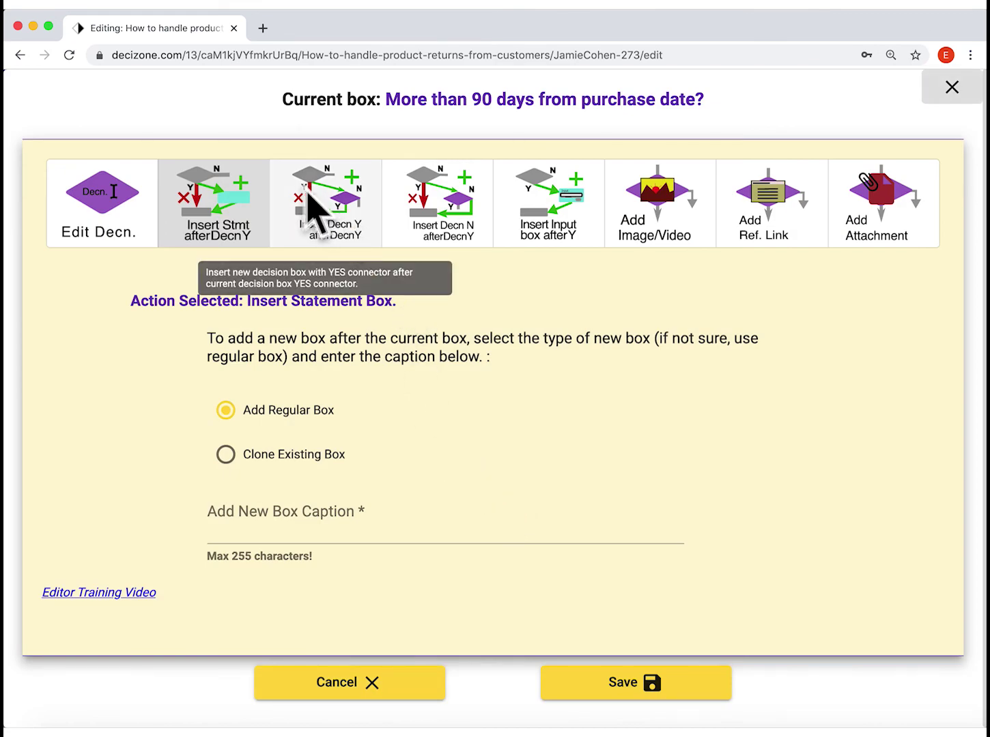
left_click(348, 220)
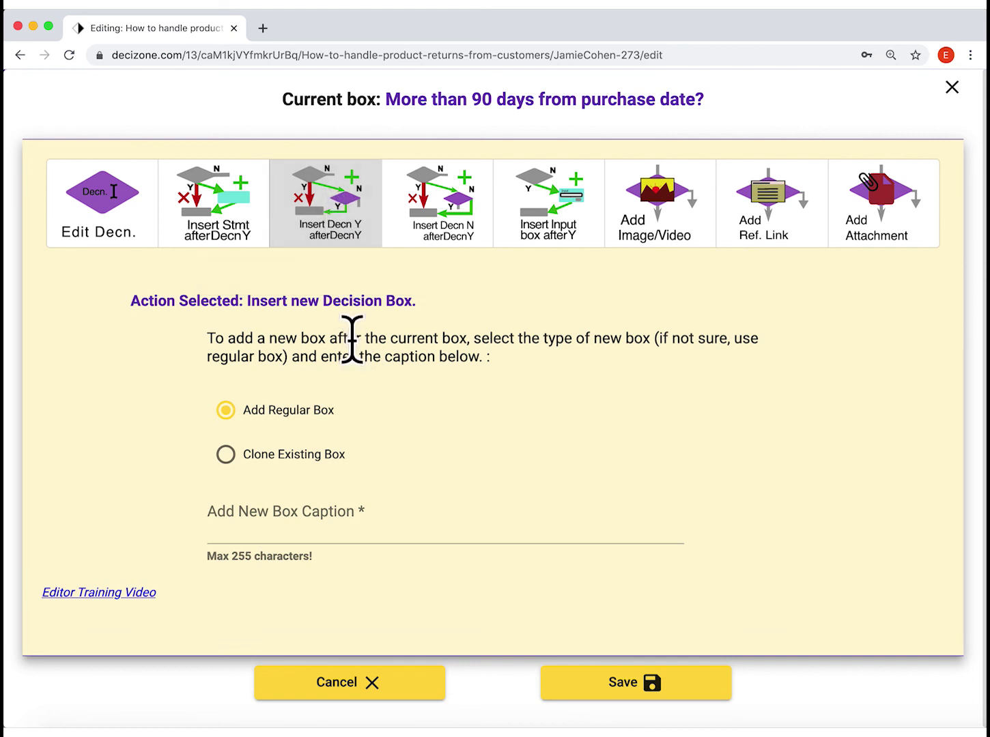
left_click(370, 505)
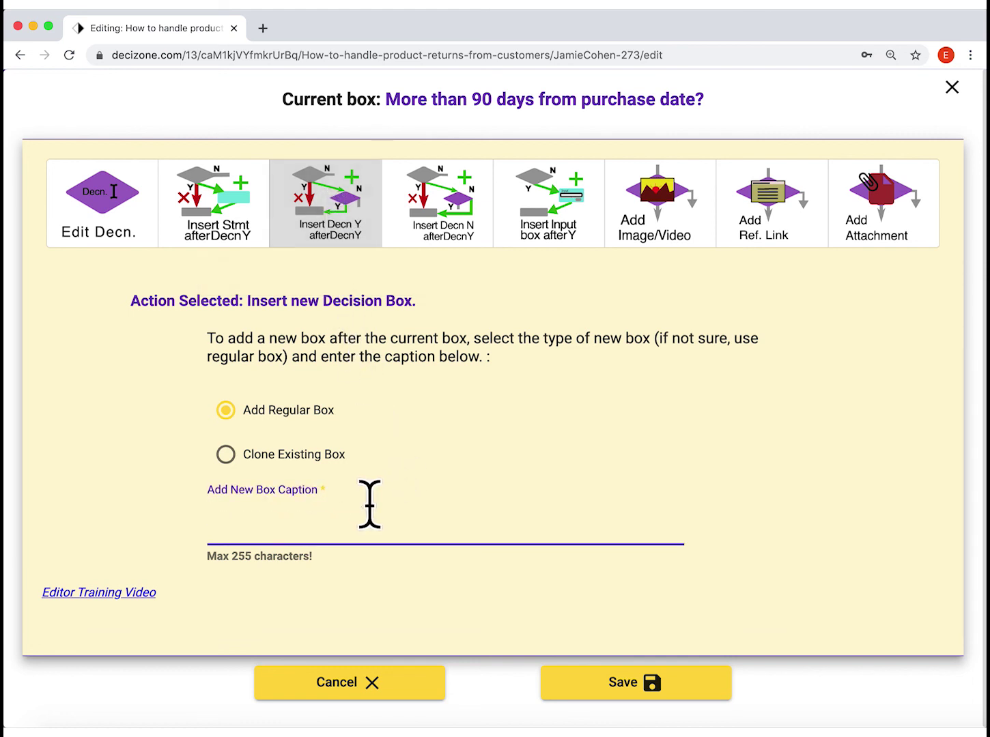
type("Is the produc")
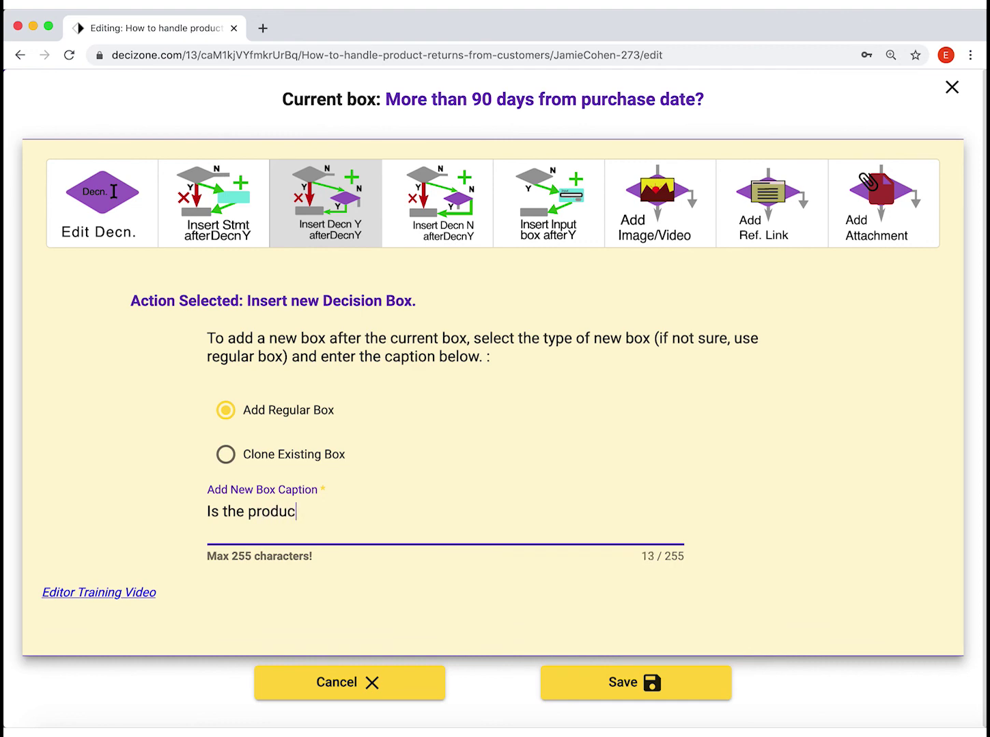
type("t damaged")
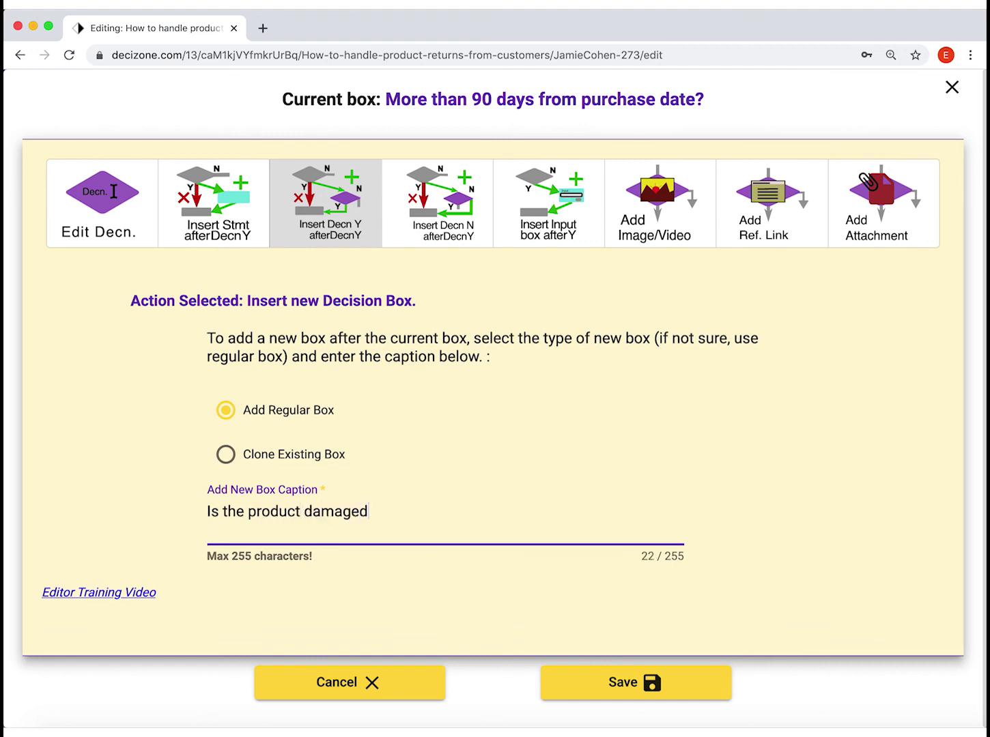
type("?")
left_click(647, 691)
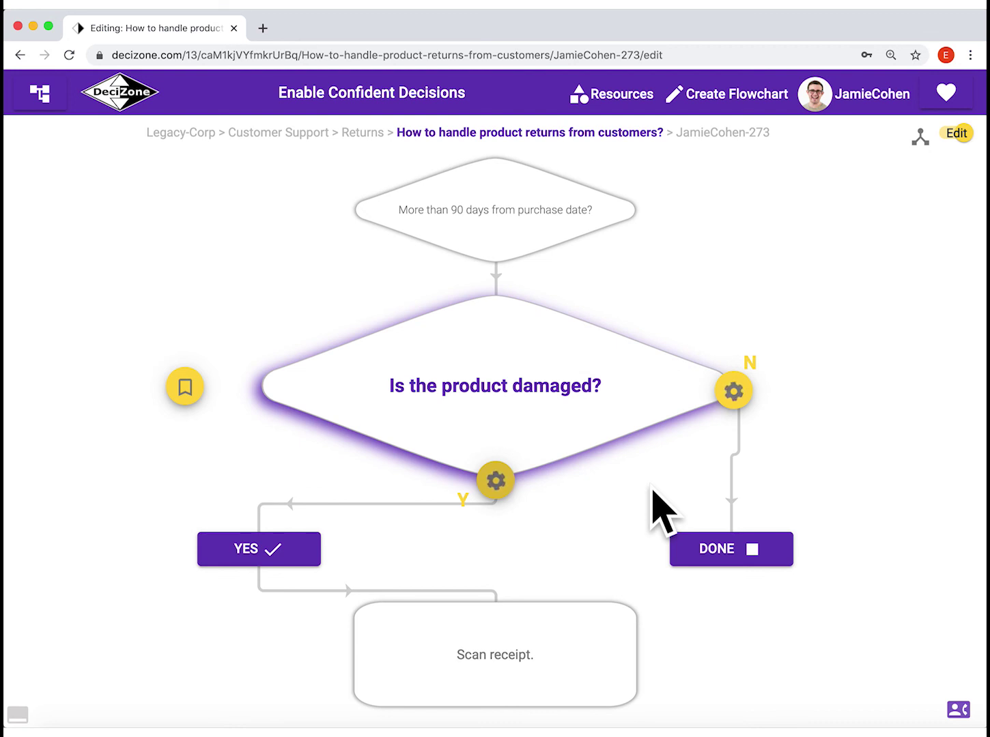
- Review the Yes-connector editing options of the "Is the product damaged?" box and leave without saving
left_click(495, 480)
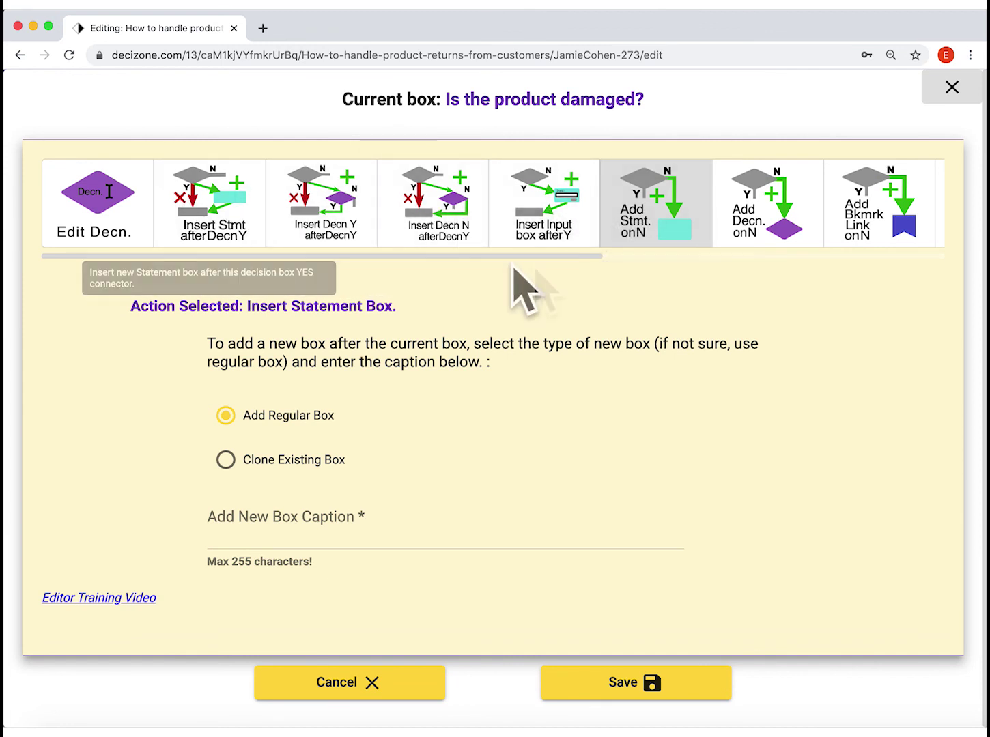
left_click(418, 685)
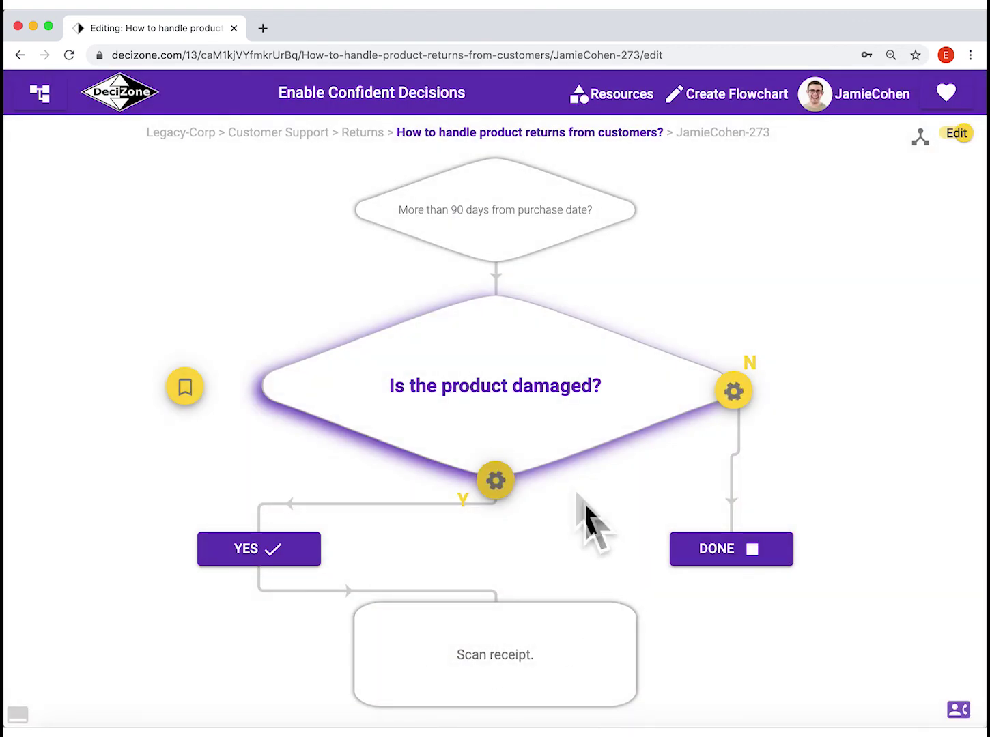
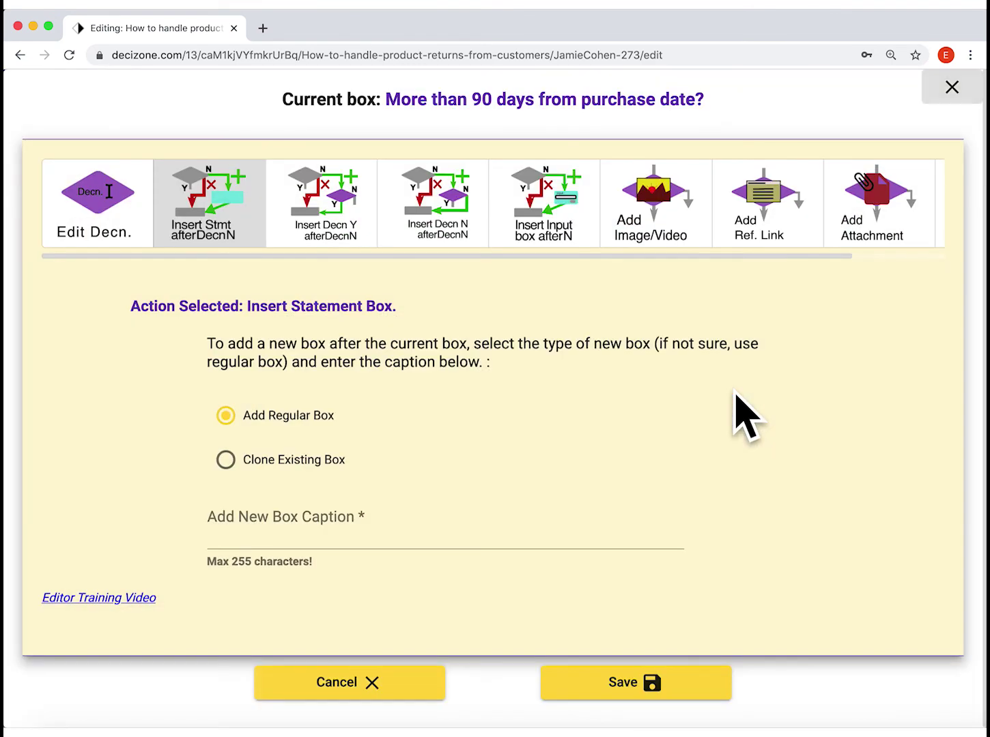
- Examine the image/video, reference link and attachment options of "More than 90 days from purchase date?" without saving anything
left_click(667, 229)
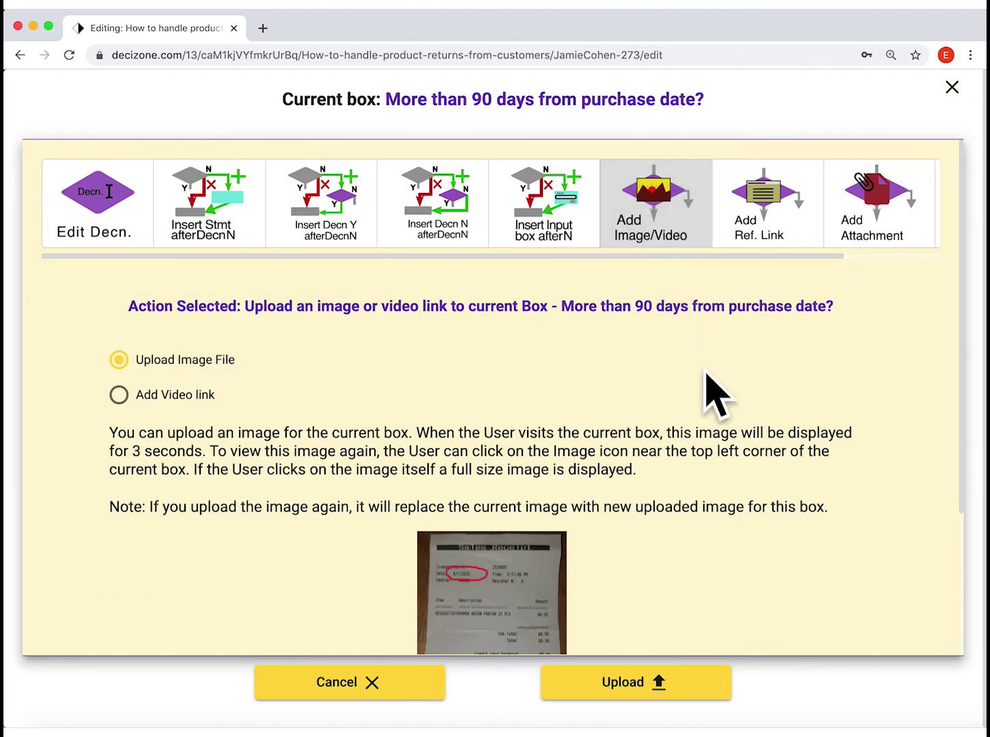
left_click(206, 396)
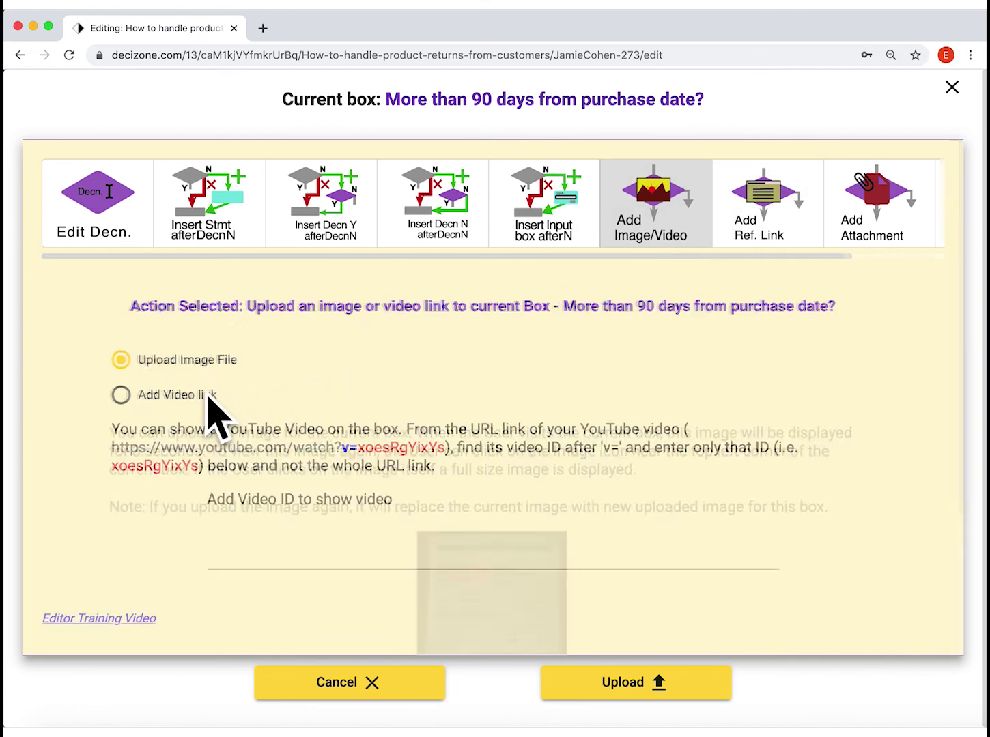
left_click(775, 225)
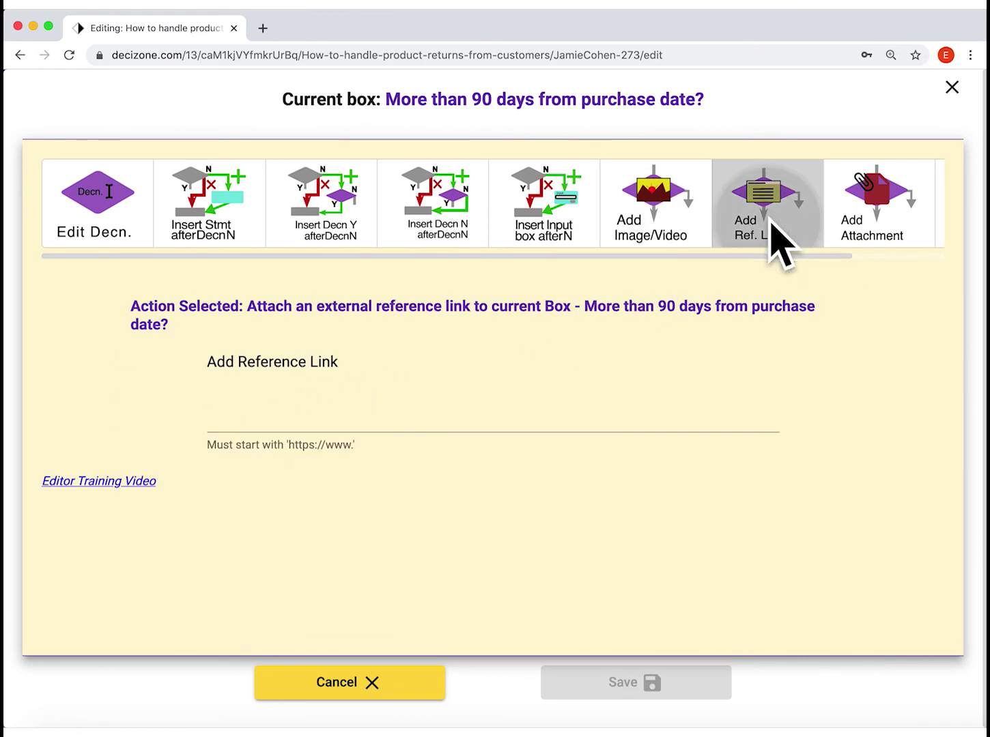
left_click(865, 226)
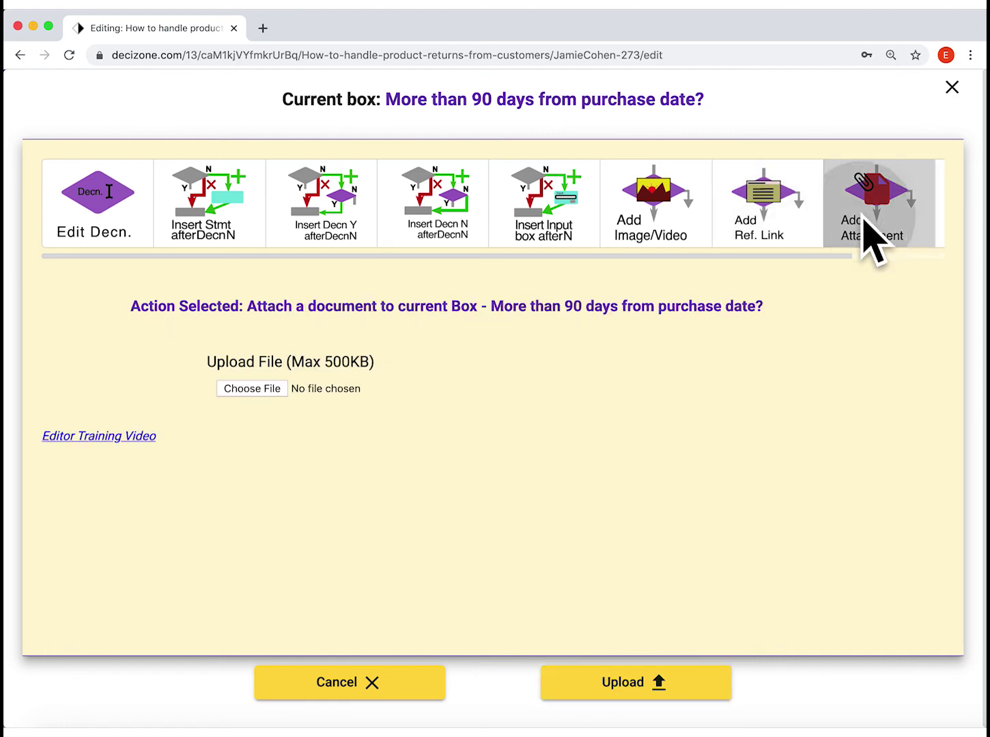
left_click(675, 241)
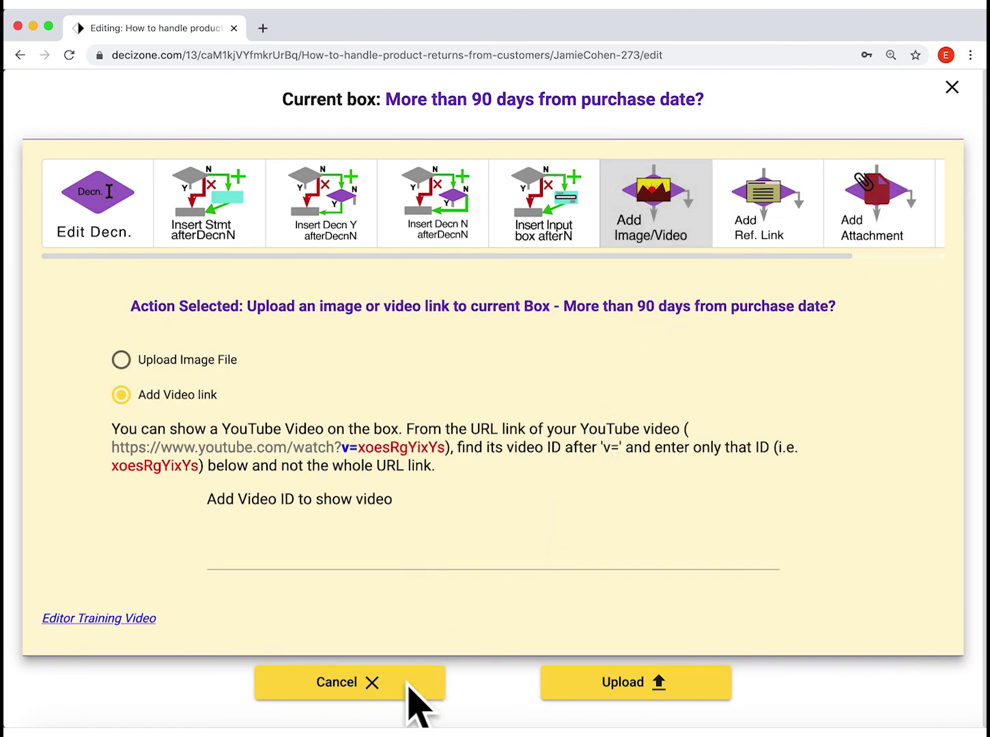
left_click(377, 683)
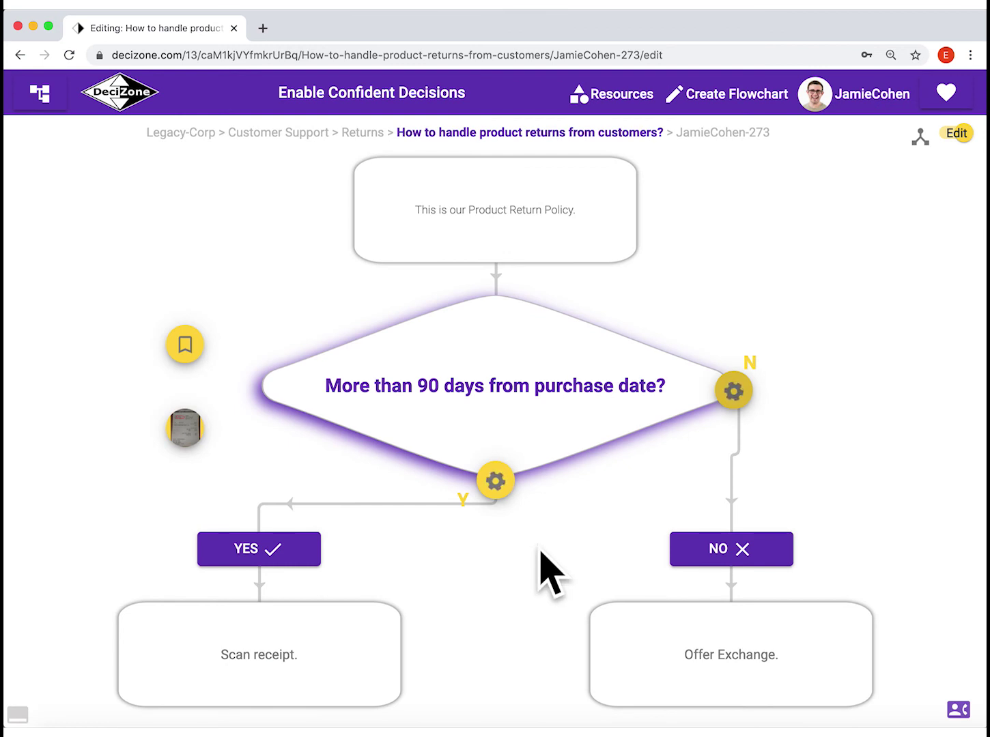
- View the sales receipt image attached to "More than 90 days from purchase date?", both full size and in the box preview
mouse_move(193, 425)
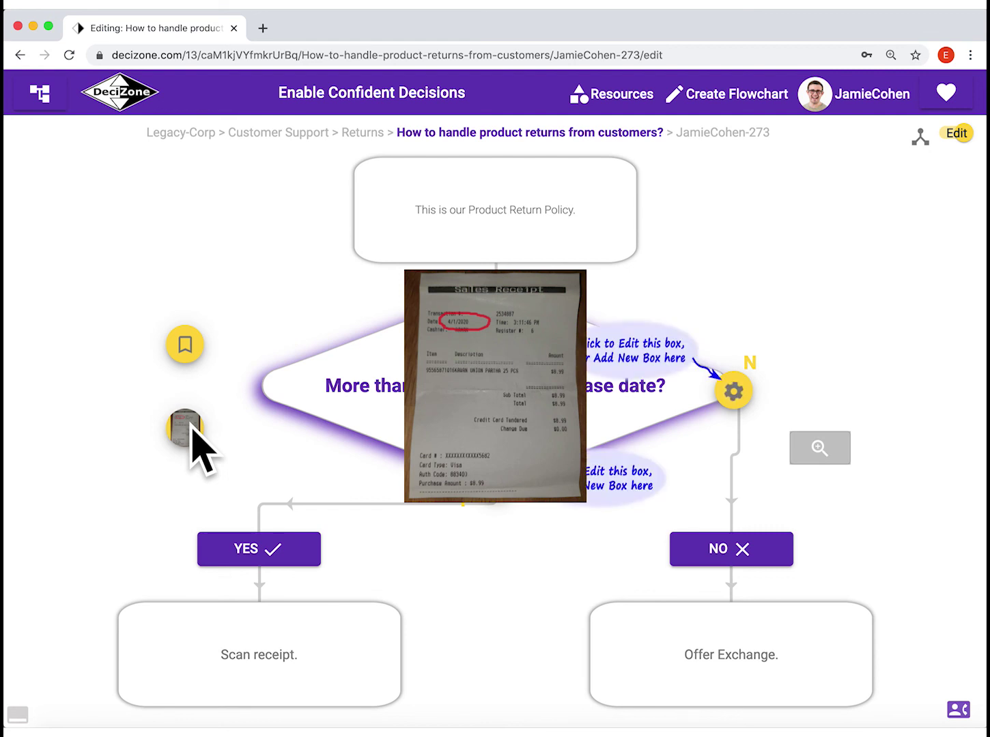
left_click(811, 445)
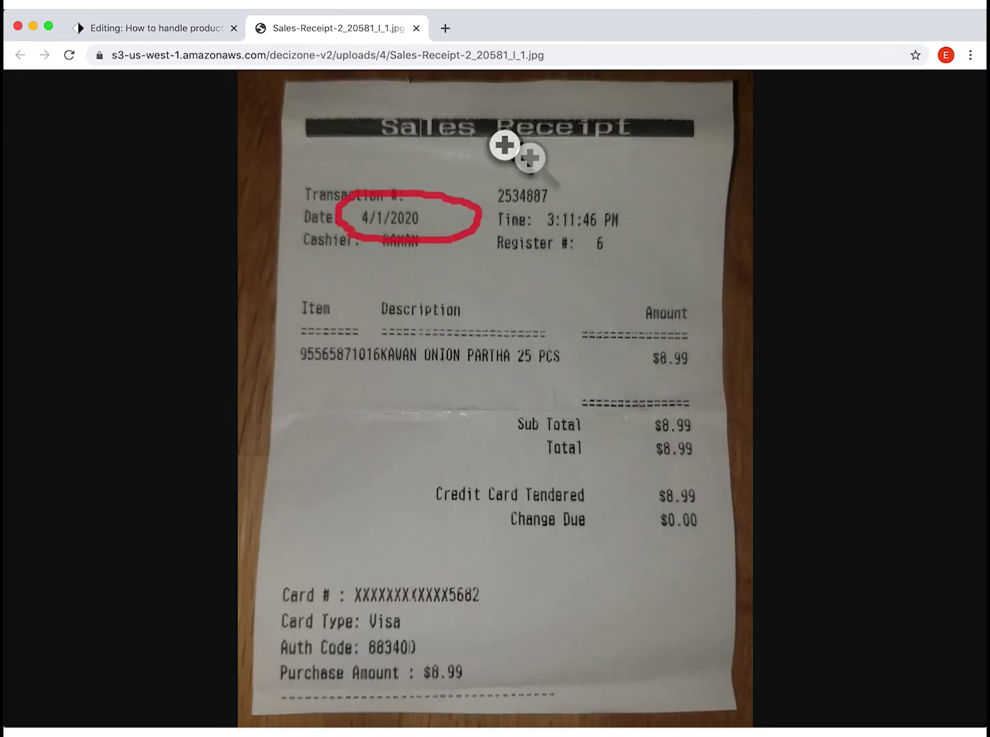
left_click(418, 28)
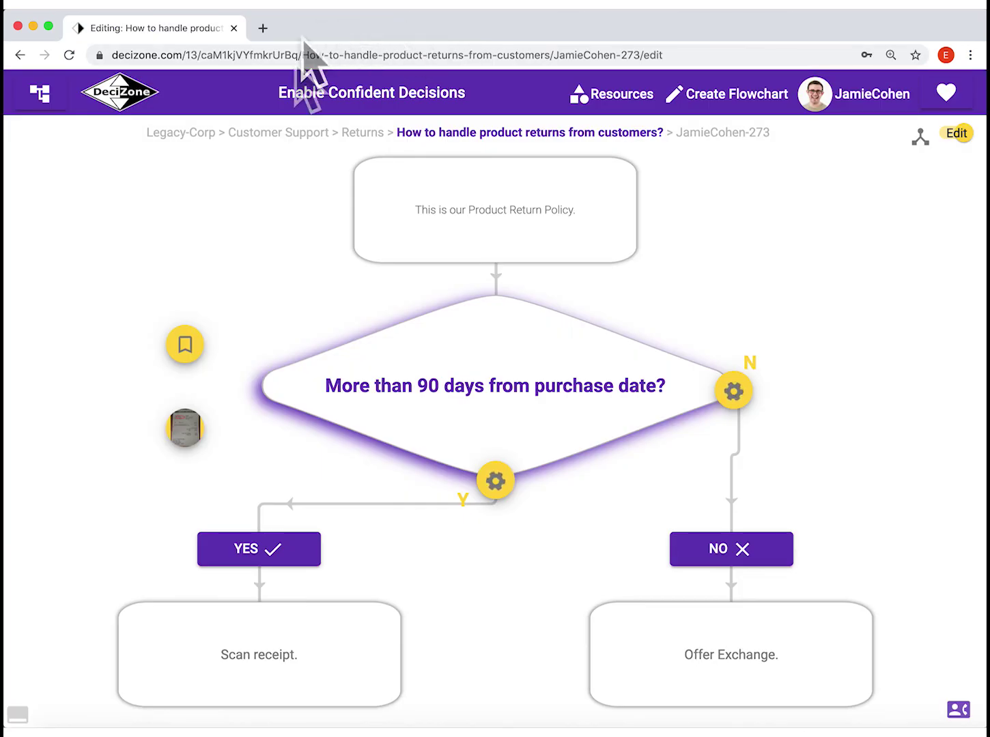
left_click(195, 437)
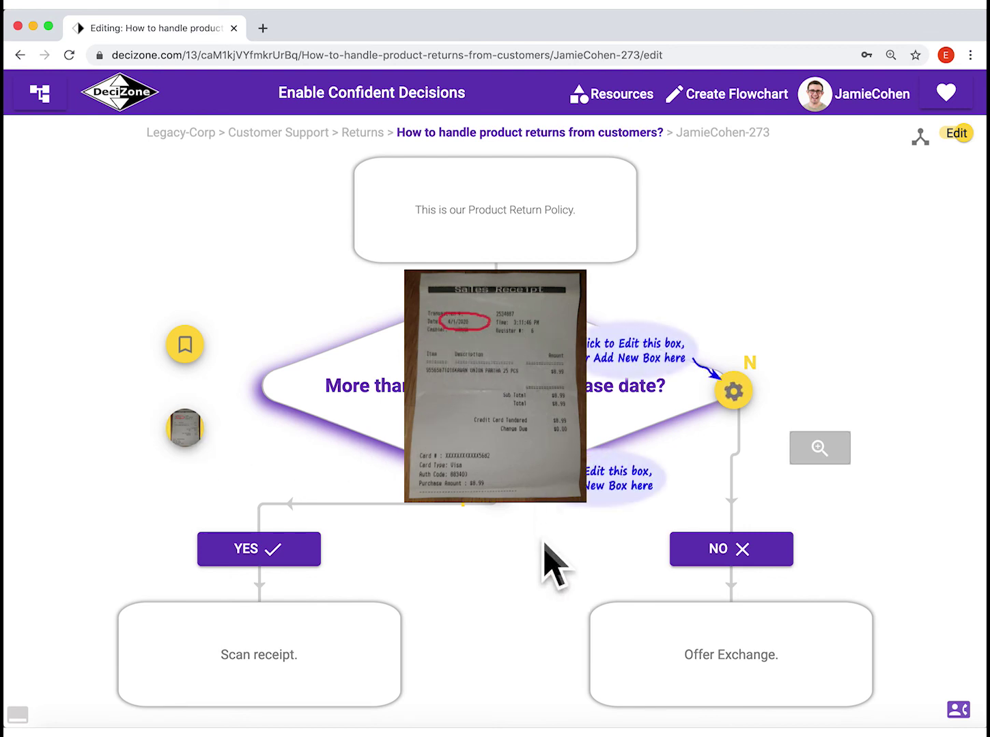
left_click(526, 593)
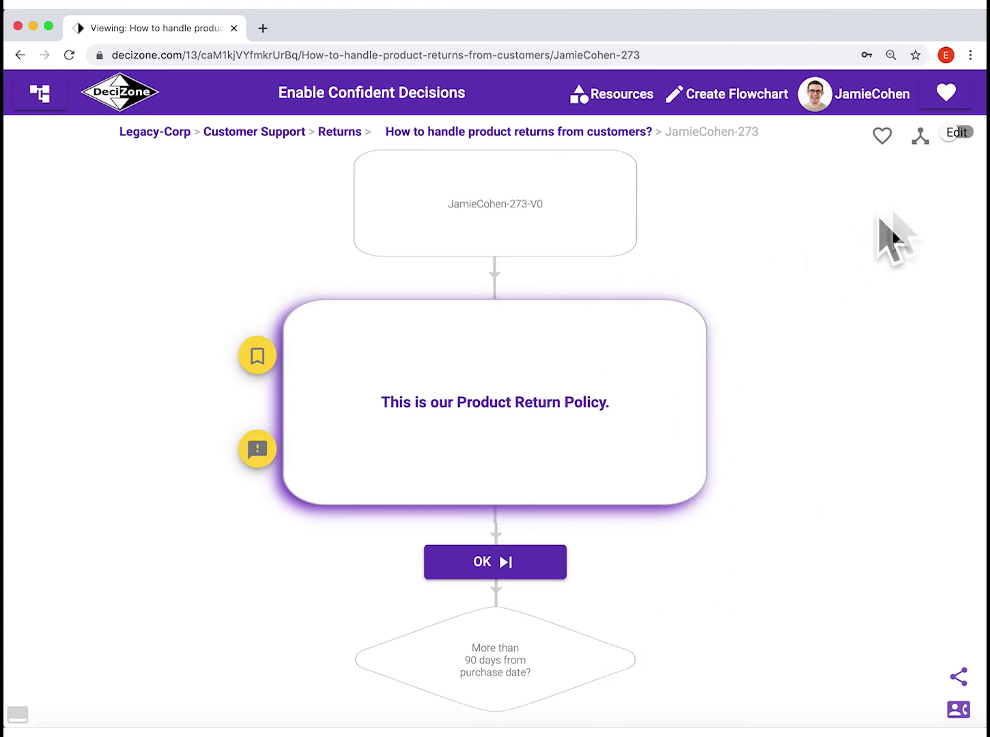
- Make version V0 of the product-returns flowchart its Master version and close the version settings
left_click(962, 136)
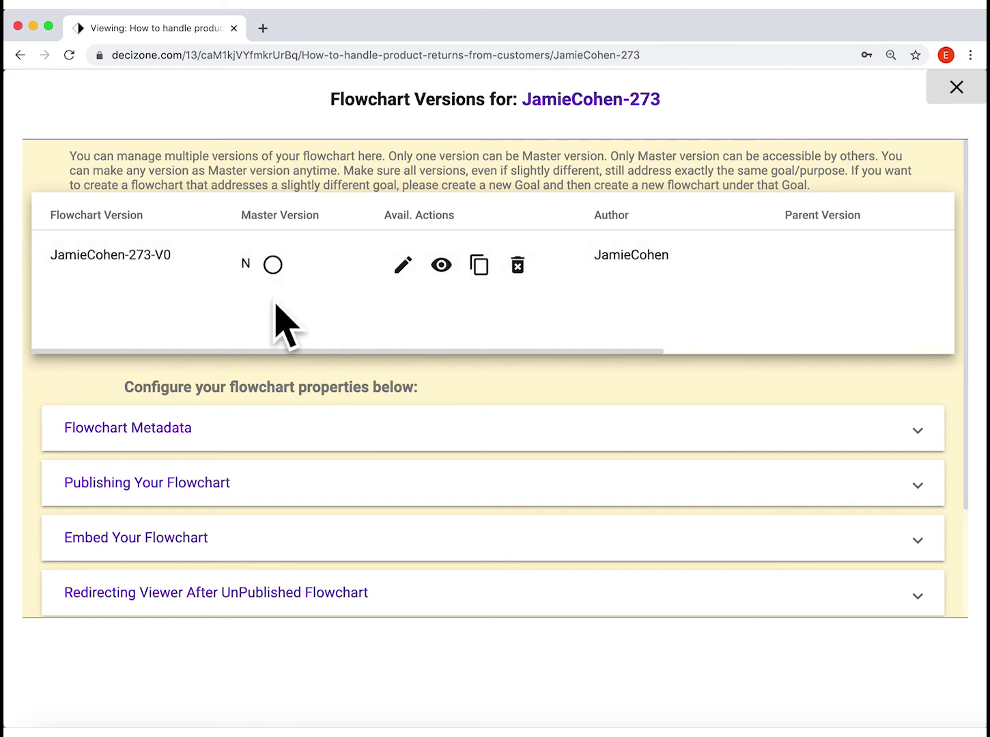
left_click(272, 265)
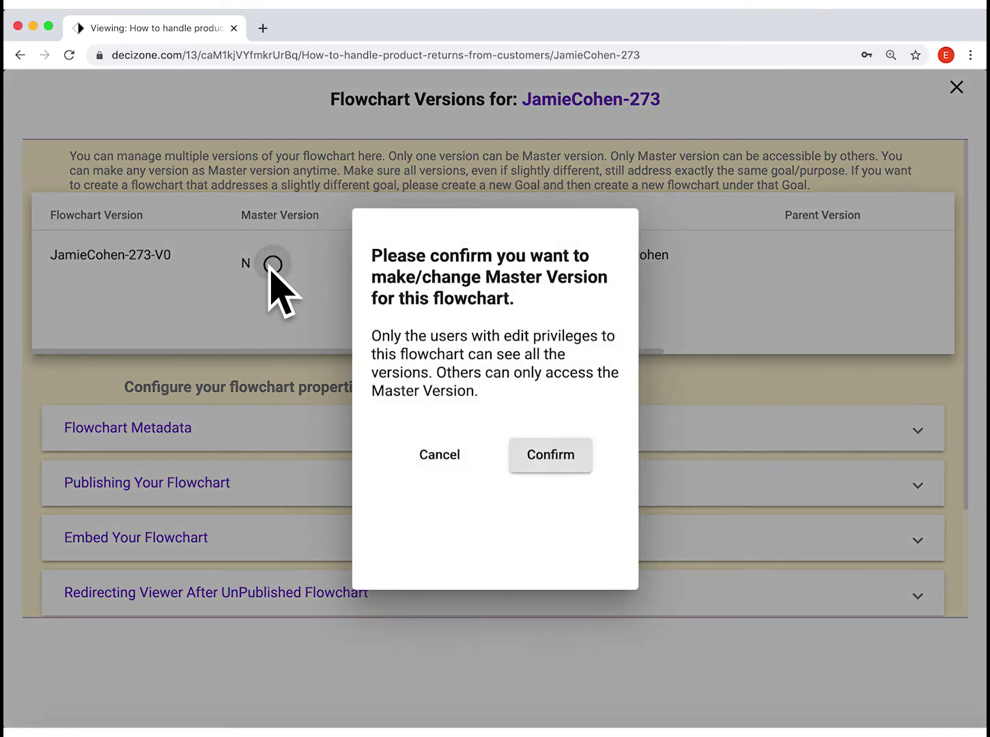
left_click(565, 455)
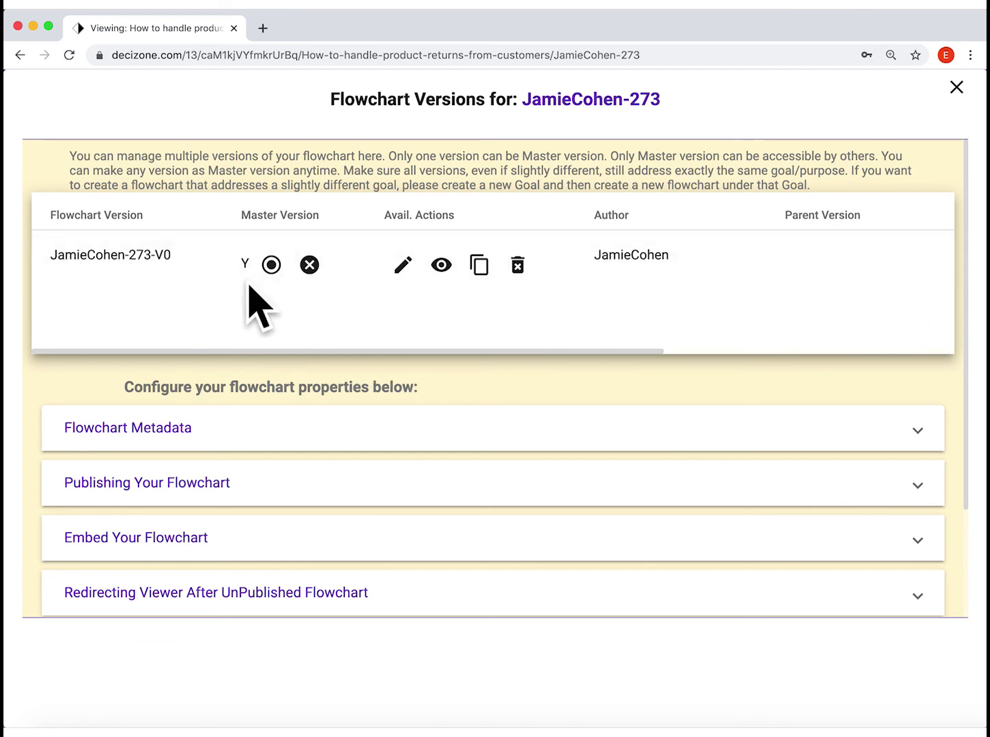
left_click(968, 80)
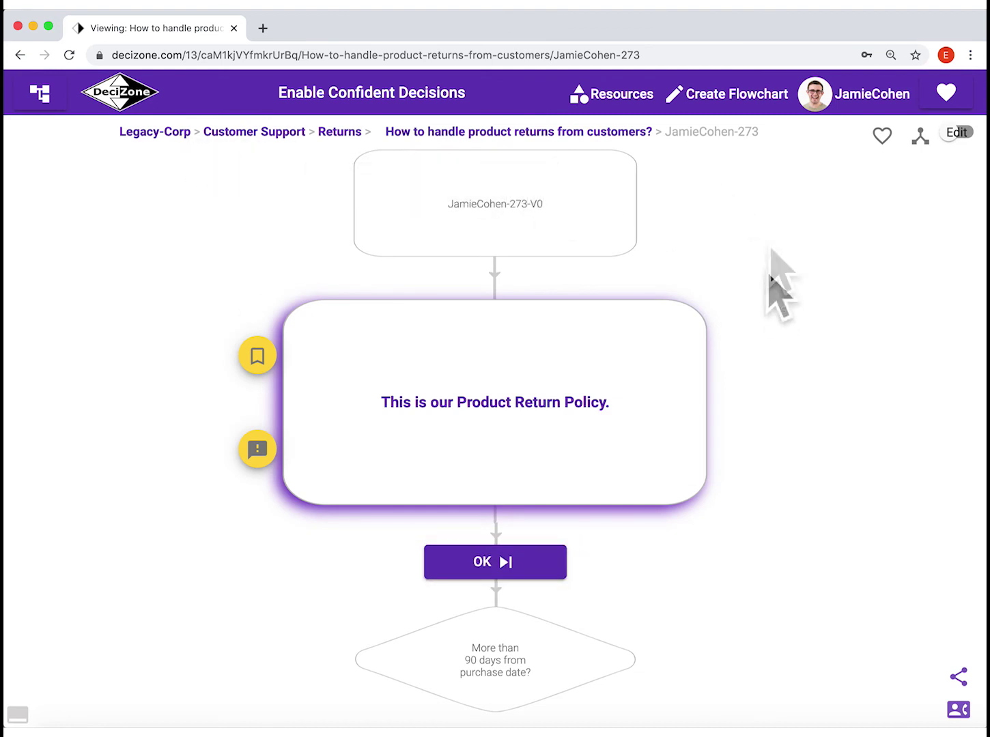
- Reopen the product-returns flowchart's version settings and review the publishing status and layout options without changing them
left_click(956, 134)
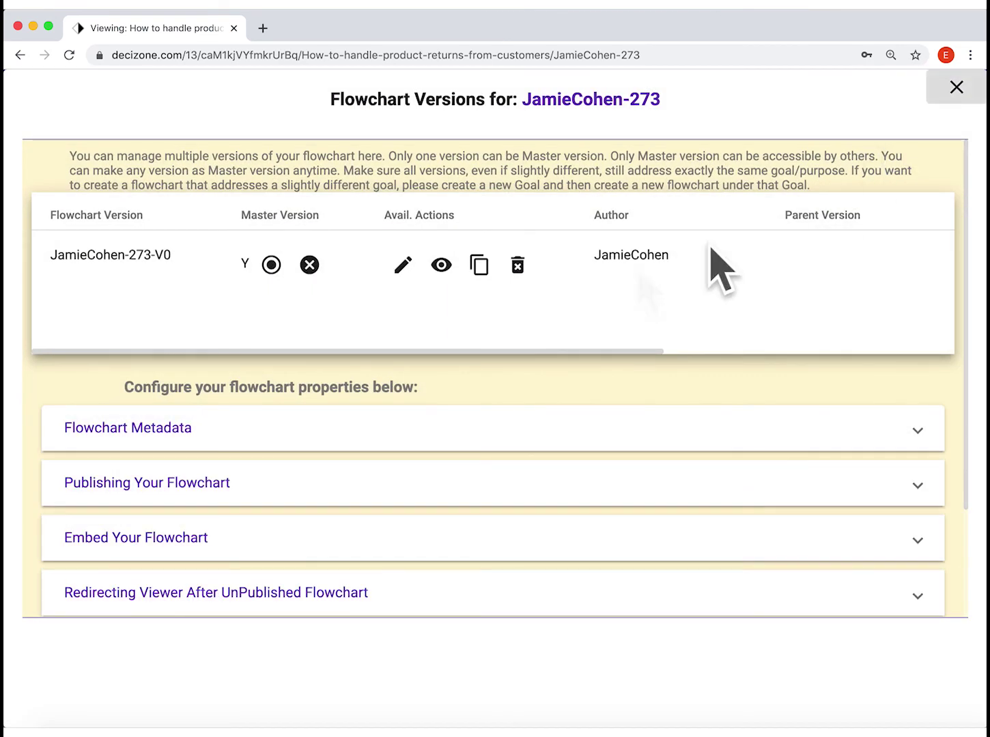
left_click(219, 499)
scroll(220, 502, "down", 3)
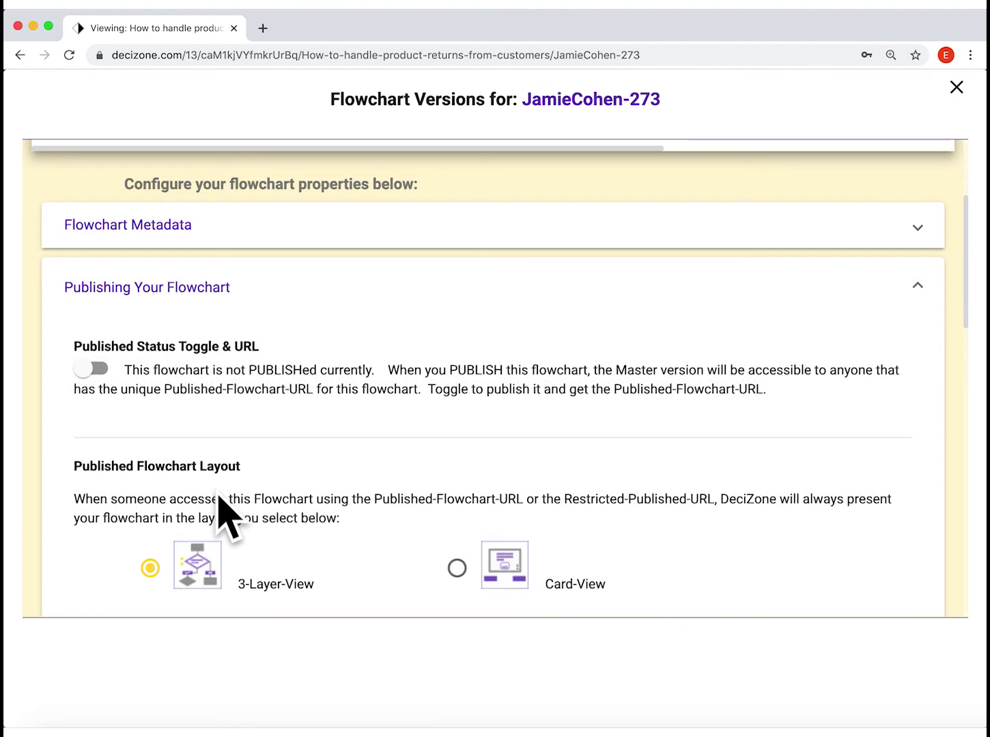
scroll(217, 492, "up", 2)
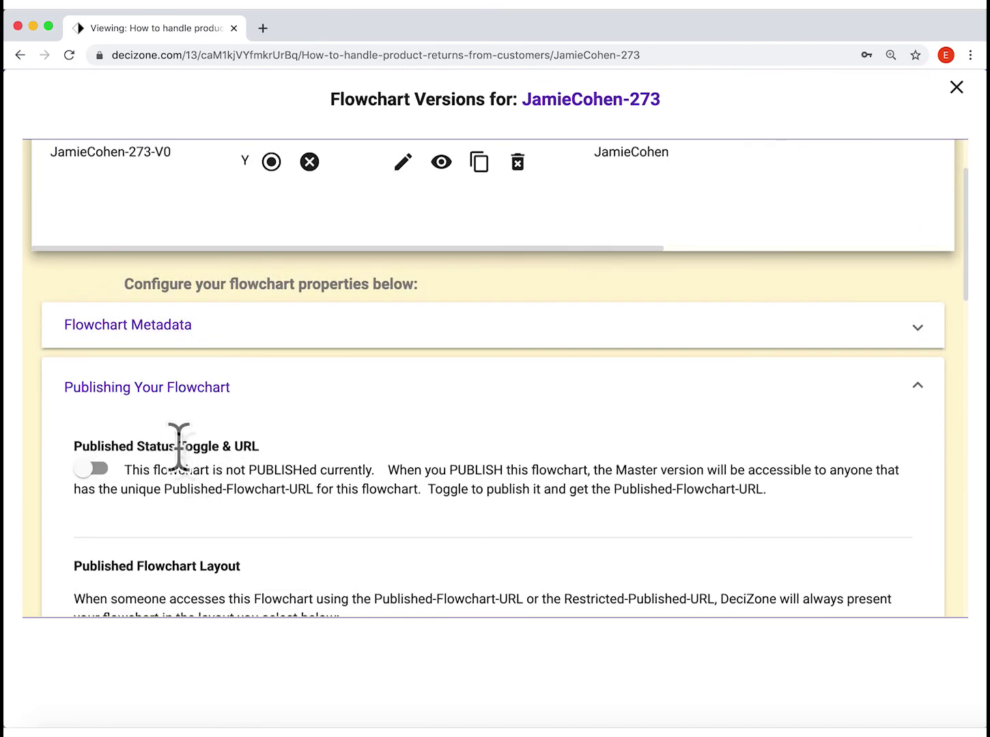
left_click(225, 404)
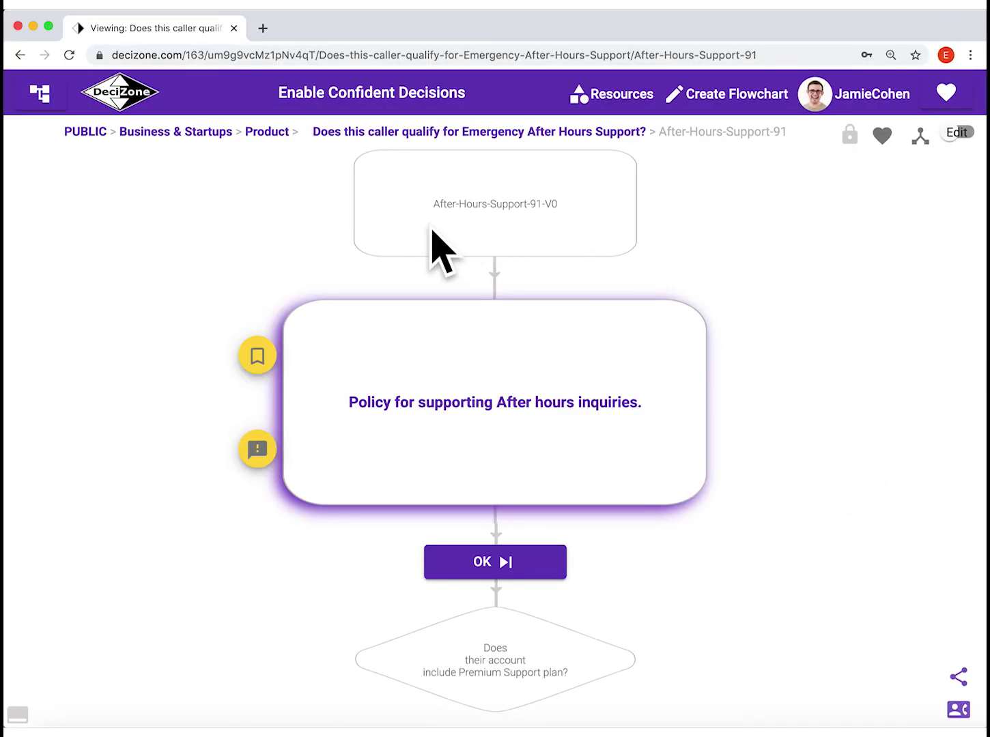
- Make the After-Hours-Support-91 flowchart public and close its version settings
mouse_move(75, 159)
left_click(963, 137)
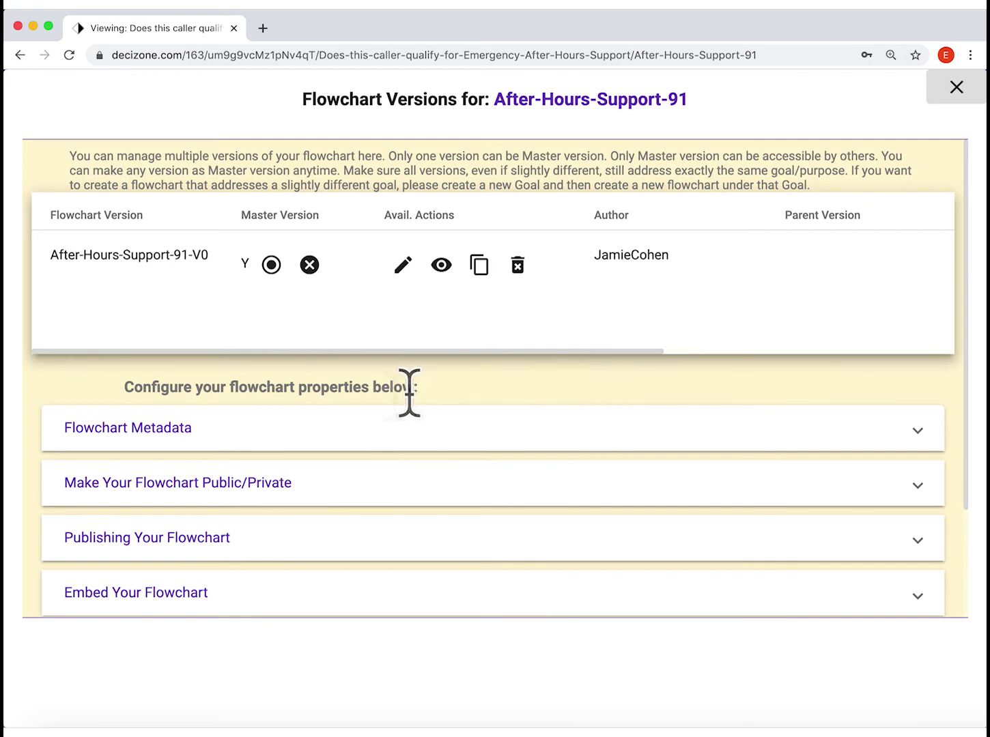
left_click(340, 483)
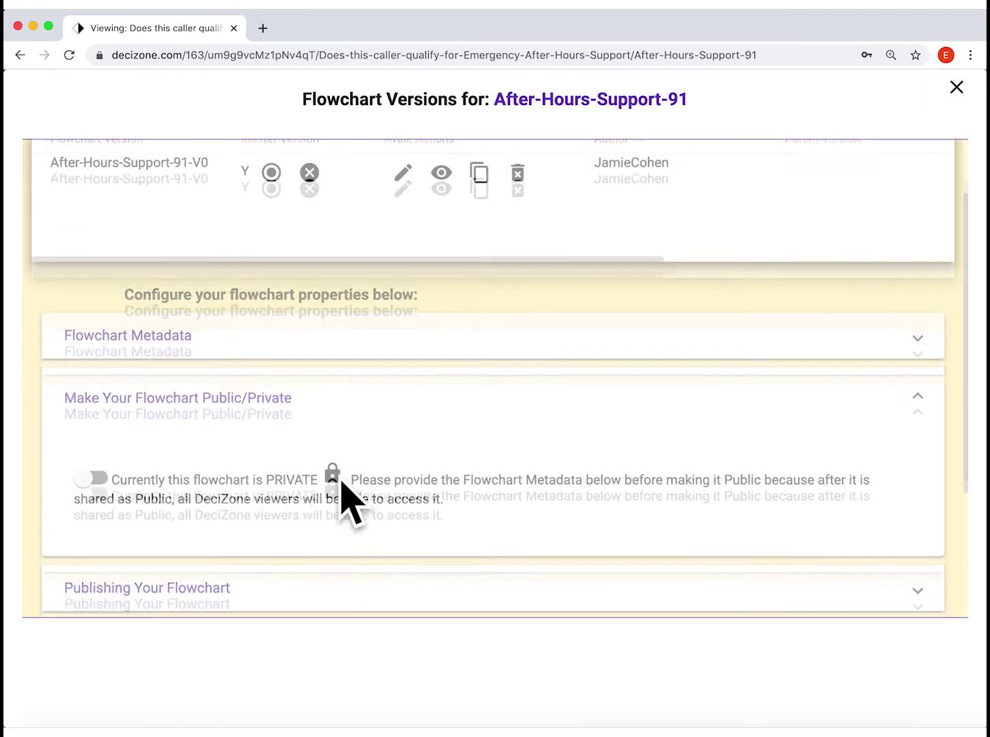
left_click(99, 413)
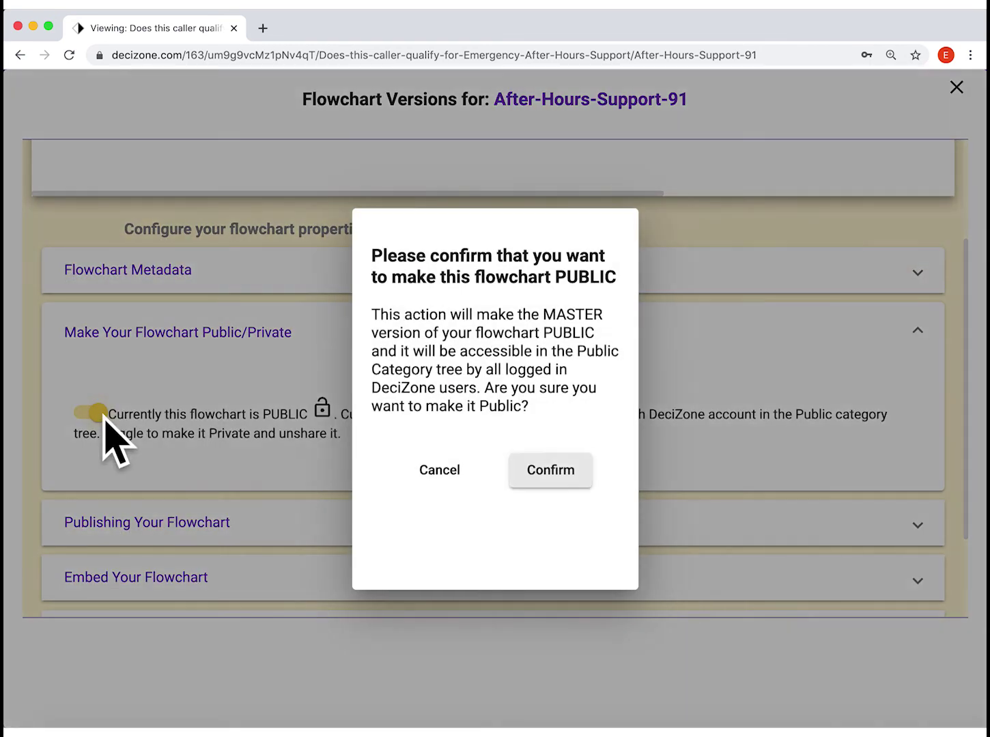
left_click(553, 478)
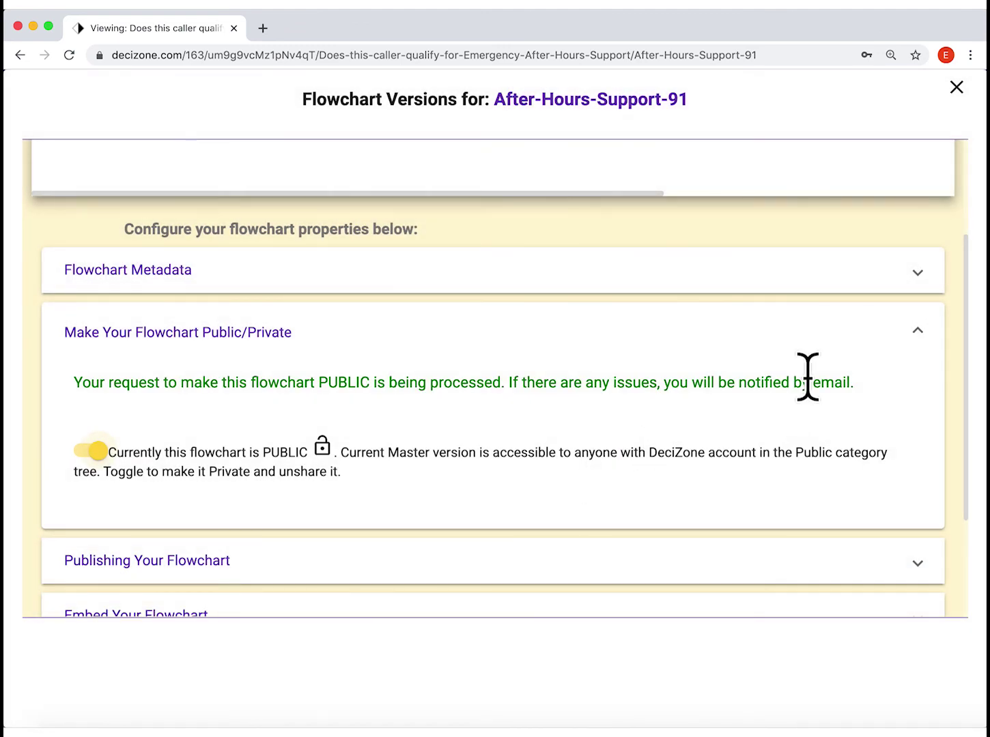
left_click(957, 87)
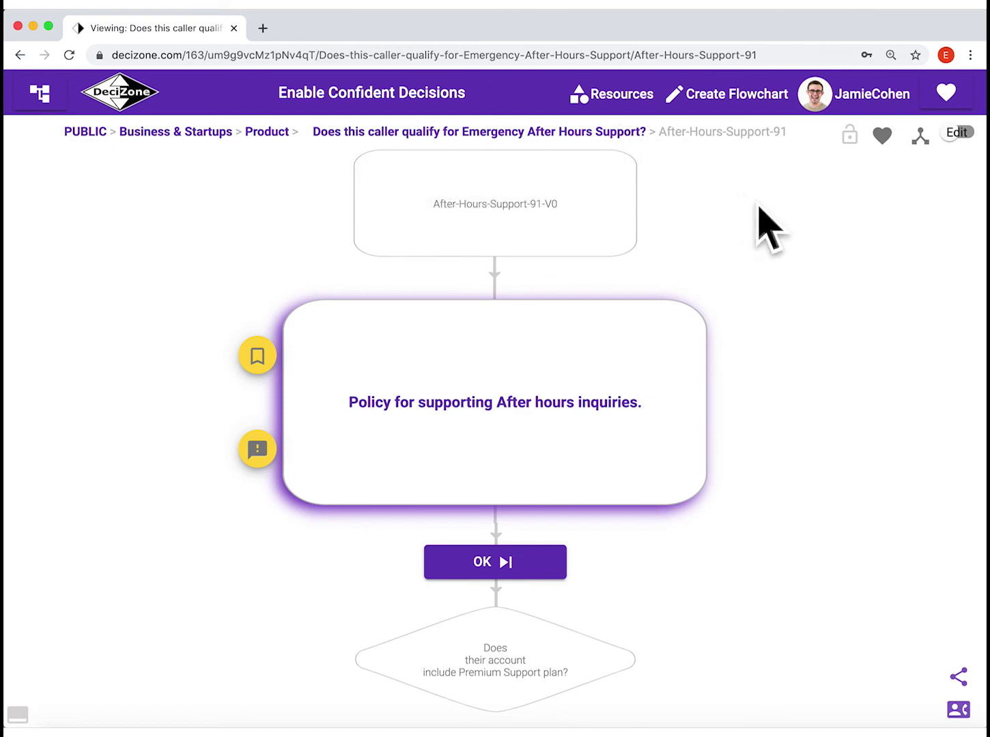
- Switch the After-Hours-Support-91 flowchart back to private and close its version settings
left_click(961, 134)
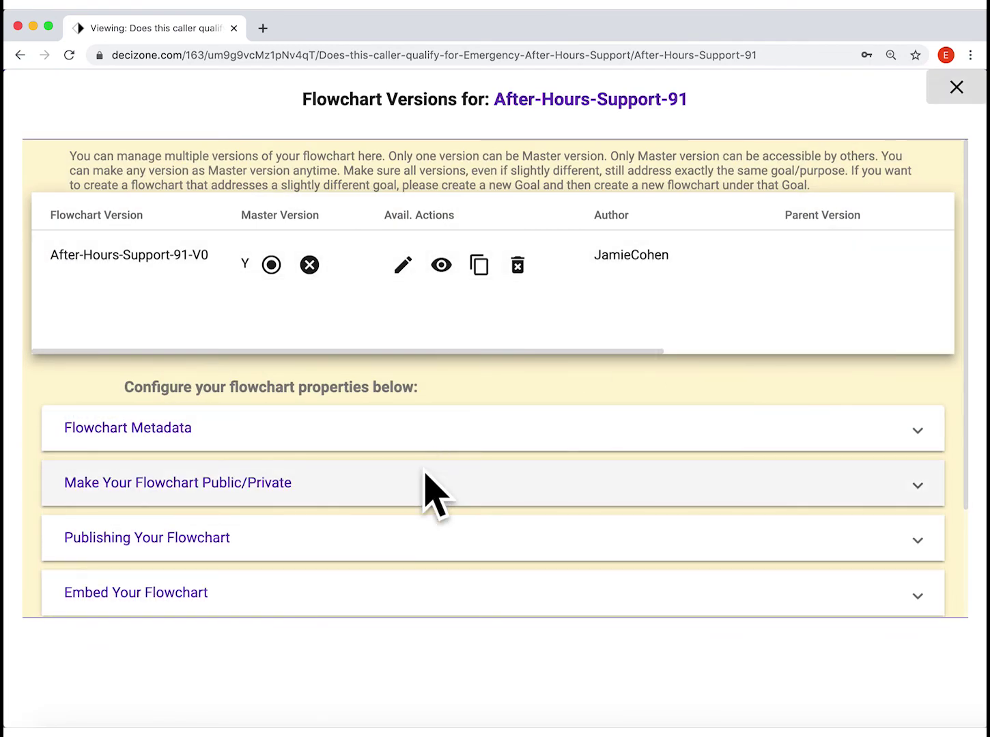
left_click(424, 475)
scroll(424, 474, "down", 3)
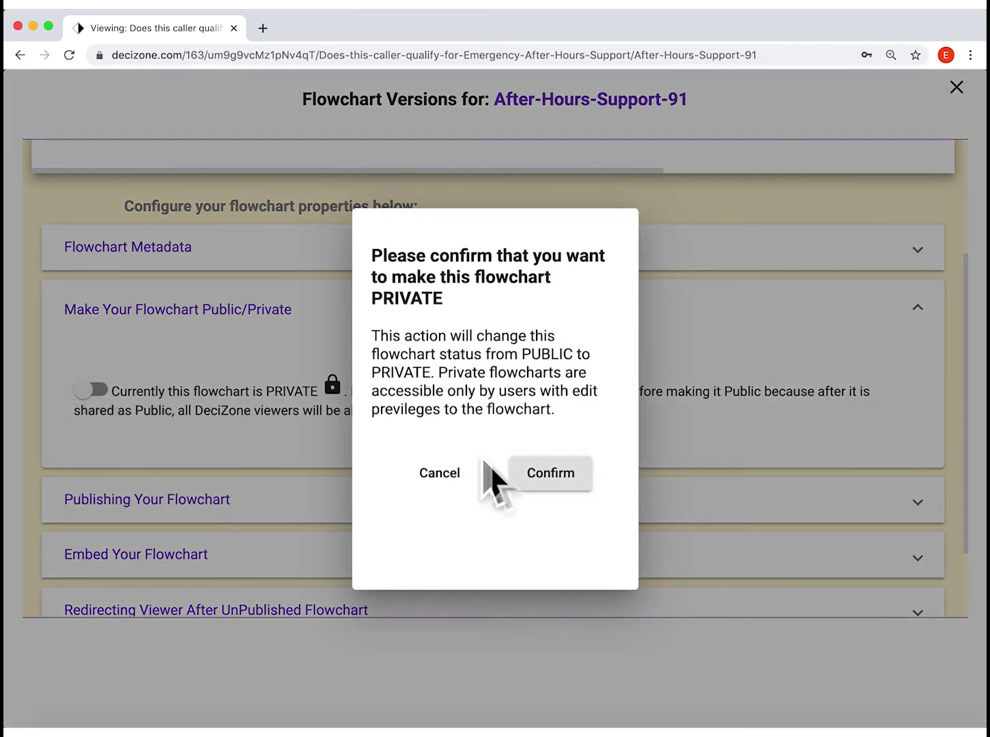
left_click(519, 470)
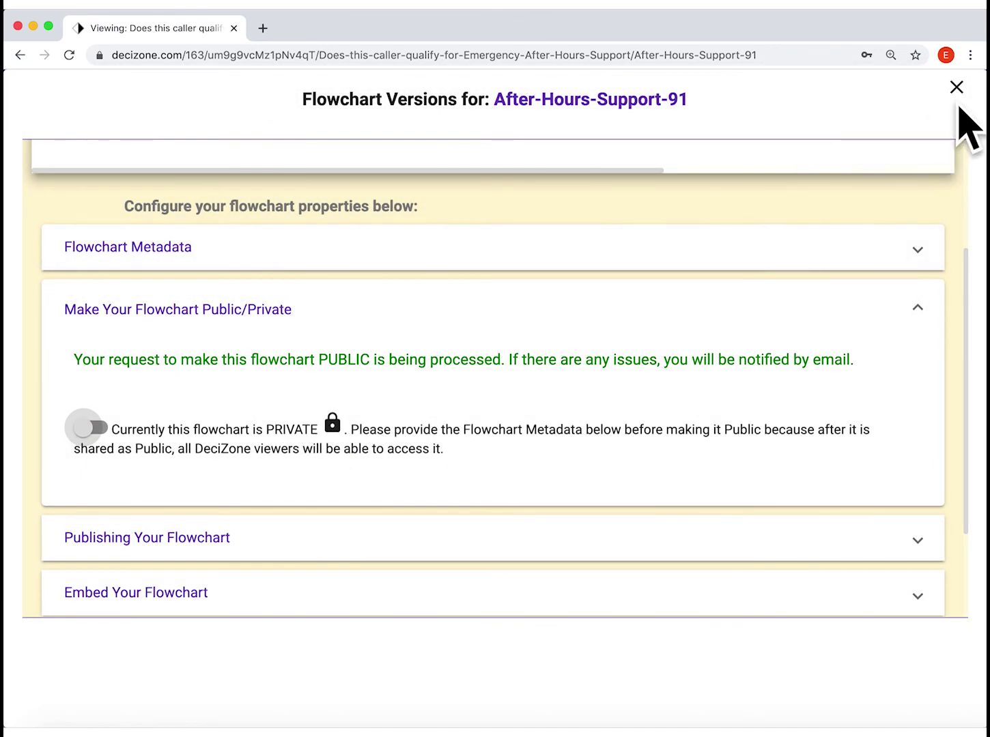
left_click(957, 88)
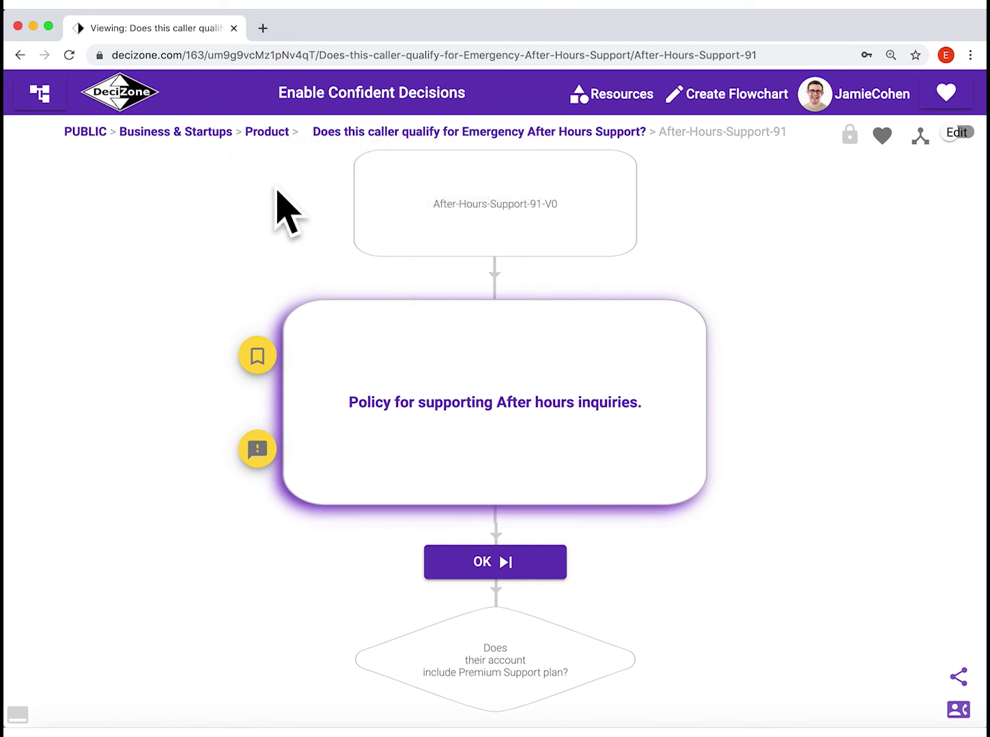
- Look through the PUBLIC categories in the category tree, close it, and select the After-Hours-Support-91 flowchart's web address
left_click(34, 94)
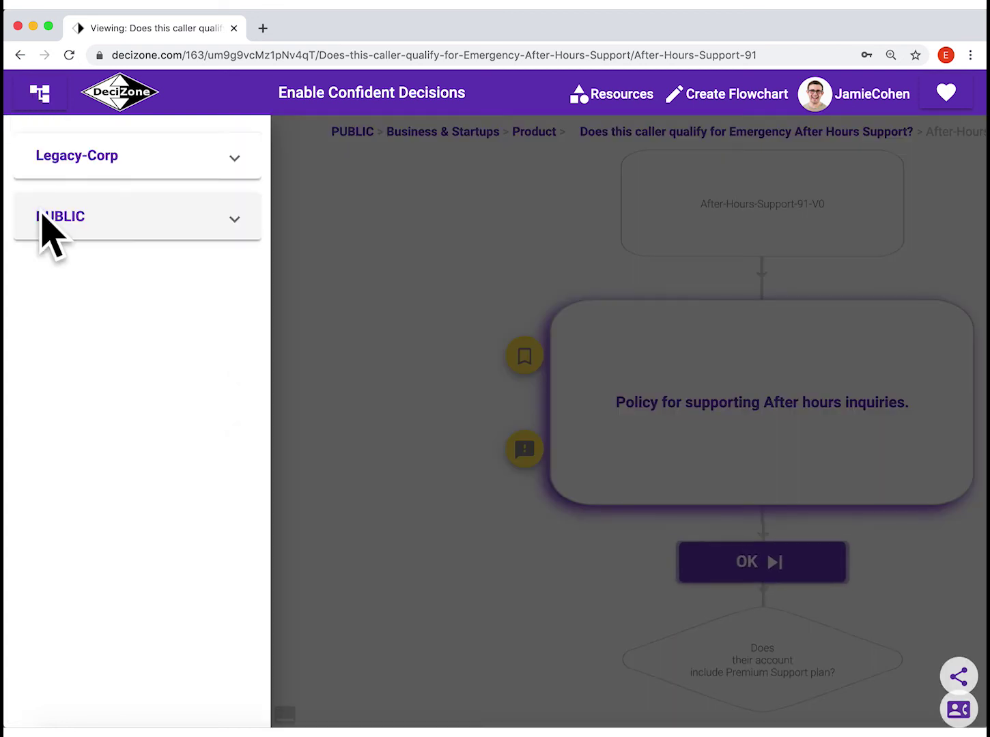
left_click(61, 285)
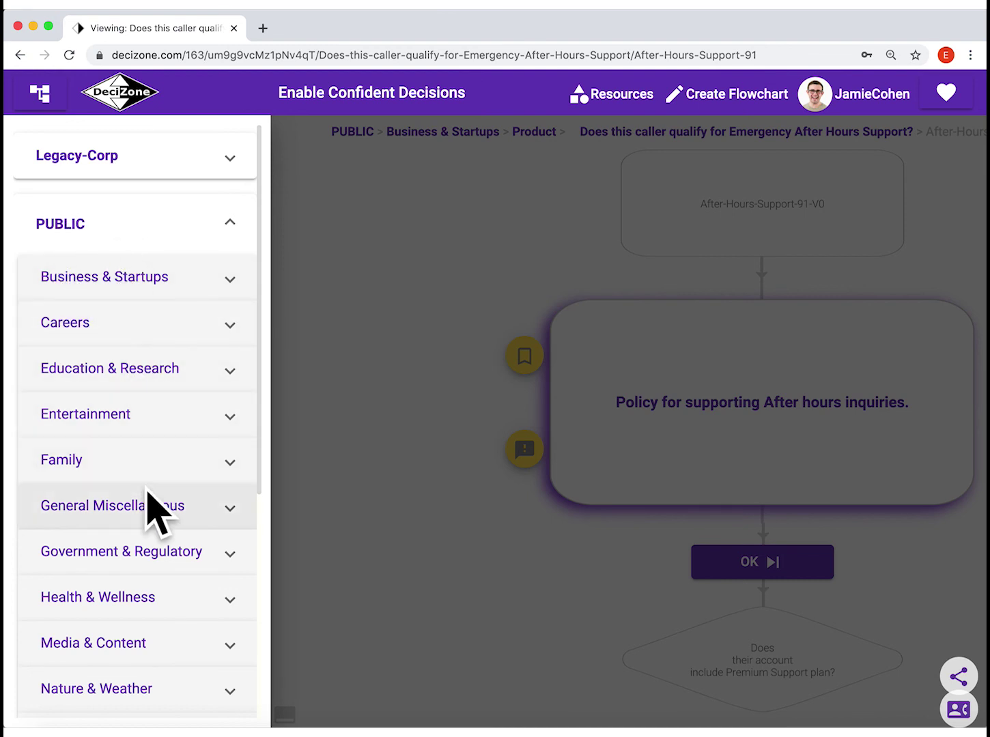
left_click(130, 232)
left_click(376, 233)
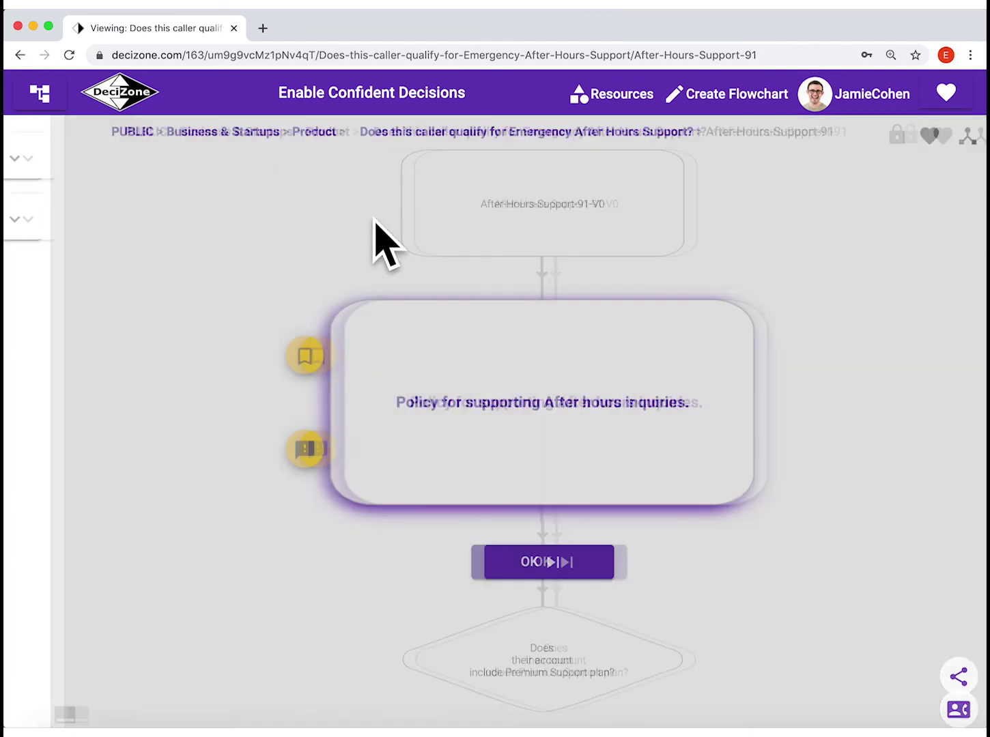
left_click(783, 58)
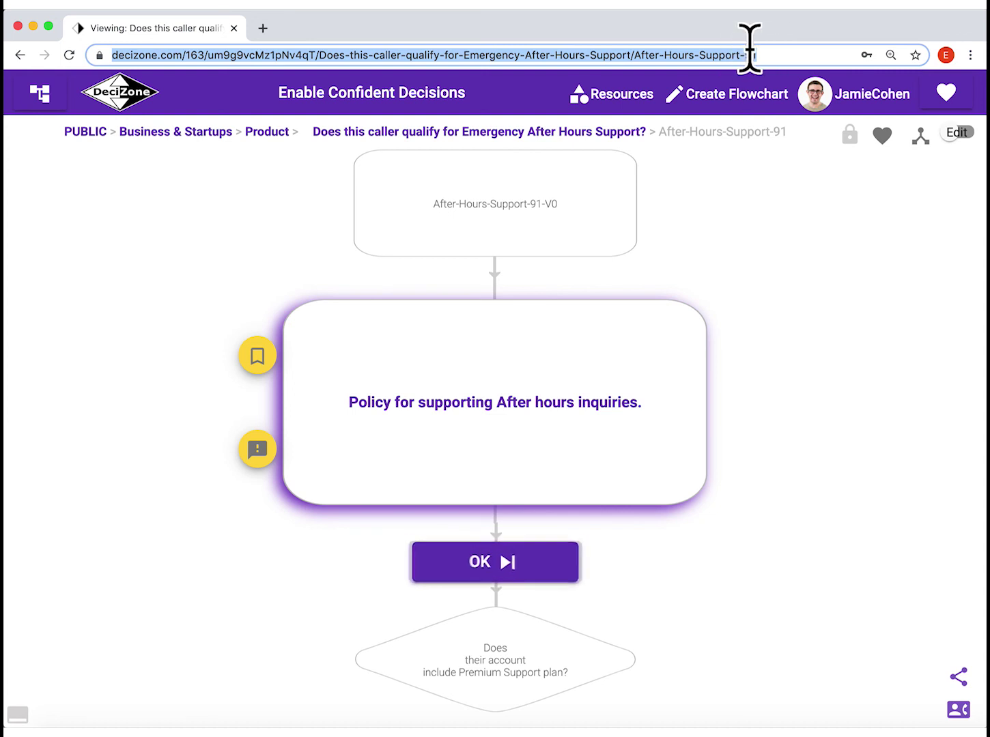
- Review the available versions and current master of the CORP-WIFI-WIRELESS-TS flowchart, close its version settings and view the flowchart
left_click(817, 262)
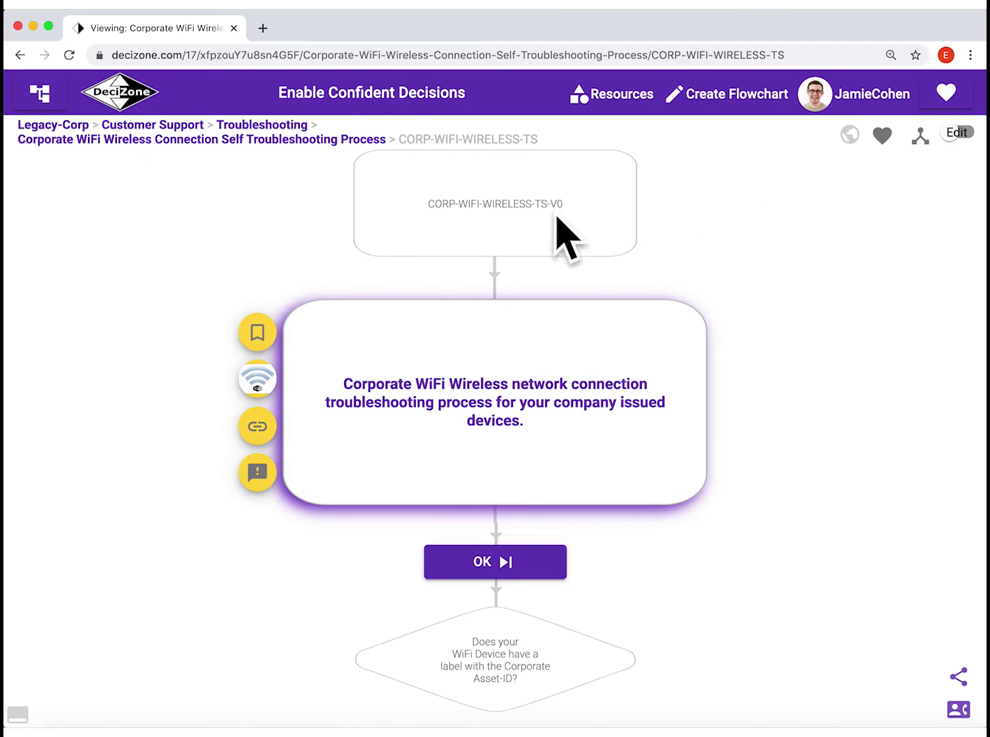
left_click(957, 134)
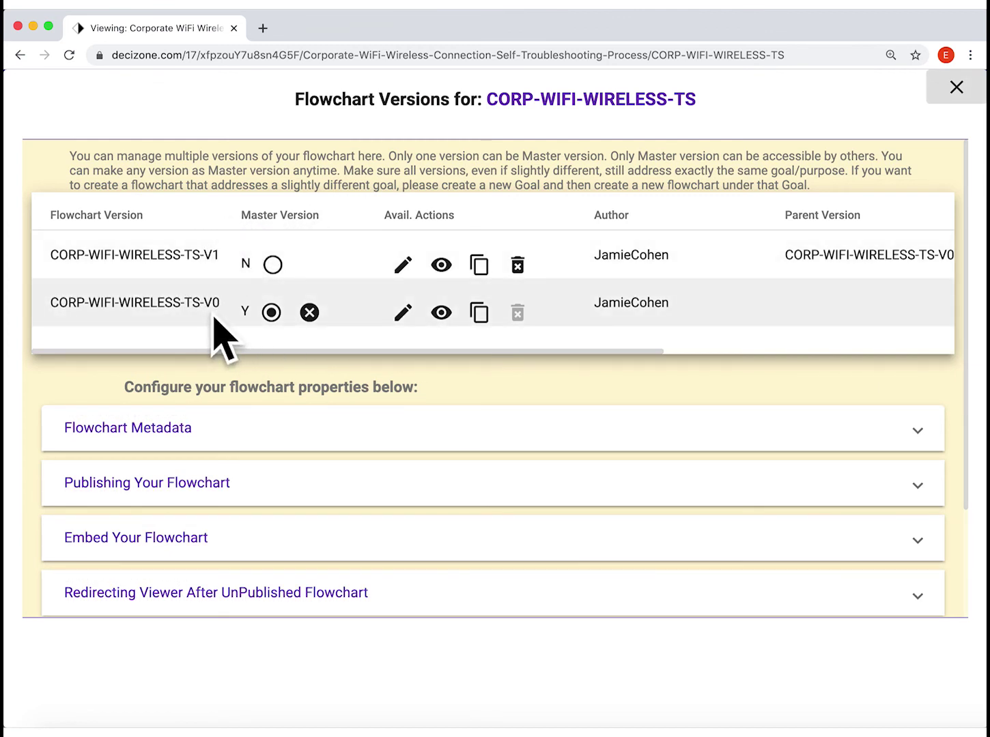
left_click(956, 88)
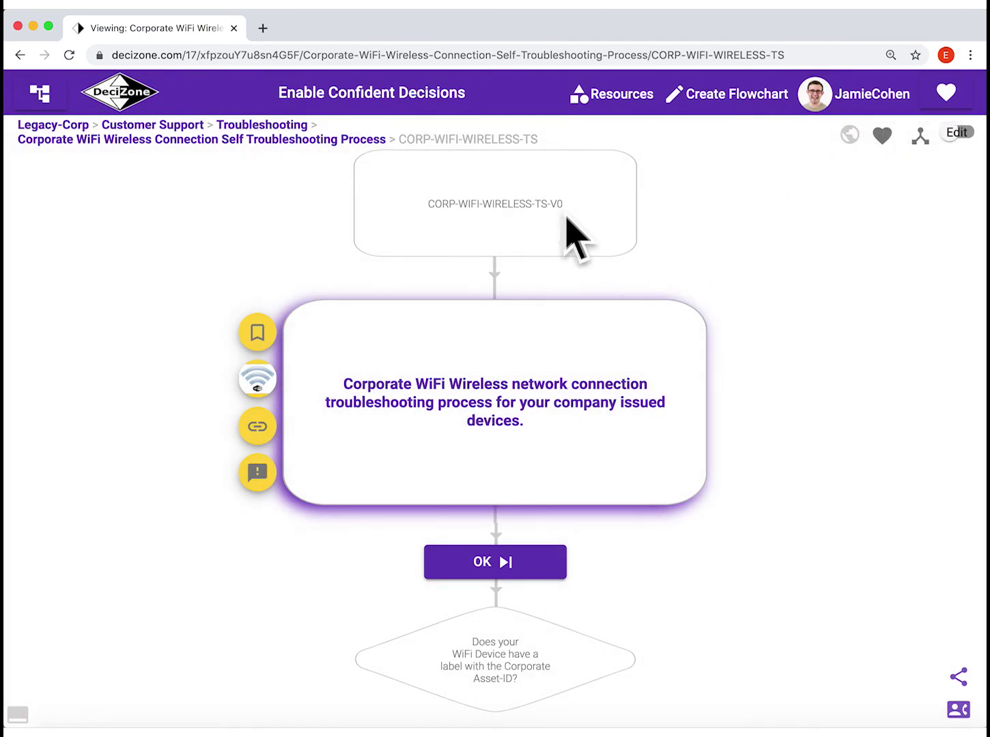
left_click(962, 140)
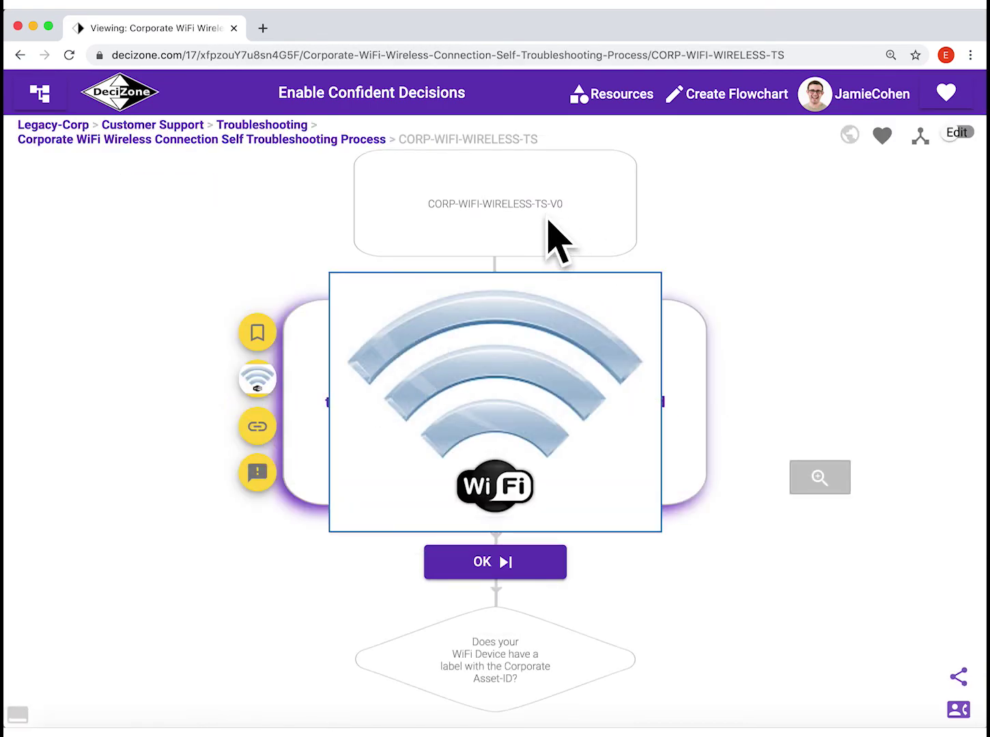
left_click(977, 164)
- Make CORP-WIFI-WIRELESS-TS-V1 the master version of the corporate WiFi troubleshooting flowchart
left_click(956, 134)
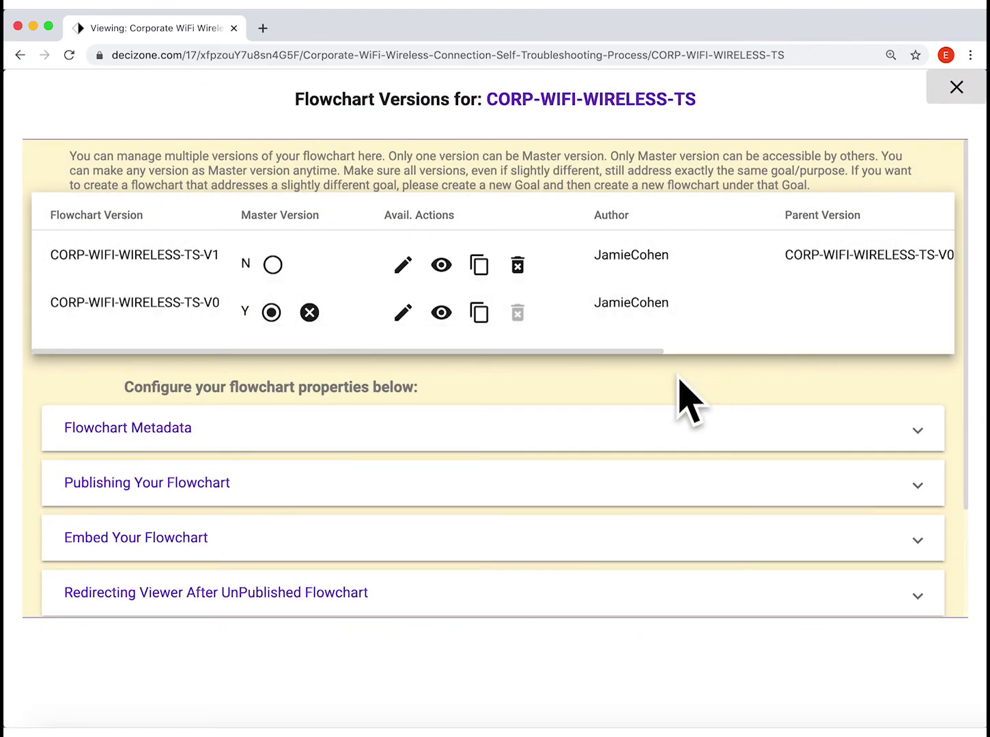
left_click(273, 265)
left_click(548, 459)
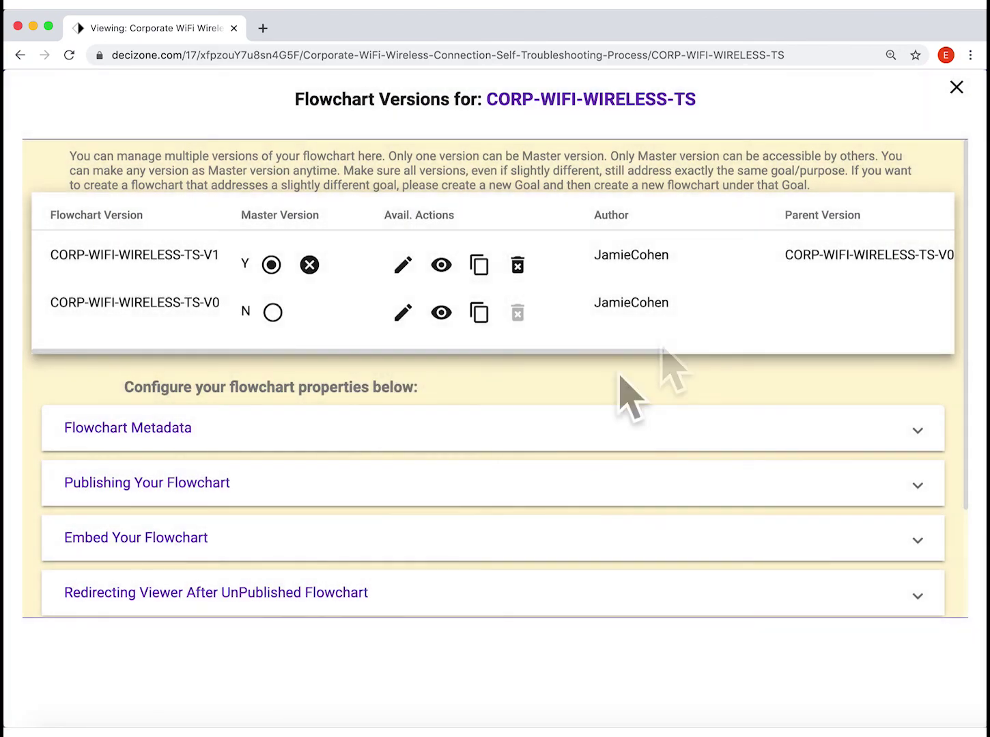
- Close the version settings and reopen the CORP-WIFI-WIRELESS-TS flowchart from its goal page
left_click(956, 88)
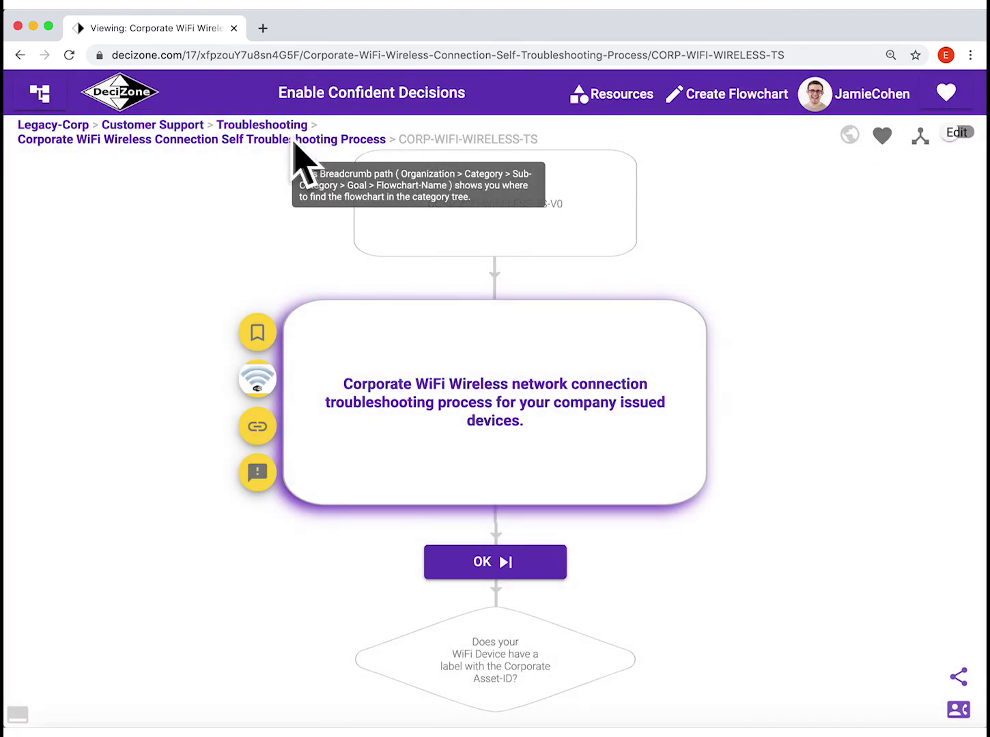
left_click(295, 140)
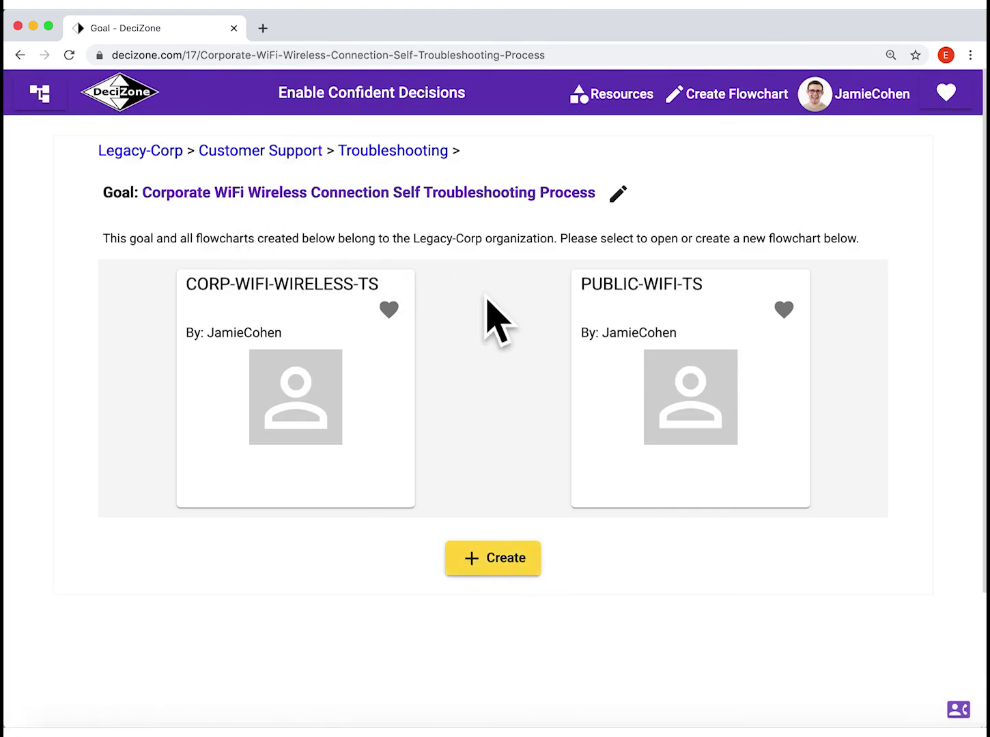
left_click(392, 386)
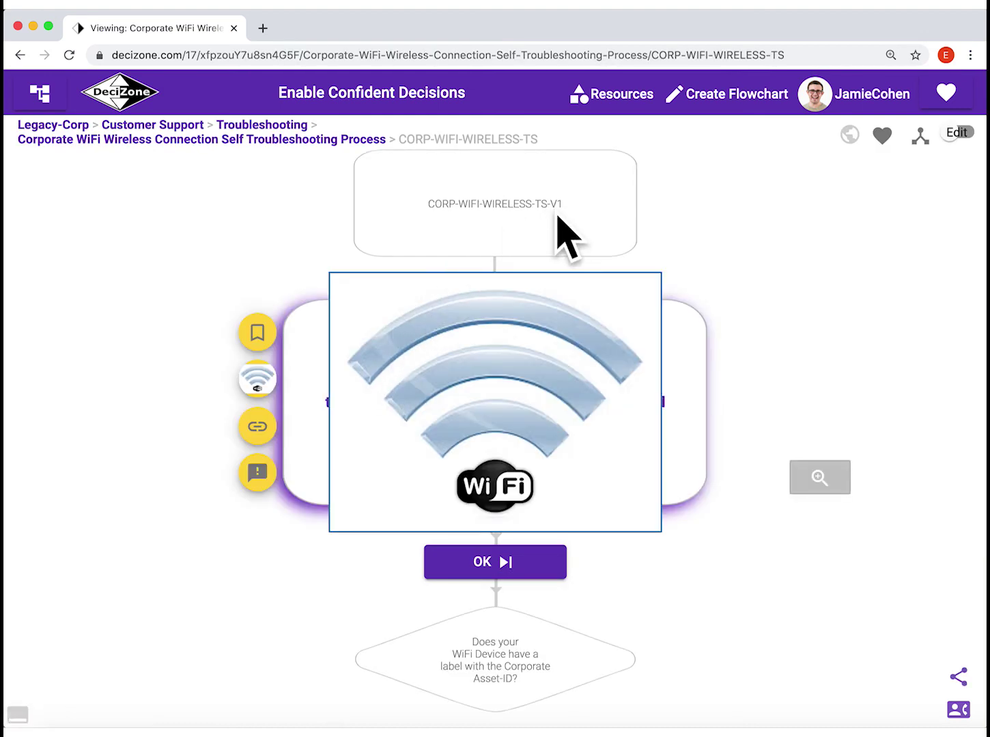
- Make CORP-WIFI-WIRELESS-TS-V0 the master version of the corporate WiFi troubleshooting flowchart
left_click(963, 134)
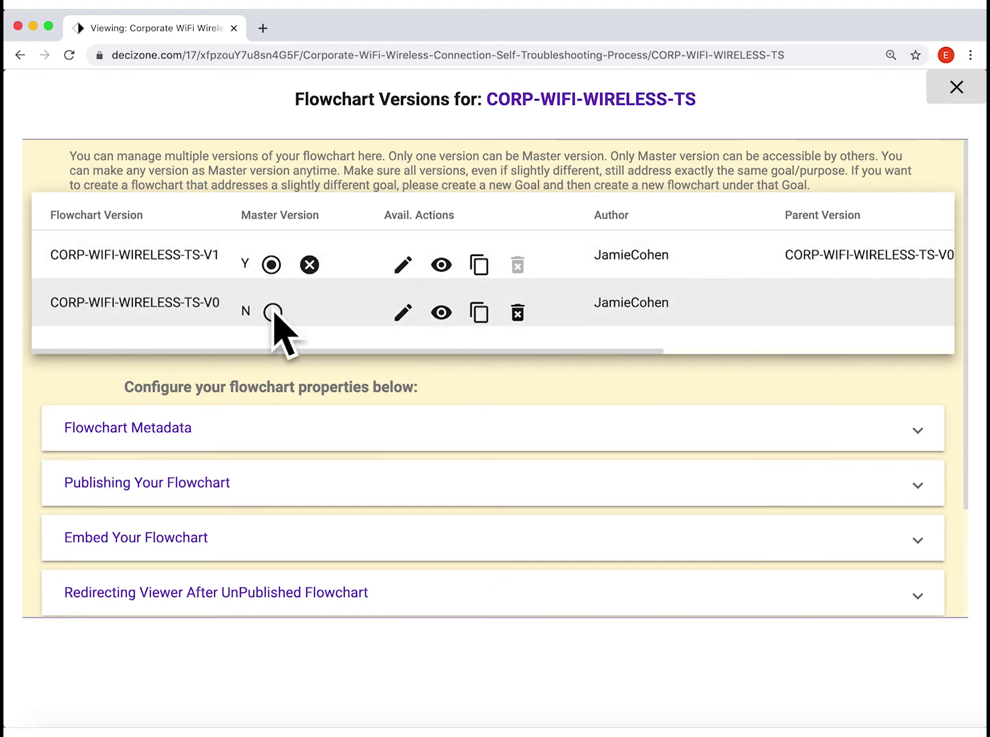
left_click(274, 312)
left_click(558, 460)
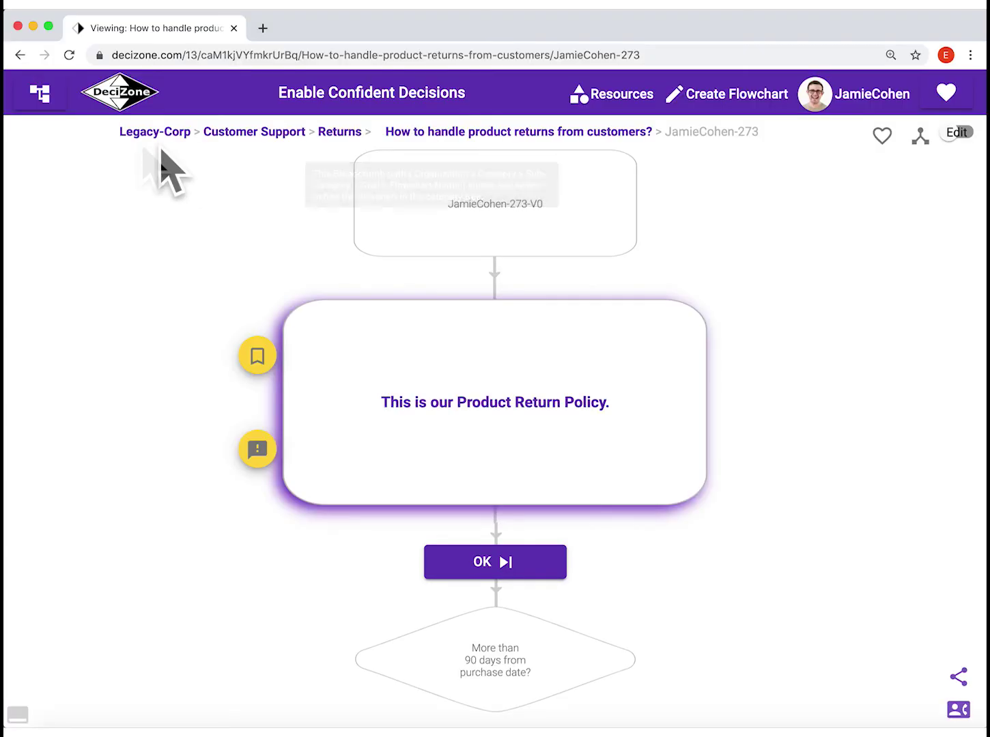
- View the Legacy-Corp and PUBLIC entries in the category tree and close the tree
left_click(40, 93)
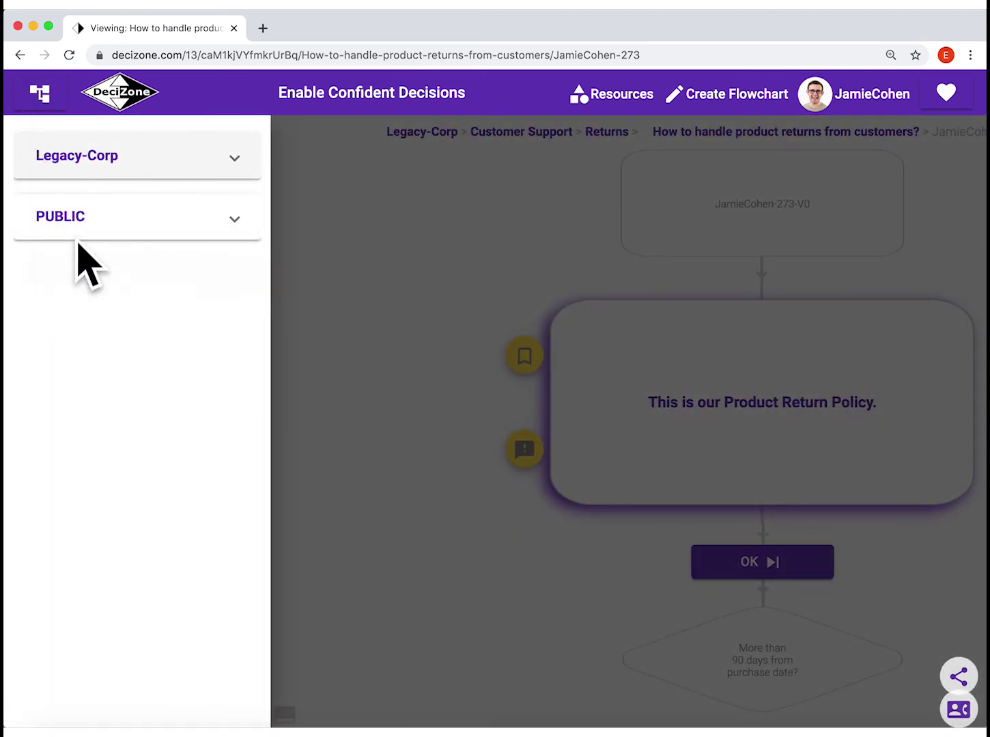
left_click(40, 94)
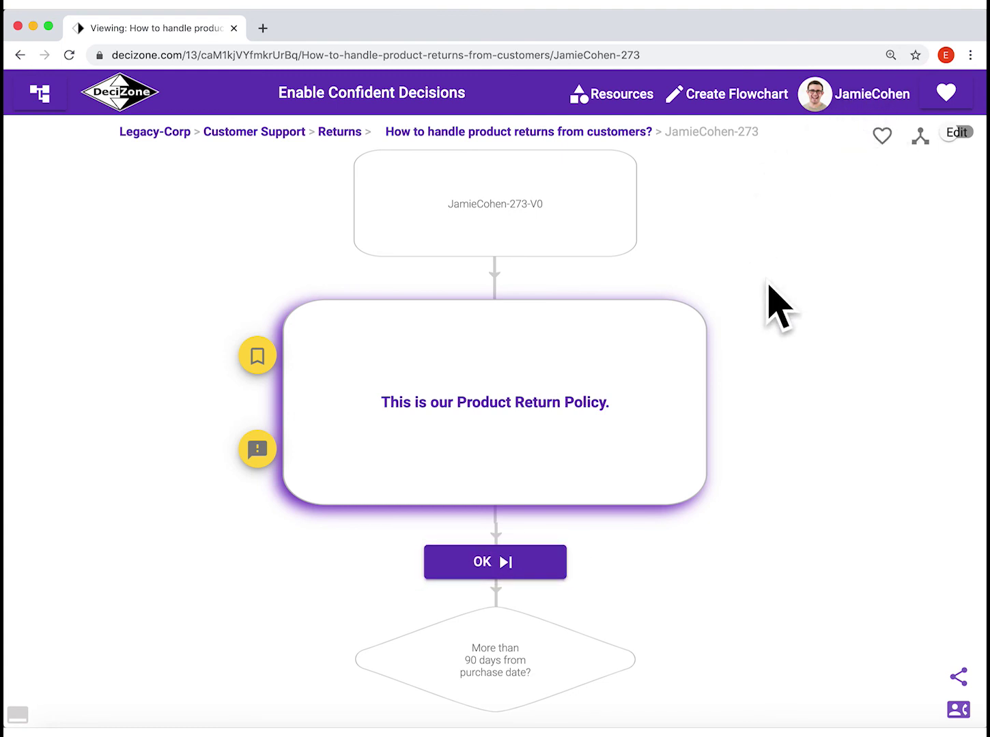
- Publish the product-returns flowchart from its version settings and copy its published URL
left_click(967, 134)
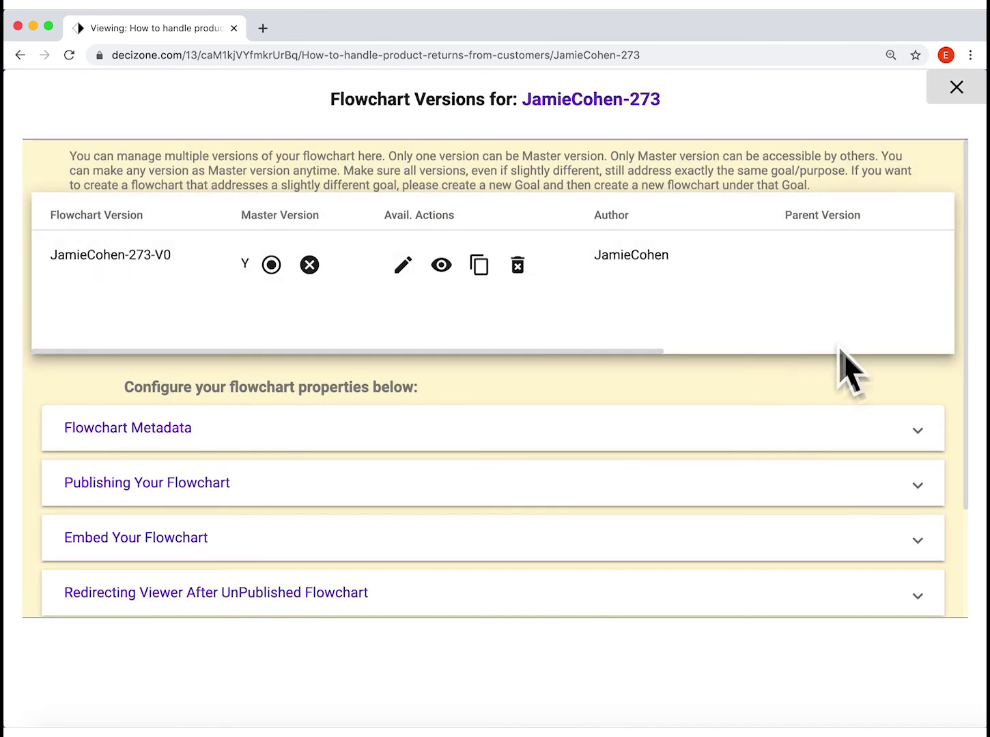
left_click(621, 482)
scroll(622, 482, "down", 5)
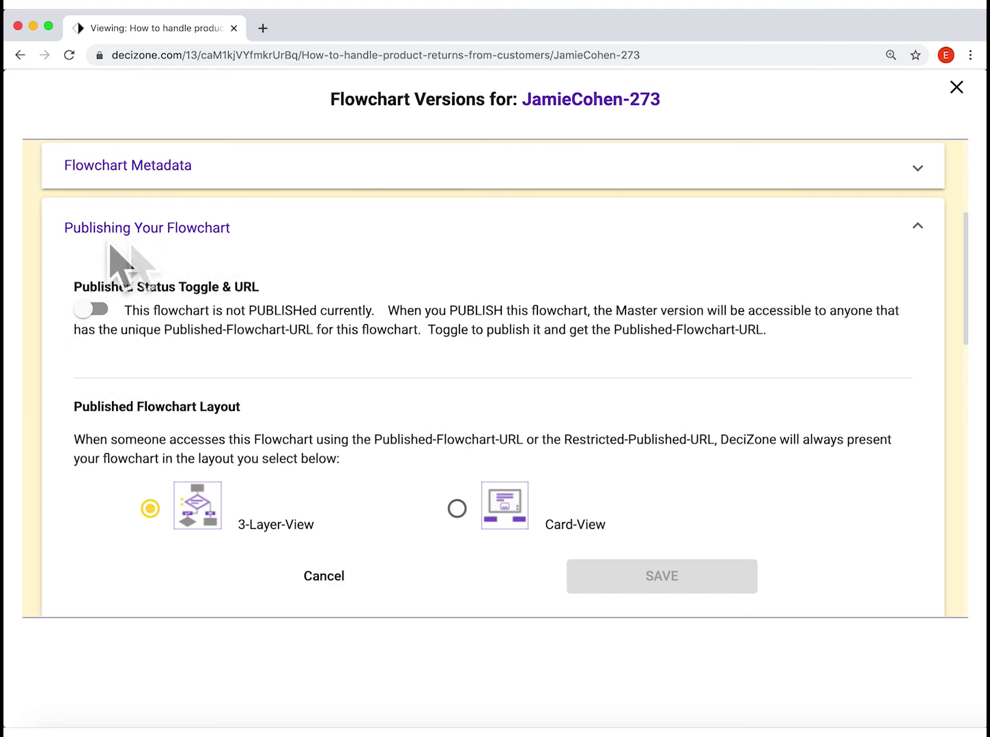
left_click(92, 311)
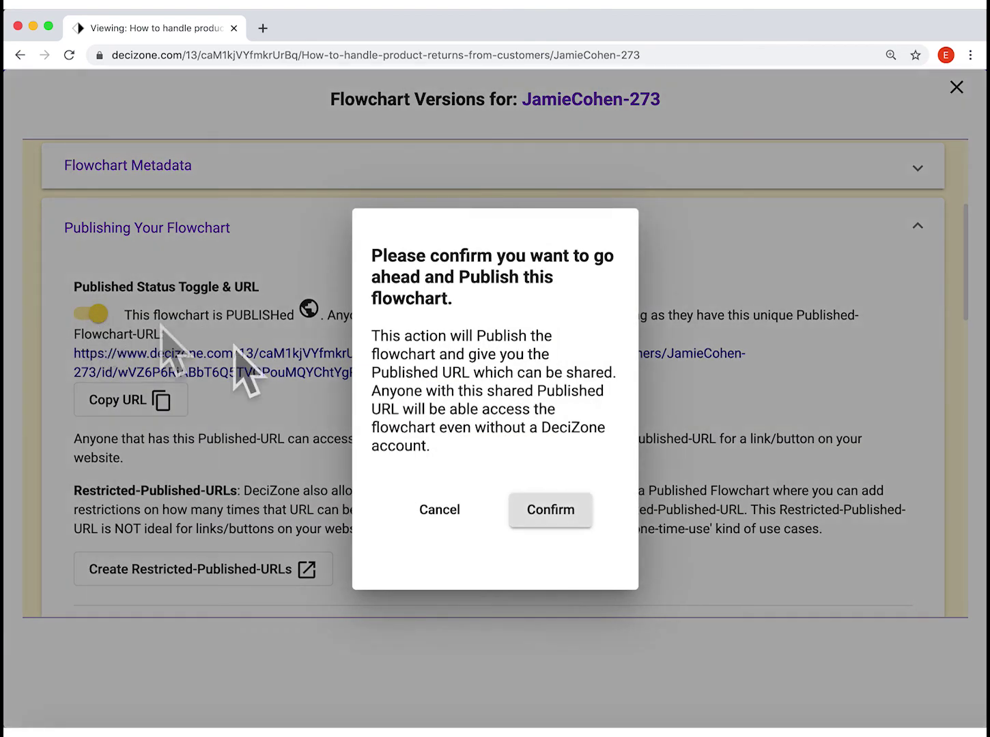
left_click(555, 509)
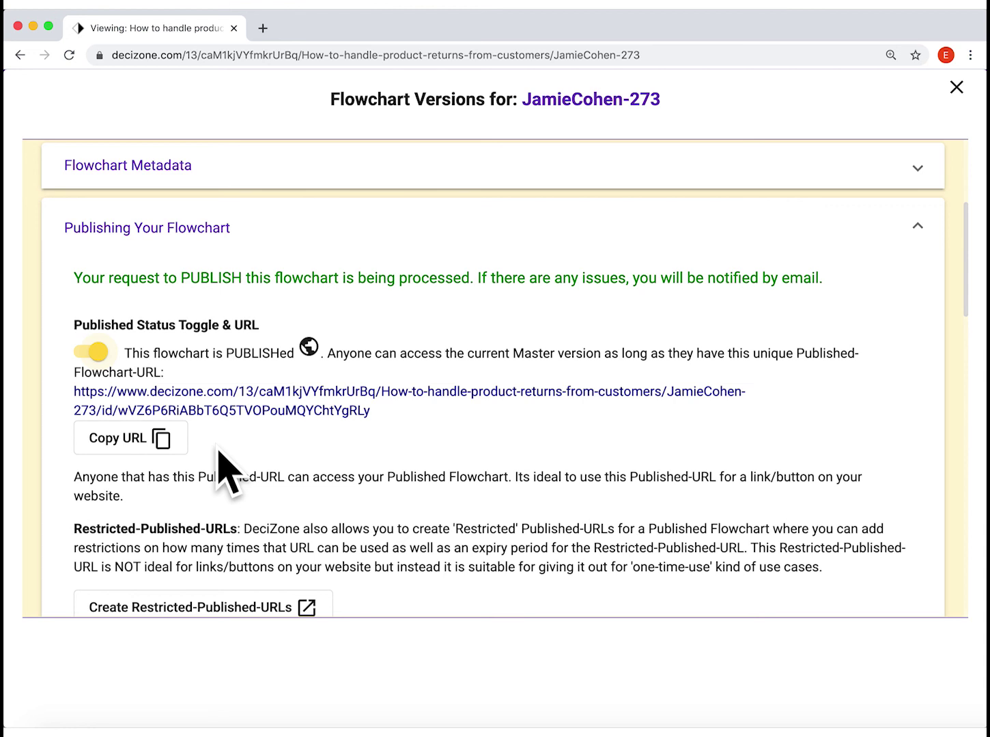
left_click(179, 444)
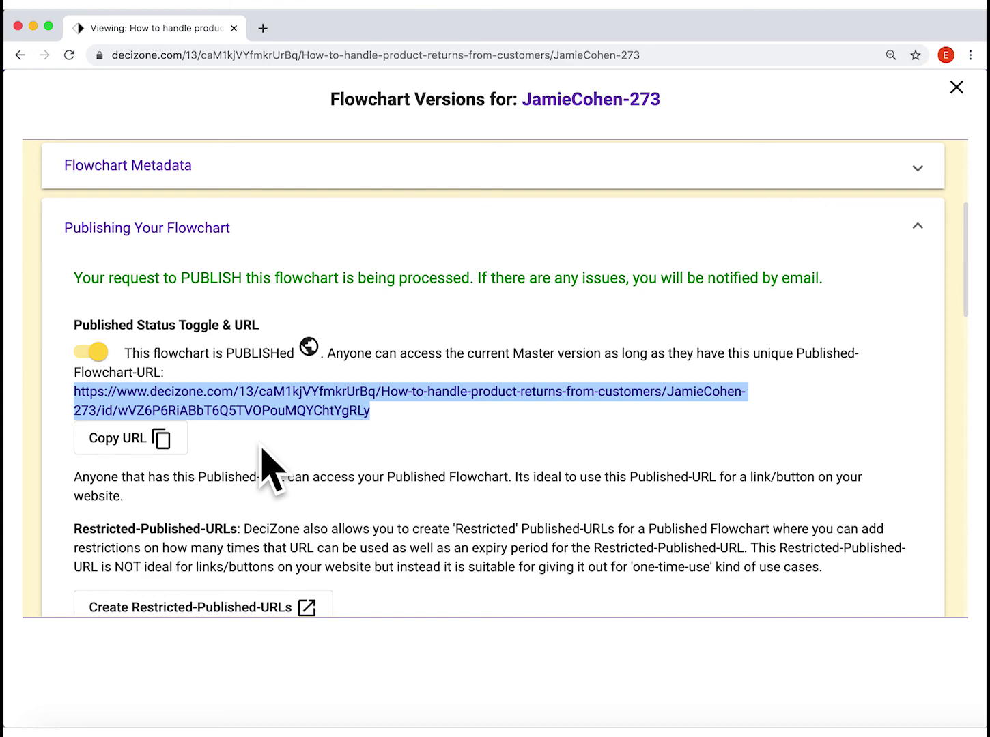
scroll(268, 471, "down", 7)
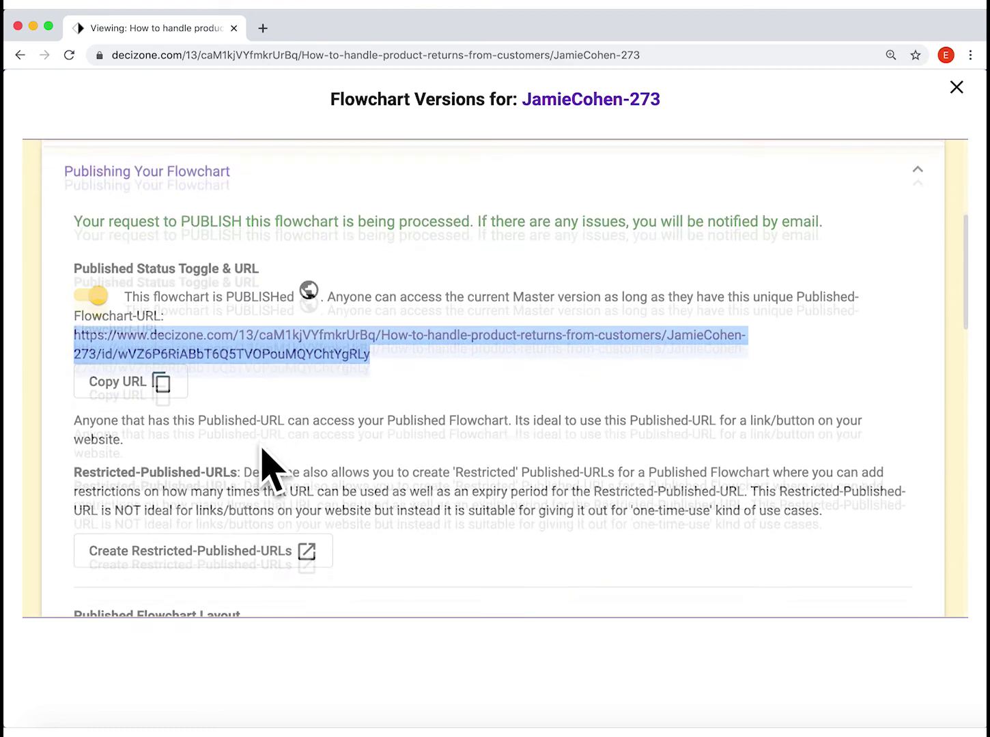
scroll(263, 451, "down", 9)
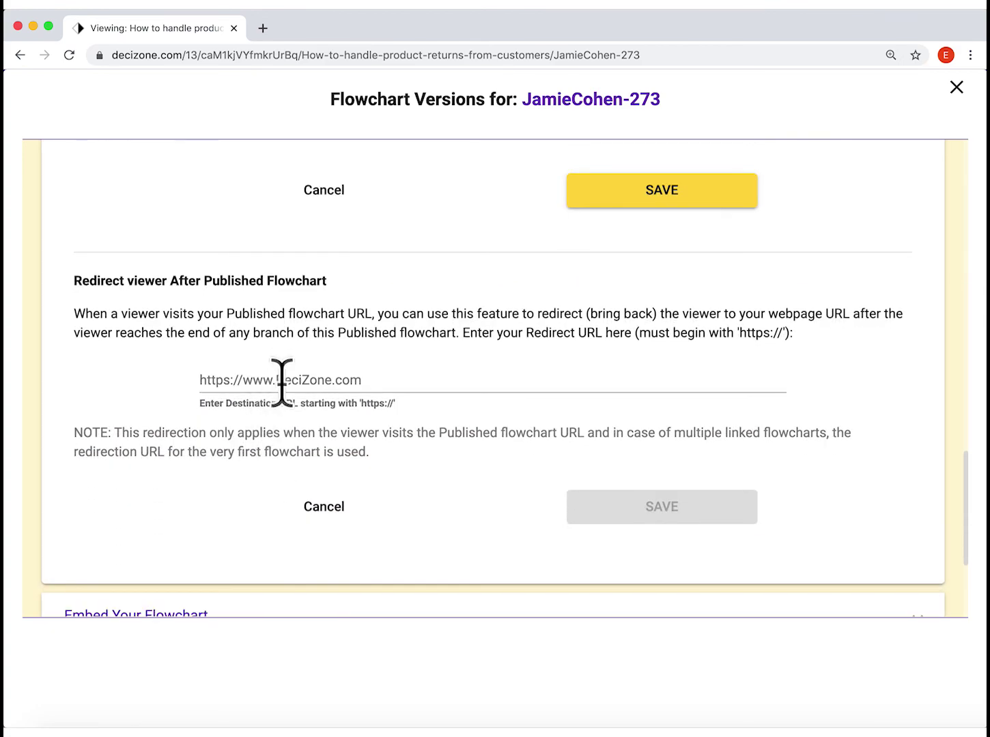
left_click(282, 386)
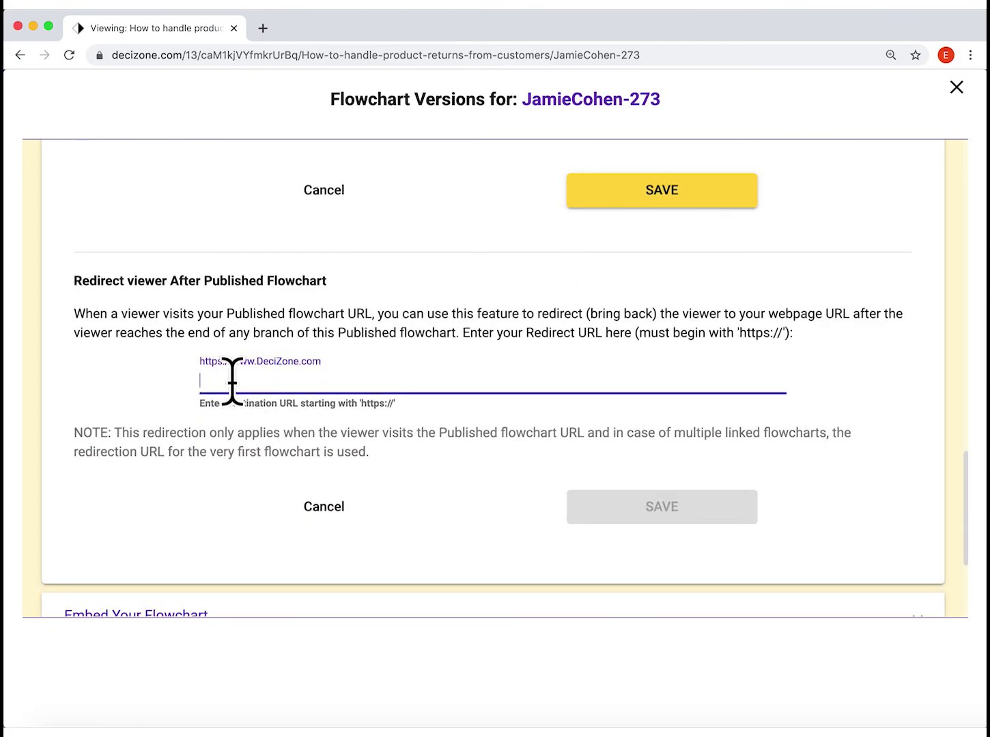
type("h")
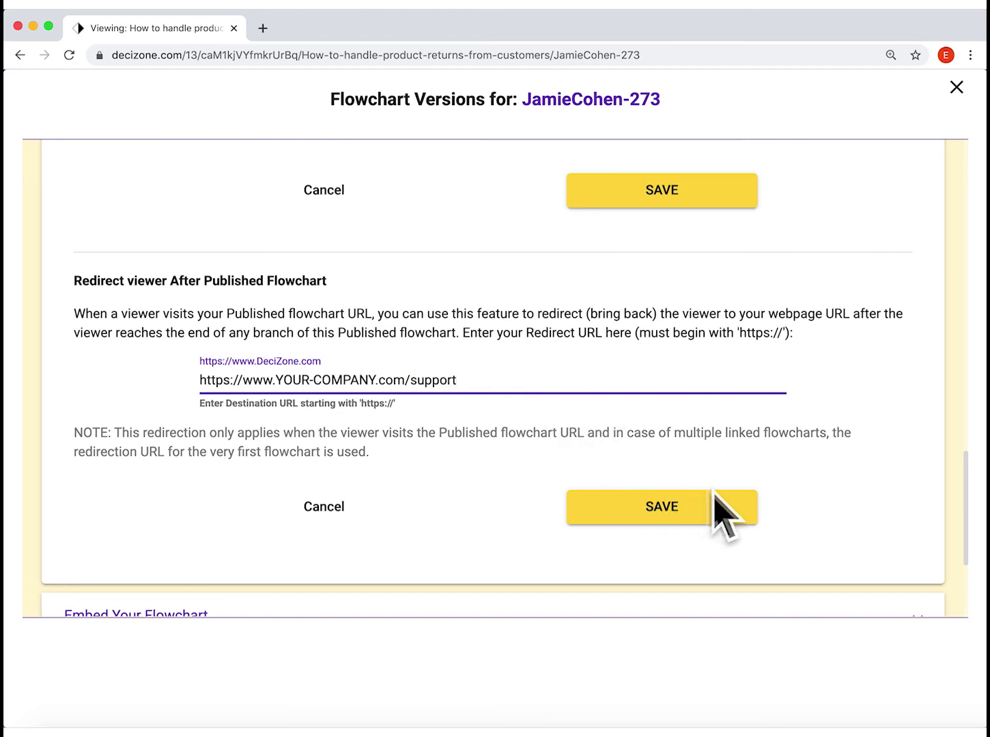
left_click(717, 525)
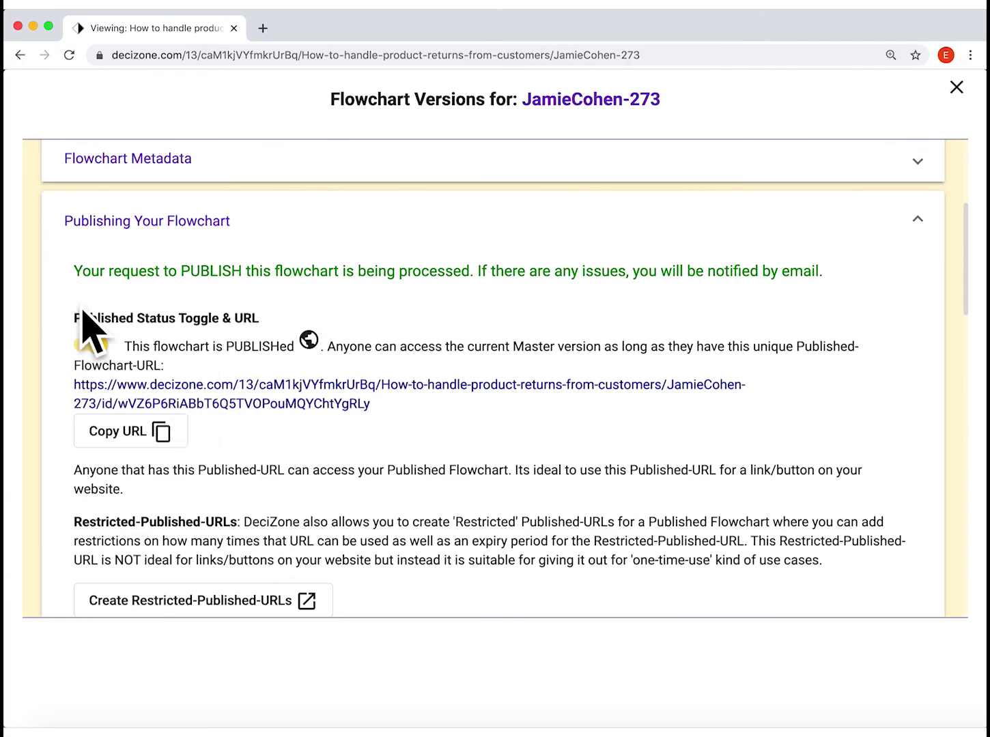
- Open the copied published URL of the product-returns flowchart in a new browser tab, and return to close its version settings
left_click(179, 435)
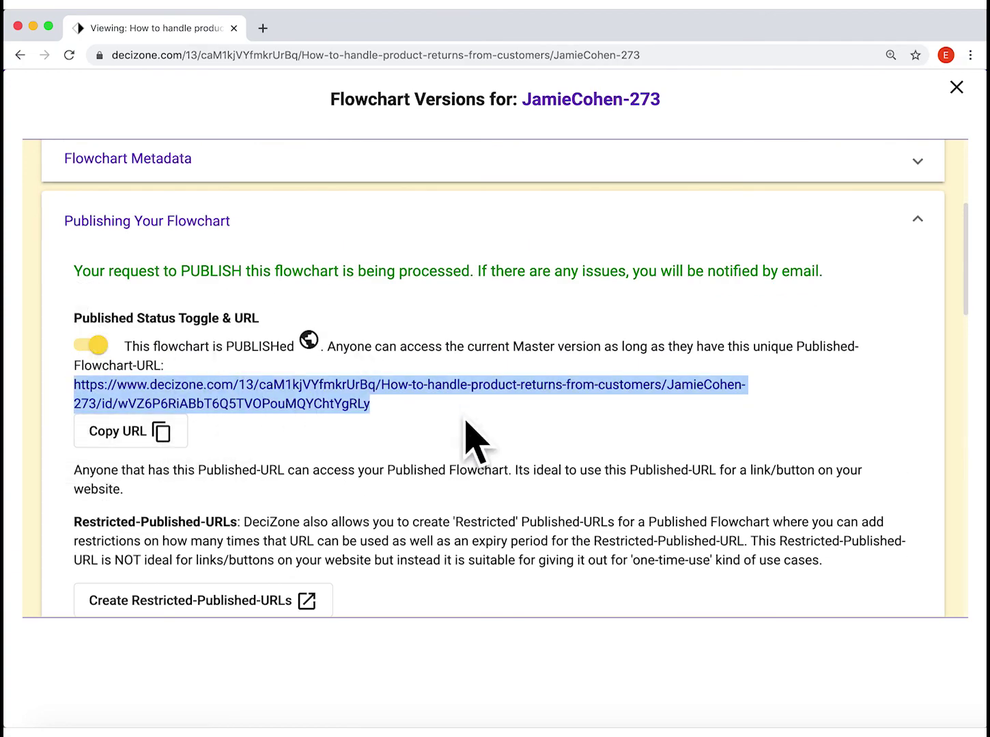
left_click(263, 28)
key("ctrl+v")
key("Return")
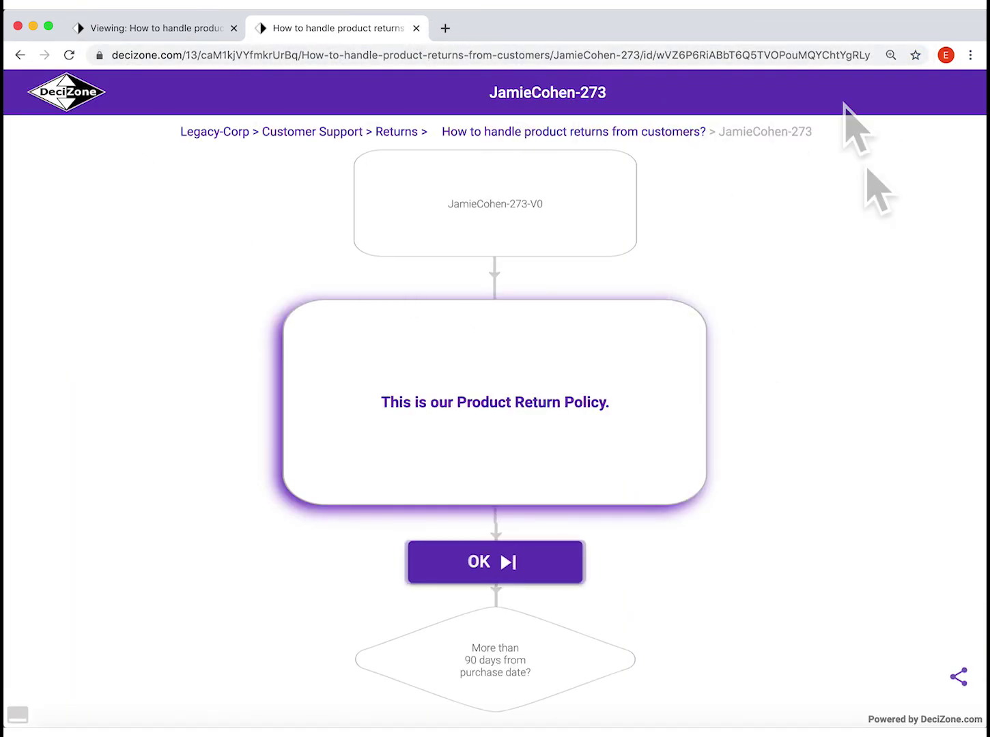
left_click(191, 31)
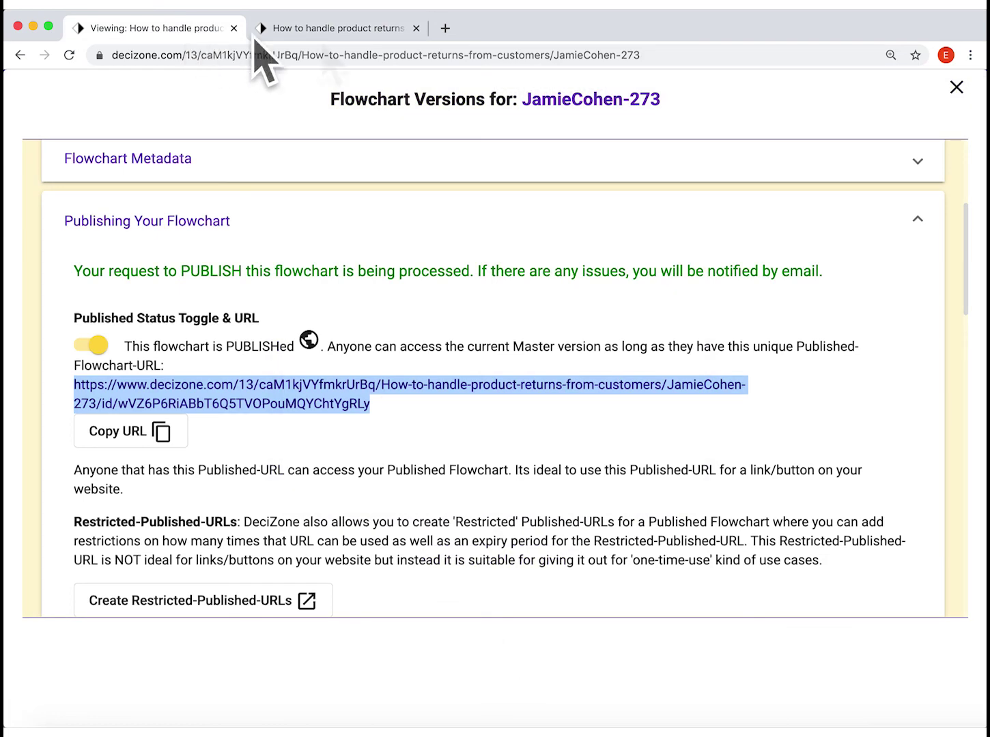
left_click(956, 88)
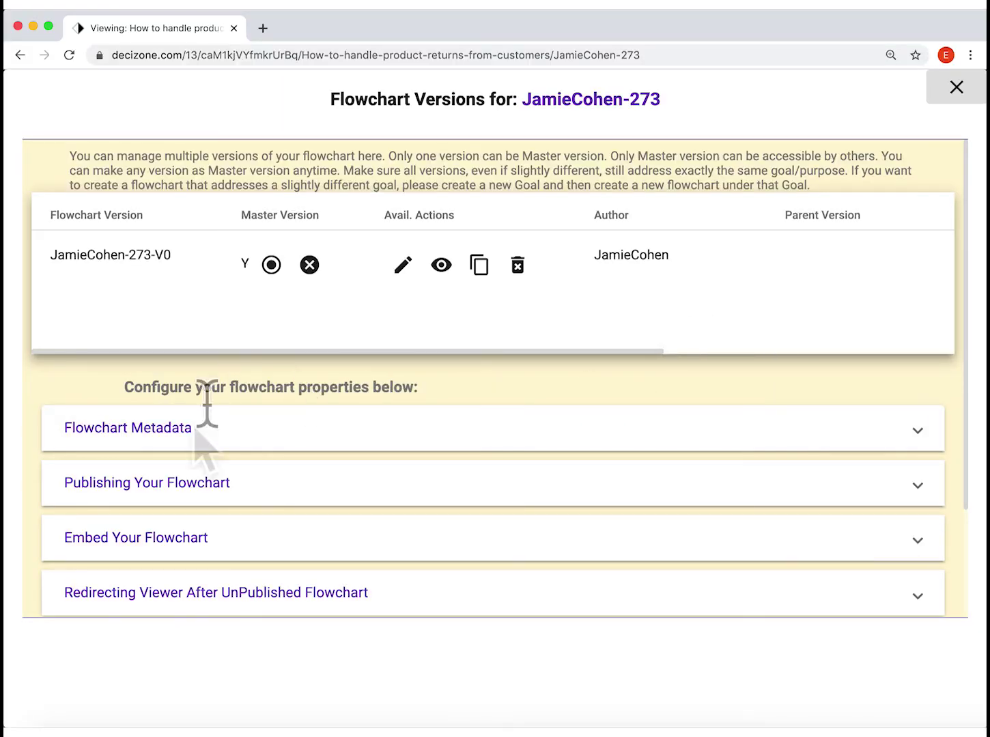
- Expand the publishing options of the product-returns flowchart and copy its published URL again
left_click(276, 507)
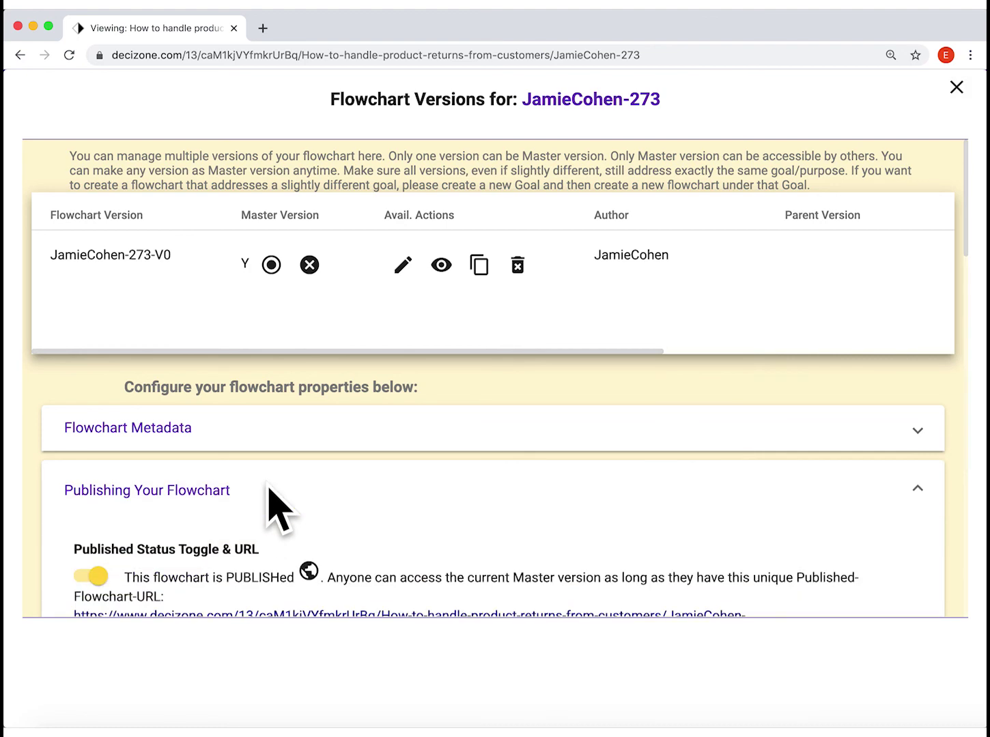
scroll(277, 511, "down", 3)
left_click(162, 538)
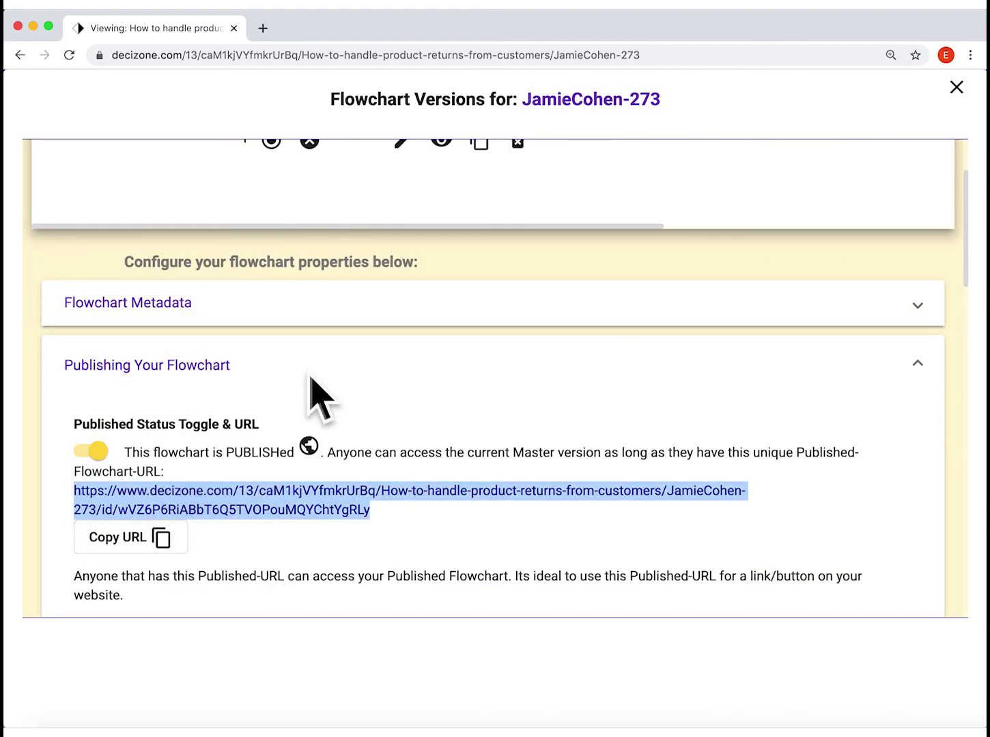
- Enable the embed feature for the product-returns flowchart and copy its iframe embed code
left_click(335, 372)
left_click(254, 408)
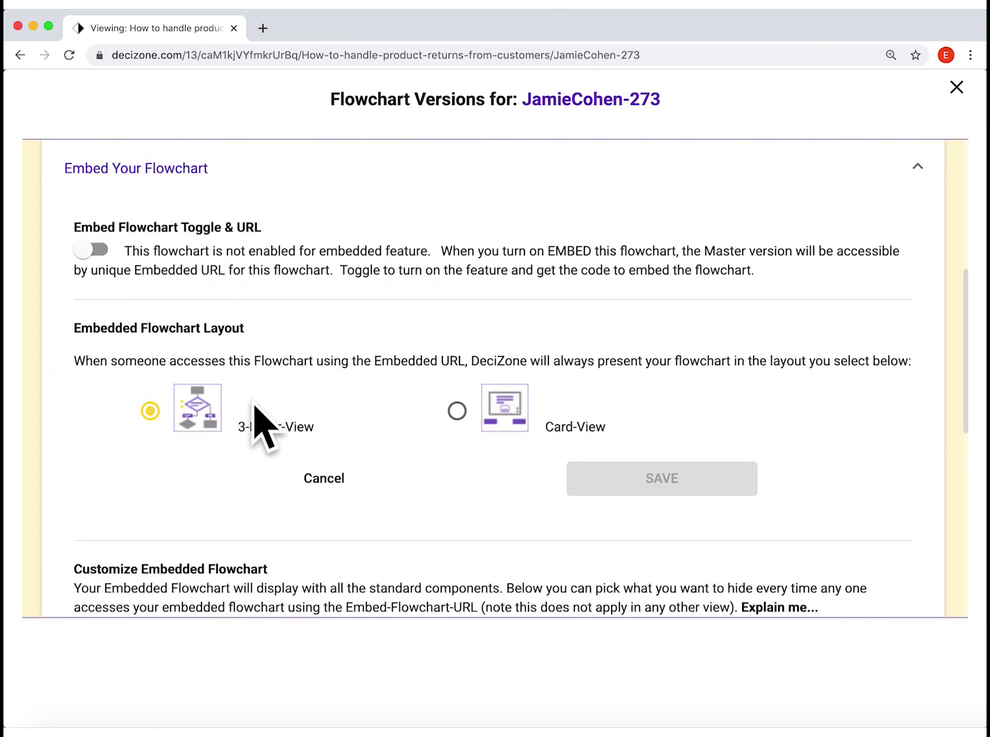
left_click(100, 257)
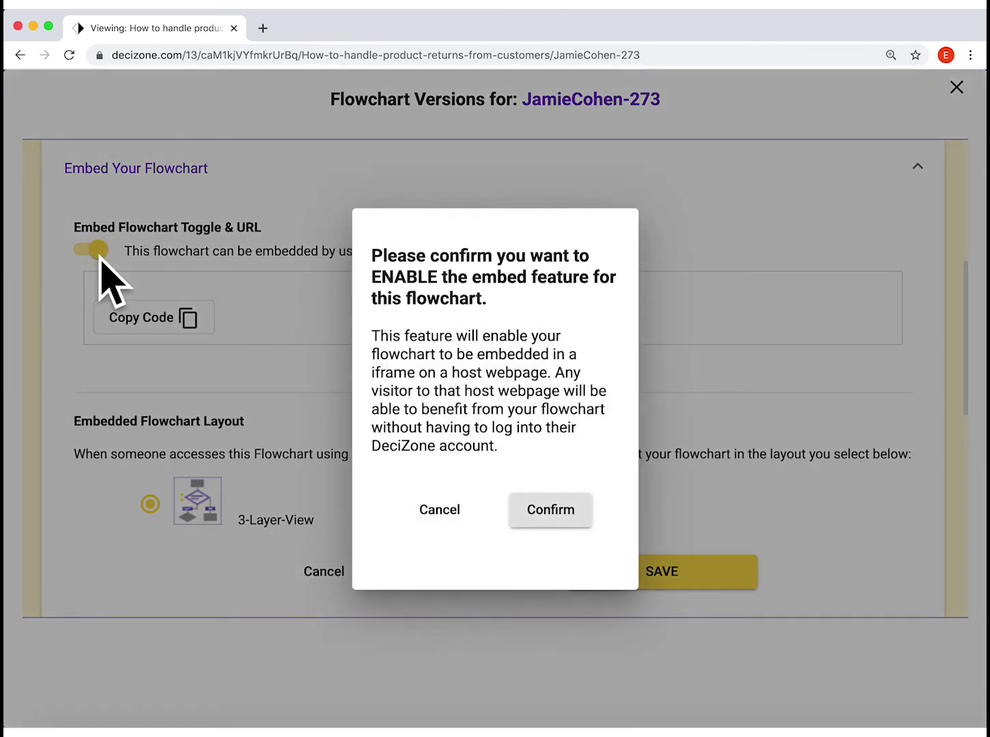
left_click(550, 510)
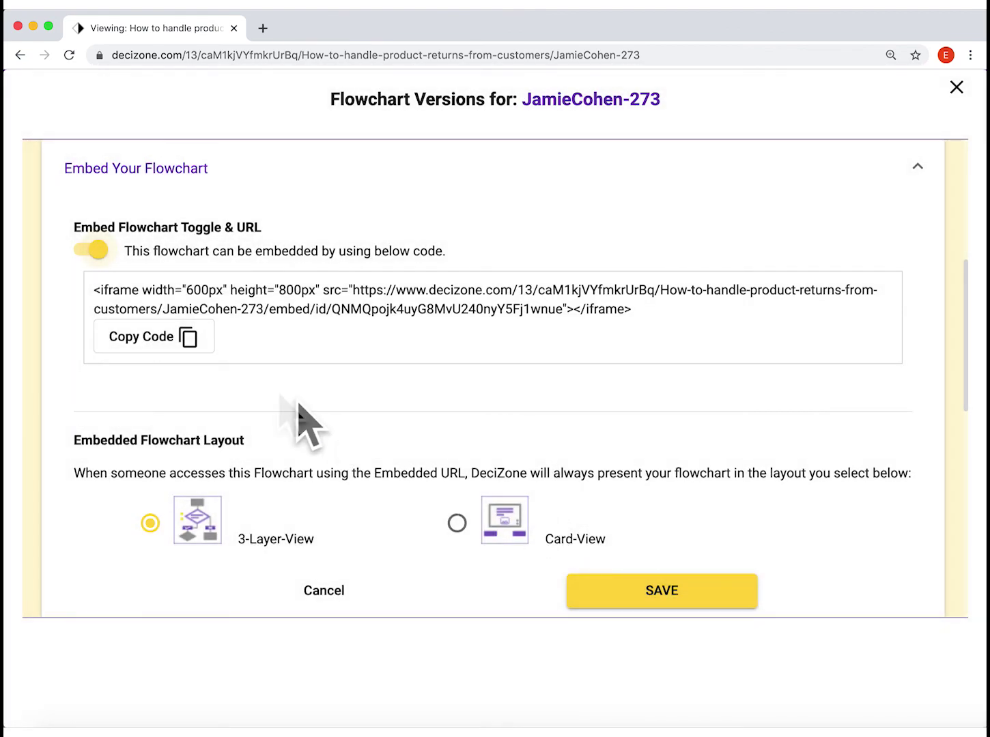
left_click(185, 342)
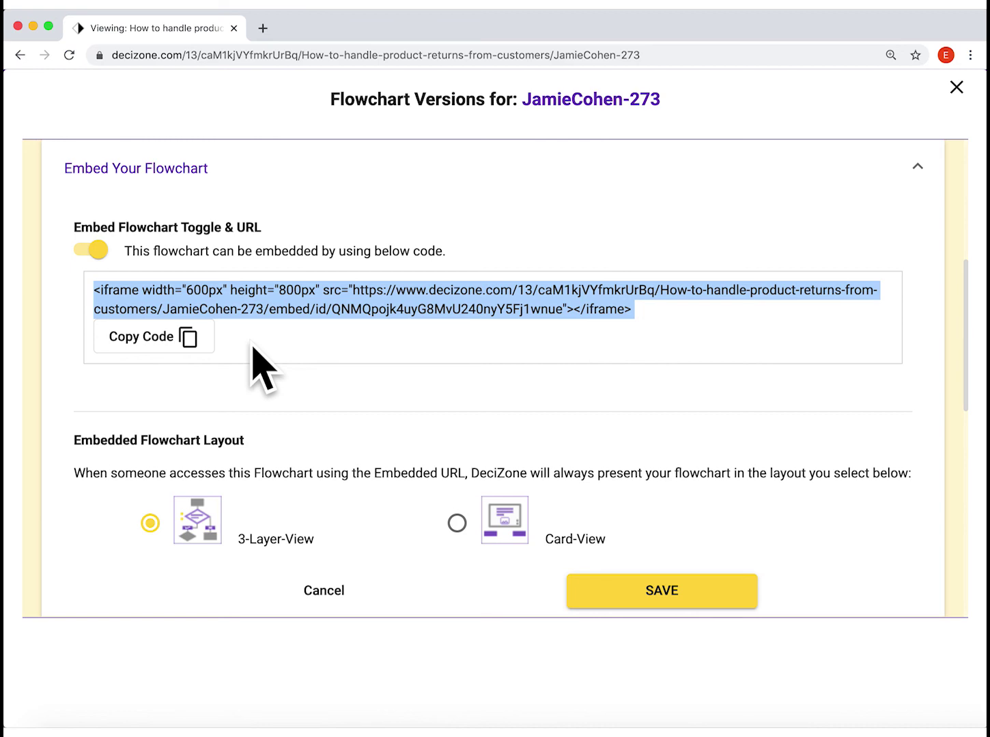
- Copy the product-returns flowchart's published URL from its publishing options, and collapse that section
scroll(270, 225, "up", 4)
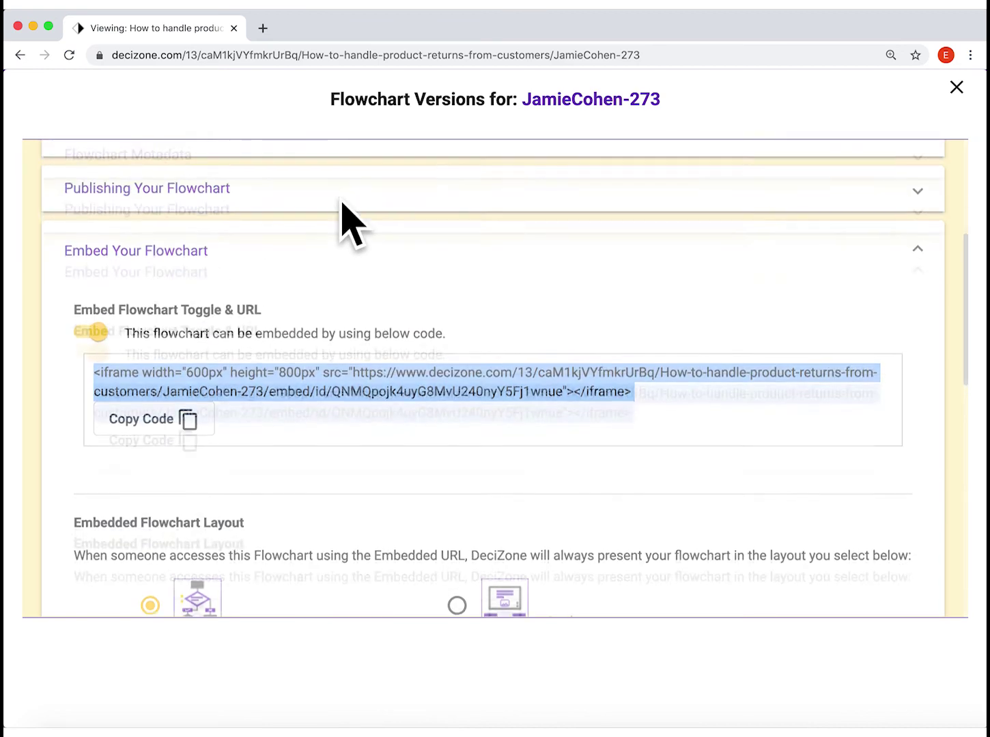
left_click(276, 253)
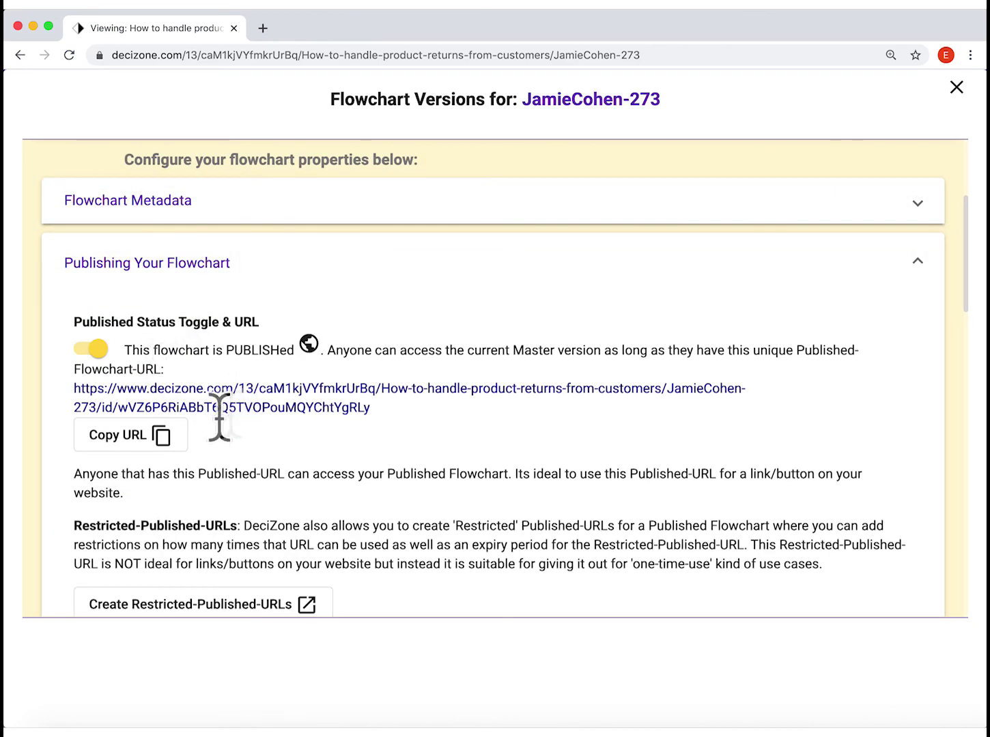
left_click(163, 440)
left_click(529, 280)
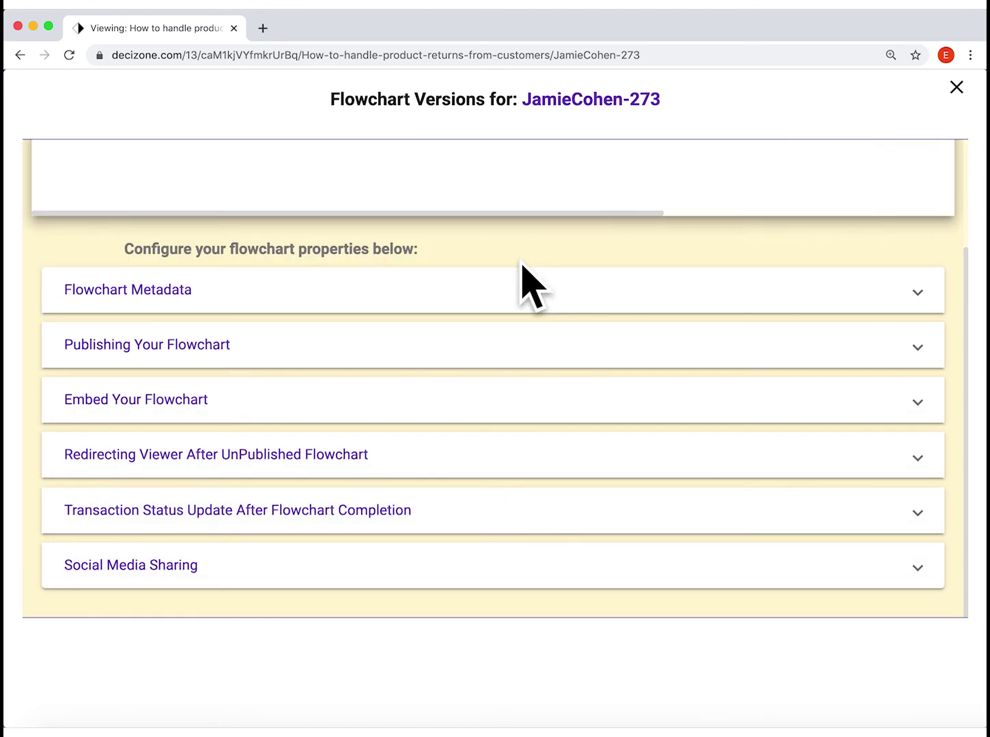
- In the flowchart metadata, rename the flowchart Product-Return-Policy and enter the description "Our product return policy."
scroll(530, 353, "up", 3)
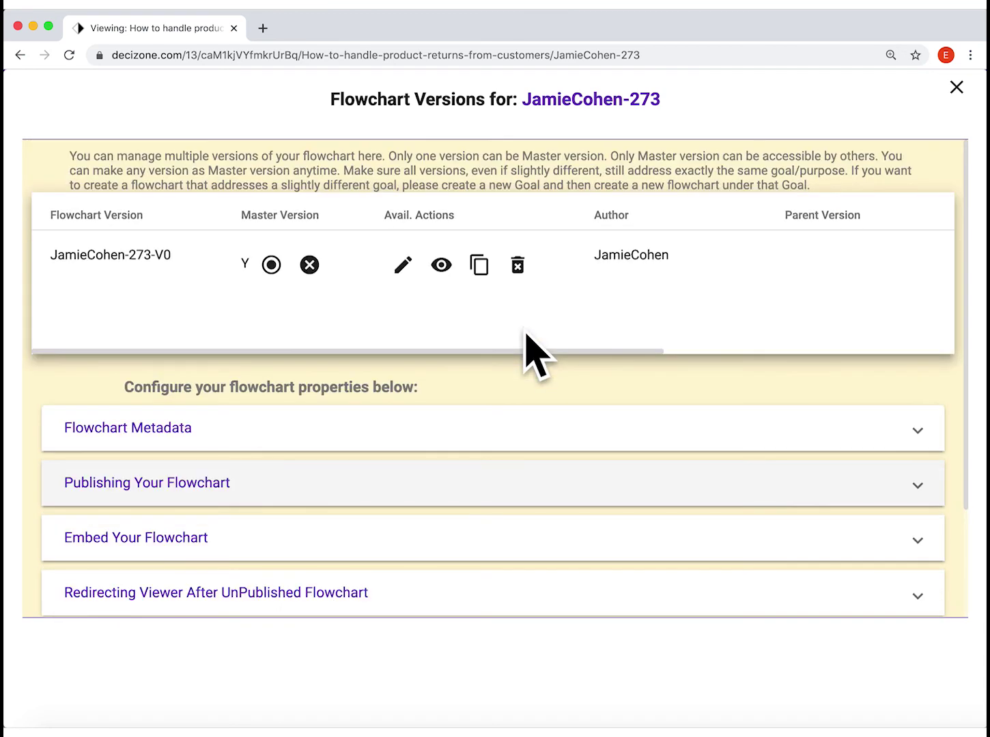
left_click(431, 444)
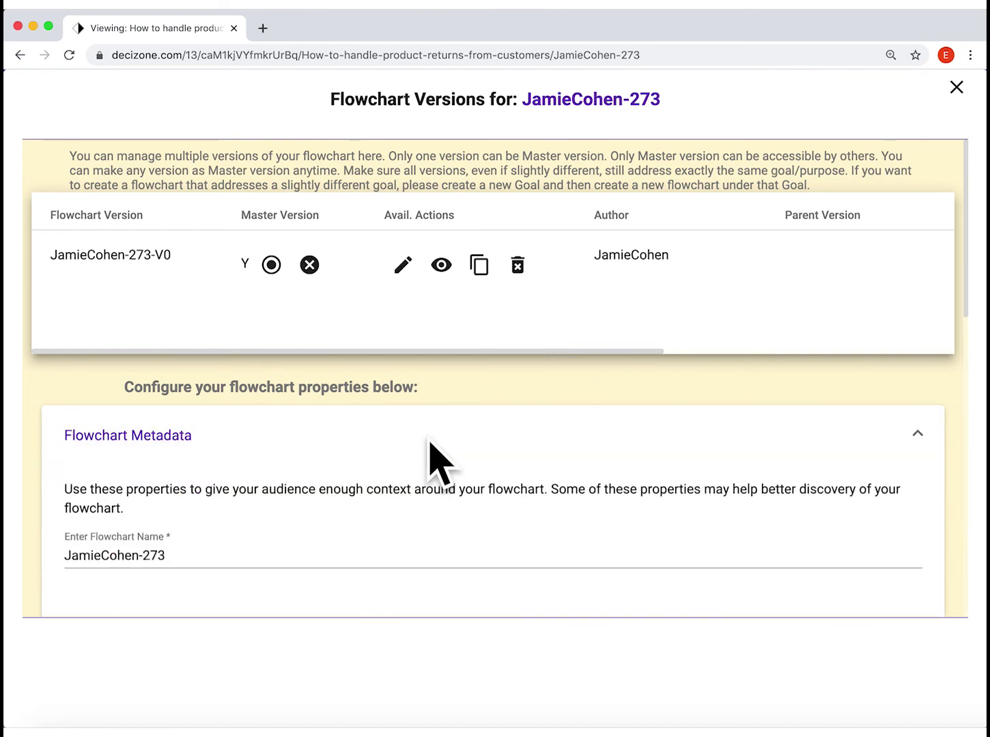
scroll(335, 488, "down", 4)
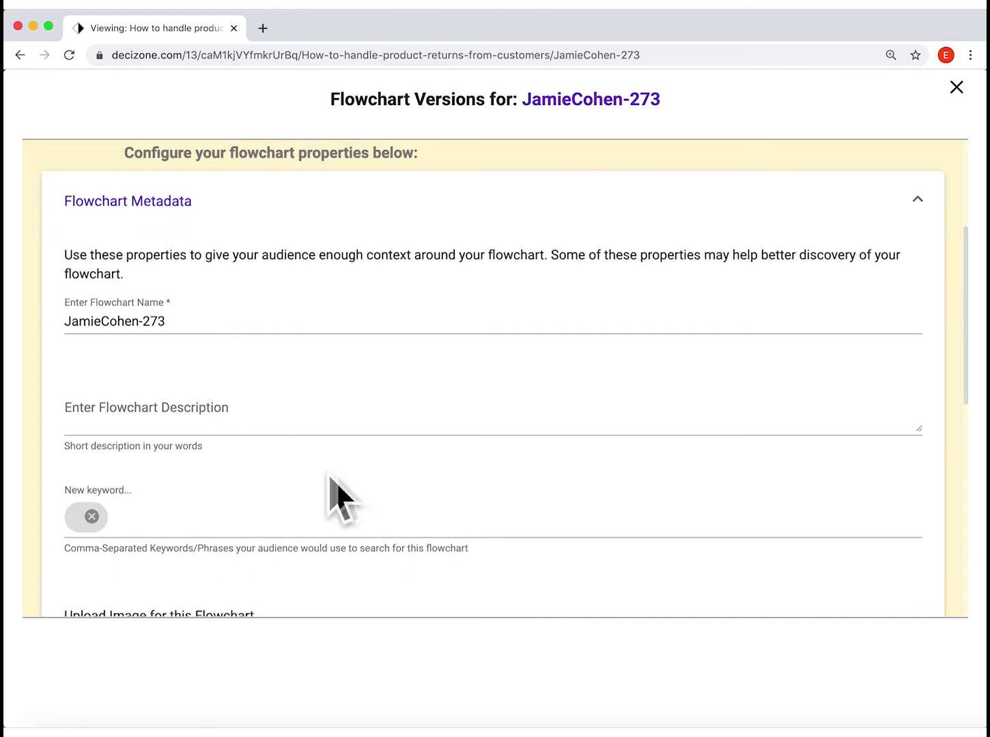
triple_click(173, 321)
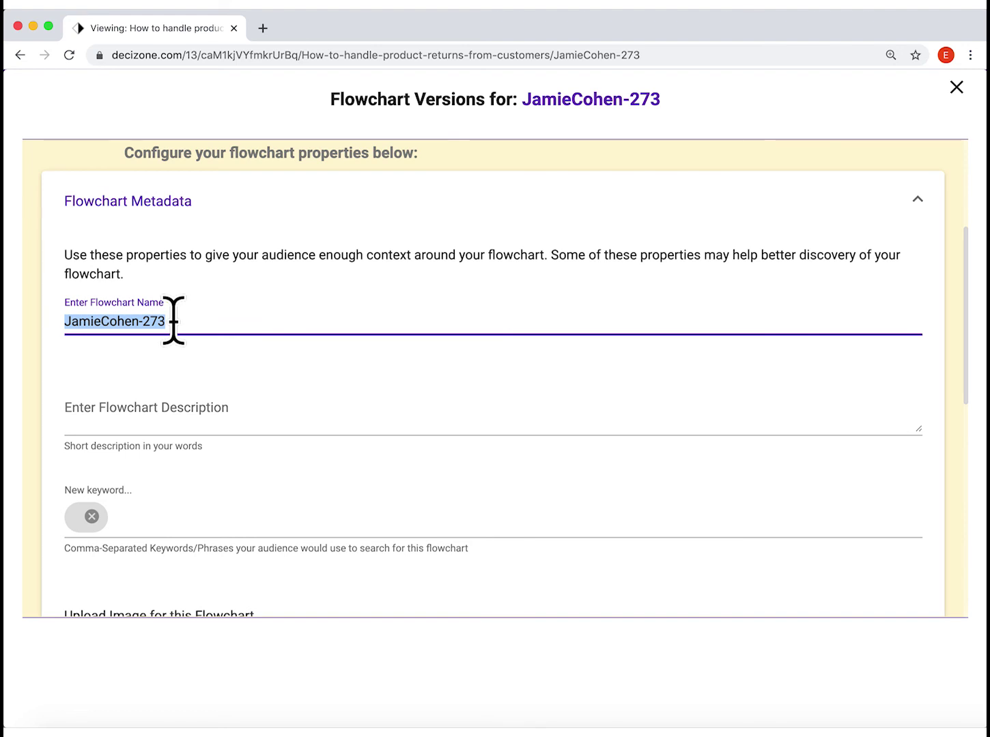
type("Product-Return-Policy")
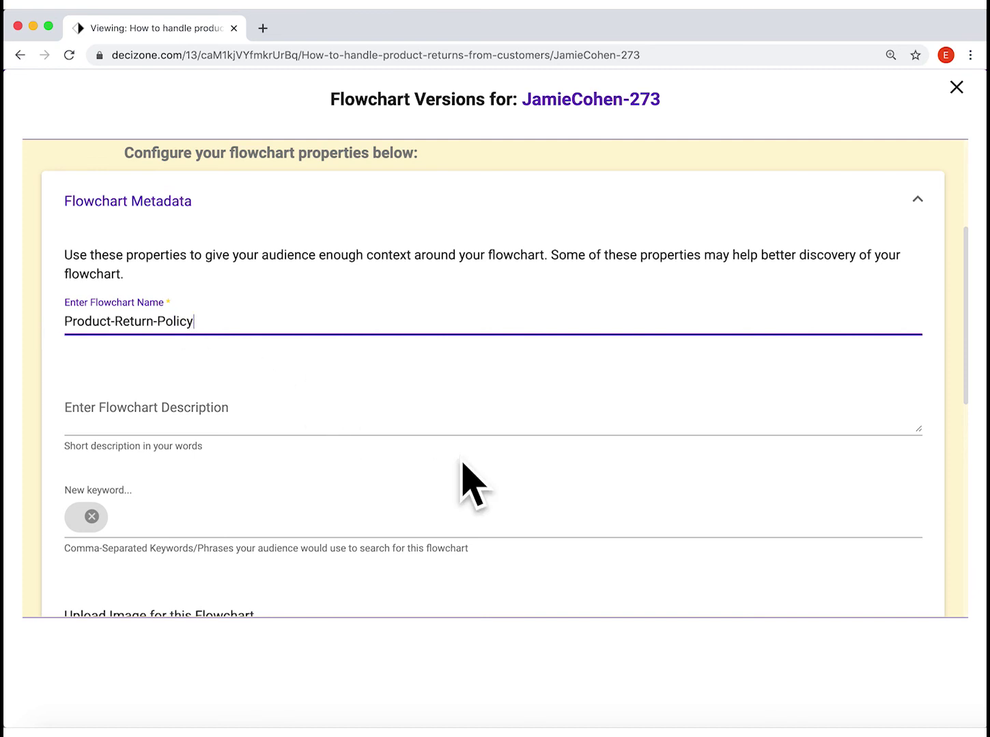
left_click(294, 426)
type("Our product r")
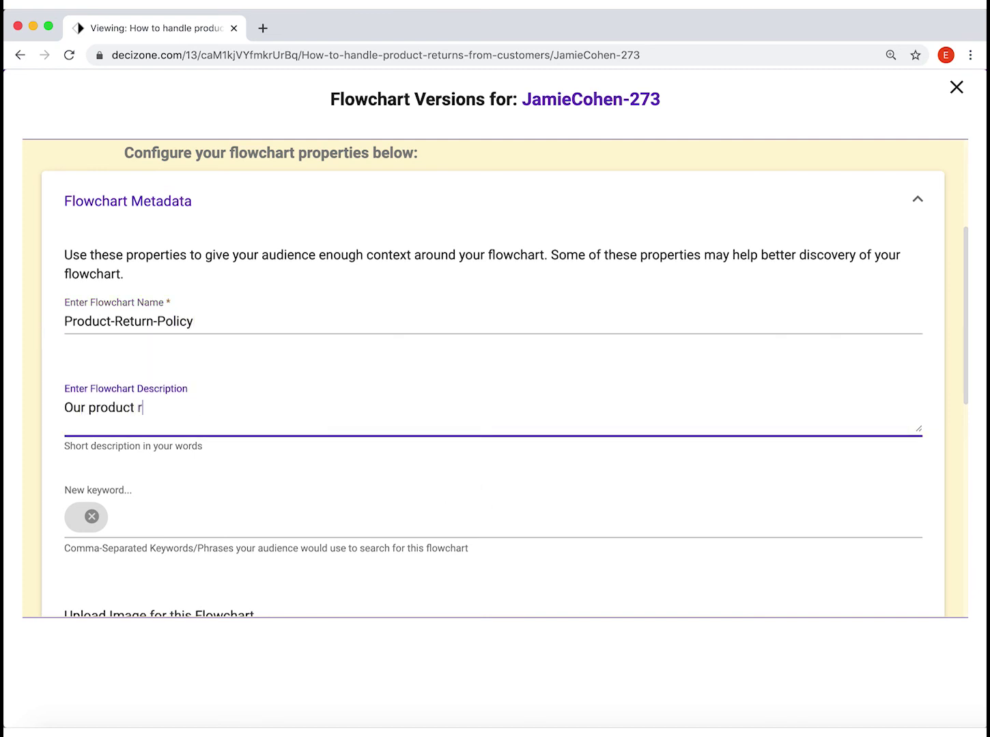
type("eturn policy.")
- Add the keywords "returns" and "policy" to the flowchart and save its metadata
scroll(250, 420, "down", 2)
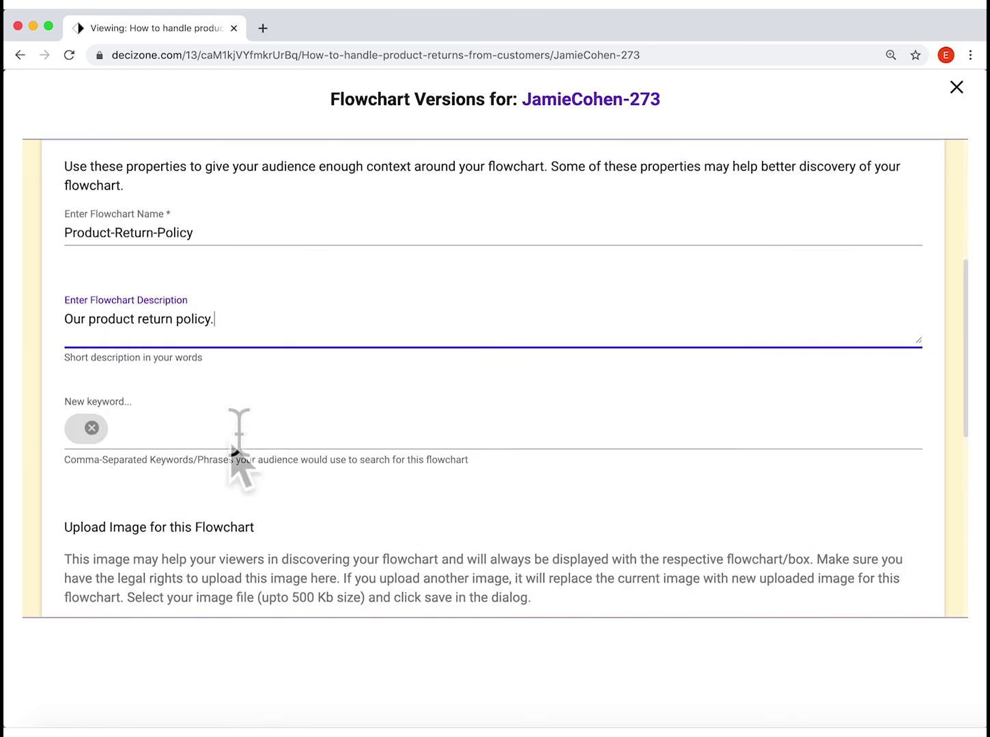
left_click(241, 422)
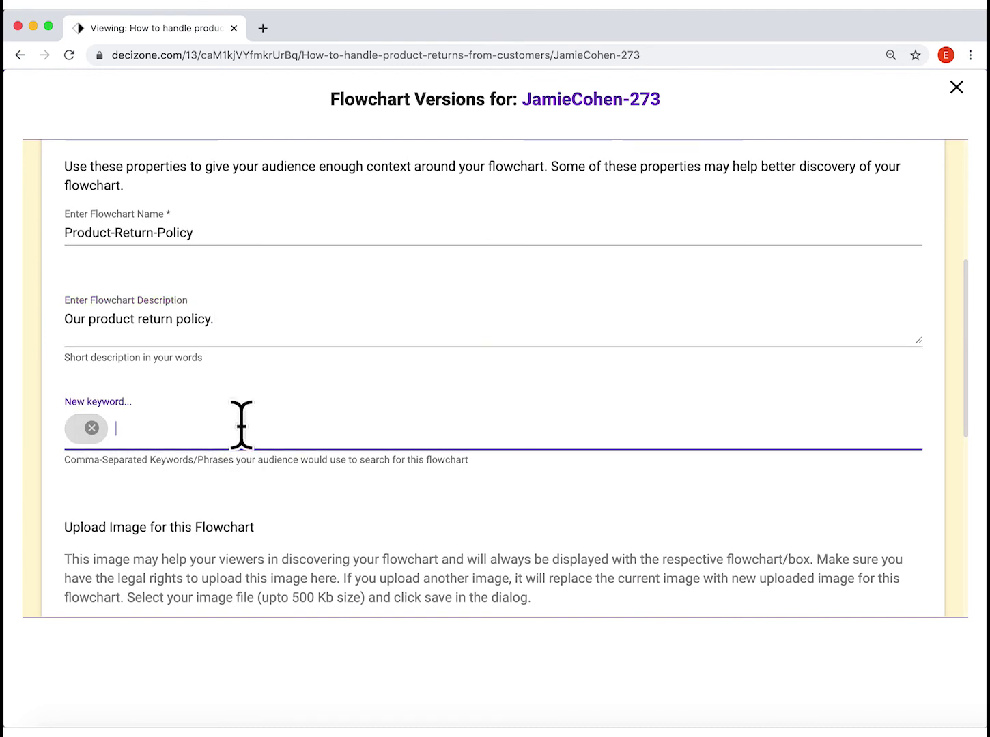
type("returns")
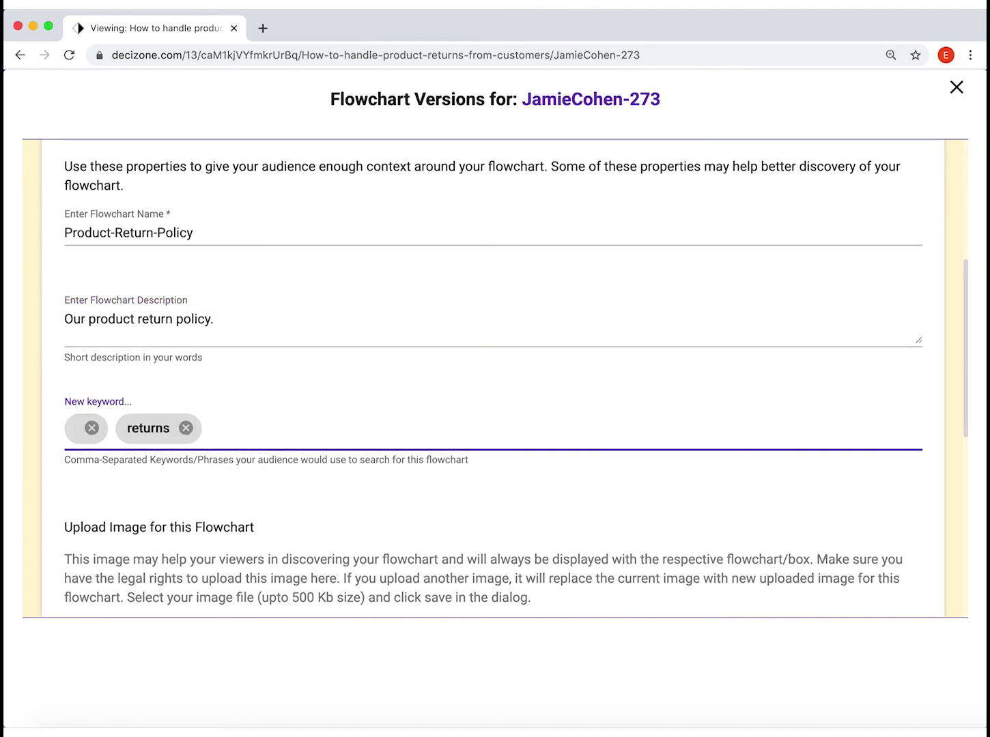
type(",policy,")
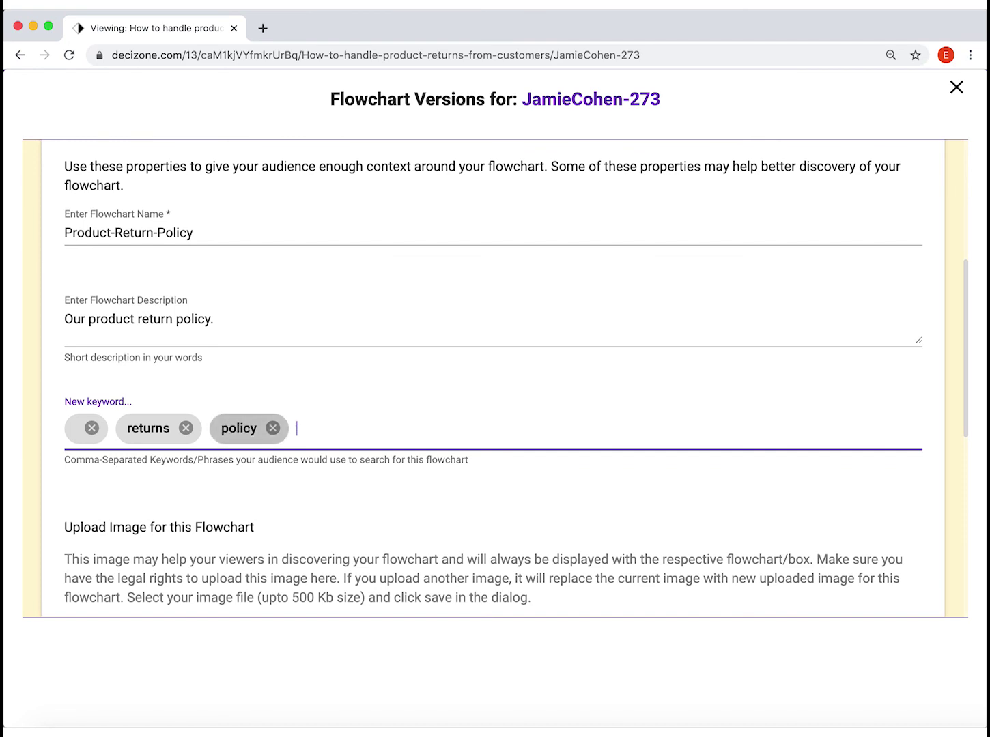
scroll(495, 379, "down", 3)
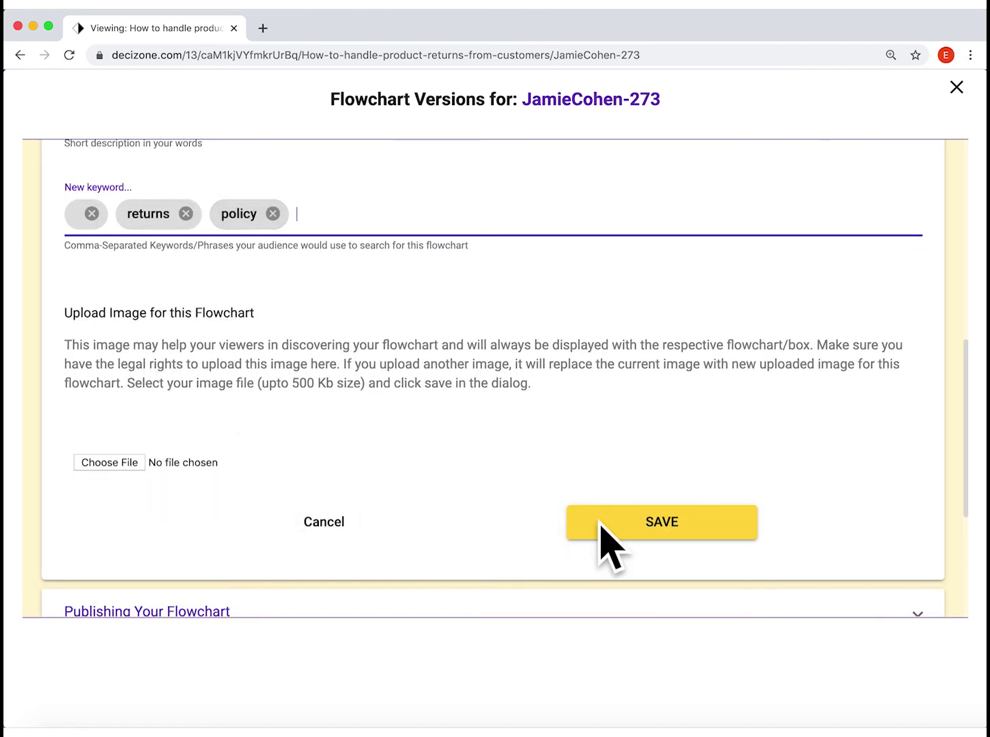
left_click(602, 527)
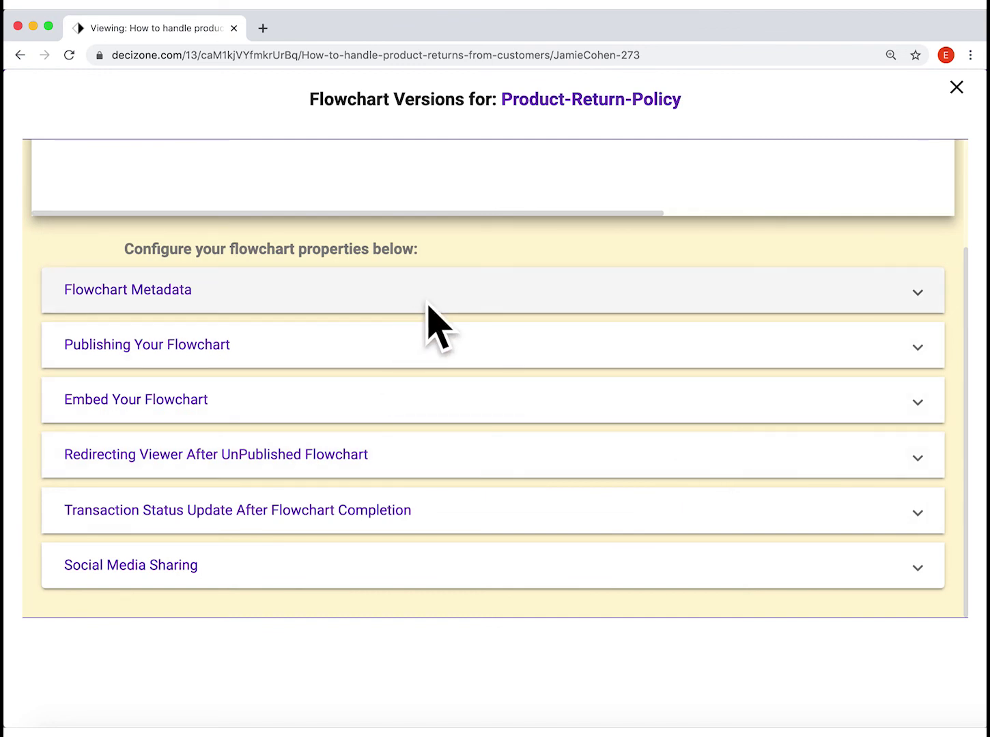
- Reopen the flowchart metadata to check the saved name, description and keywords, and collapse it again
left_click(427, 304)
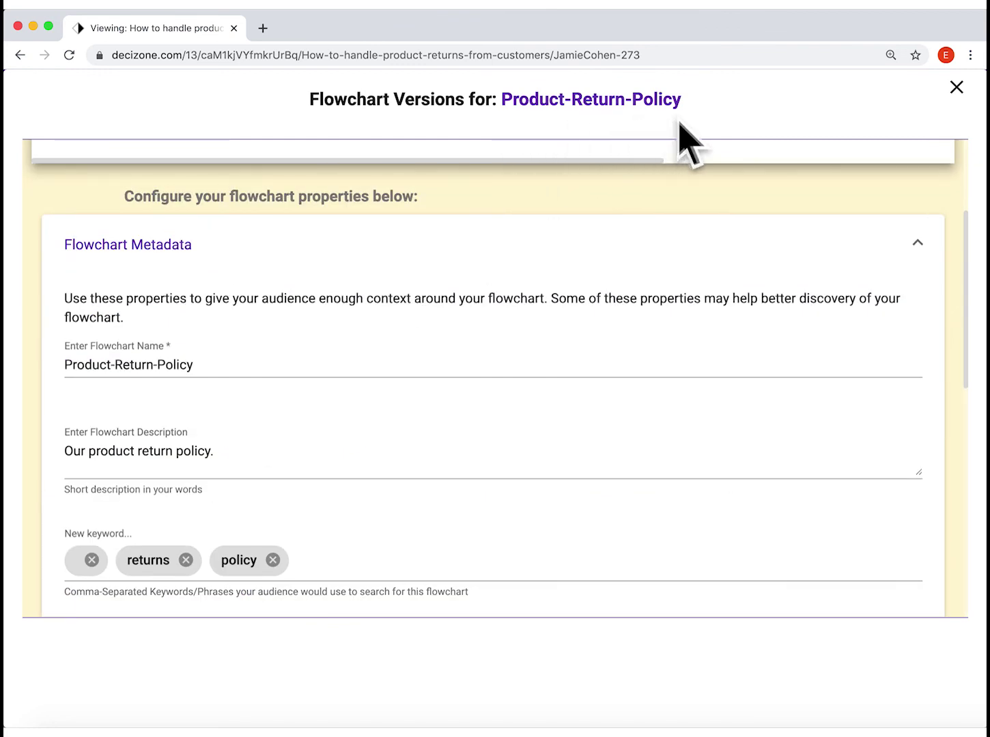
left_click(409, 250)
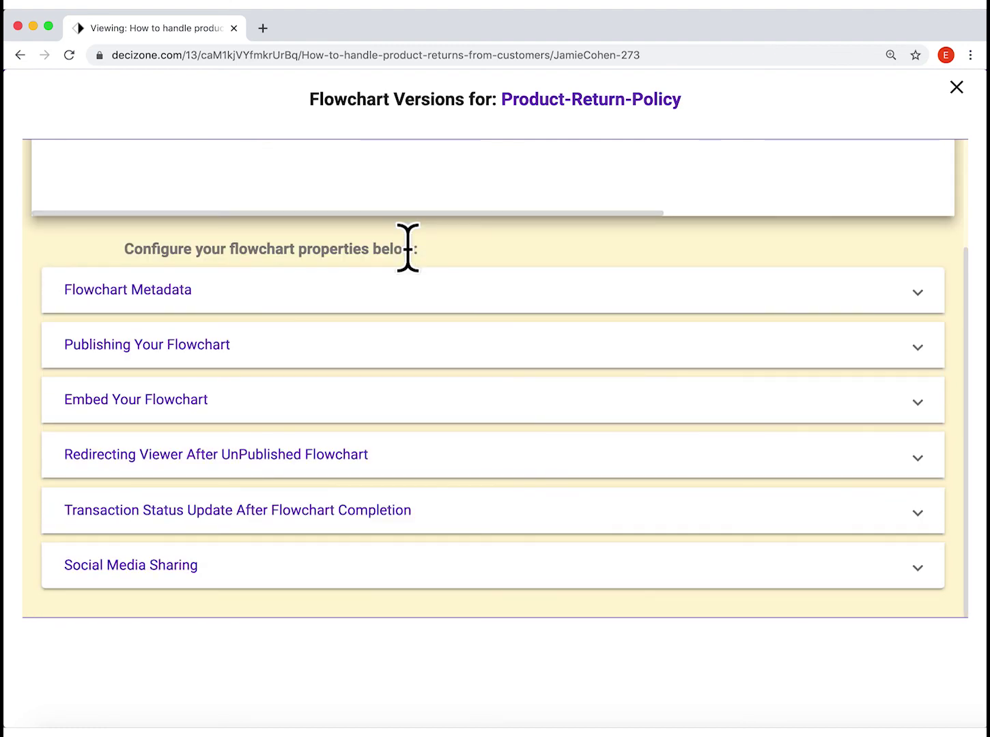
scroll(407, 248, "up", 4)
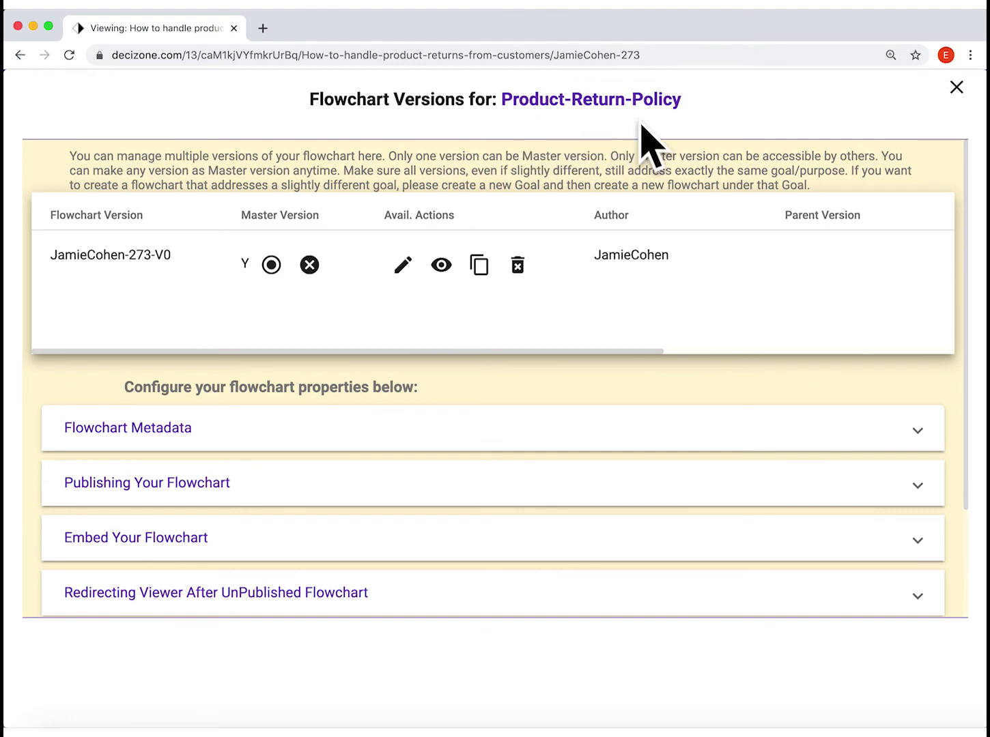
- Examine the flowchart's social media sharing options, including its published URL and social network sharing choices
scroll(543, 385, "down", 4)
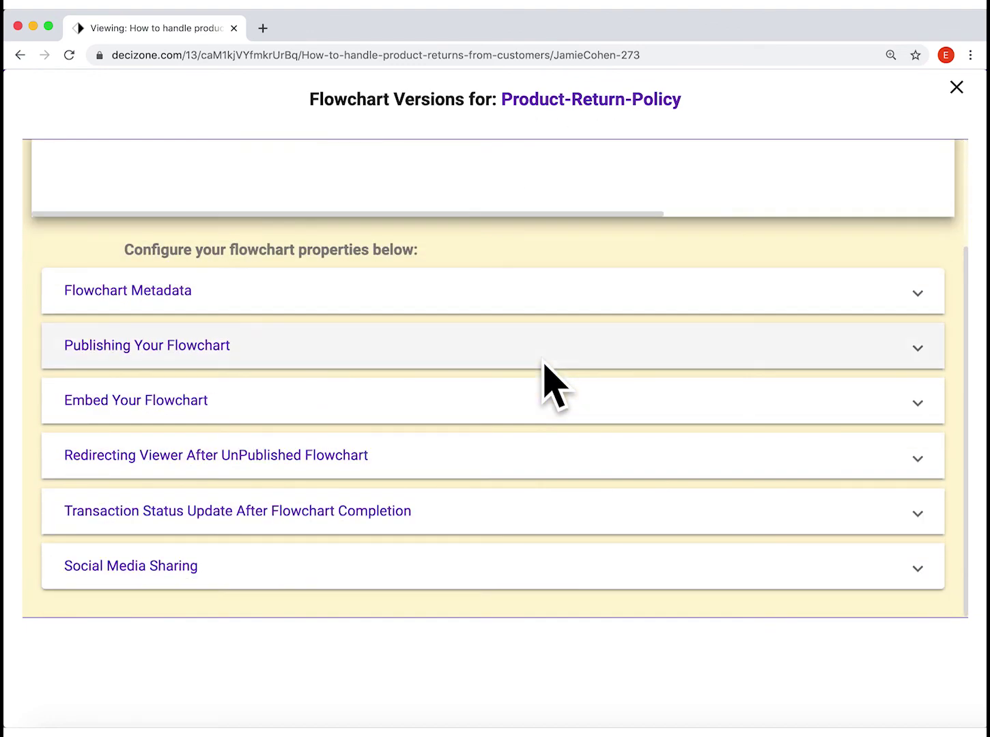
left_click(354, 567)
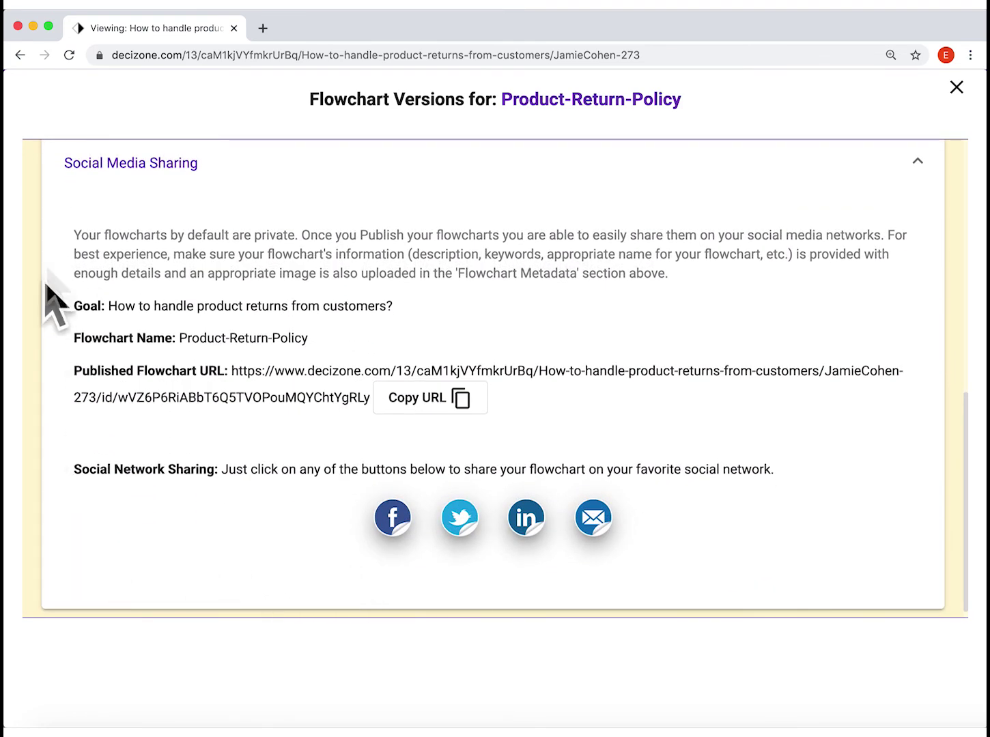
scroll(353, 222, "up", 1)
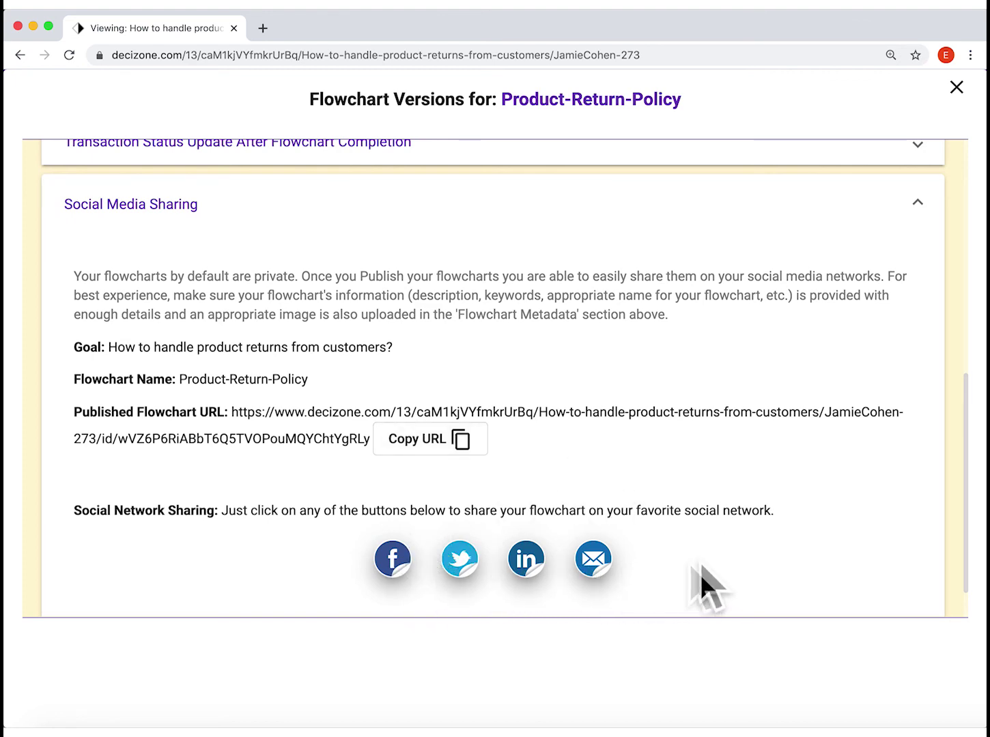
left_click(664, 196)
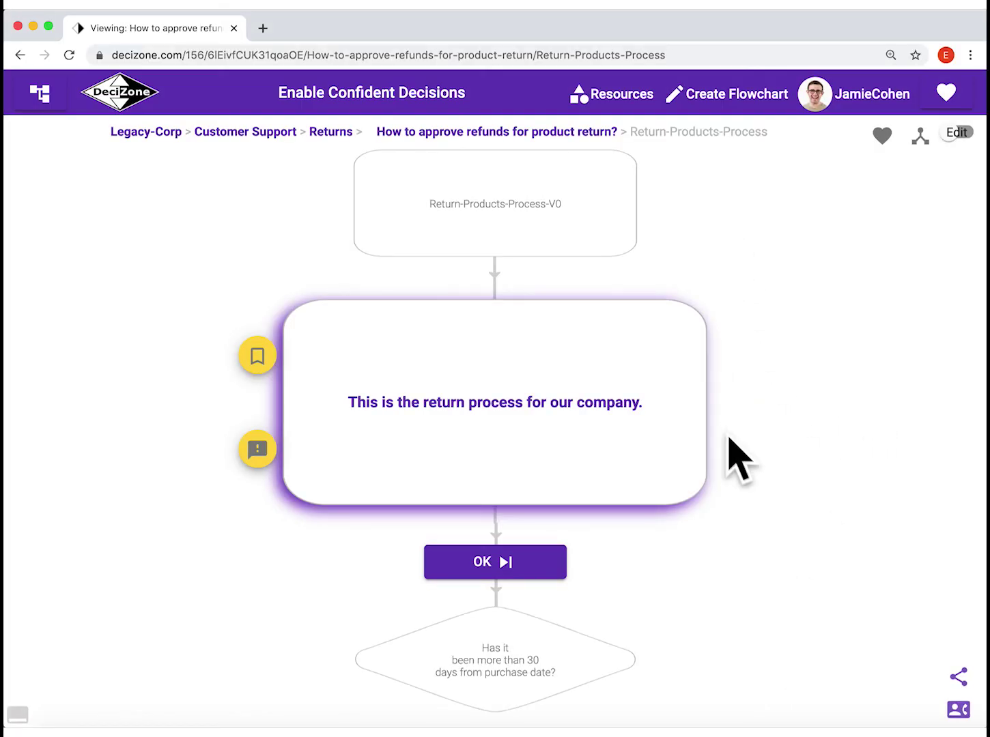
- In the account's content settings, enable Org Home for Product-Return-Policy among the Legacy-Corp organization flowcharts
left_click(883, 95)
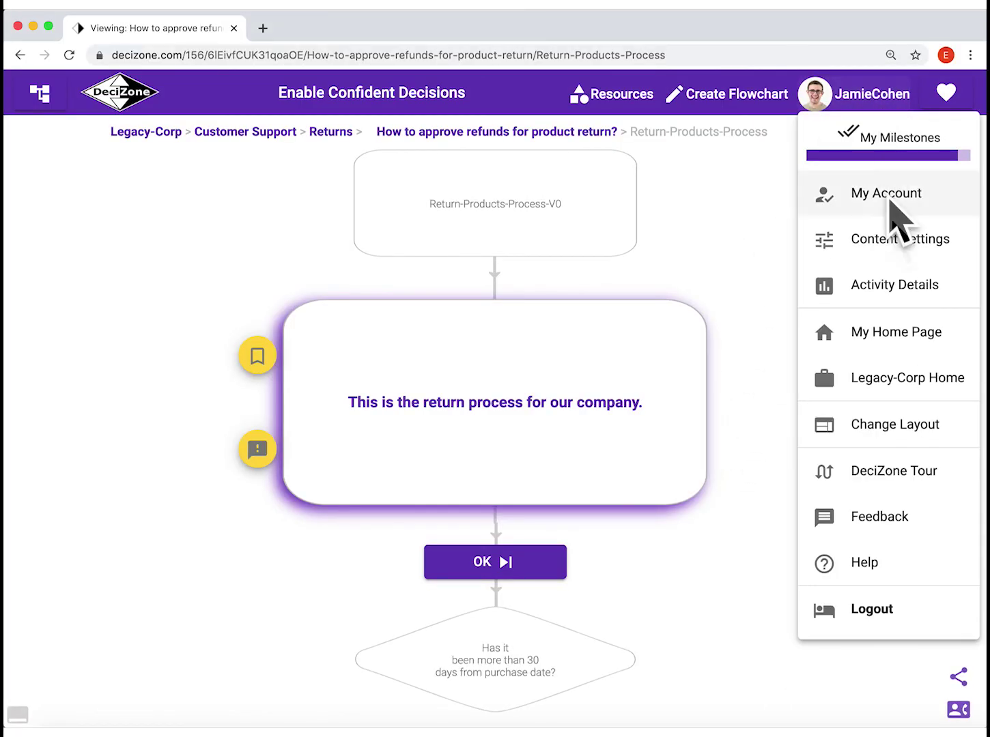
left_click(895, 256)
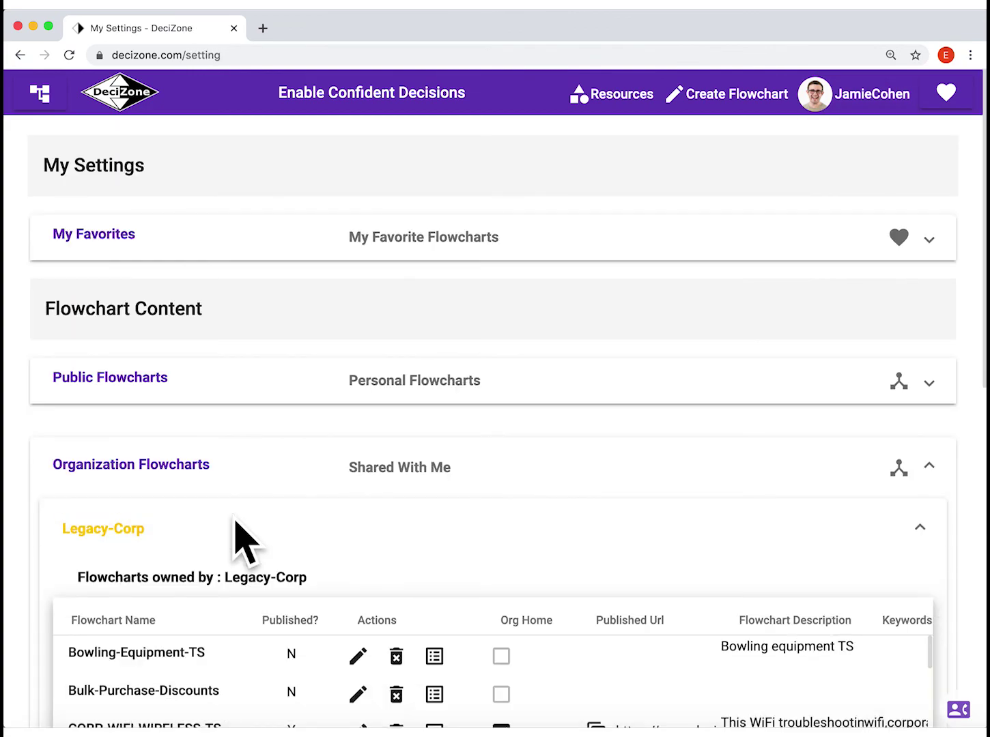
scroll(239, 540, "down", 5)
scroll(220, 506, "down", 12)
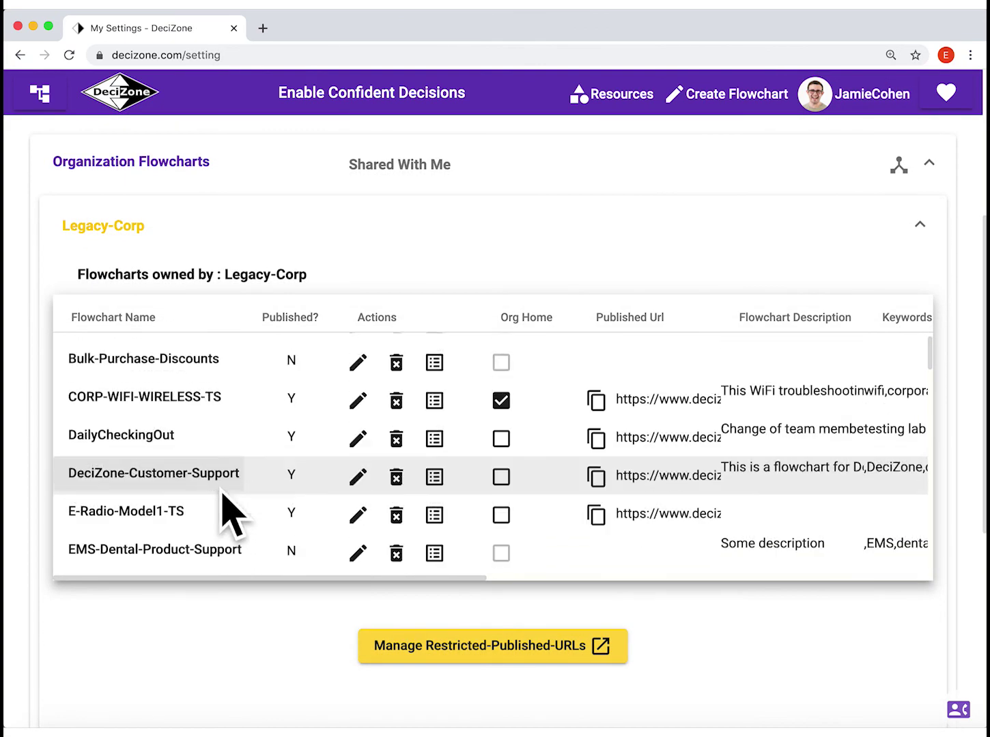
scroll(233, 516, "up", 4)
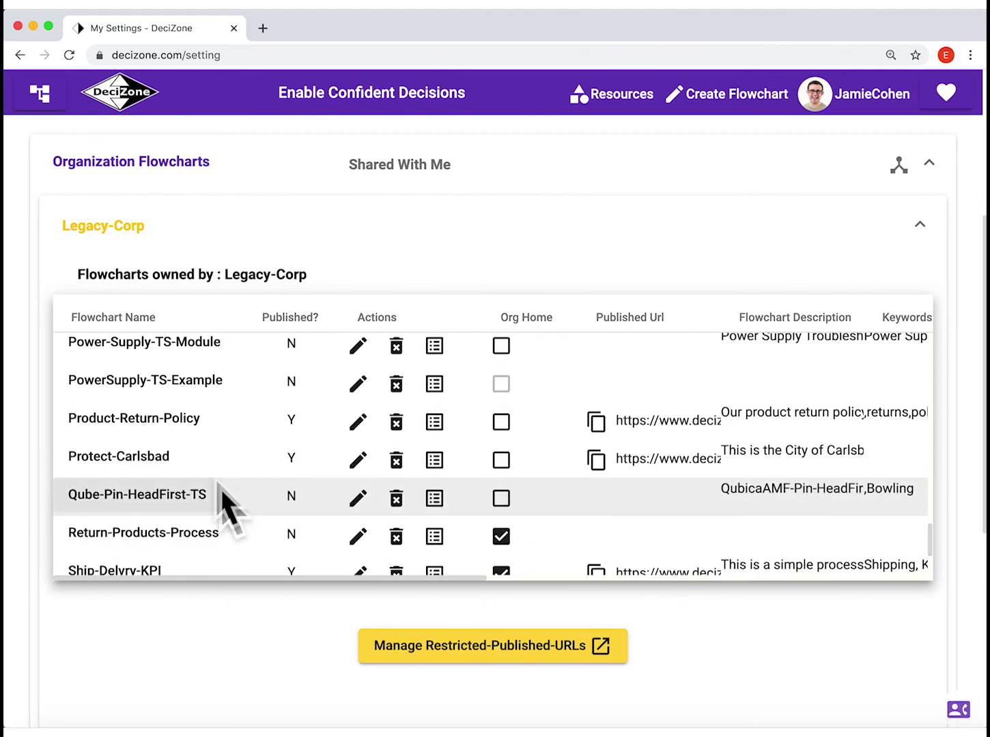
left_click(502, 423)
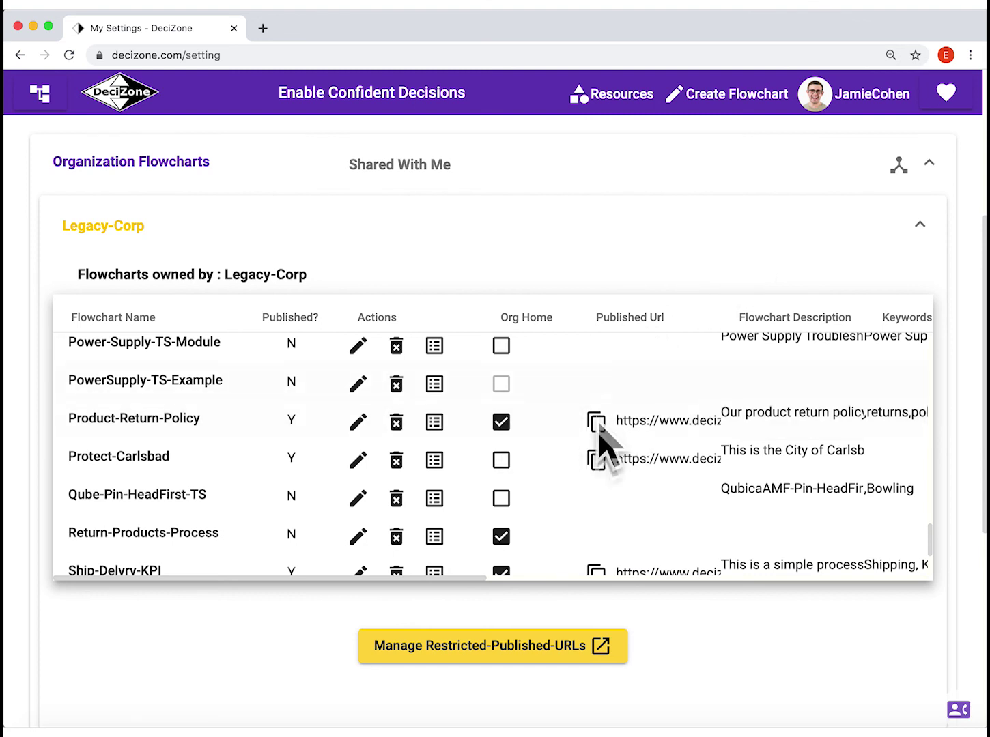
- Open the activity report export for Product-Return-Policy and highlight the xlsx file format in its description
left_click(437, 424)
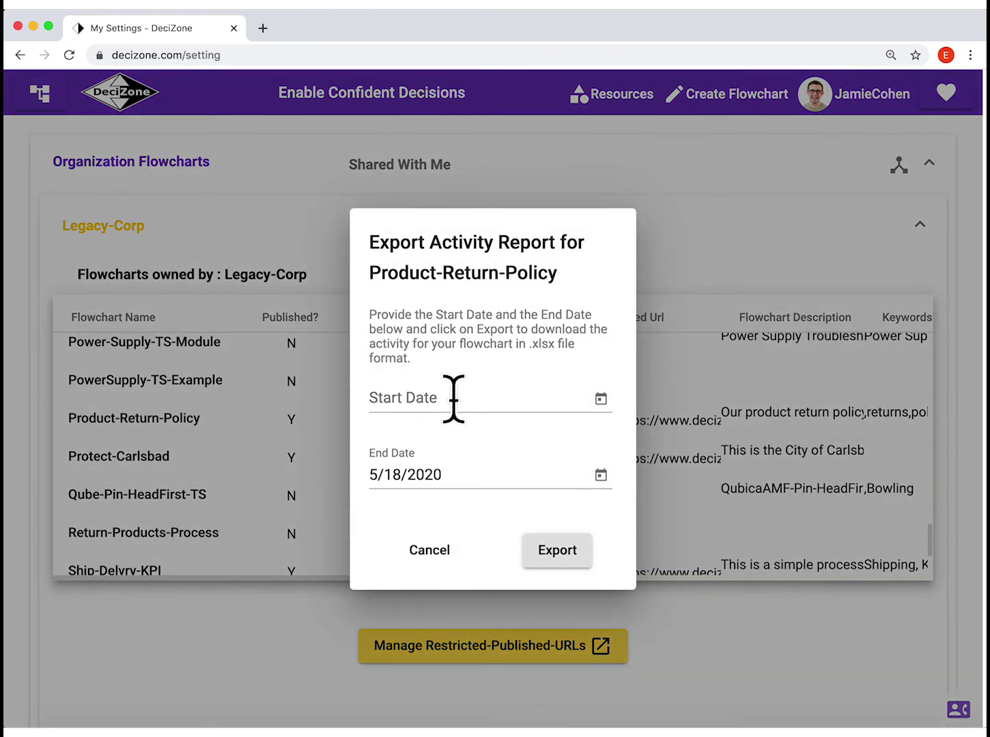
double_click(544, 343)
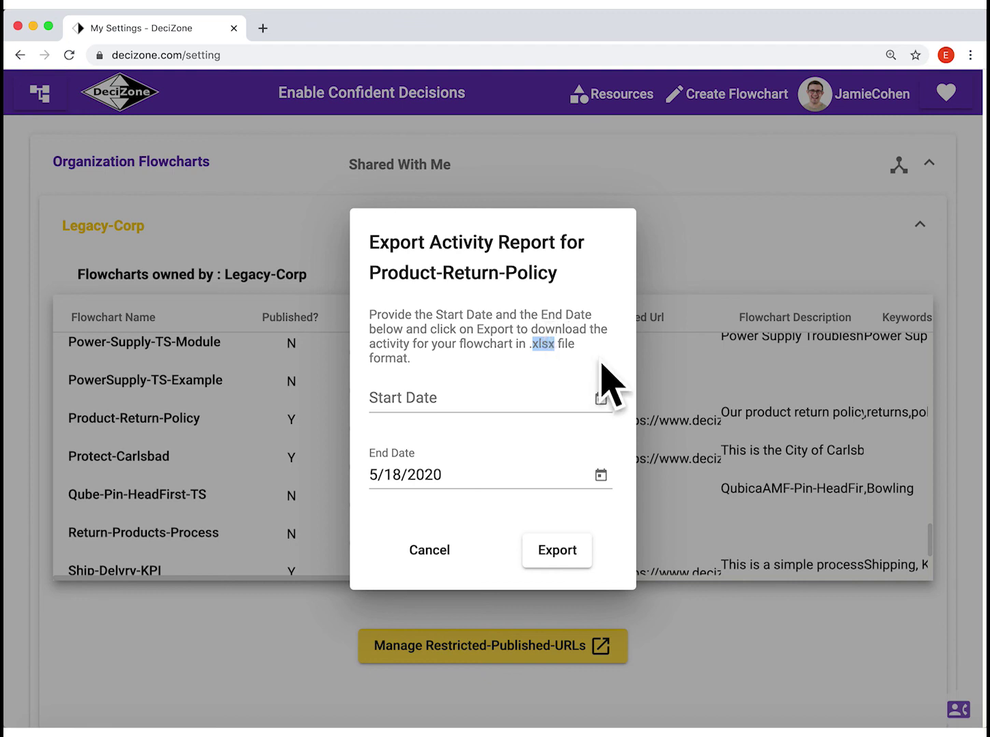